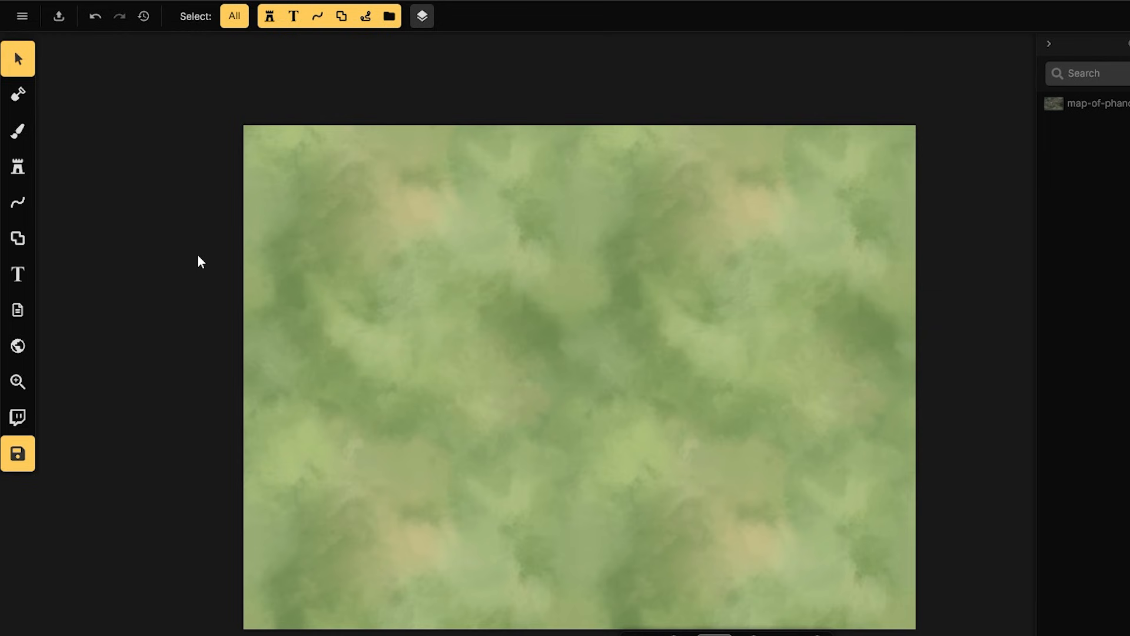
- Show the Phandalin reference map overlay on top of the grass background
left_click_drag(124, 361, 91, 331)
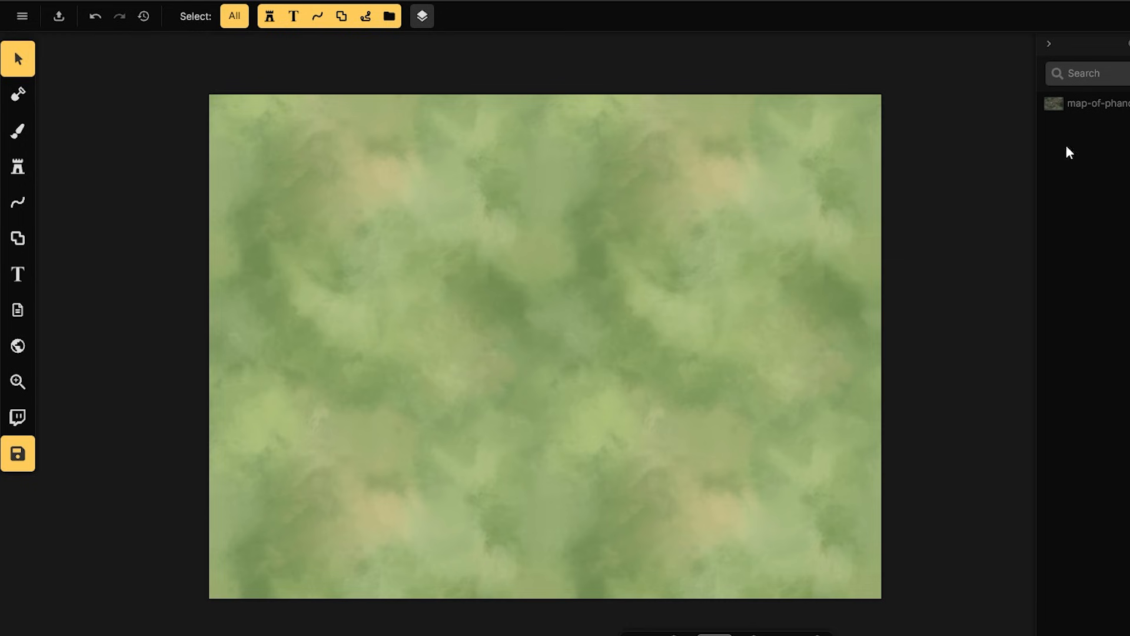
left_click(1083, 103)
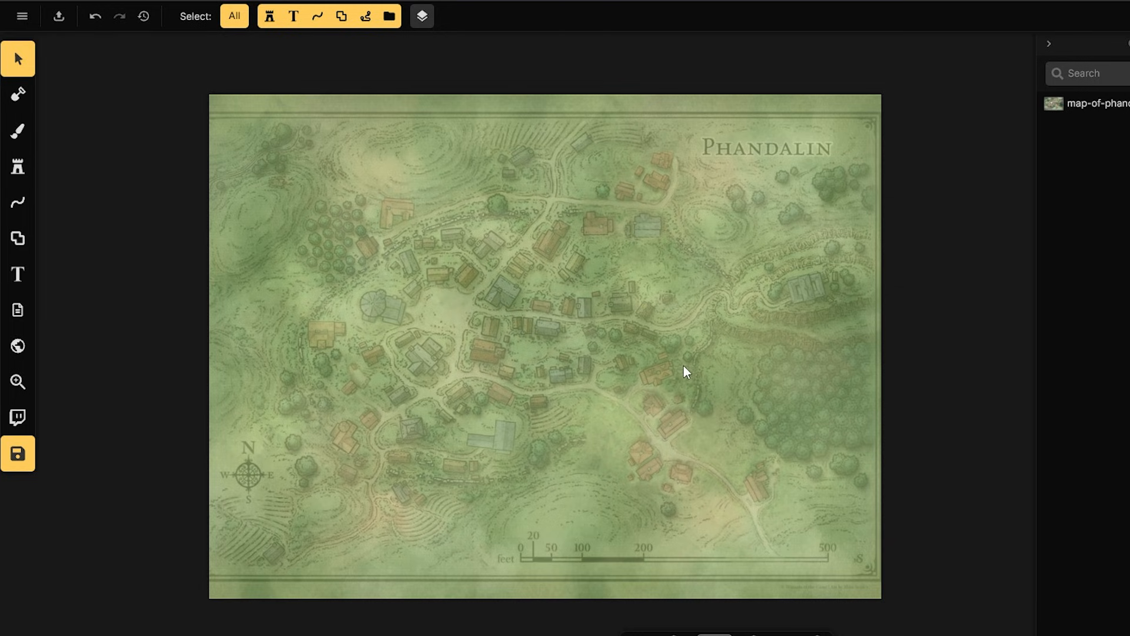
- Examine the roads, buildings and surrounding terrain of the overlaid Phandalin map
scroll(341, 362, "up", 5)
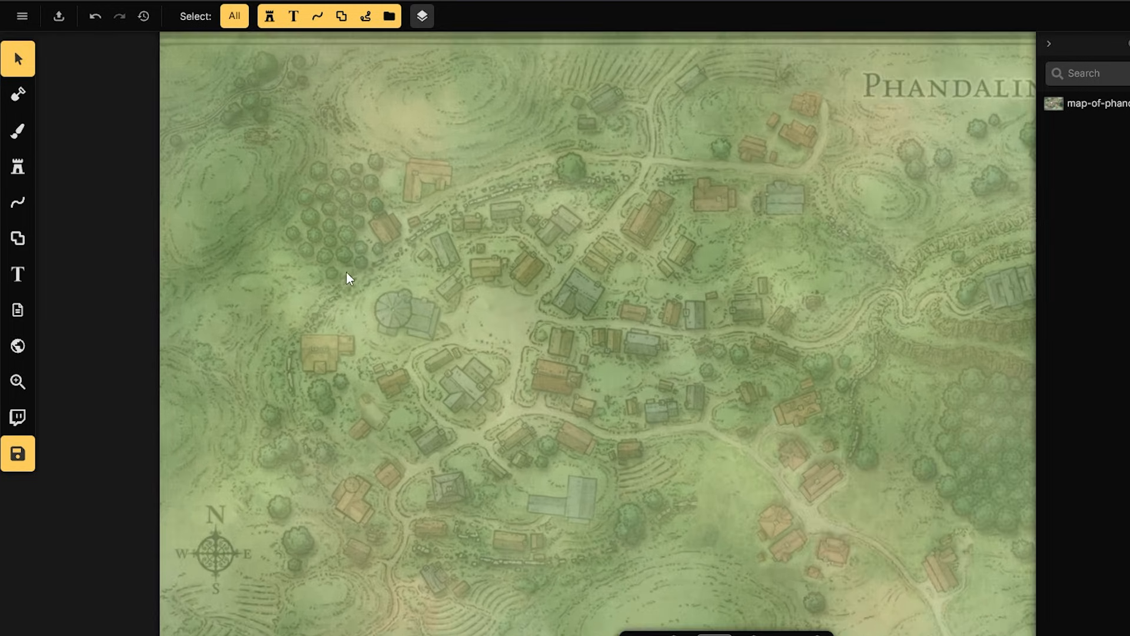
scroll(479, 219, "down", 1)
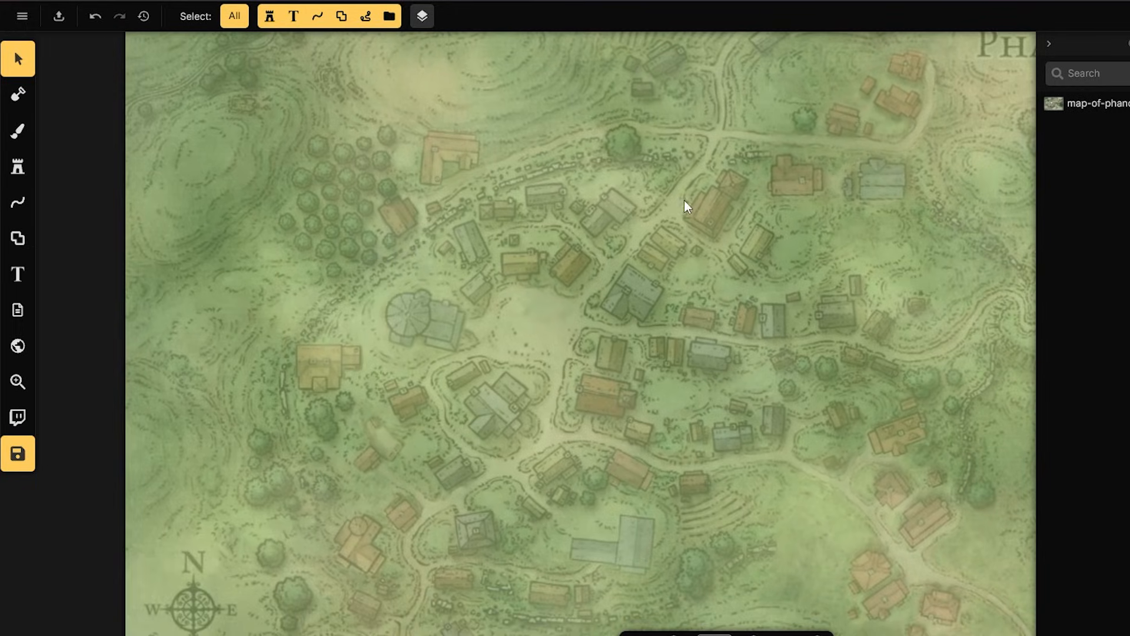
scroll(645, 203, "down", 1)
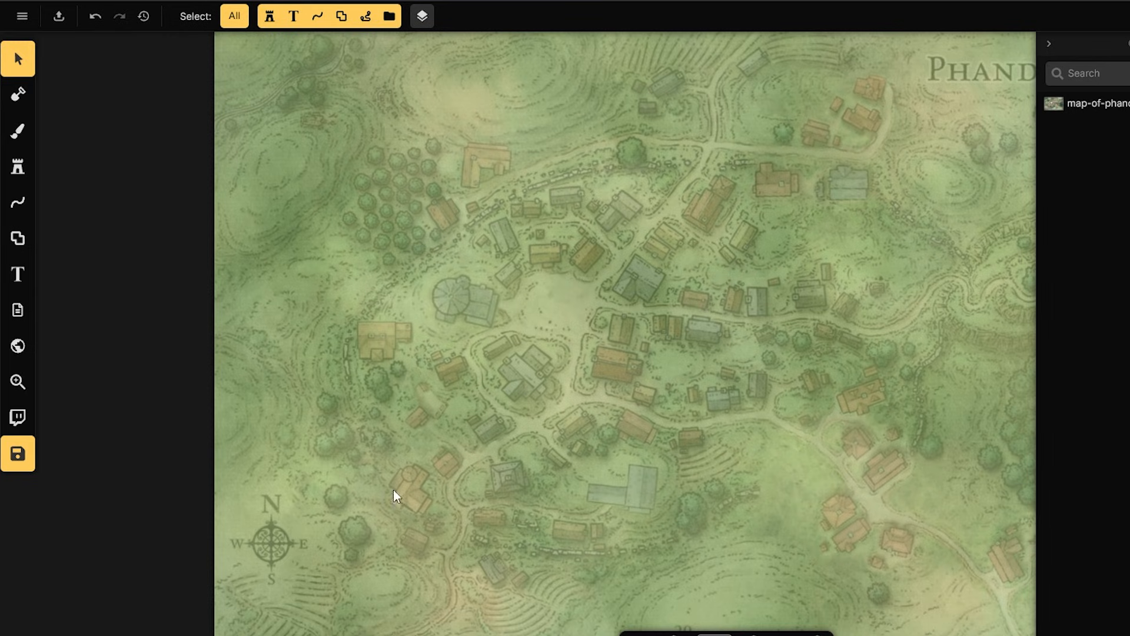
scroll(803, 474, "down", 3)
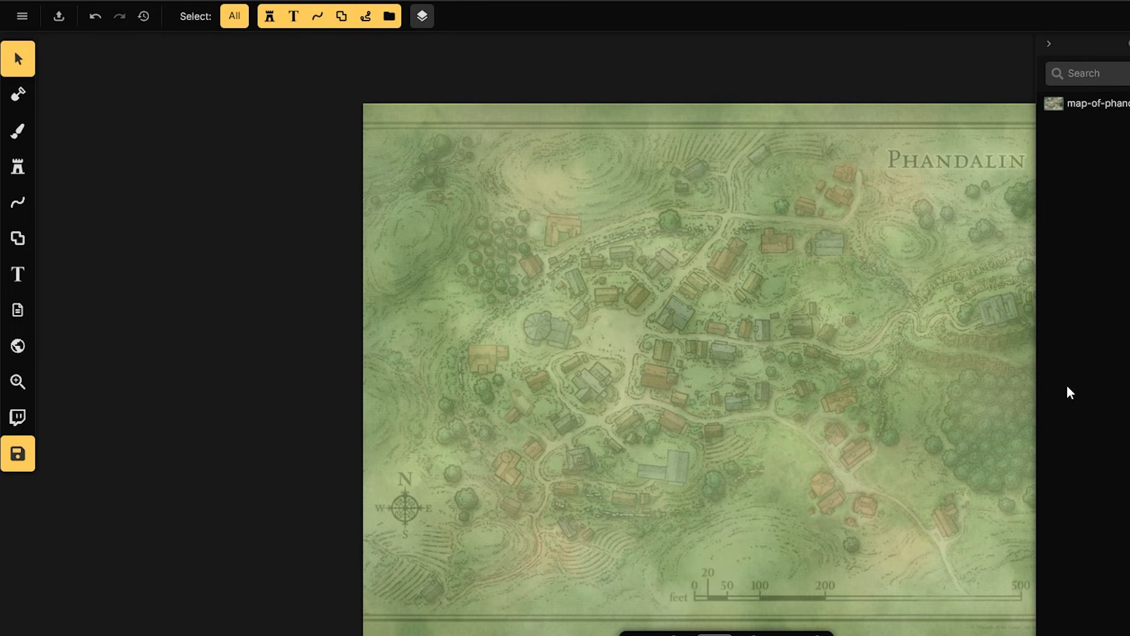
left_click_drag(303, 317, 171, 295)
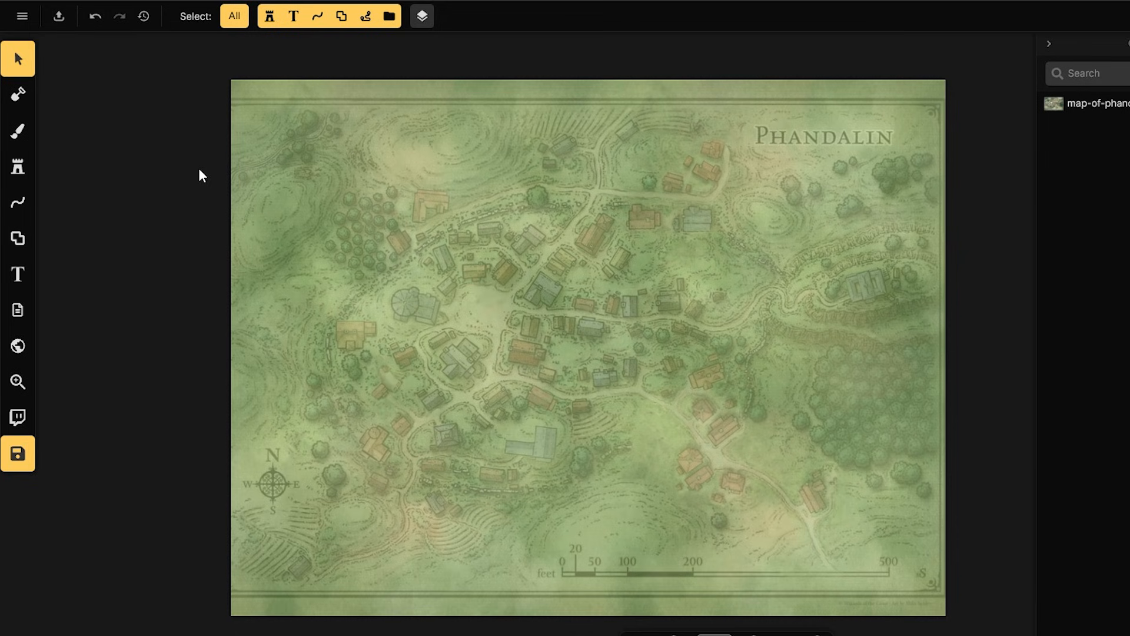
scroll(228, 157, "up", 3)
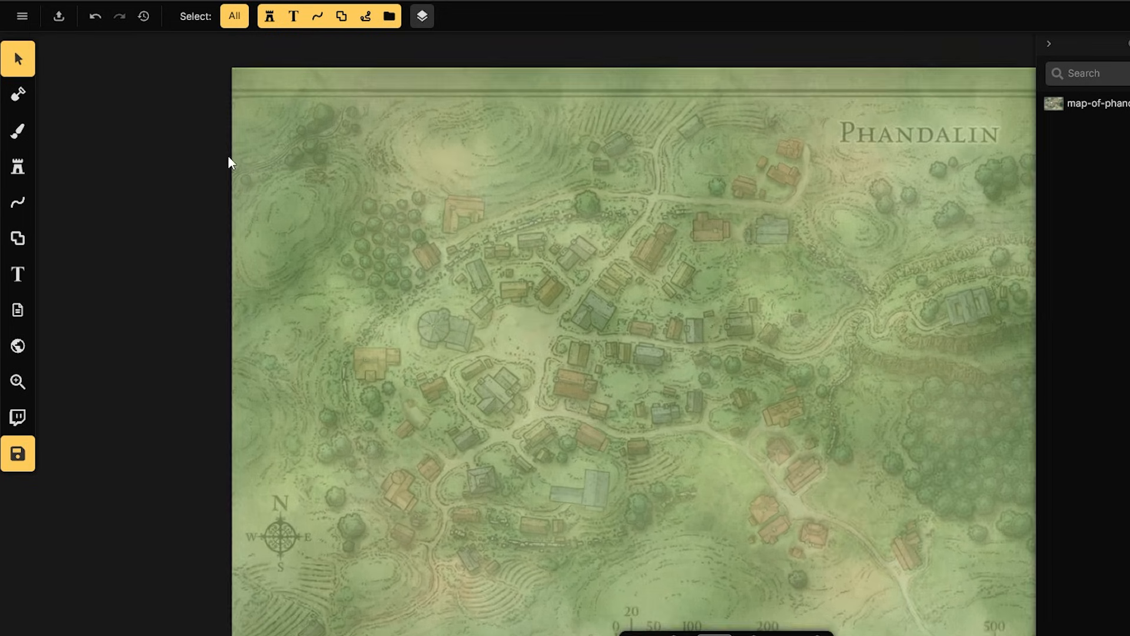
scroll(238, 179, "down", 4)
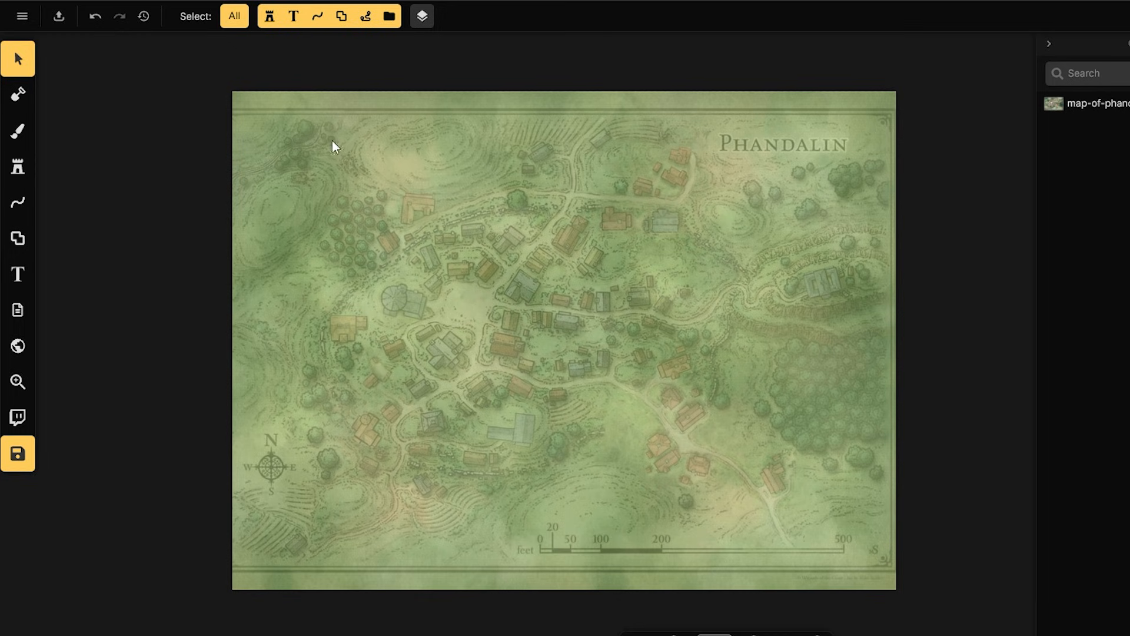
- Activate the Land tool with the Subtract action at brush size 1 for the map's upper-left area
left_click(18, 94)
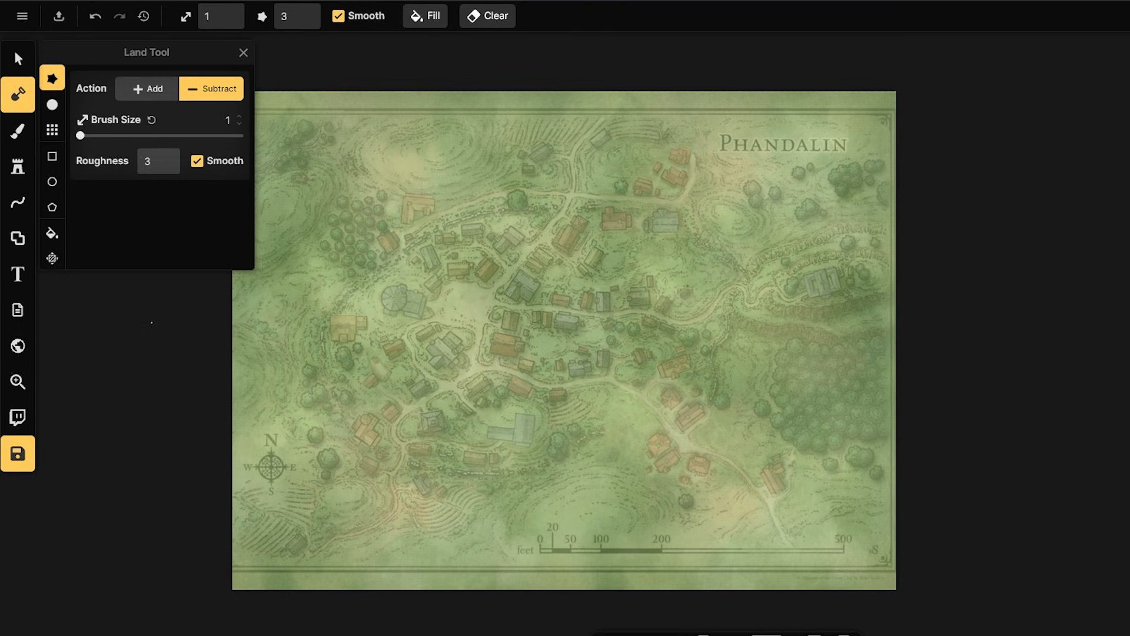
left_click_drag(152, 322, 267, 339)
scroll(353, 203, "up", 5)
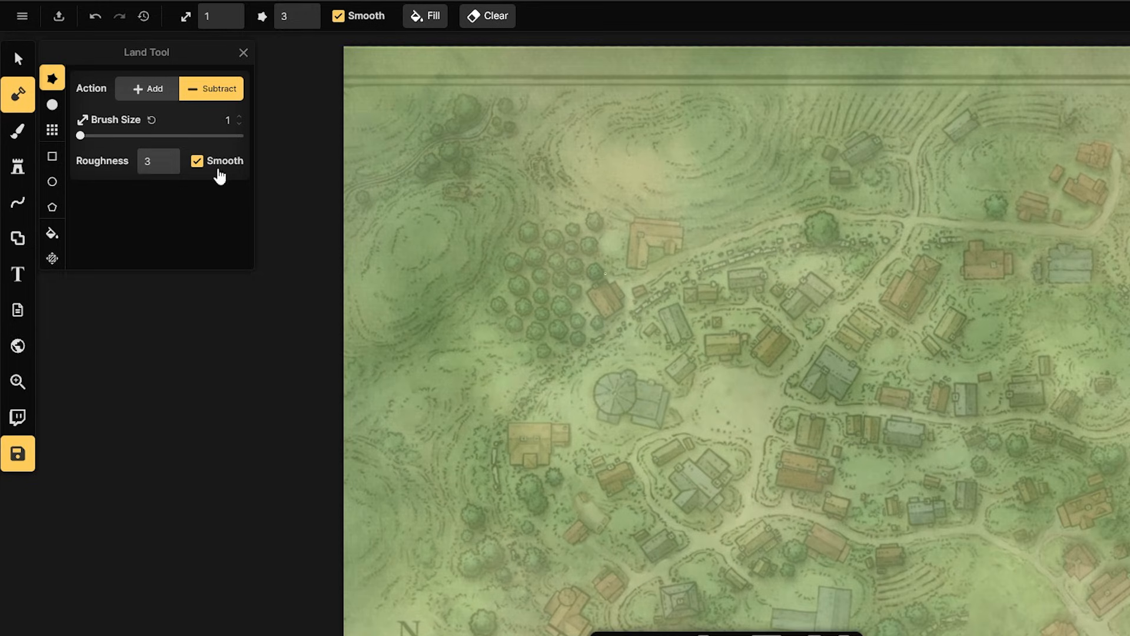
- Try the Smooth and Roughness options of the land brush, returning to smoothing on and roughness 3
left_click(219, 170)
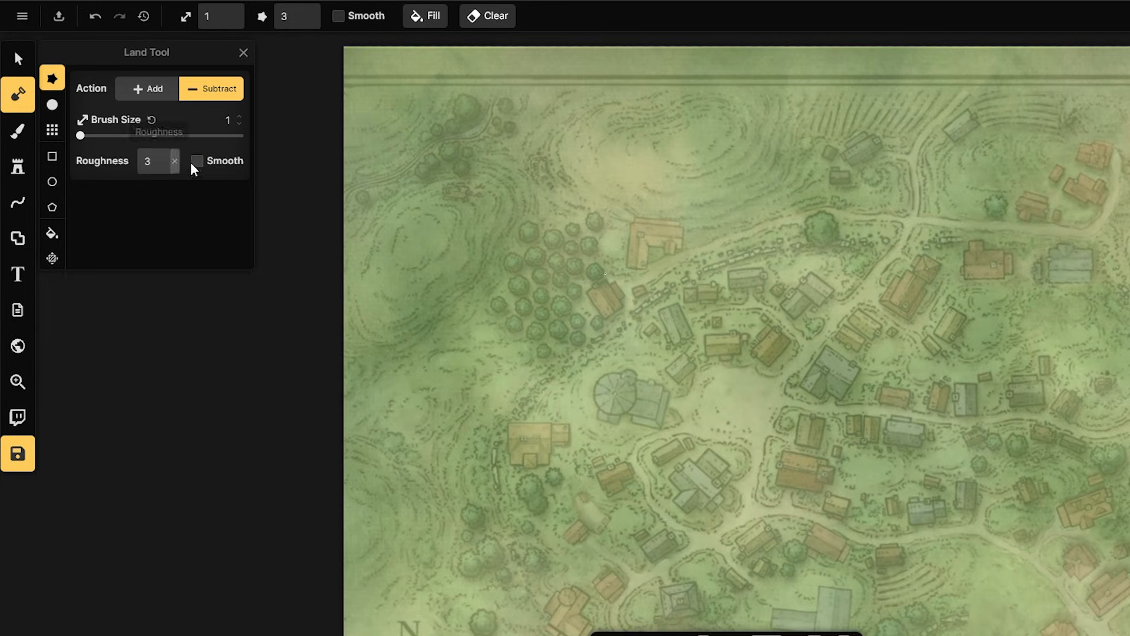
left_click(198, 163)
left_click(200, 166)
left_click(174, 162)
left_click(168, 168)
left_click(168, 169)
left_click(167, 169)
left_click(167, 169)
left_click(168, 168)
left_click(199, 163)
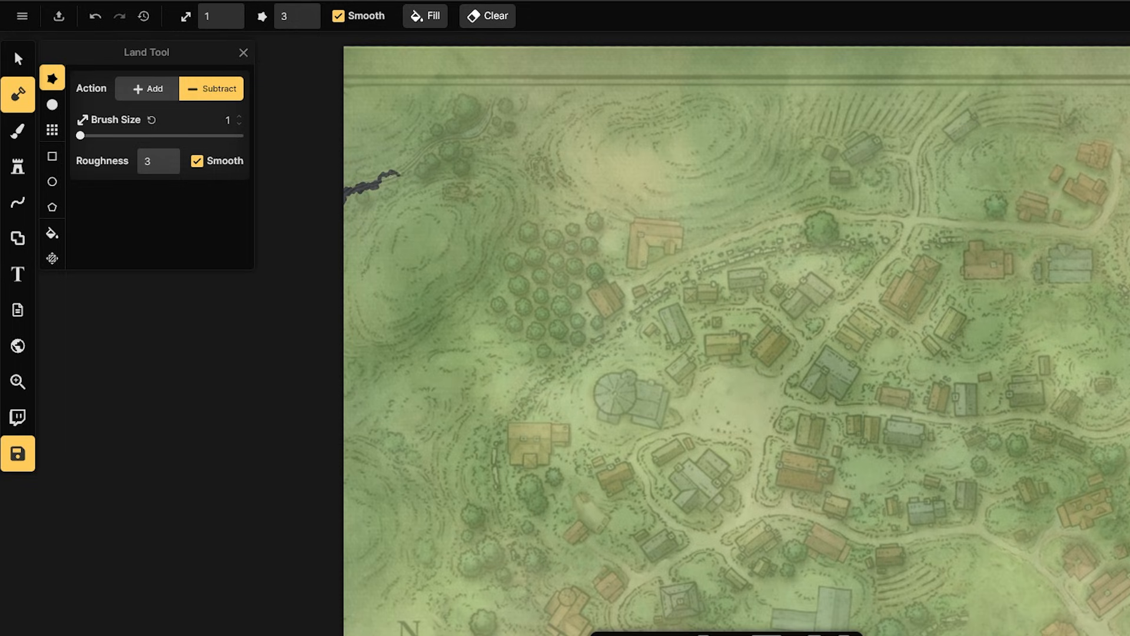
- Carve a narrow river across the map's upper-left corner, from the left edge up to the top edge, and widen it
left_click_drag(414, 158, 437, 144)
left_click_drag(493, 108, 452, 137)
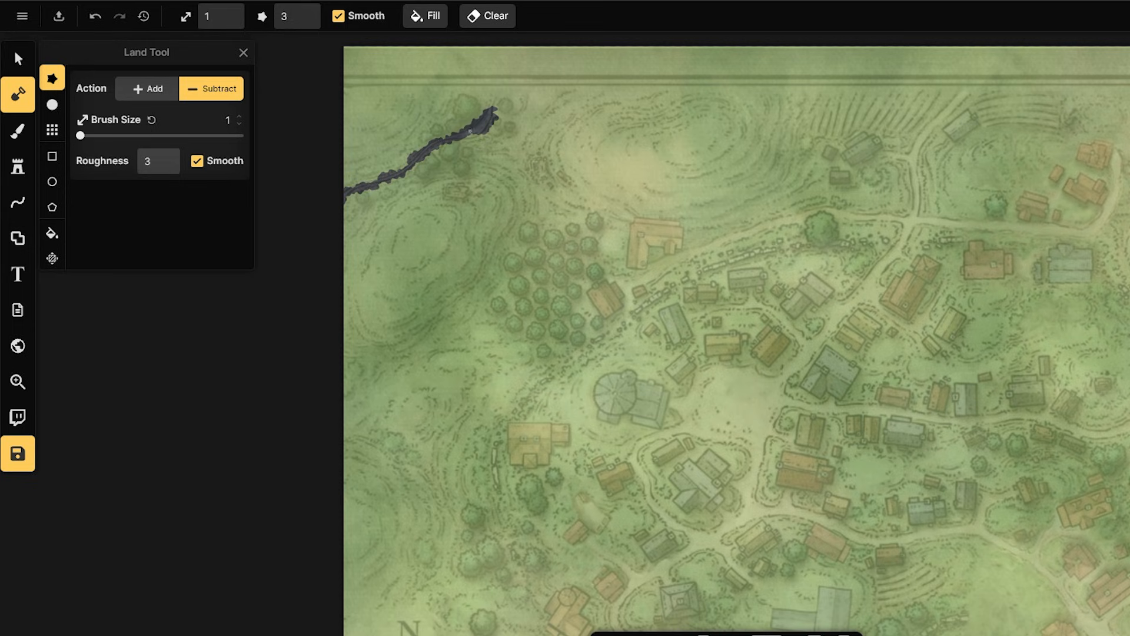
left_click_drag(499, 84, 515, 56)
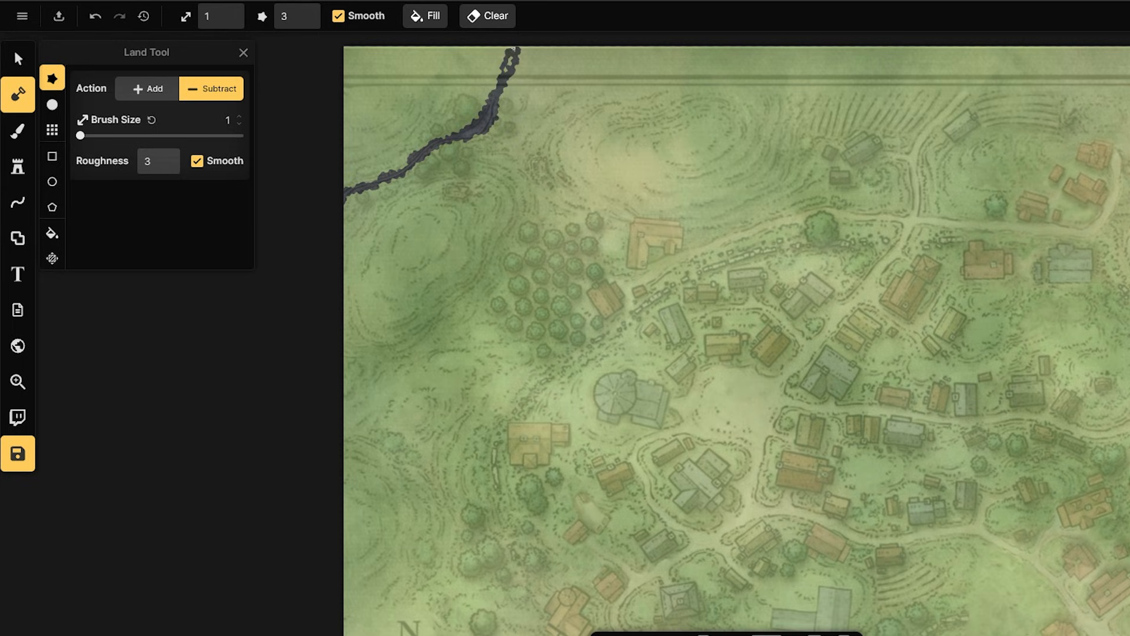
left_click_drag(505, 70, 502, 91)
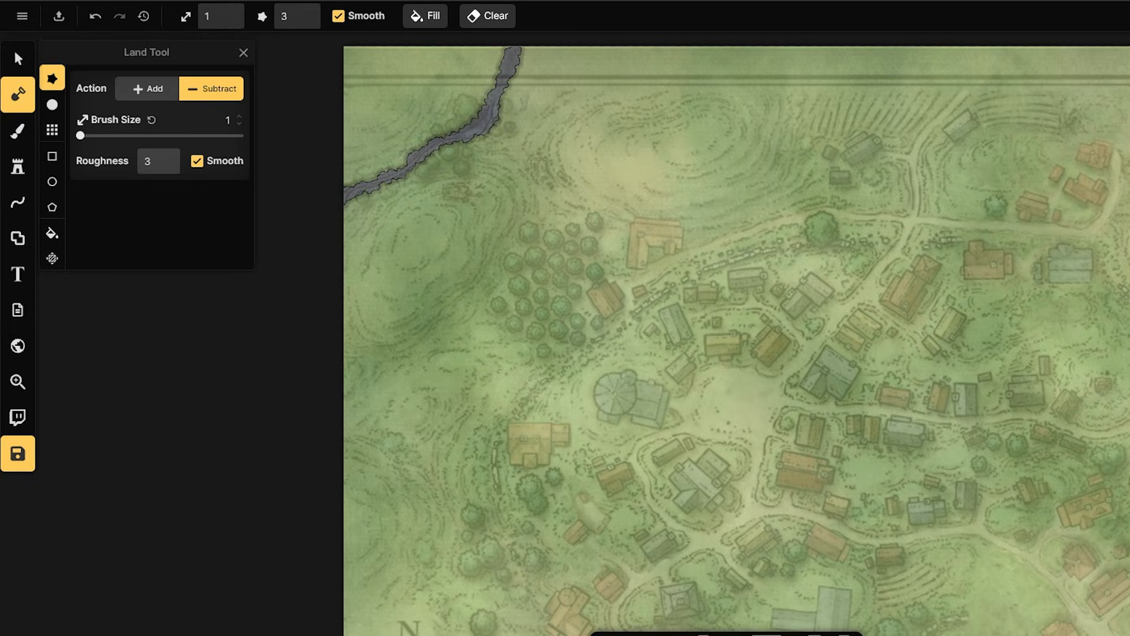
- Try the river edge without its outer shadow, then without its inner shadow, switching each one back on
scroll(461, 130, "up", 10)
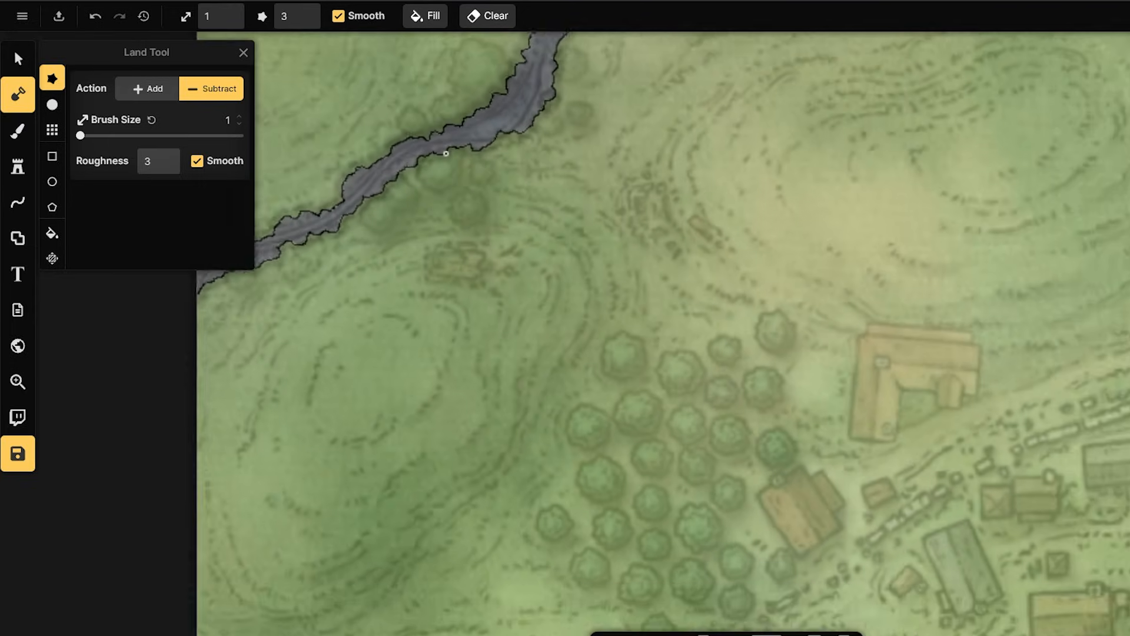
scroll(461, 130, "down", 5)
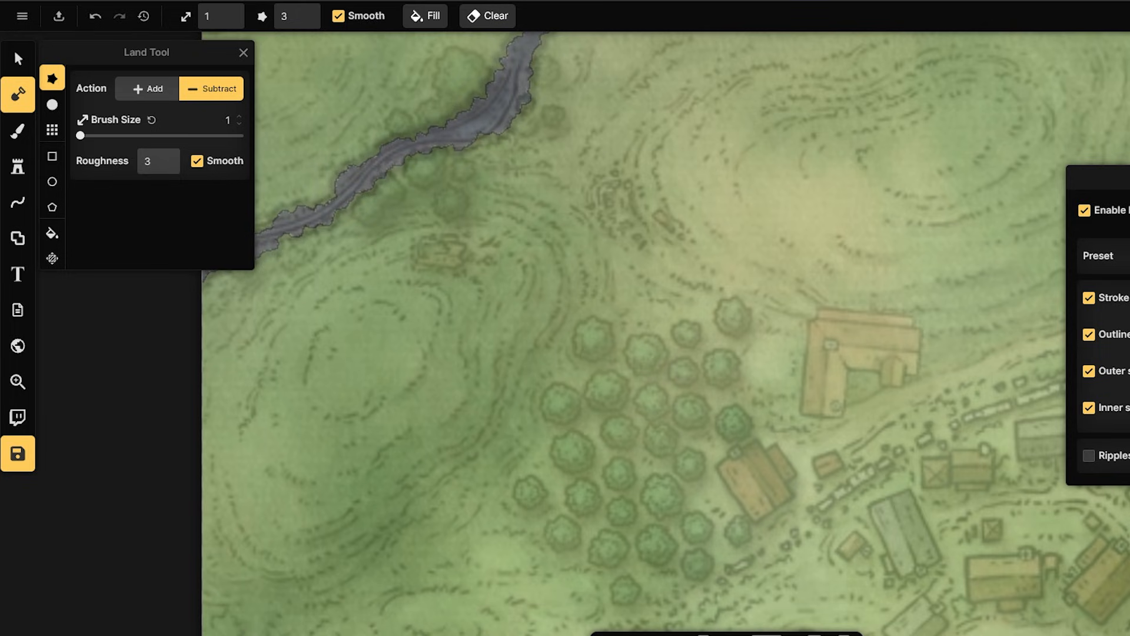
scroll(617, 224, "down", 5)
scroll(623, 206, "up", 3)
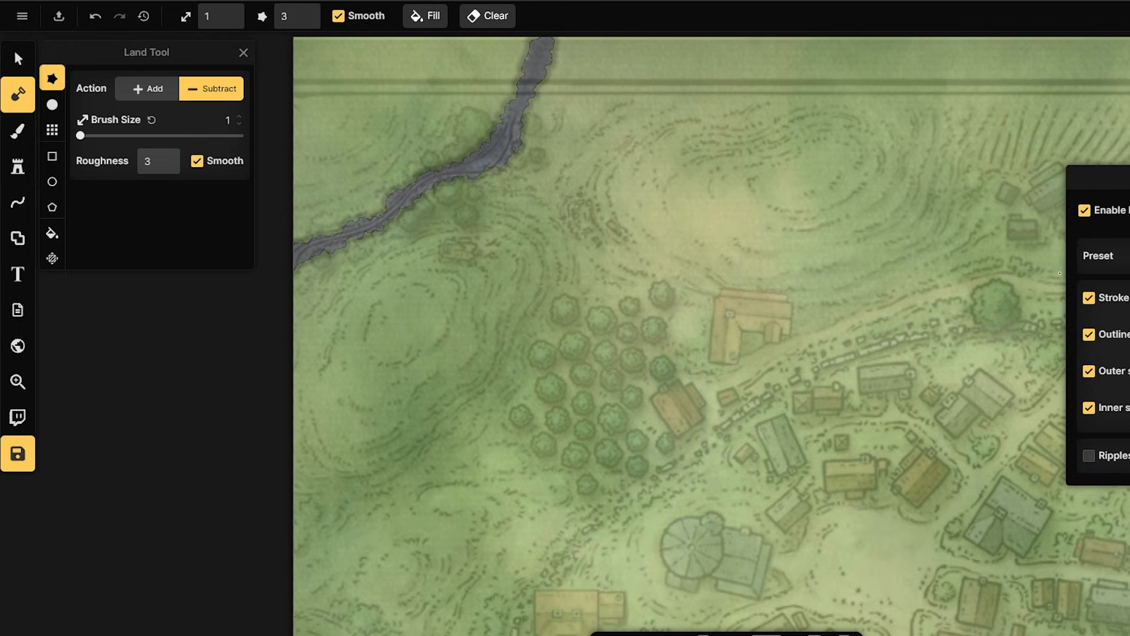
left_click(1089, 372)
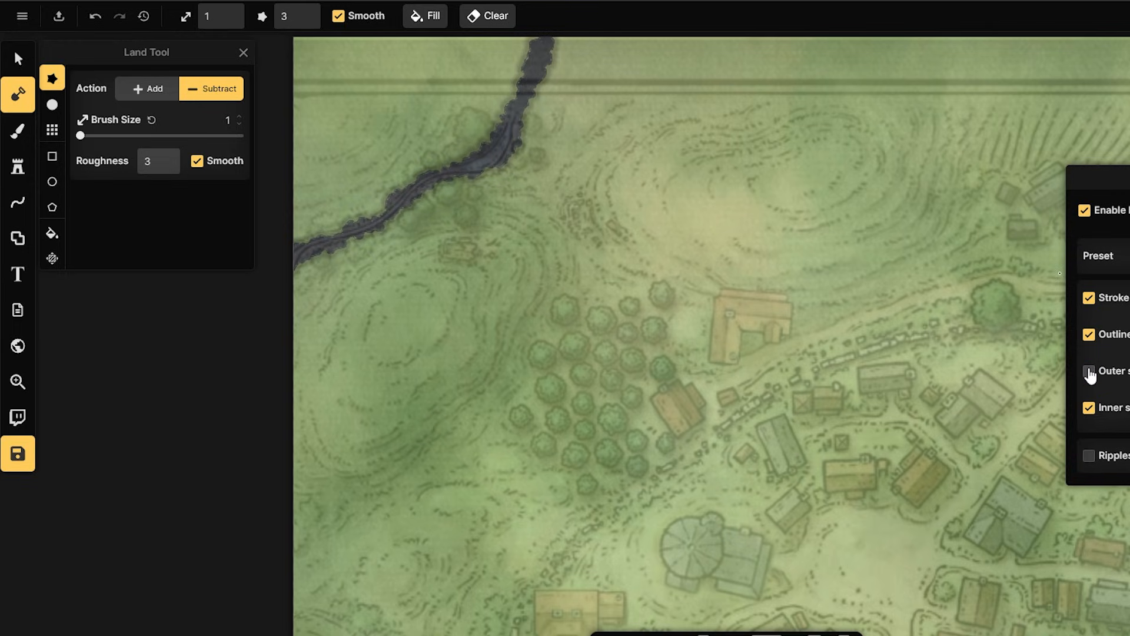
left_click(1089, 372)
left_click(1089, 409)
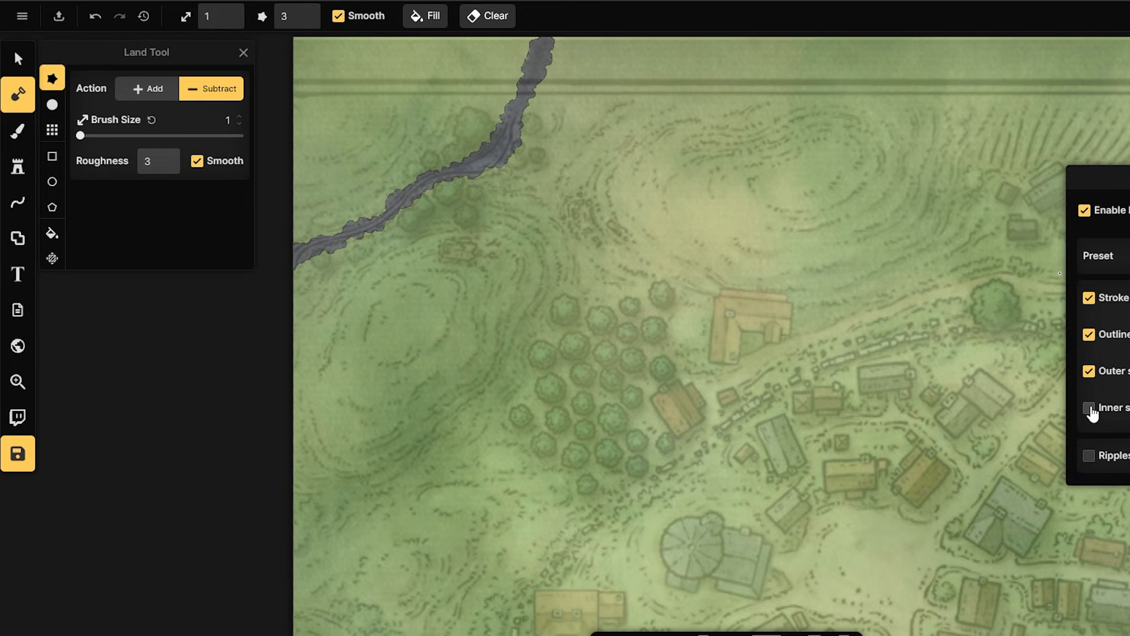
left_click(1088, 408)
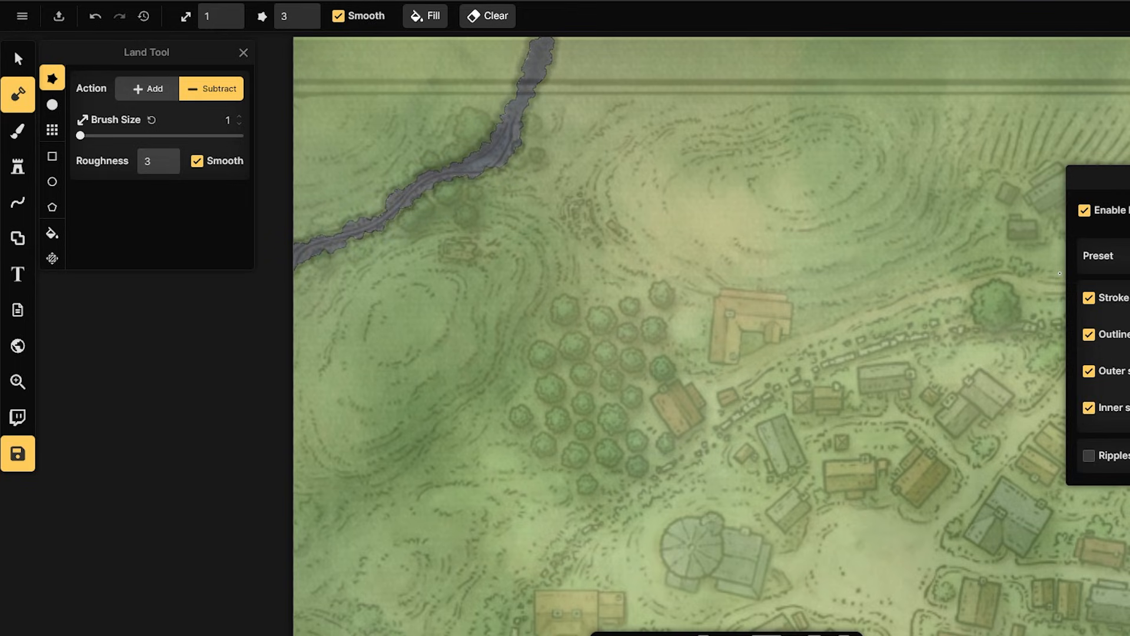
- Lower the intensity of the land edge's inner shadow to a faint setting and close the effect settings
left_click_drag(1028, 345, 1024, 346)
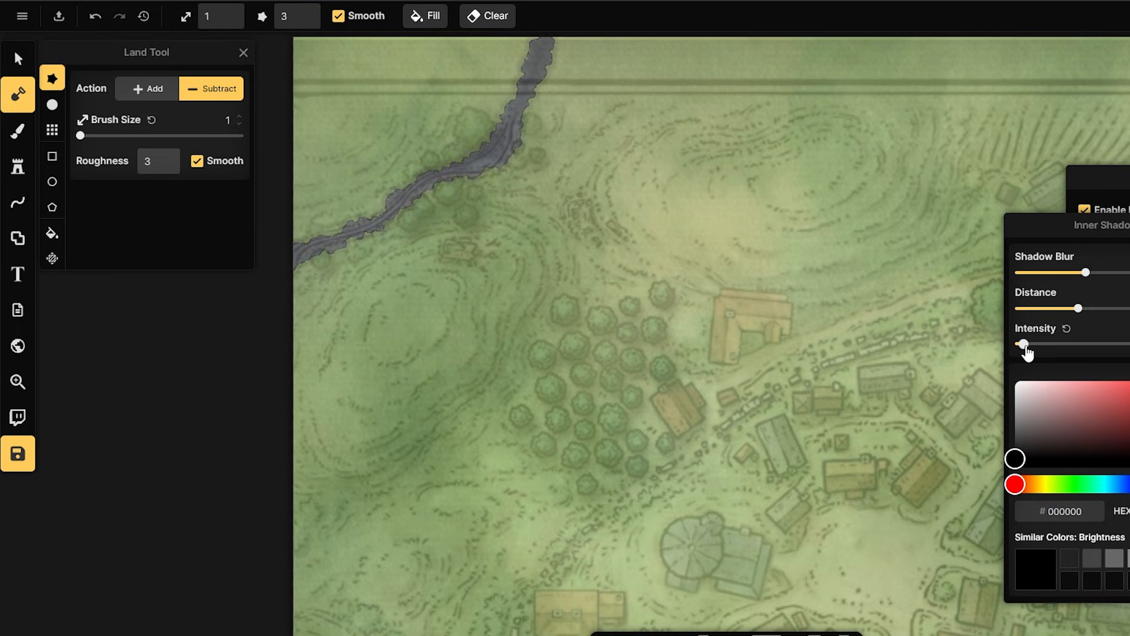
left_click(1129, 225)
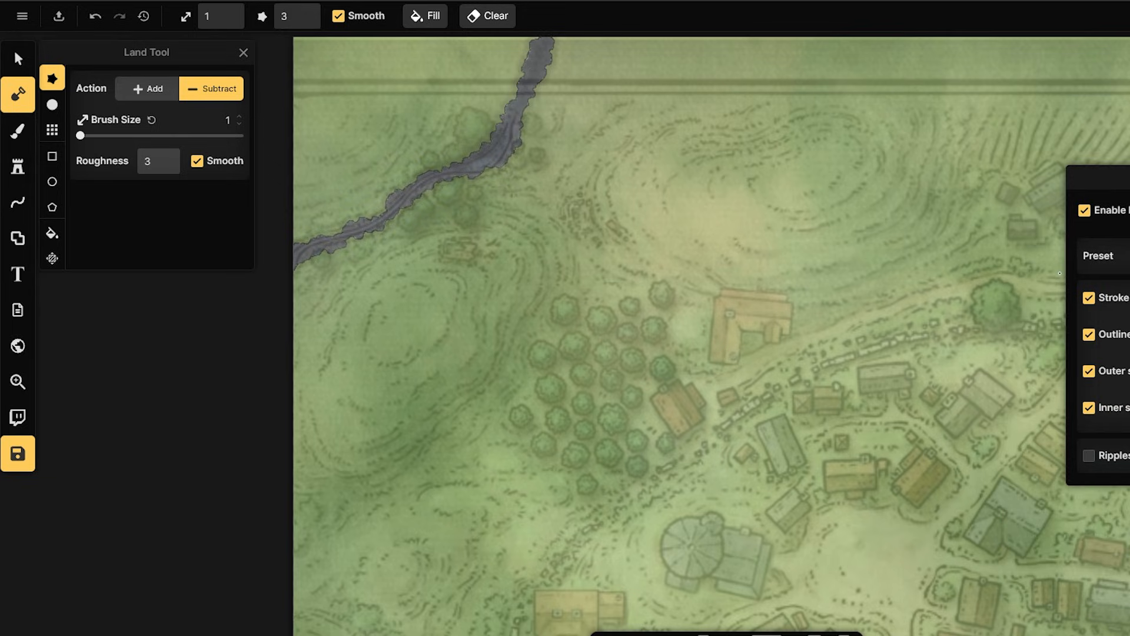
left_click(1055, 225)
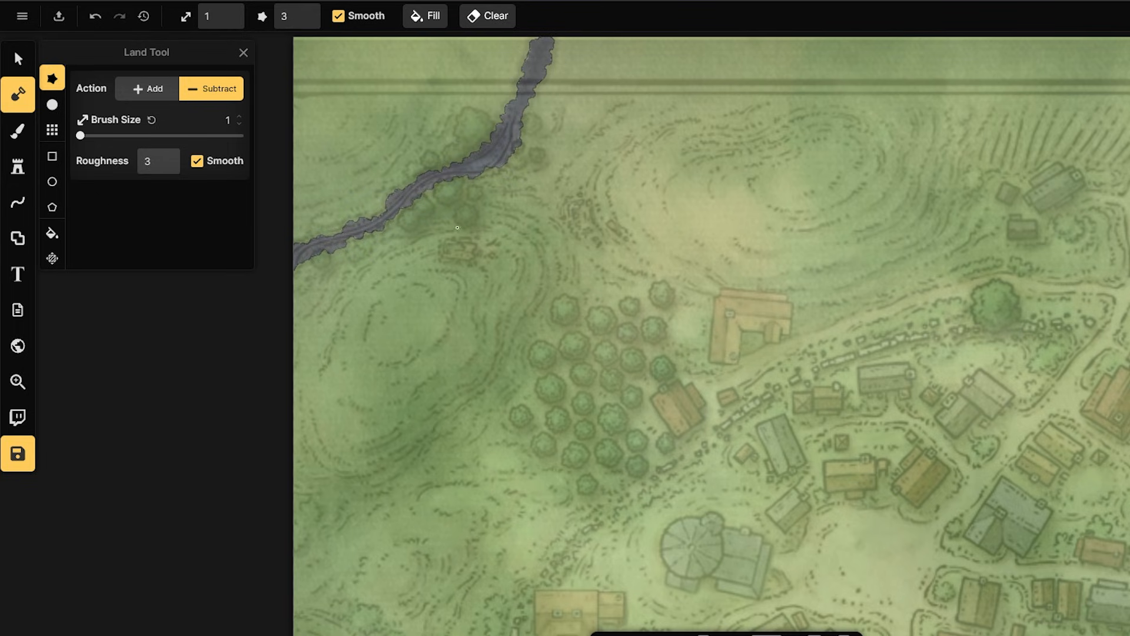
- Fill the carved river with the Water Blue Dark texture from the Watercolor Cities catalog
left_click(18, 130)
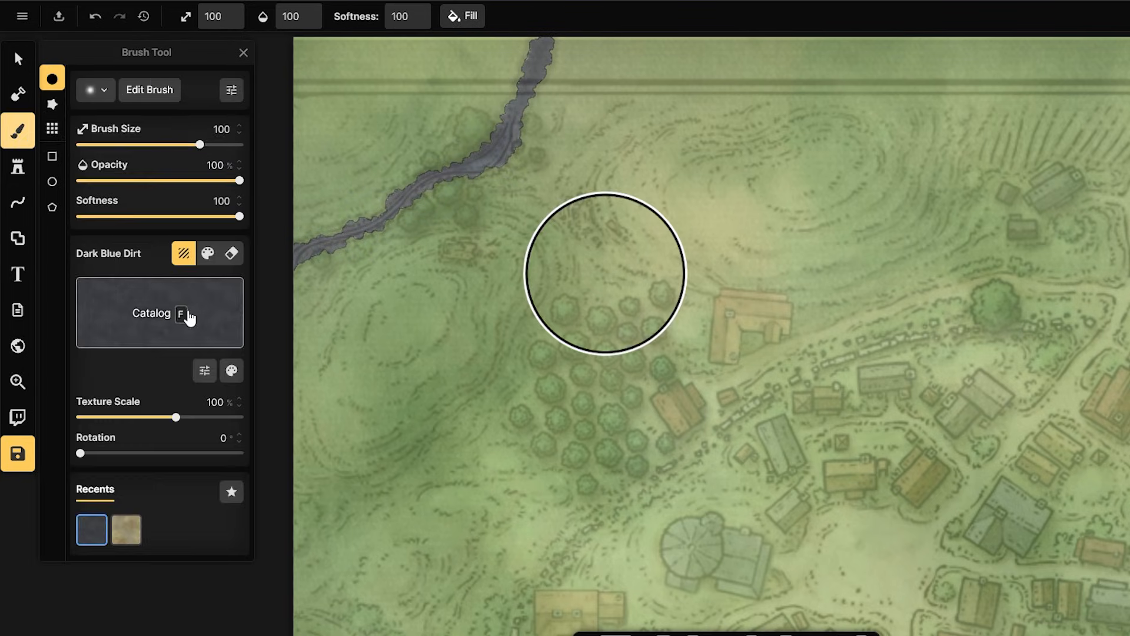
left_click(188, 318)
mouse_move(889, 201)
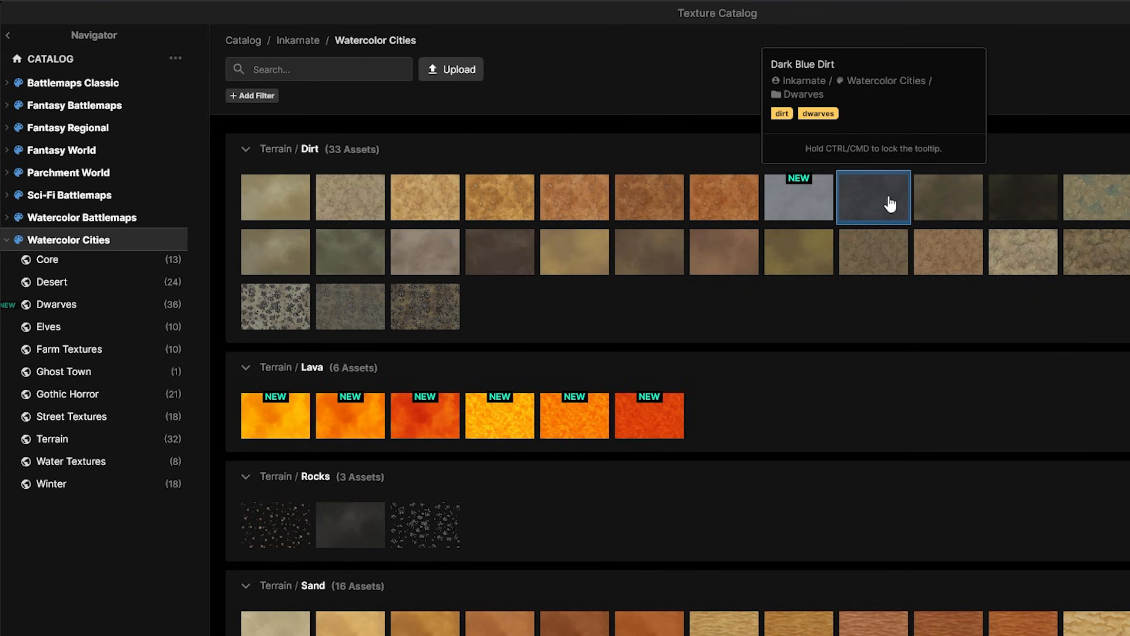
scroll(712, 356, "down", 10)
scroll(733, 339, "up", 4)
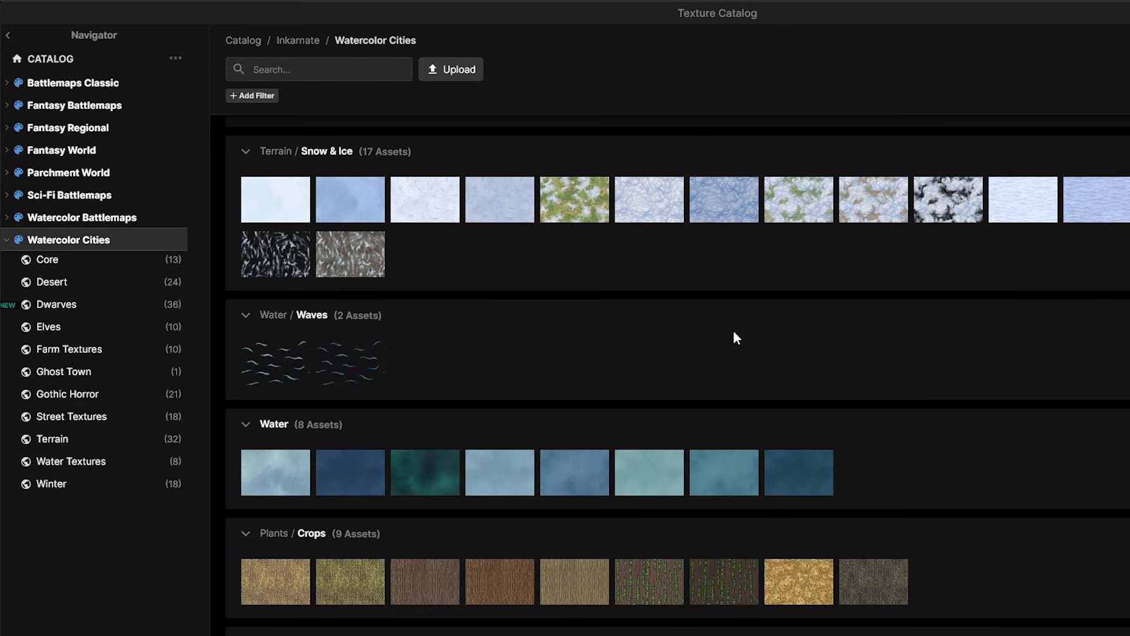
scroll(733, 341, "down", 5)
mouse_move(357, 168)
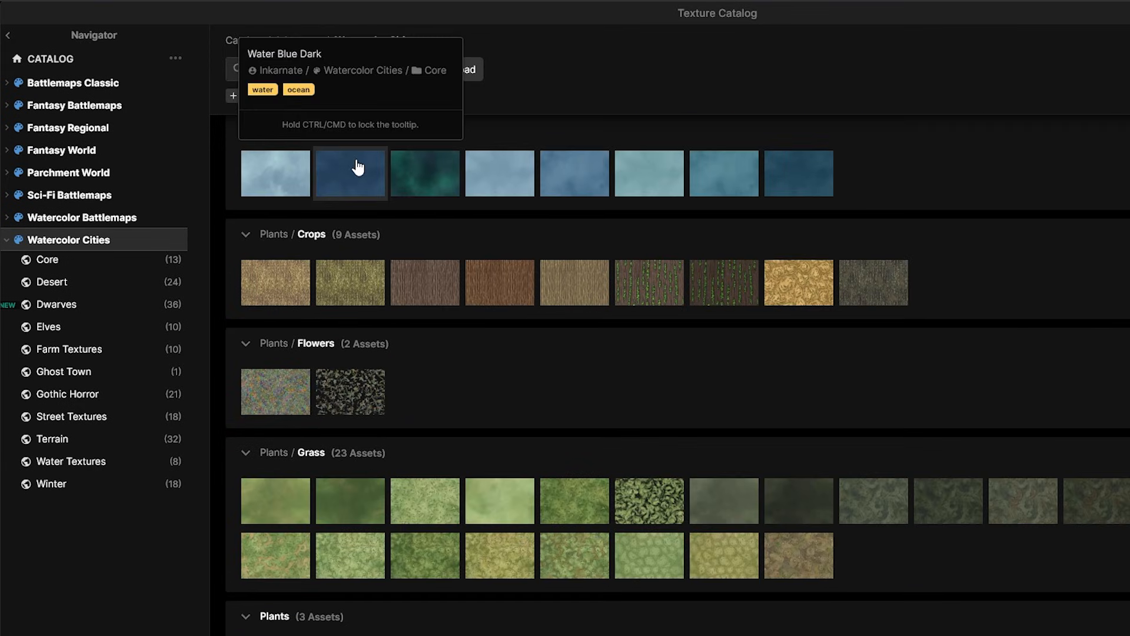
left_click(357, 167)
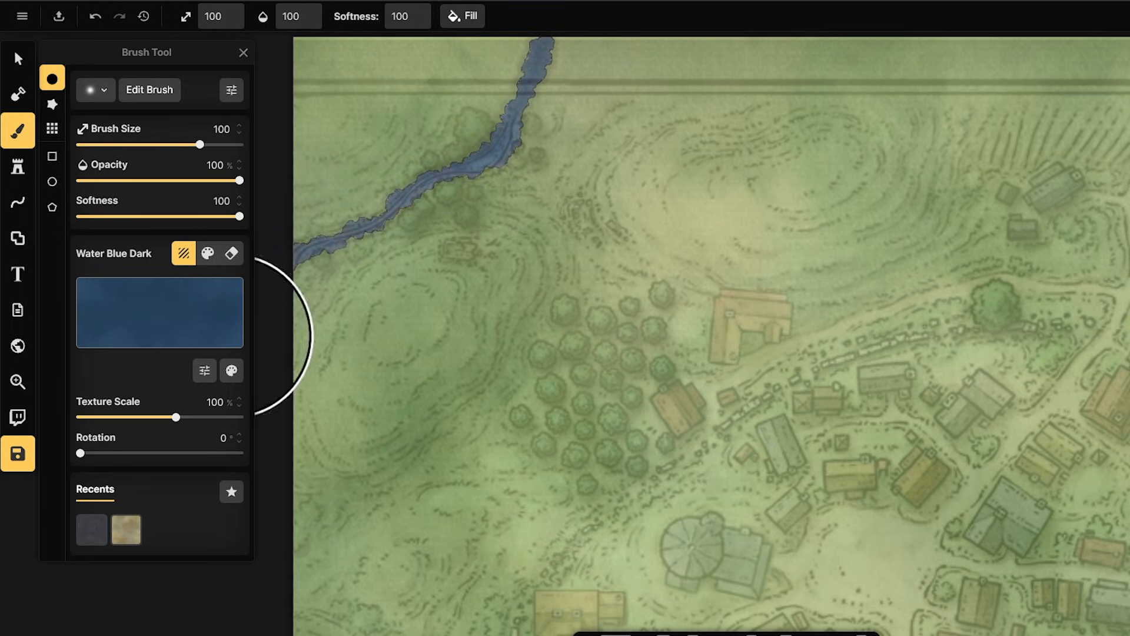
- Switch to the Stamp tool and open the Watercolor Cities collection in the stamp catalog
scroll(692, 155, "down", 3)
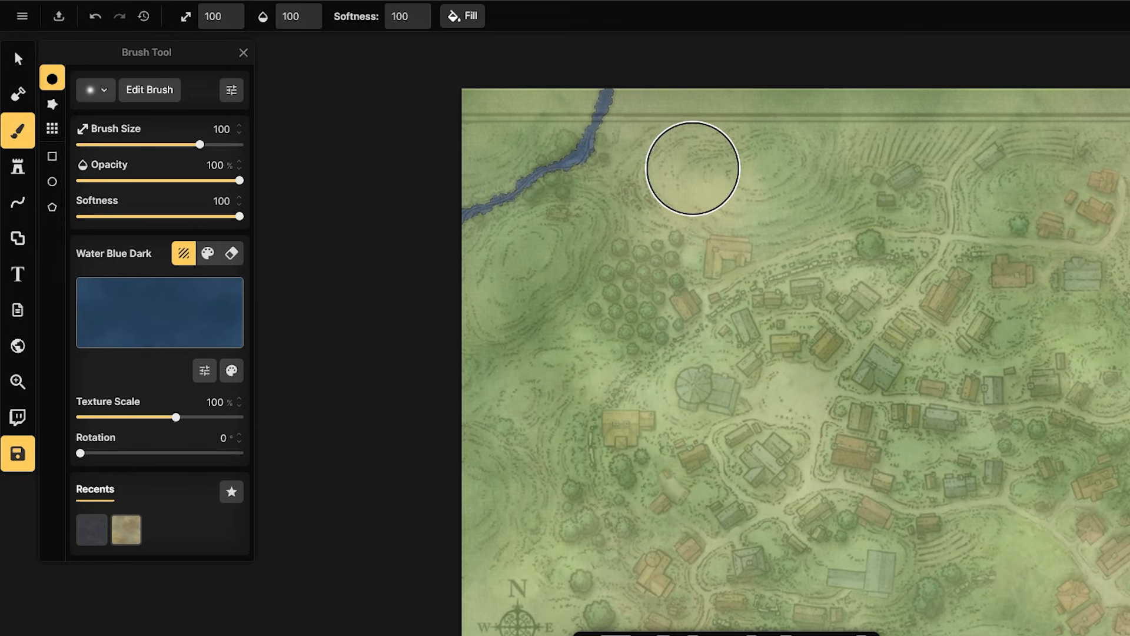
scroll(1011, 290, "up", 3)
scroll(808, 208, "down", 3)
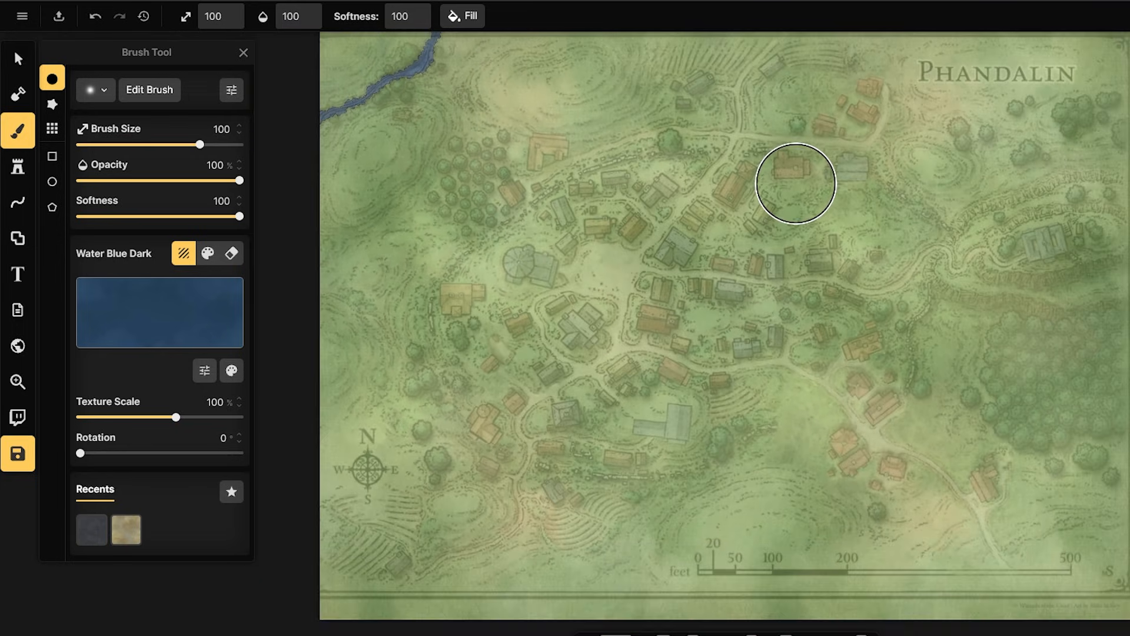
scroll(857, 146, "down", 1)
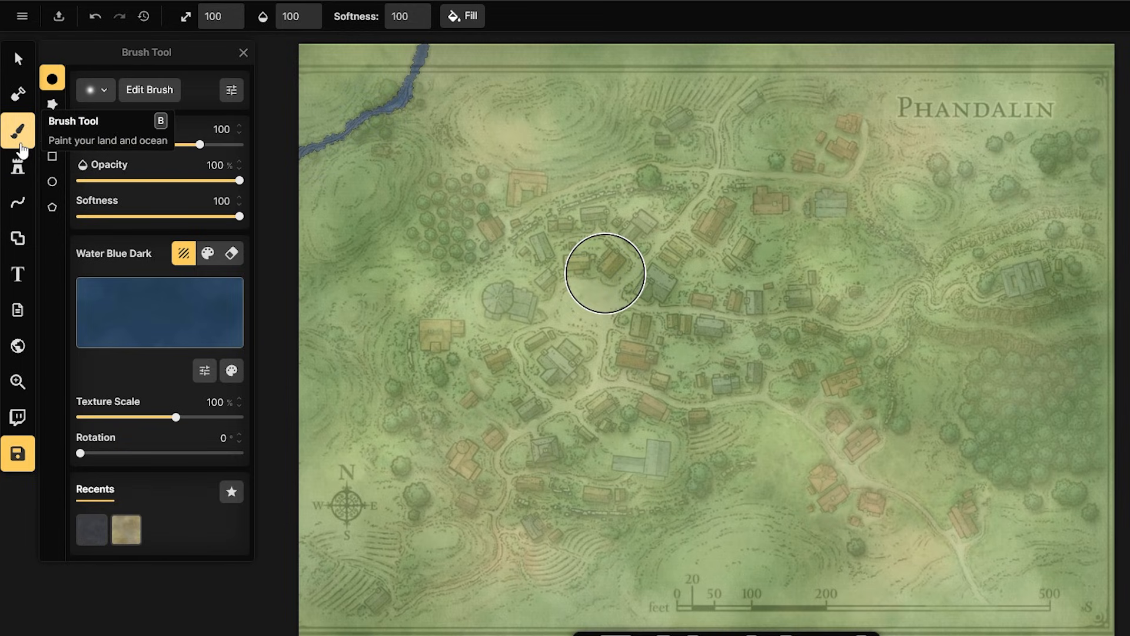
left_click(19, 170)
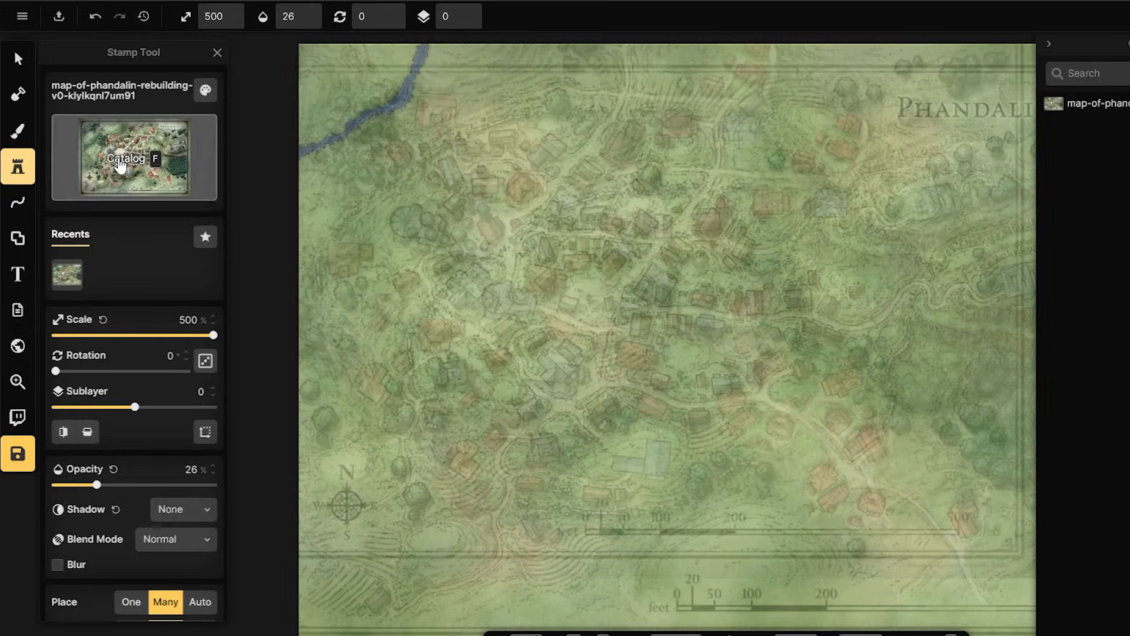
left_click(121, 166)
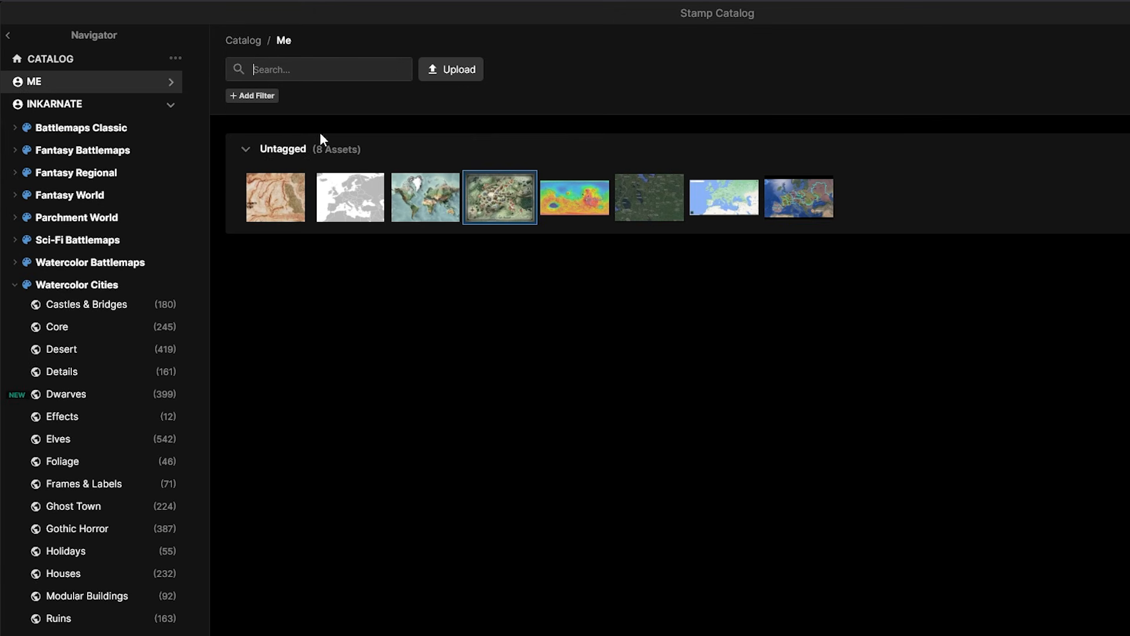
left_click(55, 104)
left_click(76, 288)
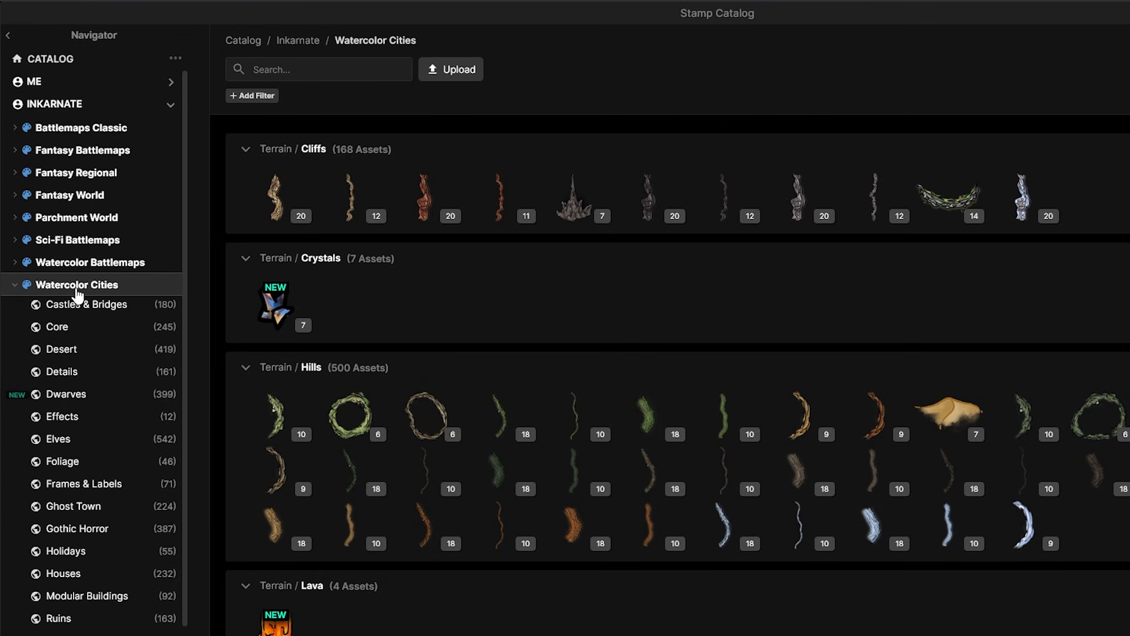
- Show the Houses category of Watercolor Cities and look over its building stamps
scroll(89, 288, "down", 1)
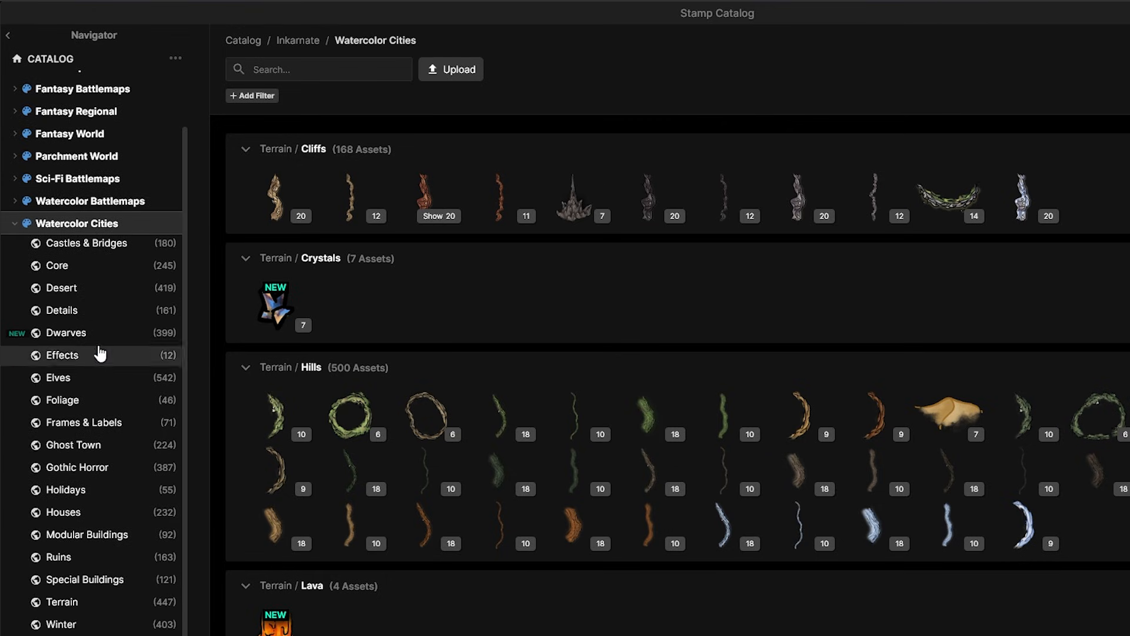
scroll(100, 297, "down", 1)
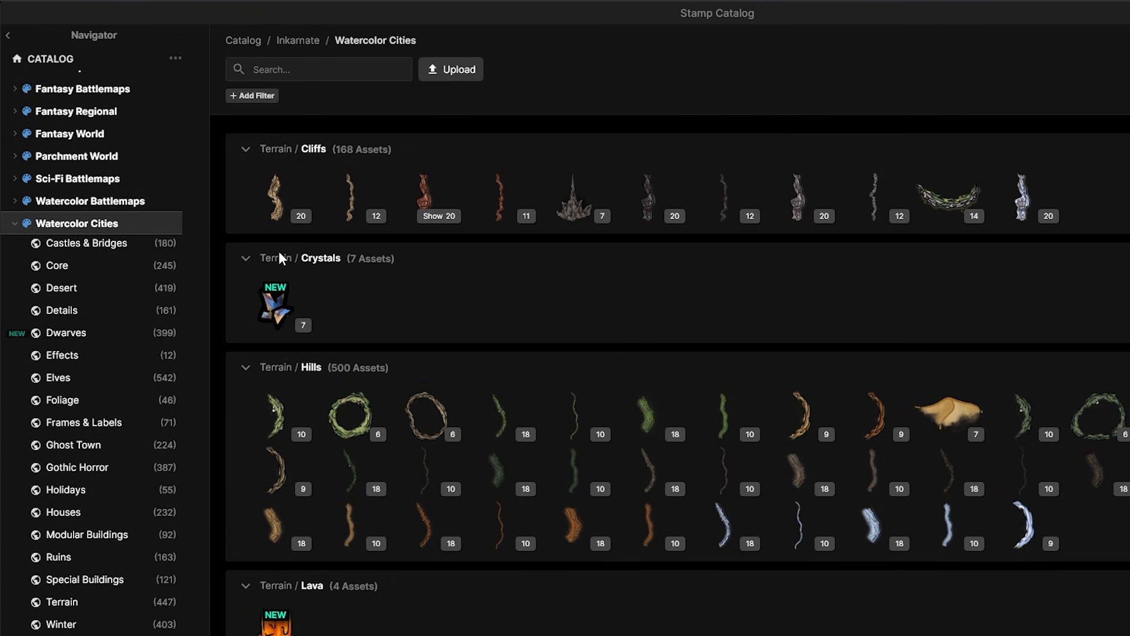
left_click(70, 288)
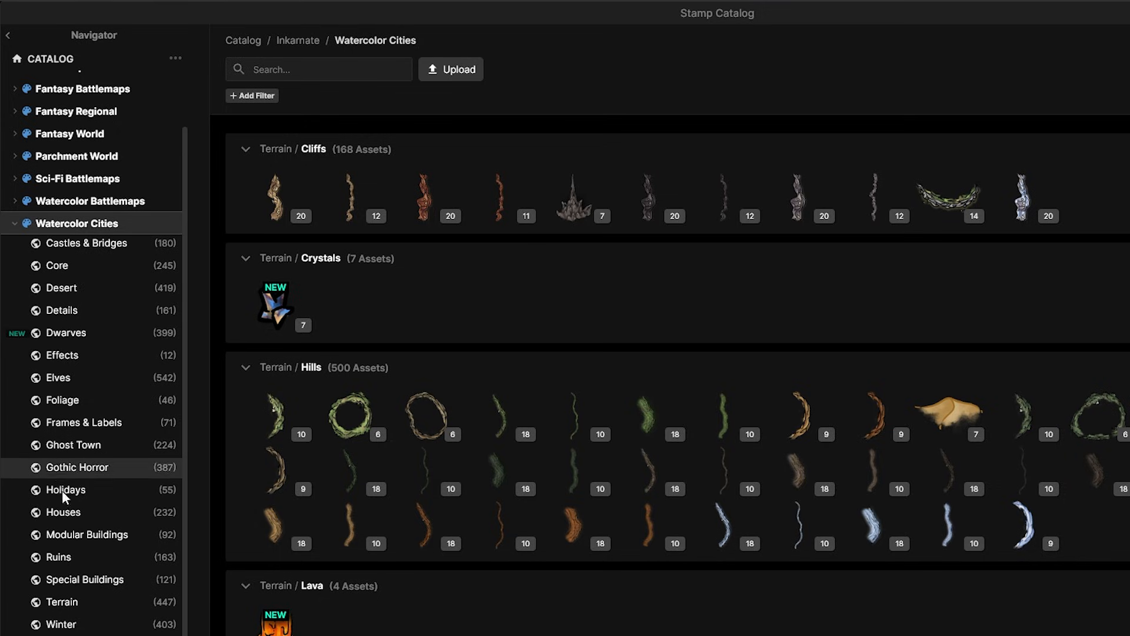
left_click(67, 509)
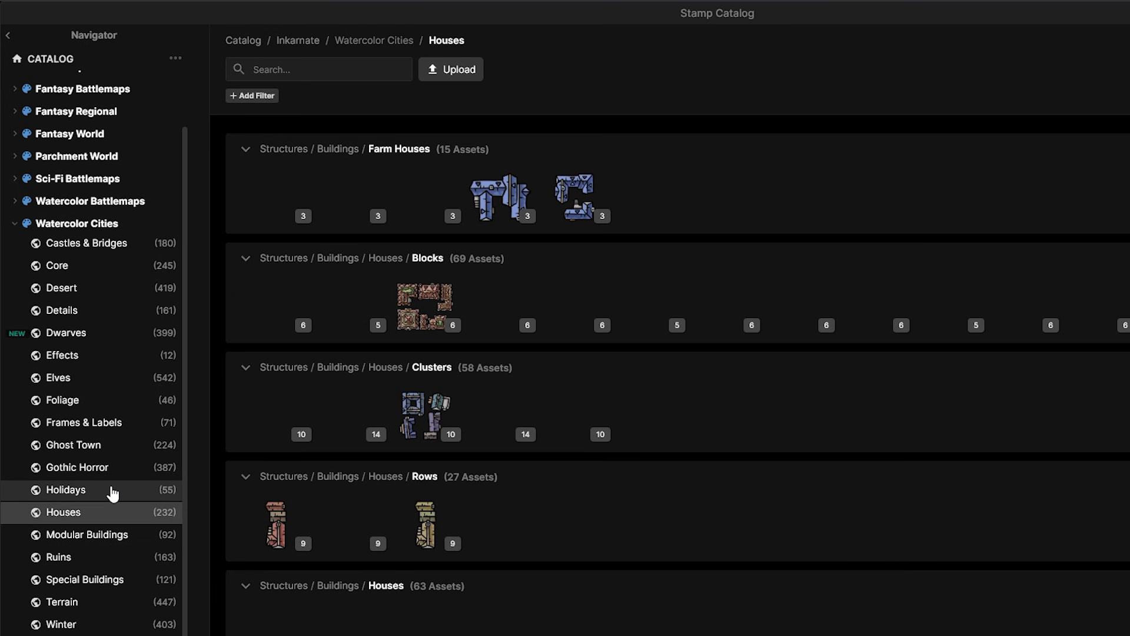
scroll(857, 165, "down", 5)
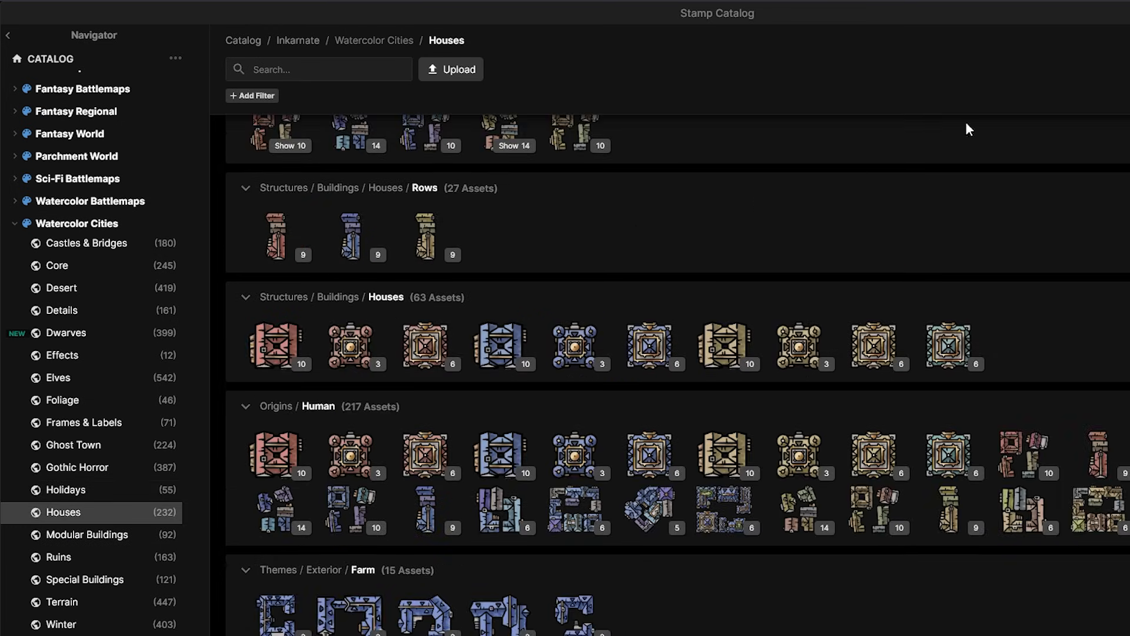
- Hide the catalog's category navigator and show it again, reopening the stamp catalog on the Houses category
left_click(8, 35)
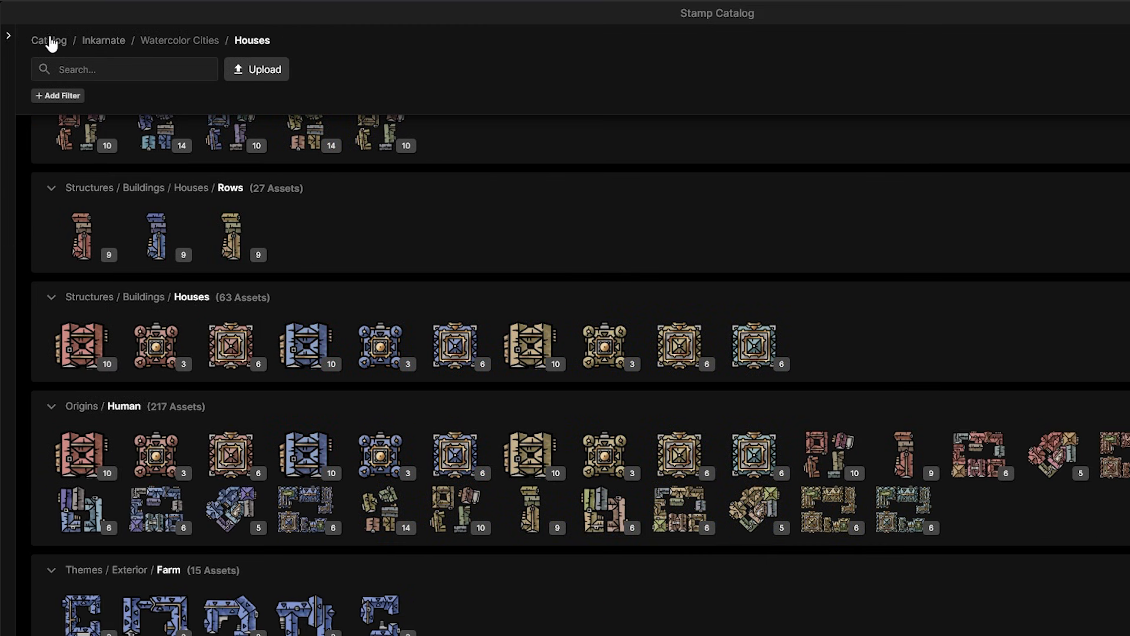
left_click(8, 37)
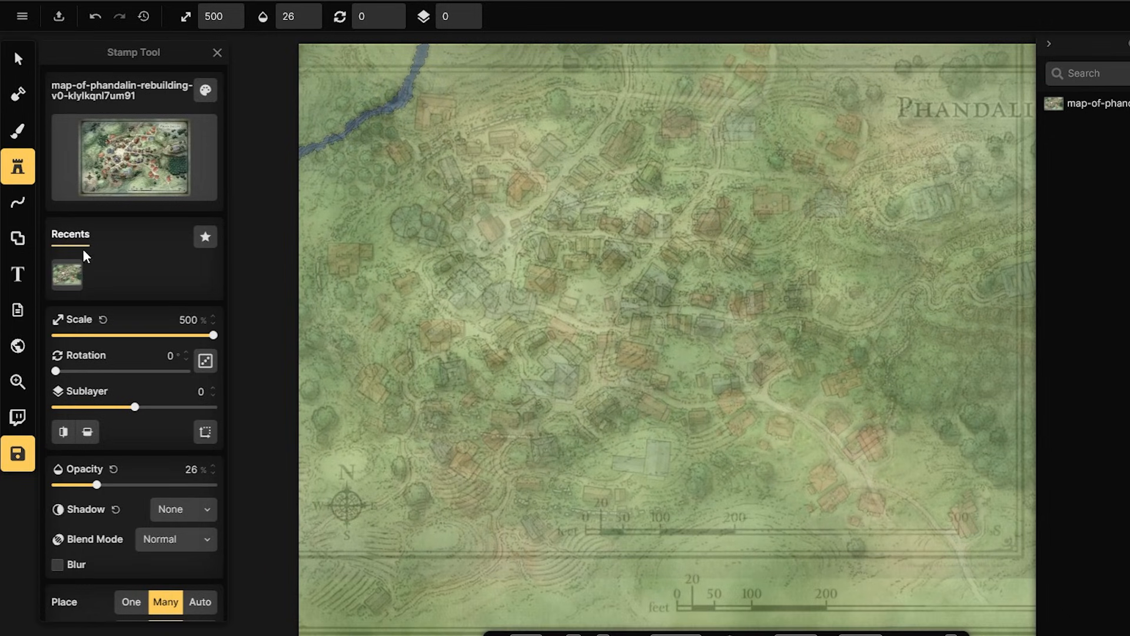
left_click(109, 156)
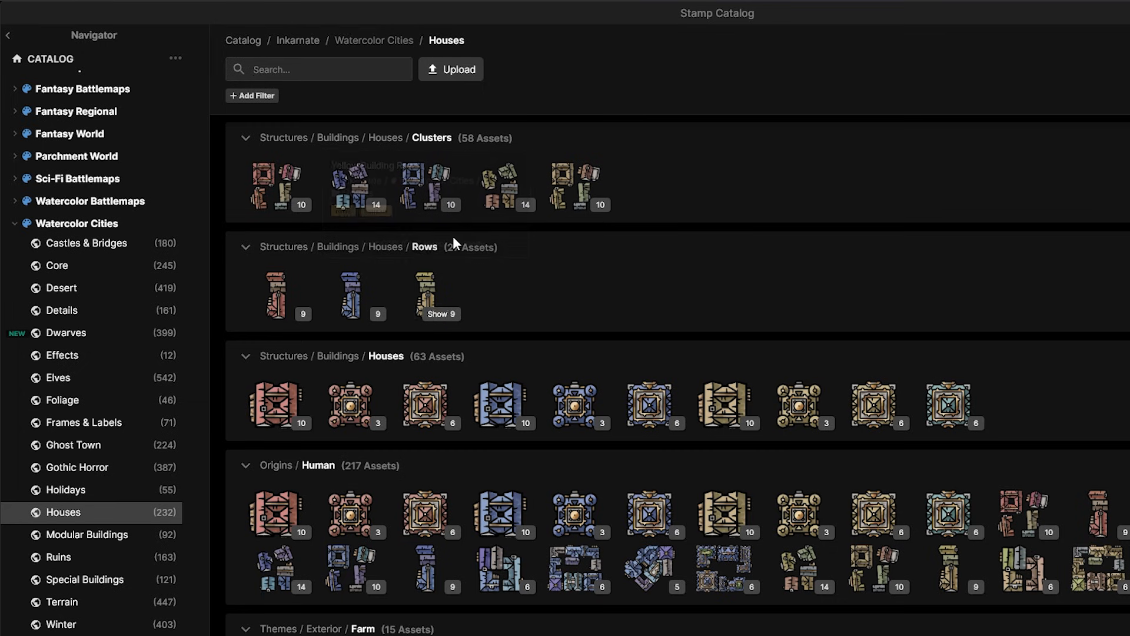
- Examine the farm house, block, cluster, row and single house stamps in the Houses category
scroll(700, 253, "down", 1)
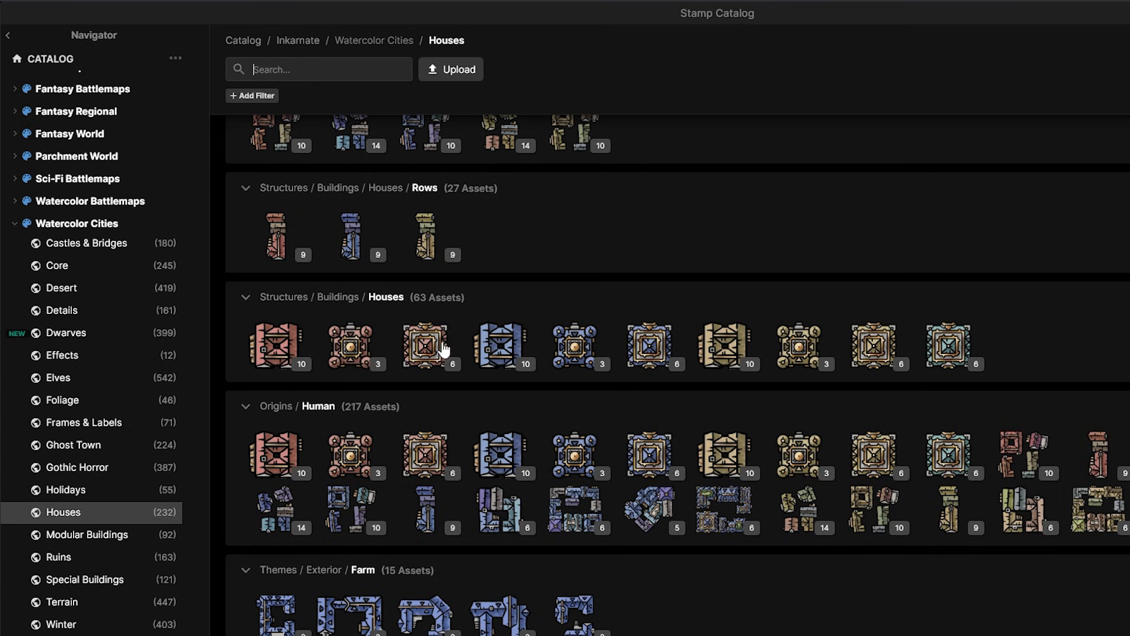
scroll(414, 336, "up", 3)
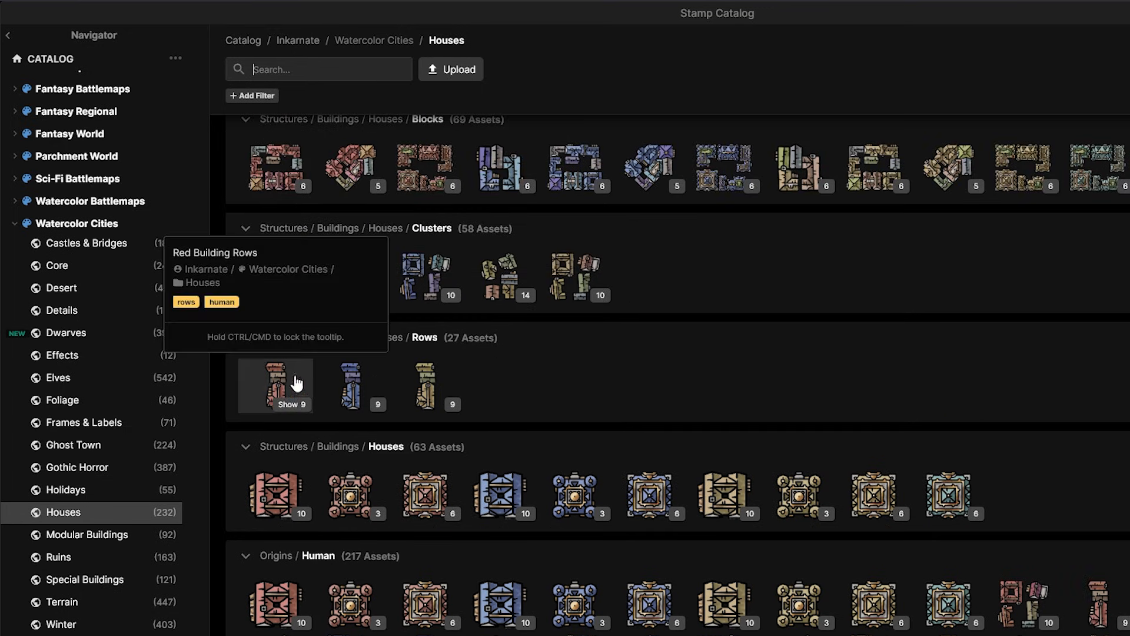
scroll(613, 298, "up", 3)
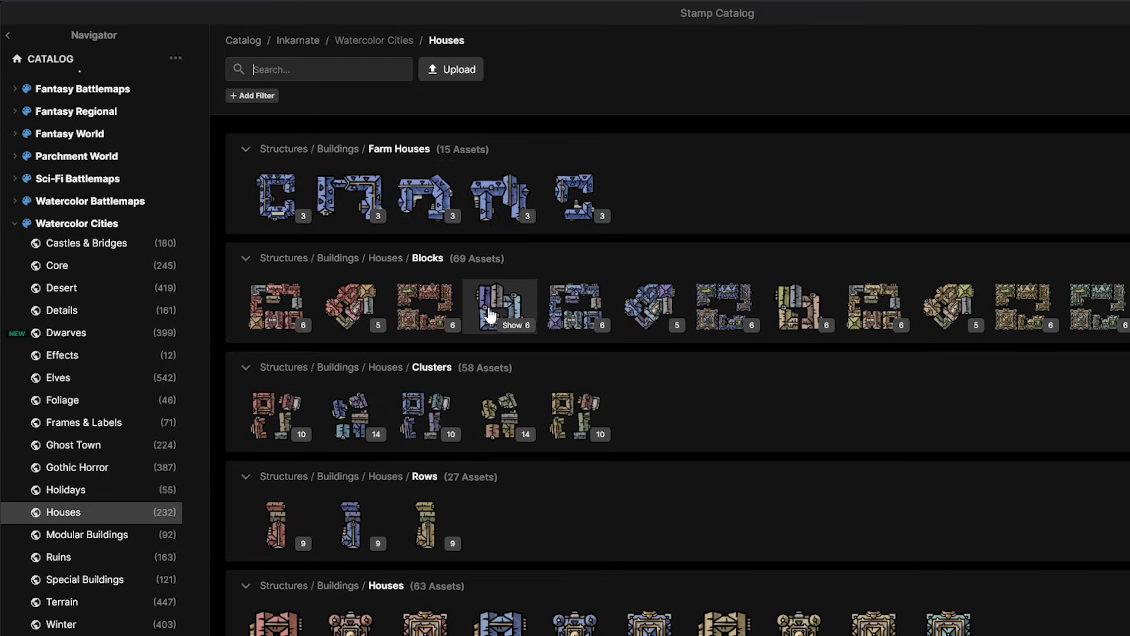
mouse_move(266, 206)
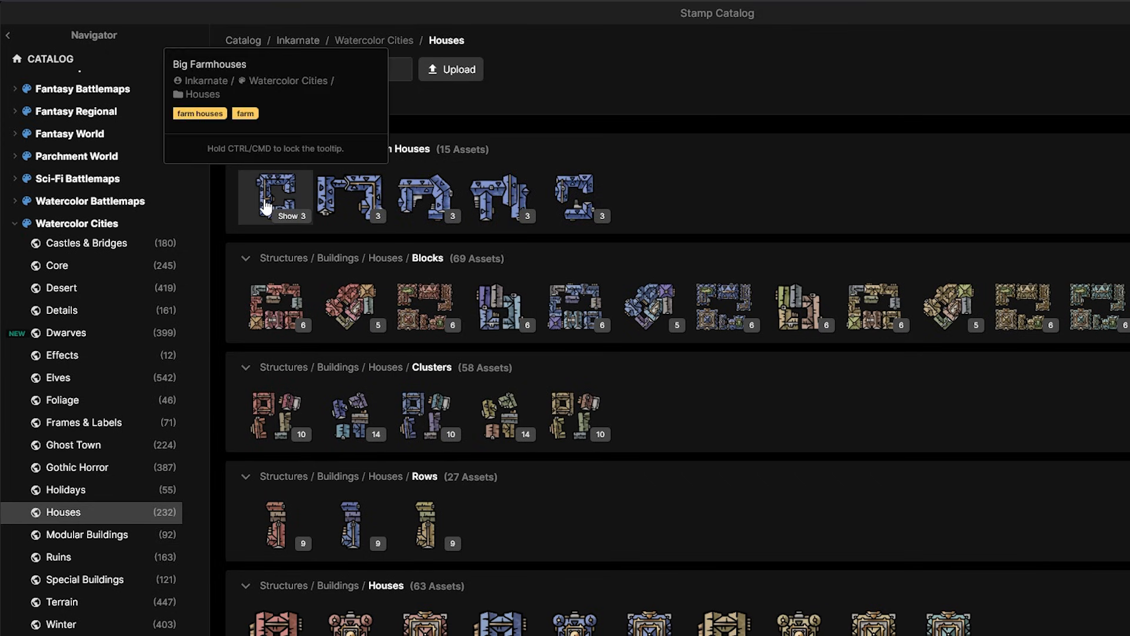
scroll(327, 292, "down", 2)
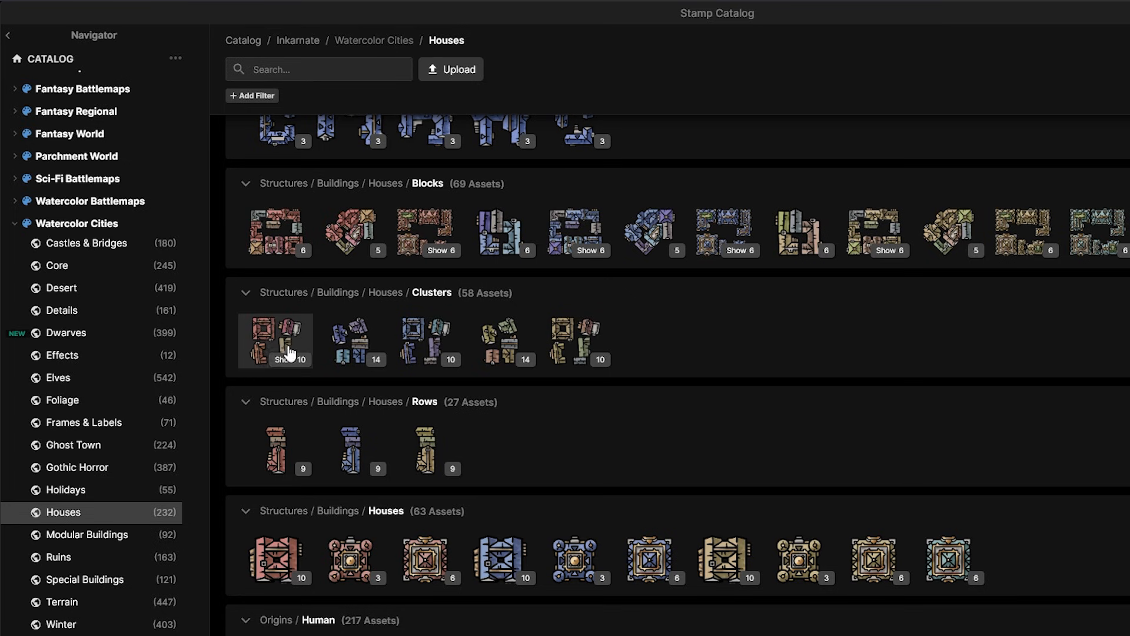
scroll(518, 347, "down", 3)
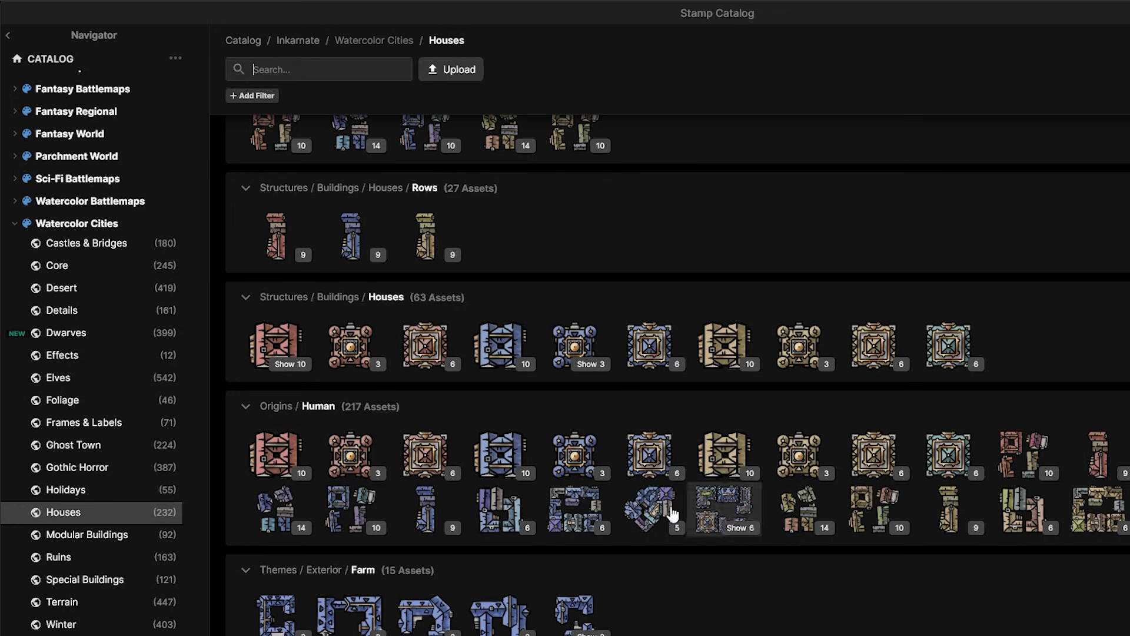
- Choose the Simple Red Buildings stamp set from the Modular Buildings category
left_click(93, 536)
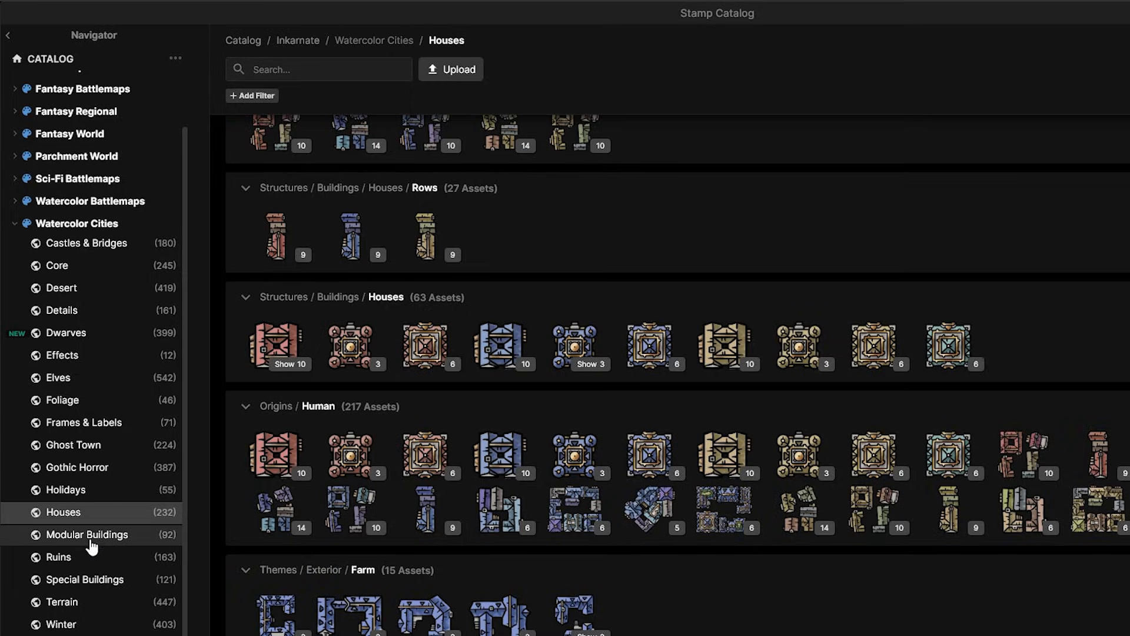
mouse_move(353, 196)
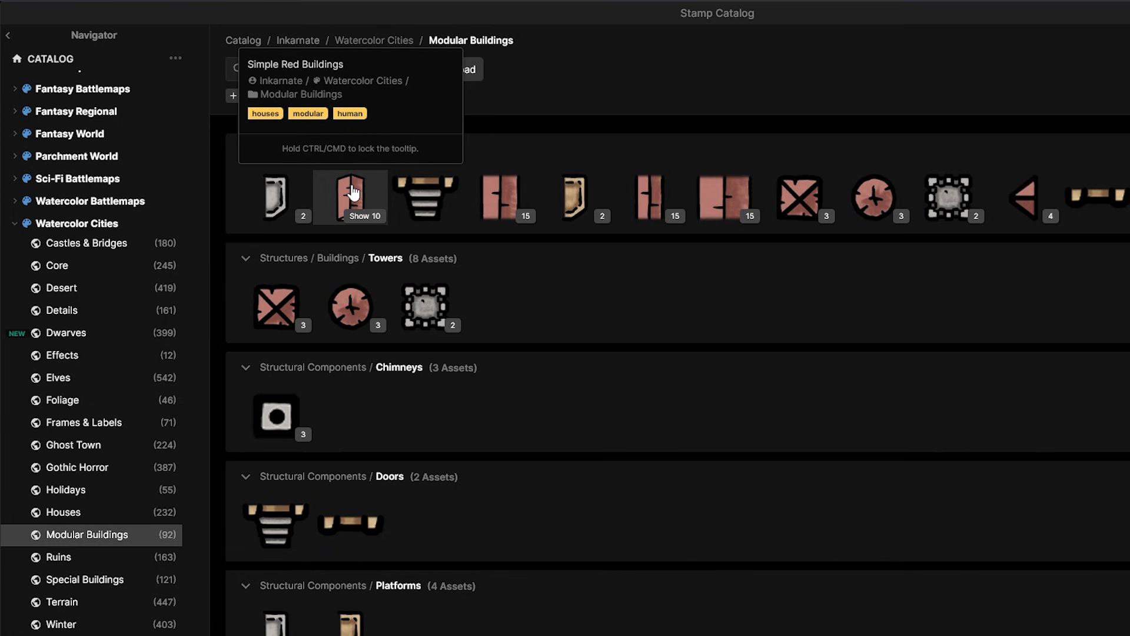
left_click(361, 187)
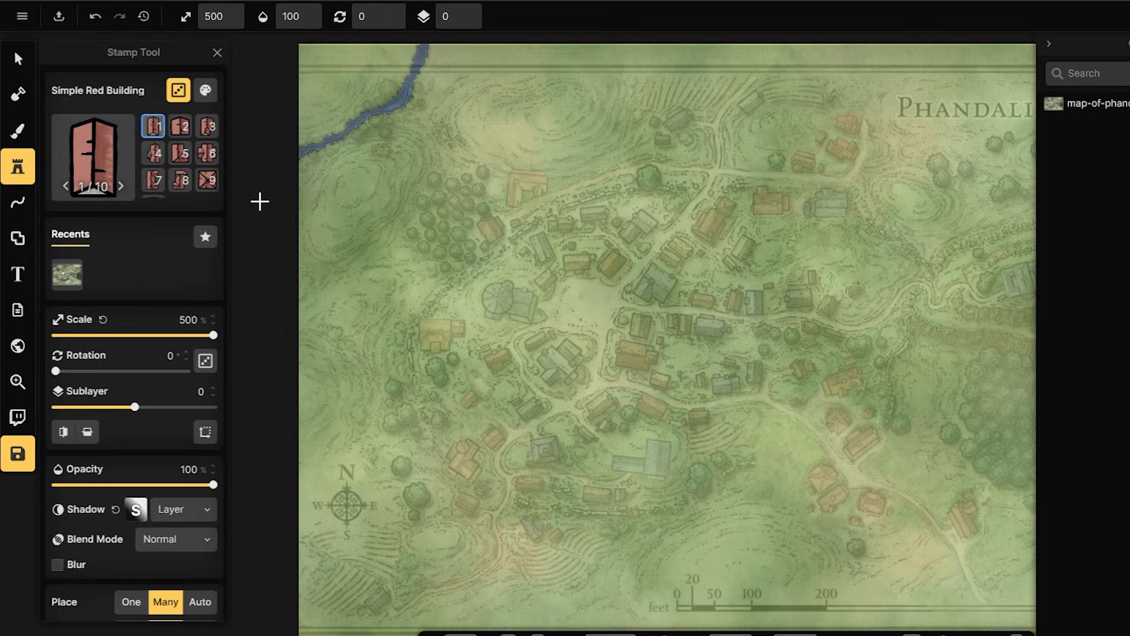
- Reduce the stamp scale to 167% and place a simple red building over the house north of the central square
scroll(720, 228, "up", 5)
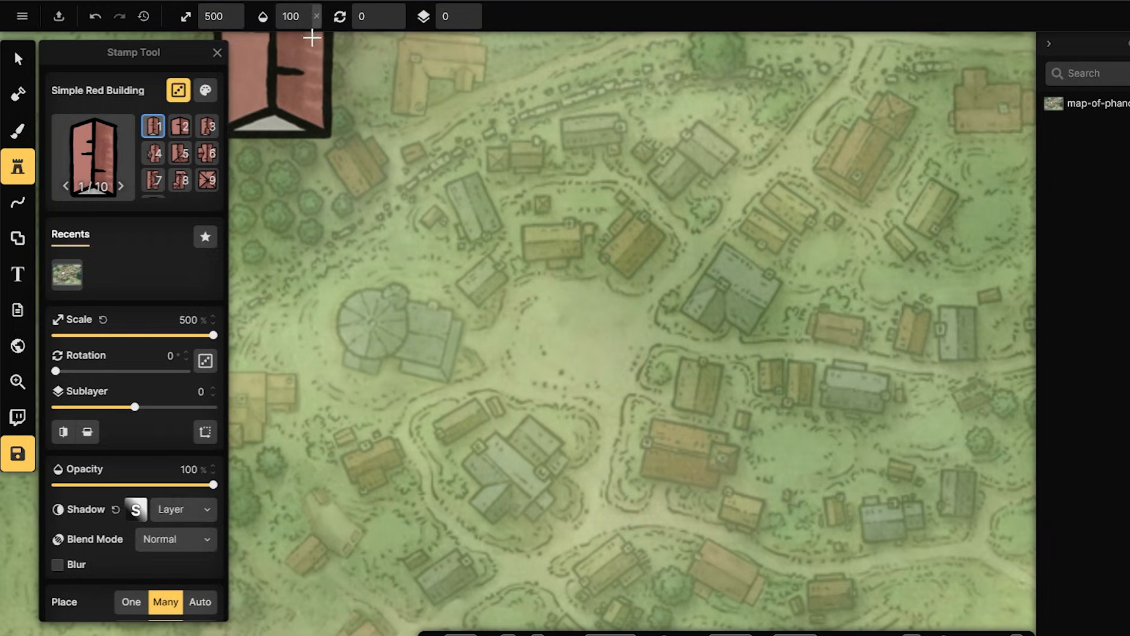
left_click(231, 25)
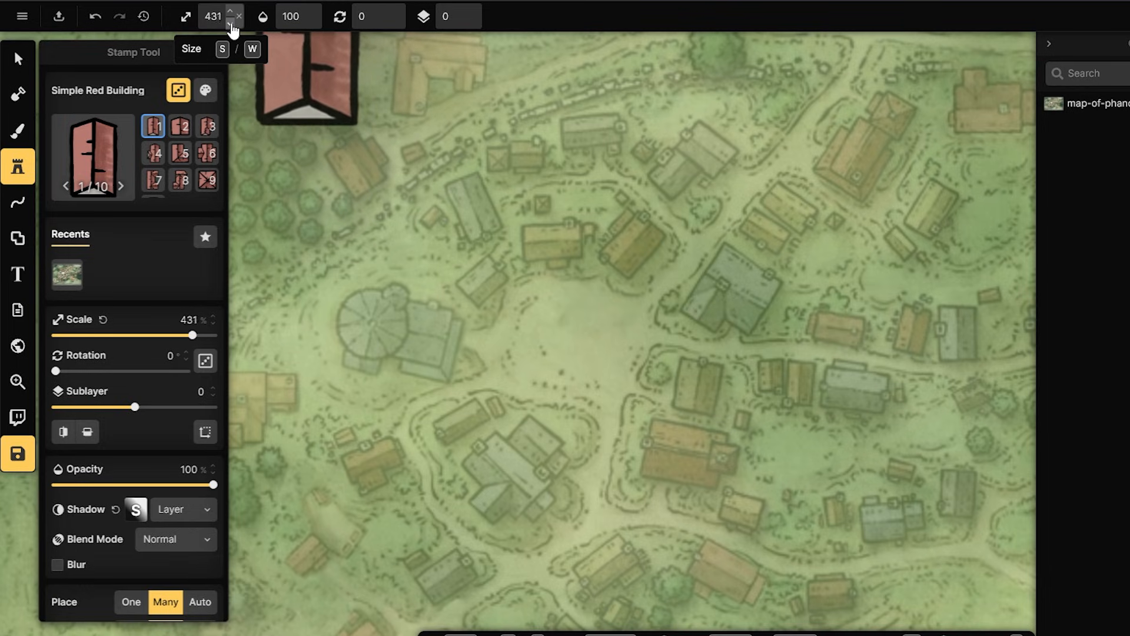
left_click_drag(189, 334, 110, 351)
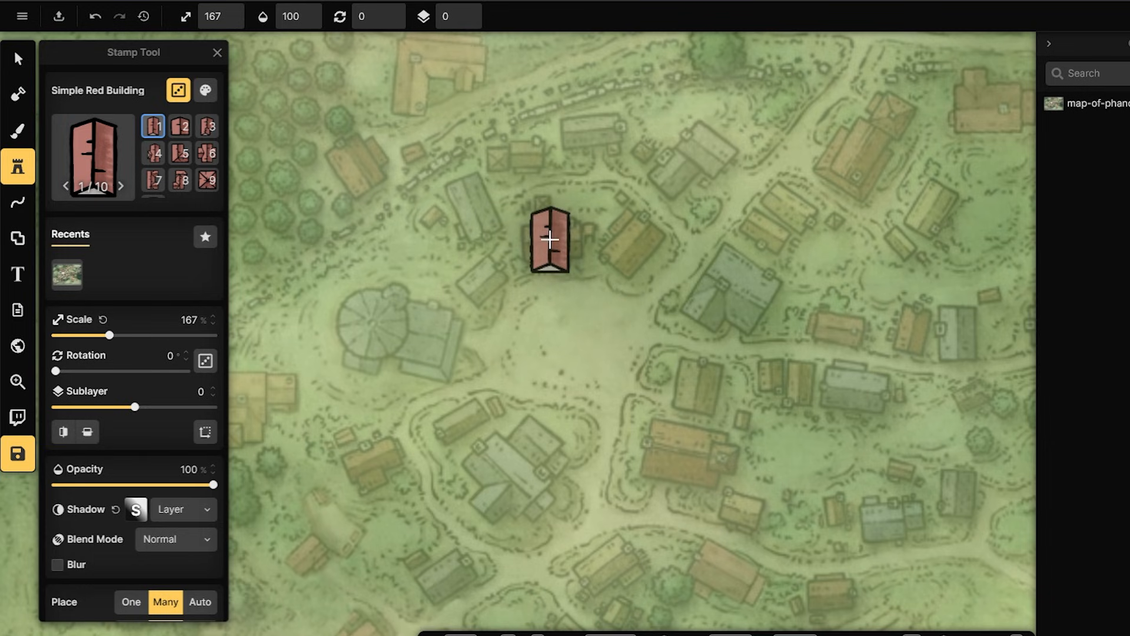
left_click(551, 240)
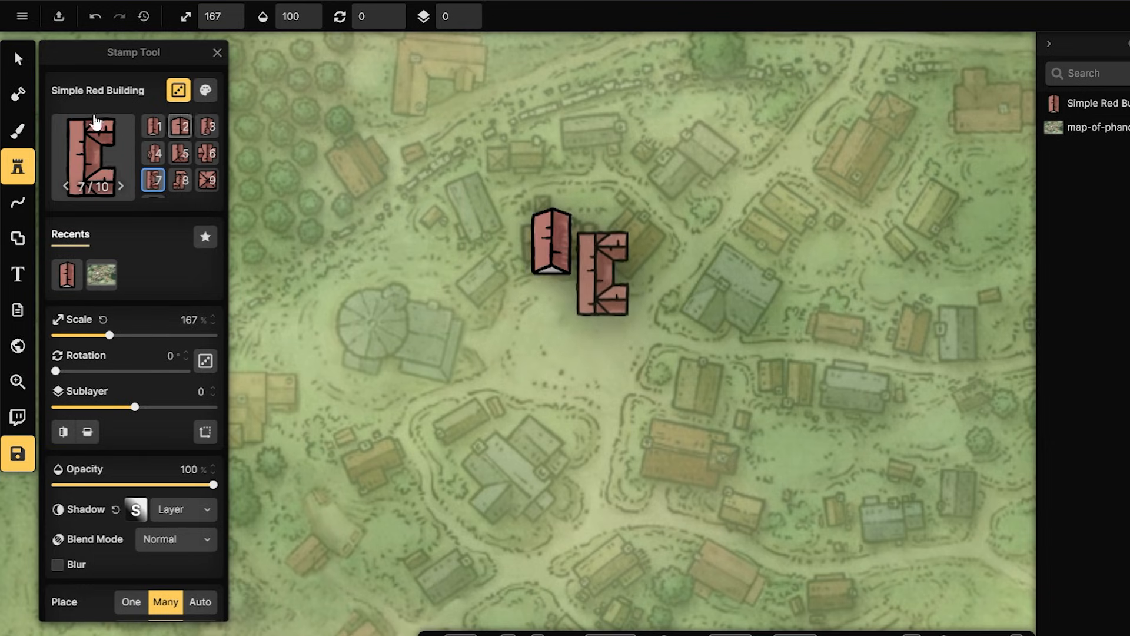
- Rotate the placed red building to 88 degrees and align it with the house on the reference map
left_click(22, 56)
left_click_drag(586, 222, 595, 313)
mouse_move(524, 235)
left_mouse_down()
mouse_move(543, 240)
mouse_move(528, 235)
left_mouse_up()
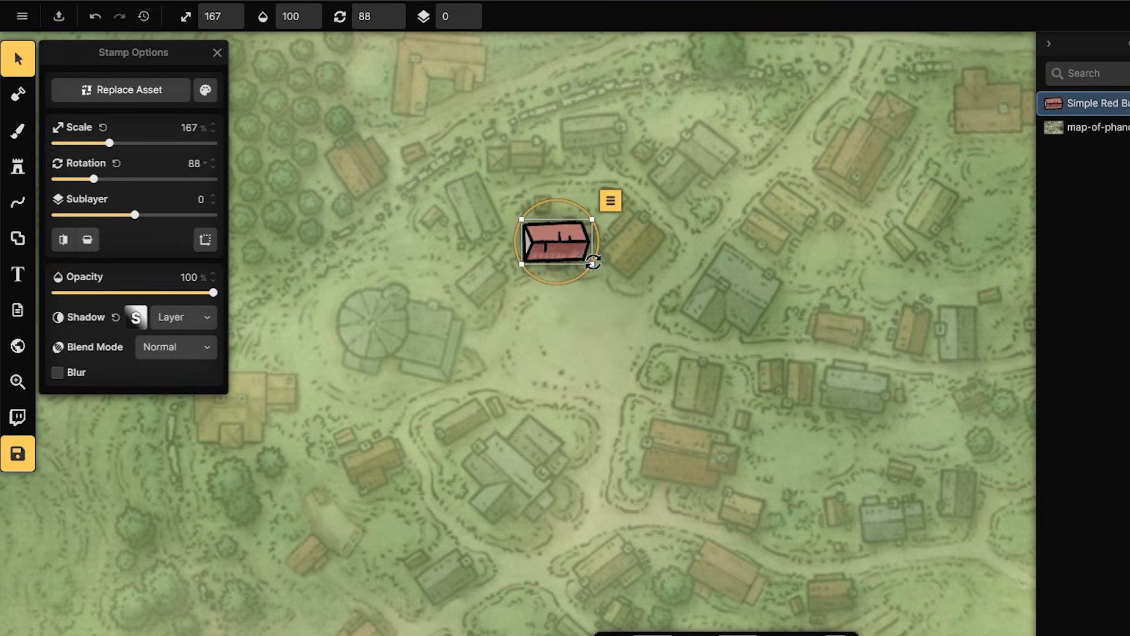
- Examine the building stamps in the Houses and Core categories of Watercolor Cities for a more detailed house set
left_click(17, 166)
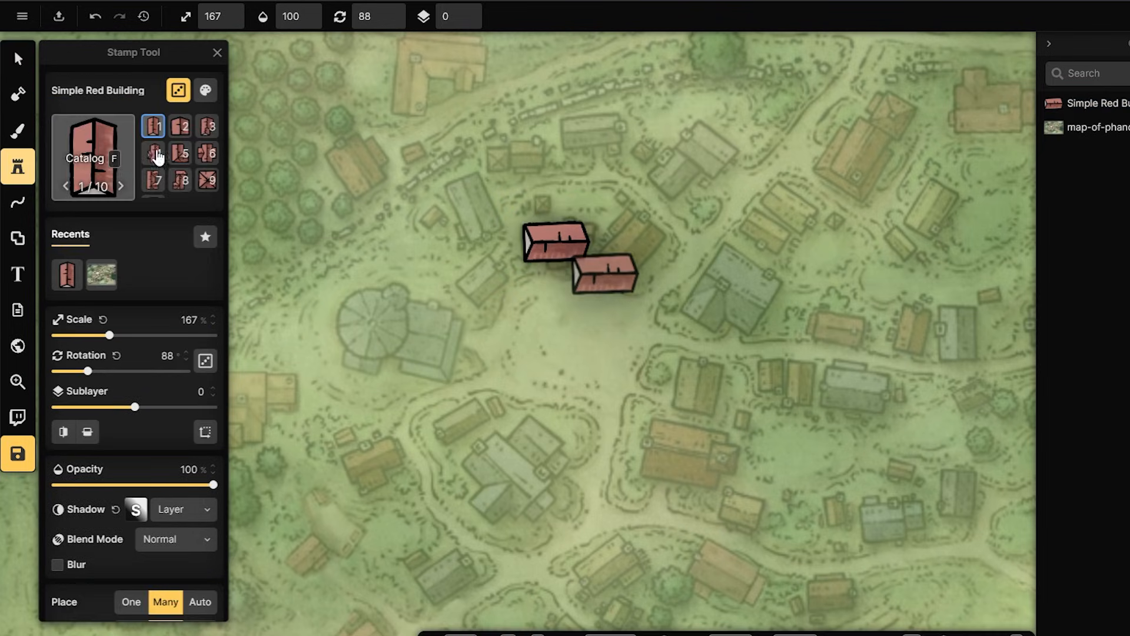
left_click(125, 149)
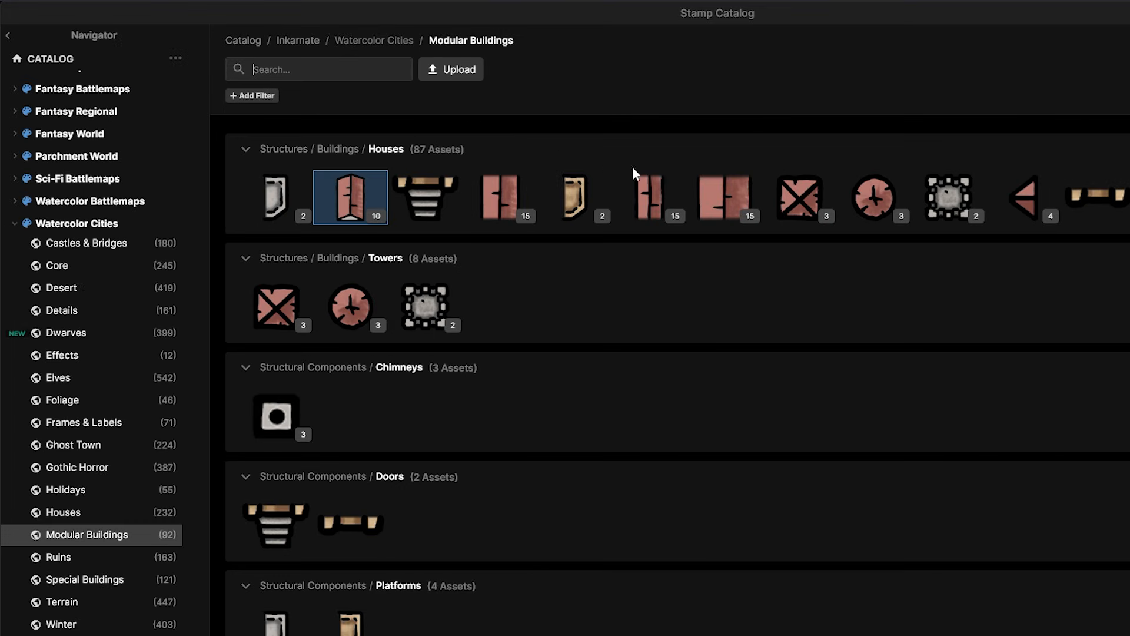
left_click(71, 513)
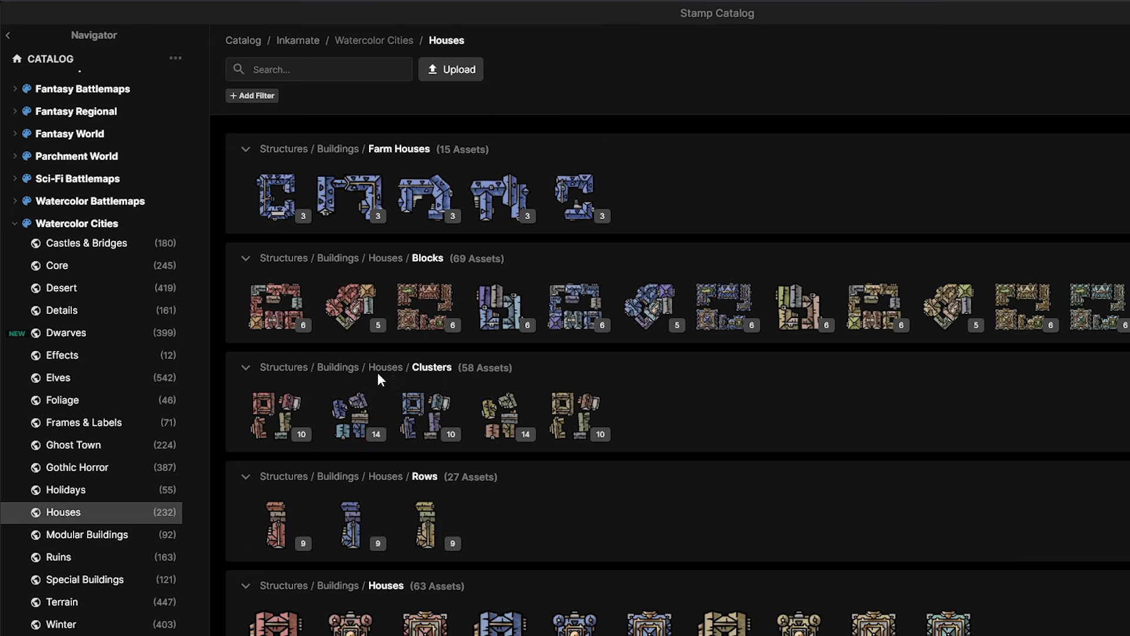
scroll(453, 397, "down", 5)
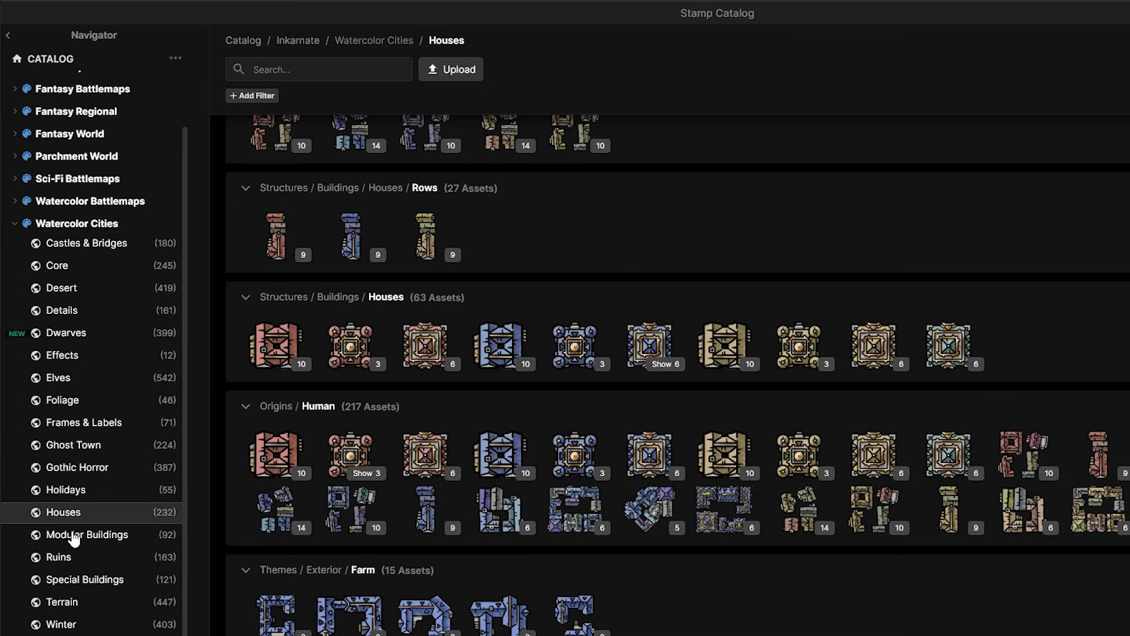
left_click(70, 267)
scroll(454, 335, "down", 20)
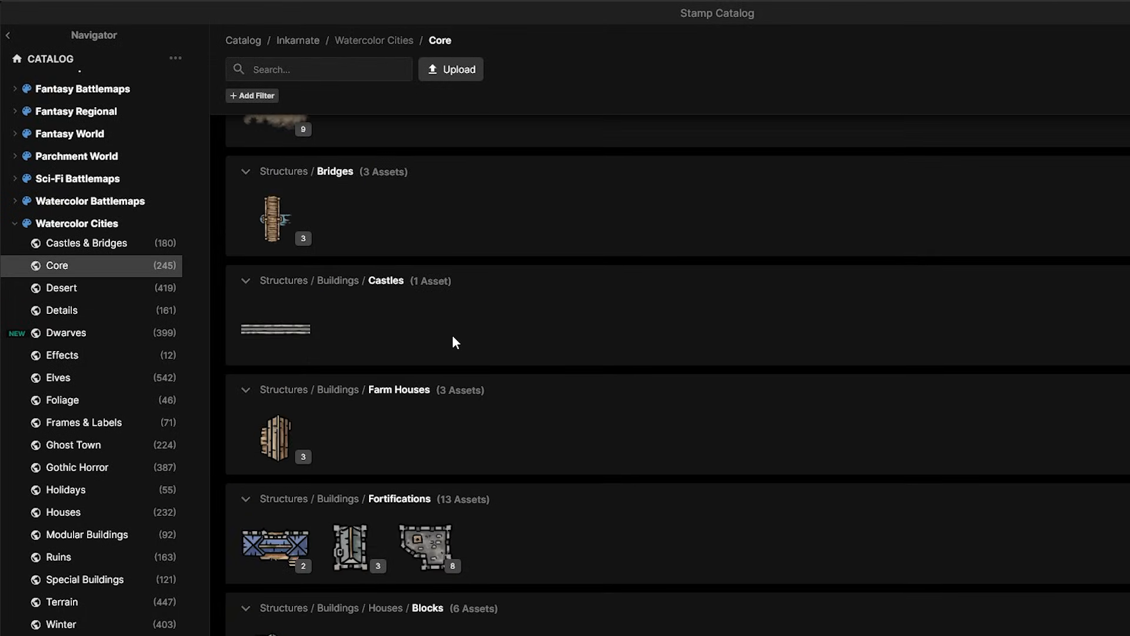
scroll(320, 290, "up", 4)
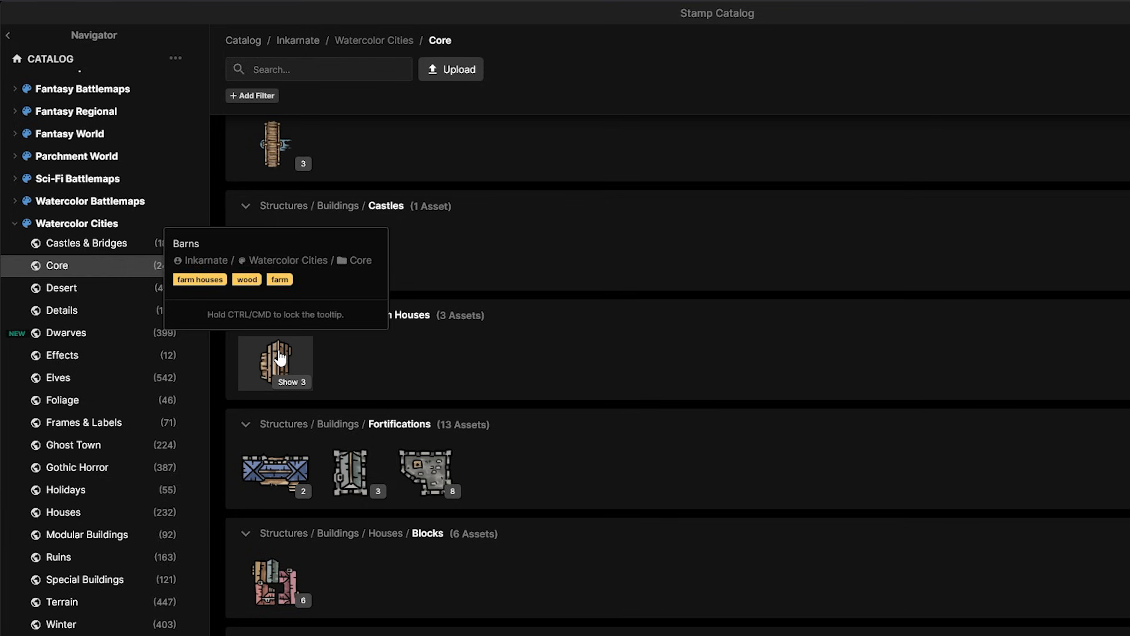
scroll(323, 350, "down", 5)
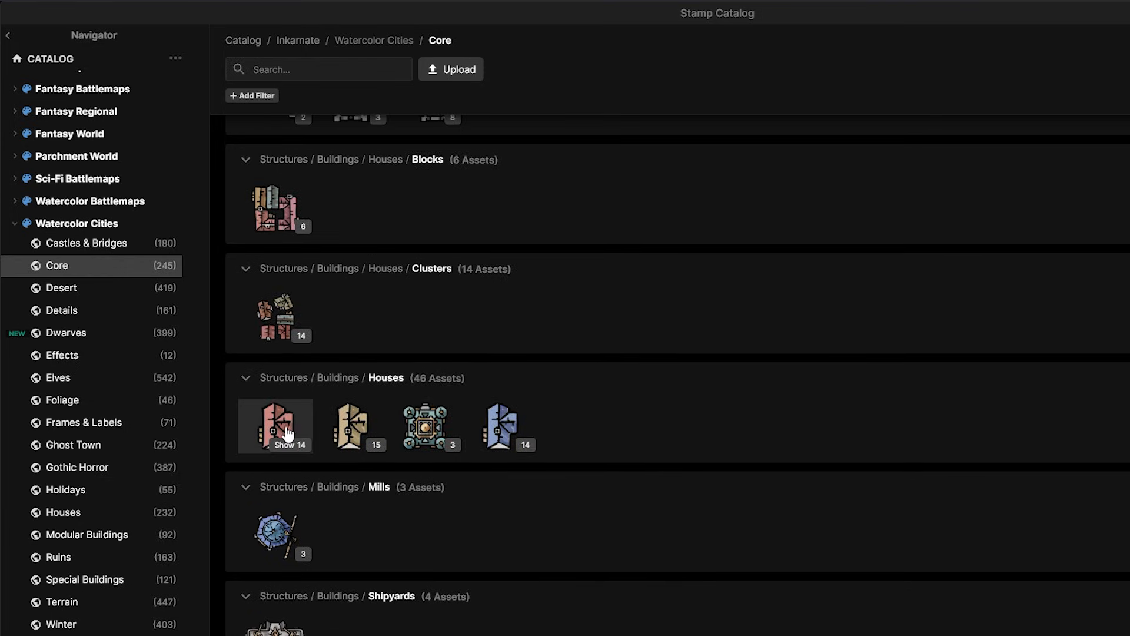
mouse_move(283, 429)
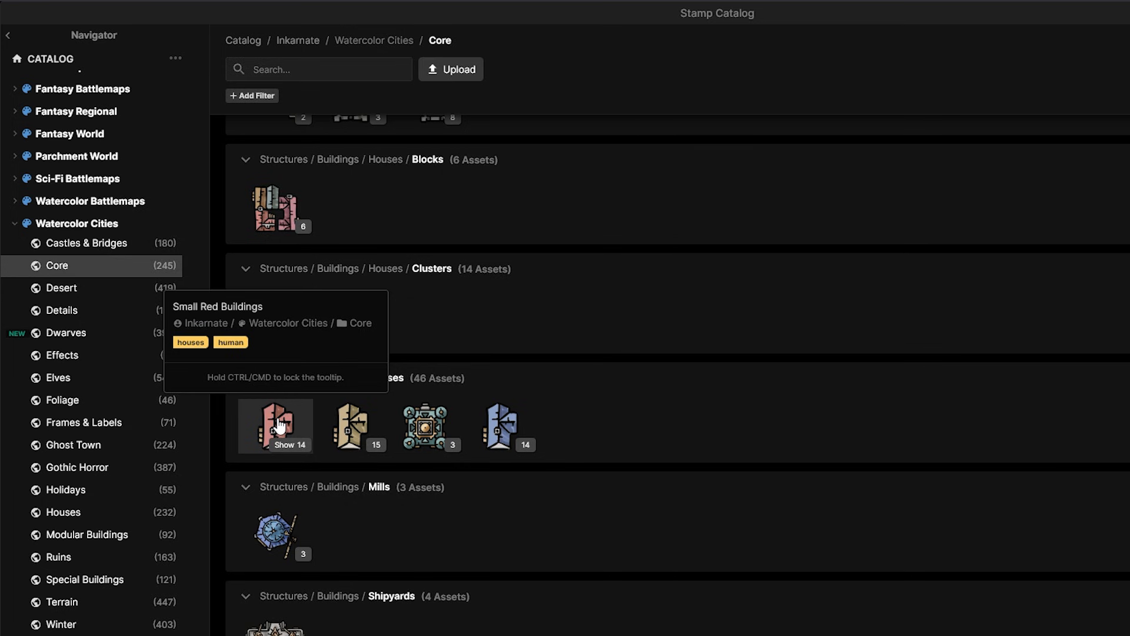
left_click(279, 425)
- Delete the simple red building placed over the house north of the central square
left_click(17, 58)
left_click(546, 252)
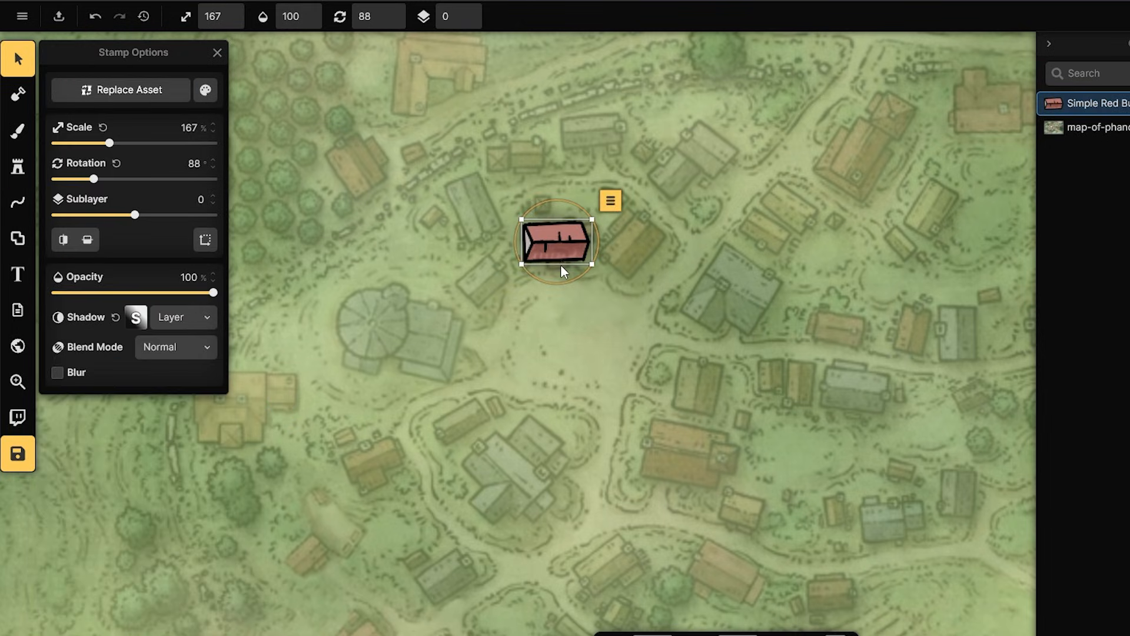
key("Delete")
left_click(18, 167)
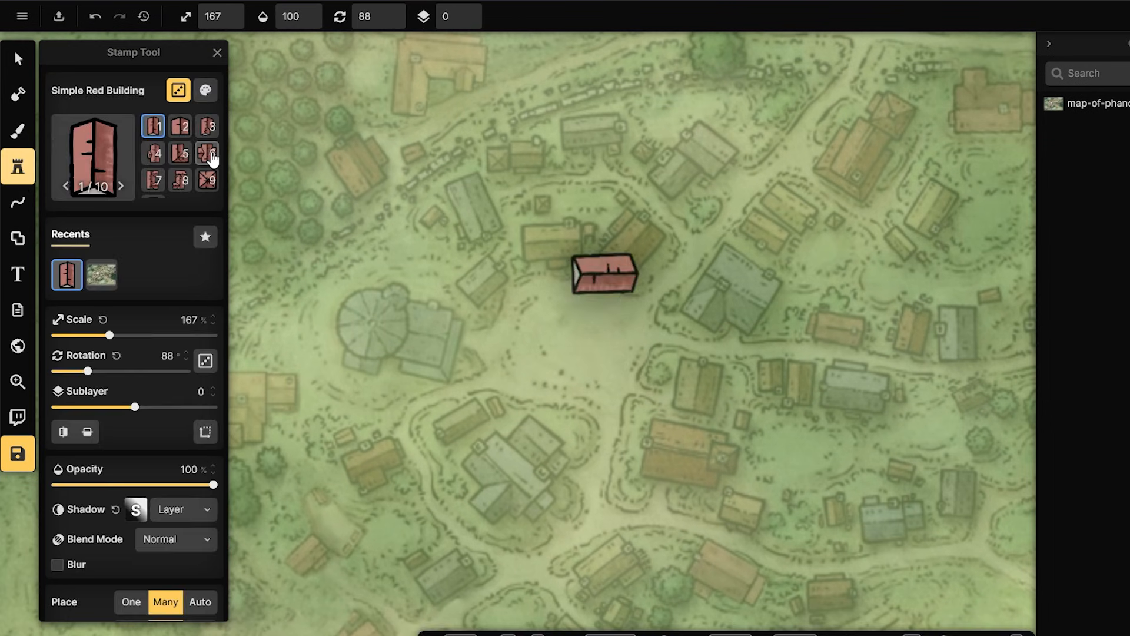
left_click(612, 281)
- Choose the Small Red Buildings set from the Core category and place its first variant over the house north of the square
left_click(126, 133)
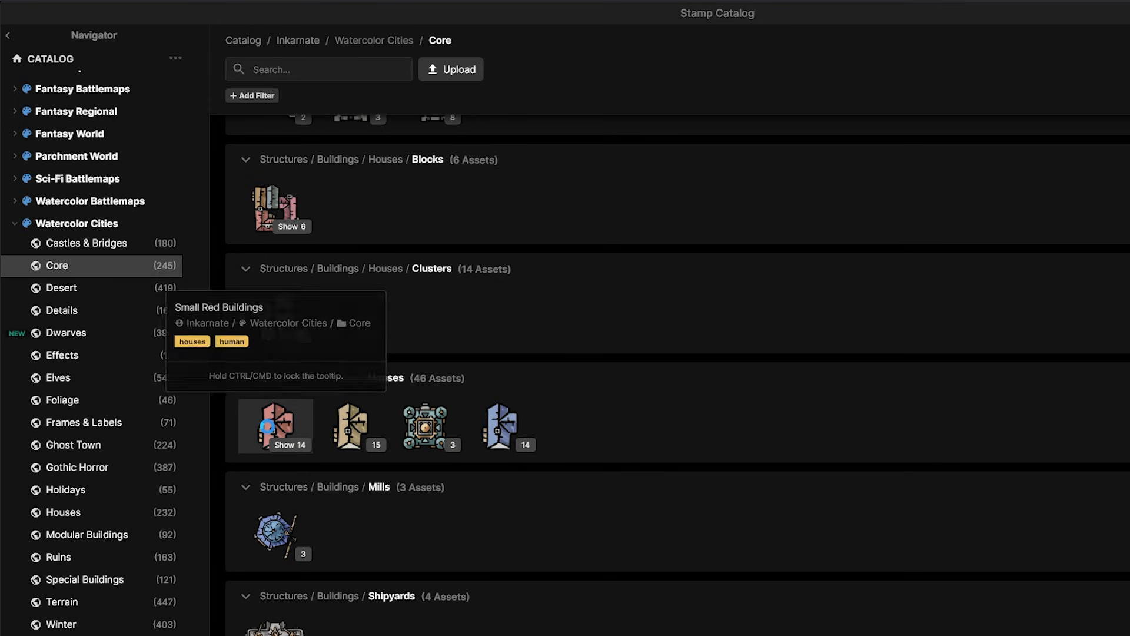
left_click(276, 425)
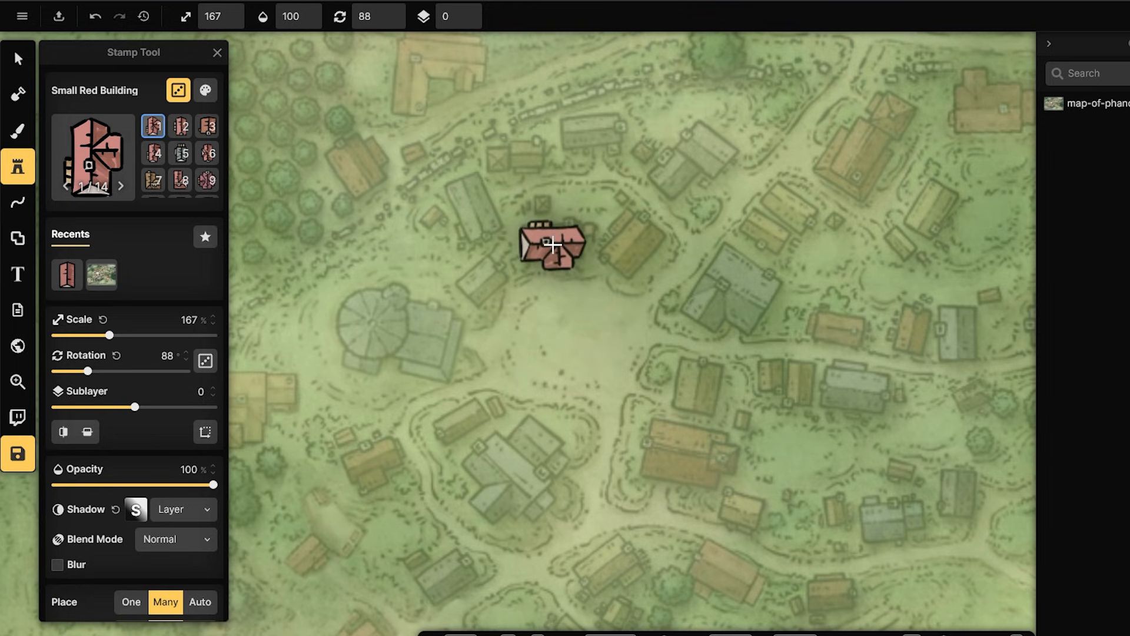
left_click(551, 244)
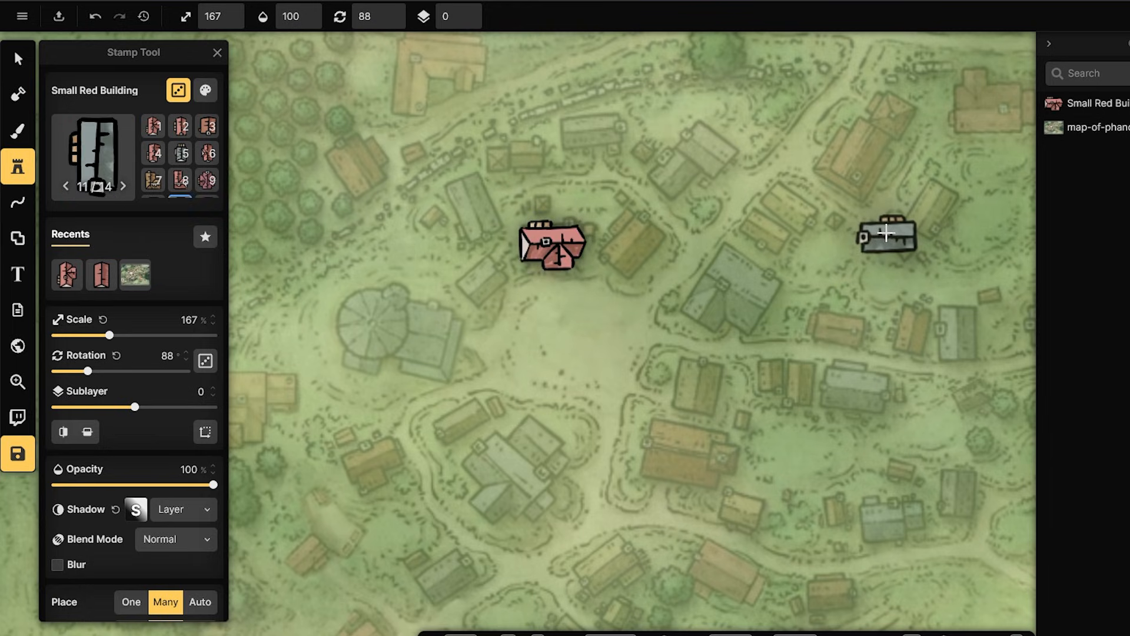
left_click(583, 274)
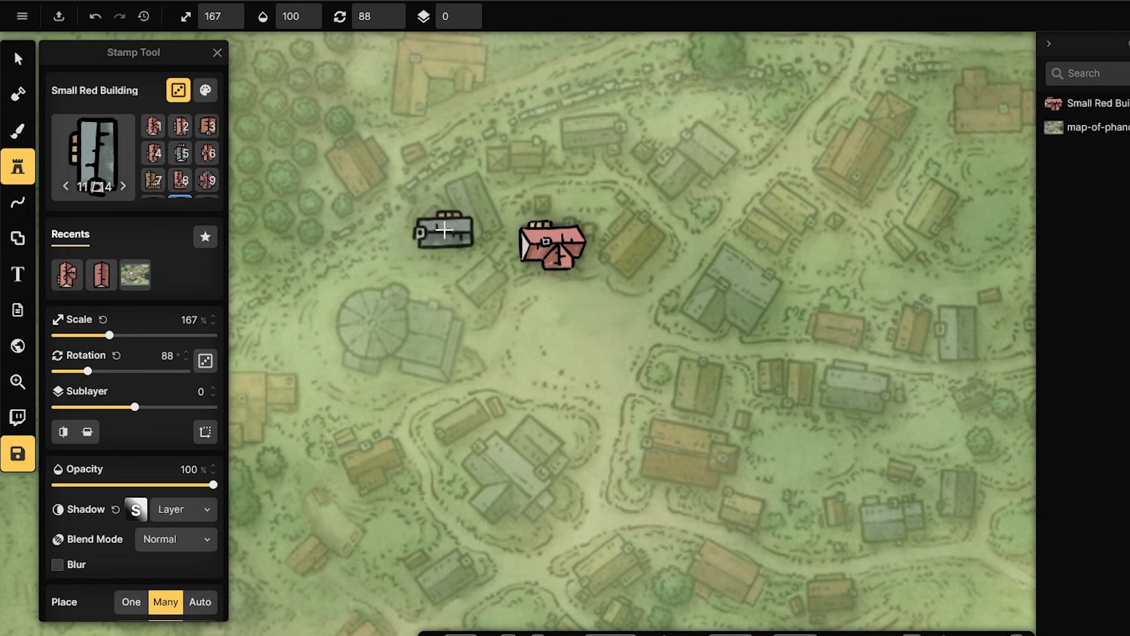
- Place small red building variant 3 over the small house southeast of the square, scaled to 139% and rotated to 105.5 degrees
left_click(209, 139)
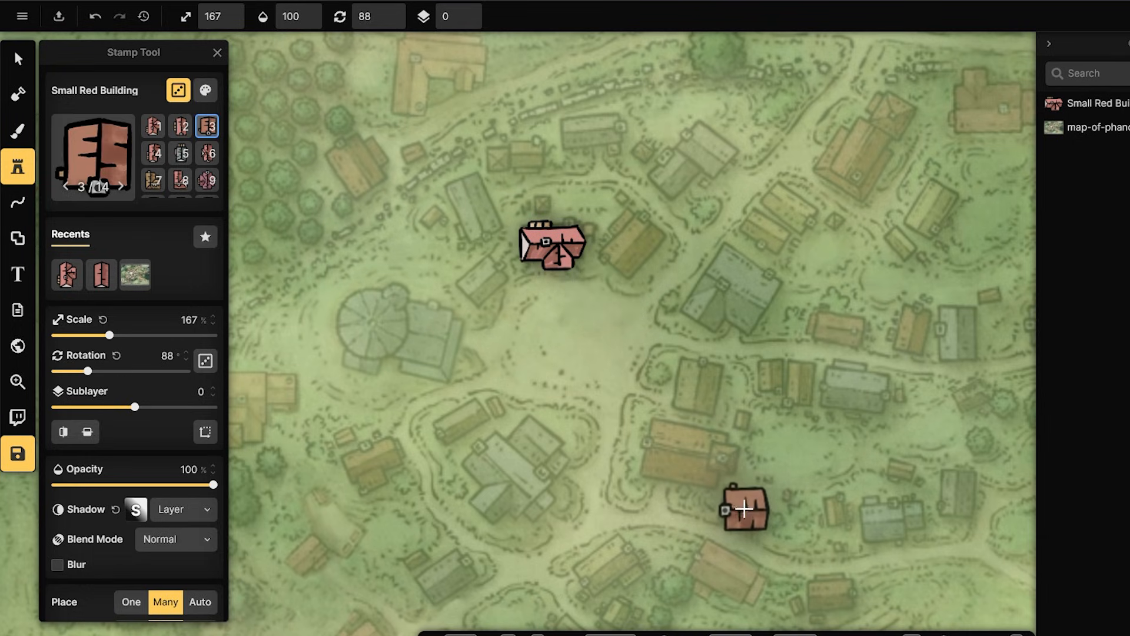
left_click(733, 509)
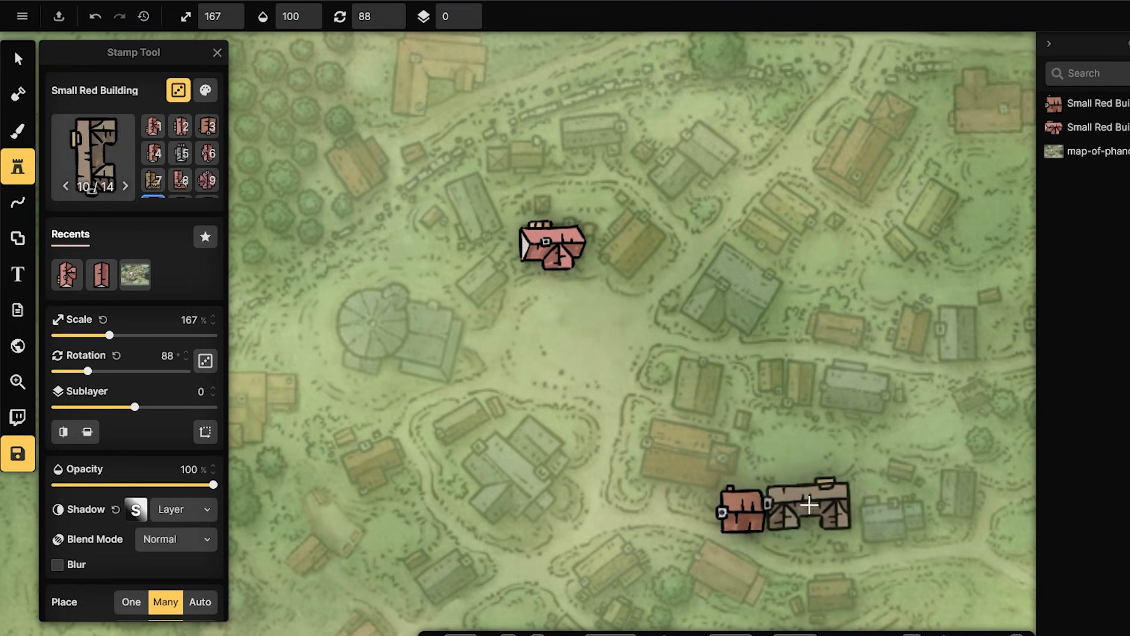
left_click(18, 59)
mouse_move(782, 503)
left_mouse_down()
mouse_move(784, 537)
mouse_move(775, 516)
left_mouse_up()
left_click_drag(773, 474, 736, 504)
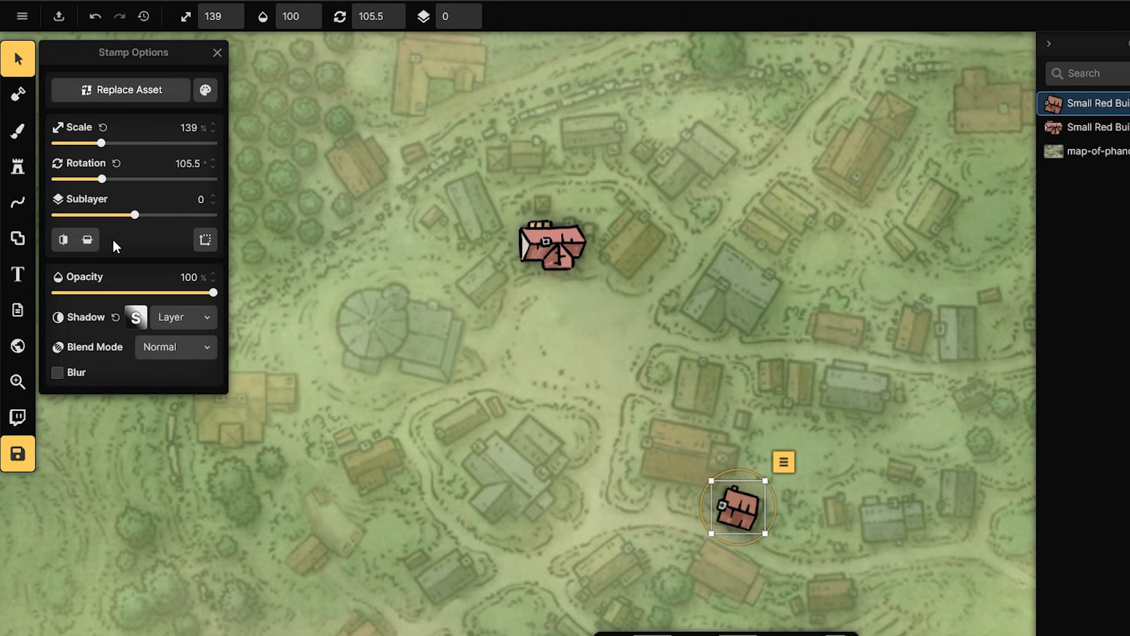
- Place small red building variant 2 over the small house between the round-roofed building and the first red building
left_click(18, 167)
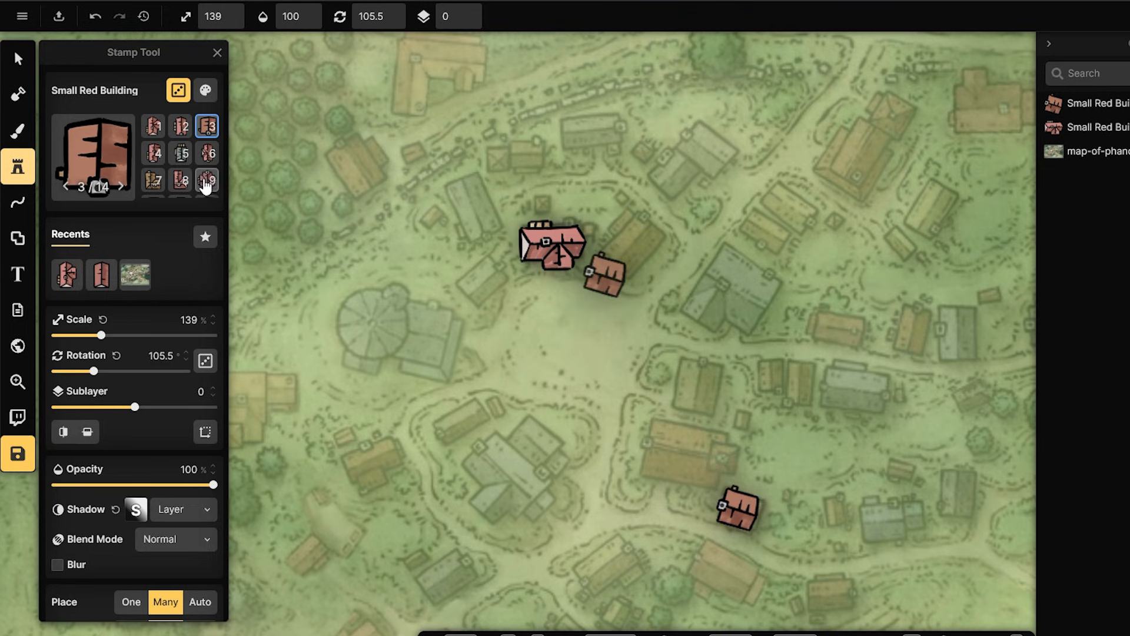
left_click(182, 132)
left_click(486, 275)
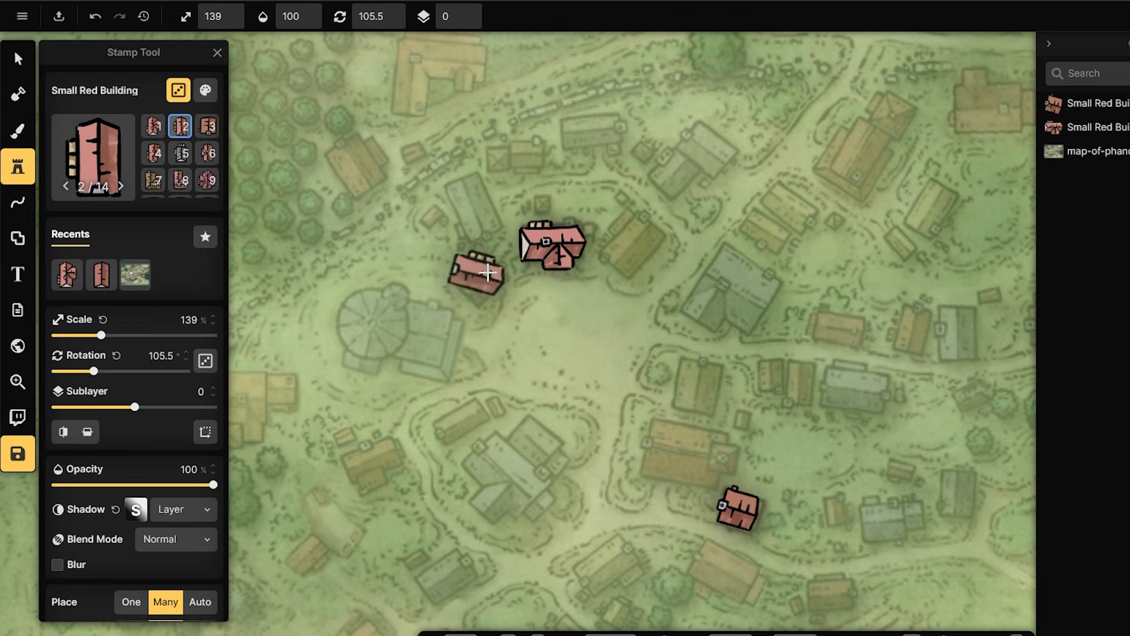
left_click(153, 180)
- Rotate the building beside the round-roofed building to 49 degrees and align it with the house on the reference map
left_click(15, 57)
left_click(511, 279)
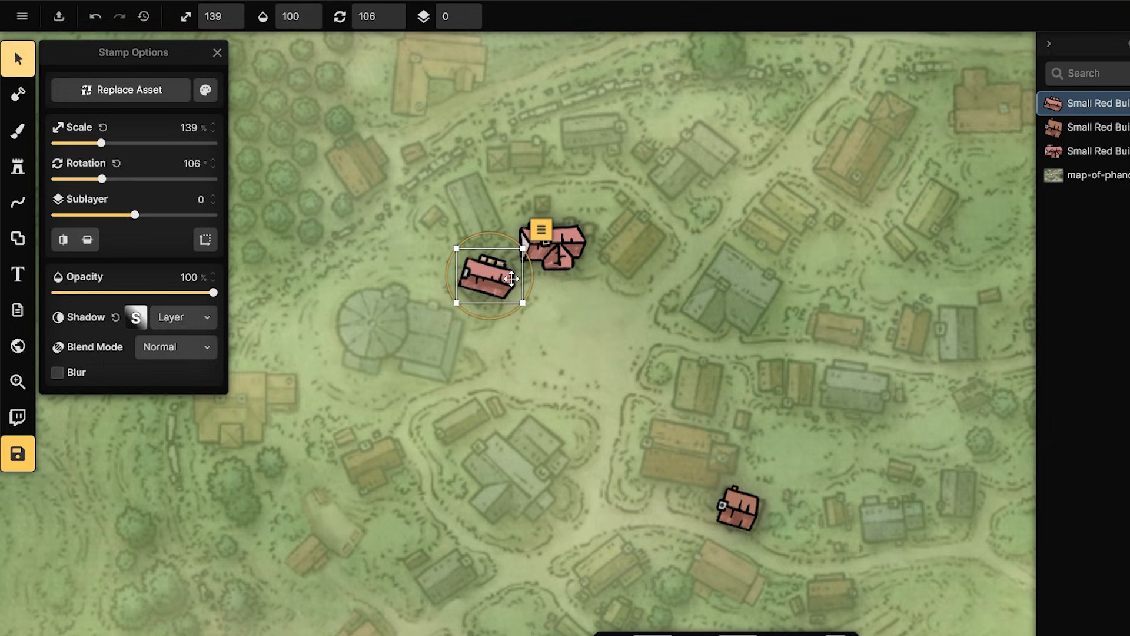
left_click_drag(533, 281, 521, 244)
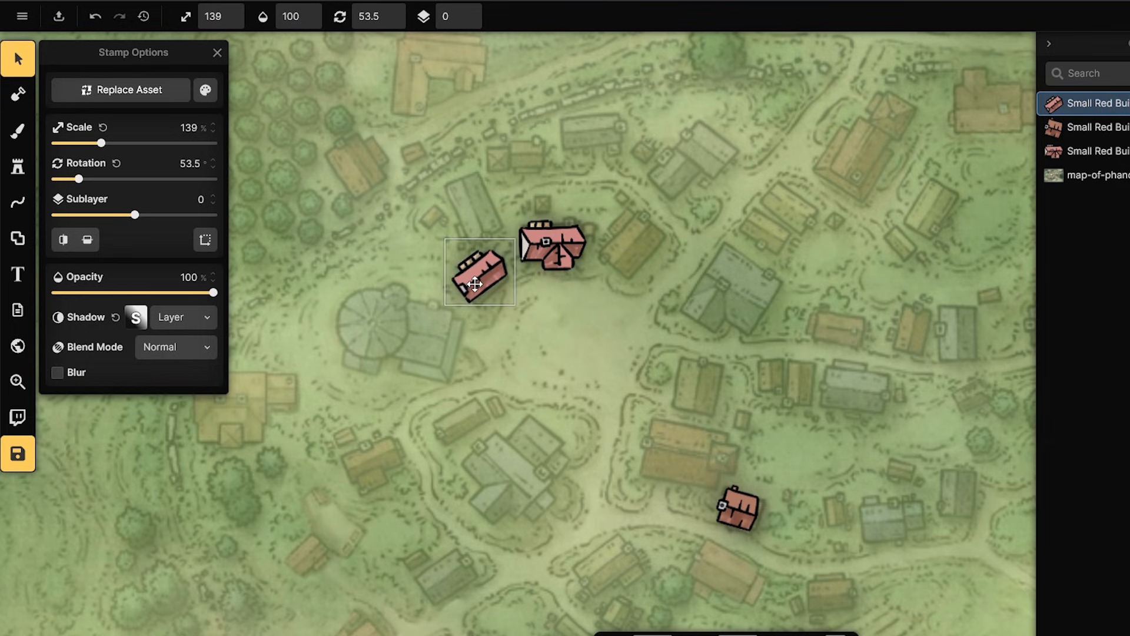
left_click(483, 285)
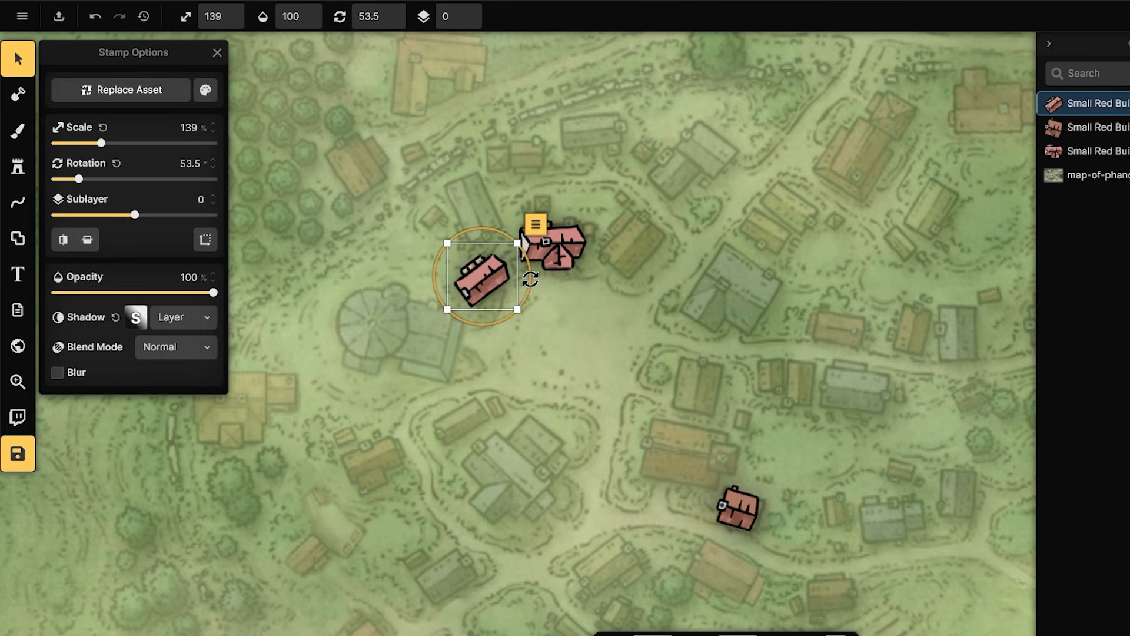
left_click_drag(522, 238, 522, 238)
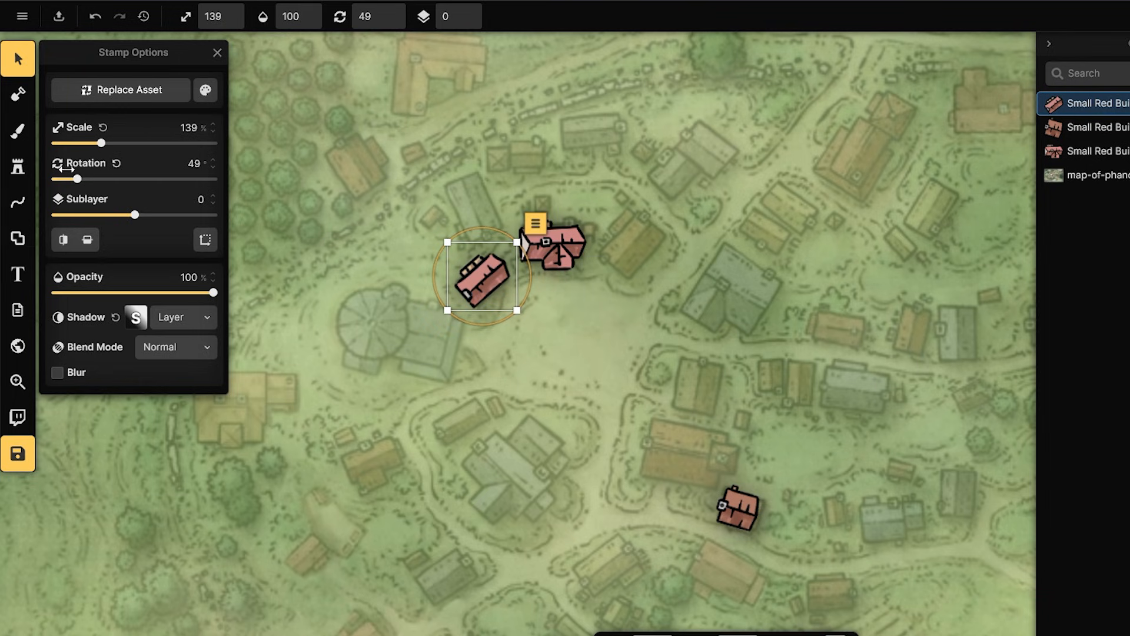
- Place small red building variant 4 over the house at the northeast edge of the central square
left_click(17, 167)
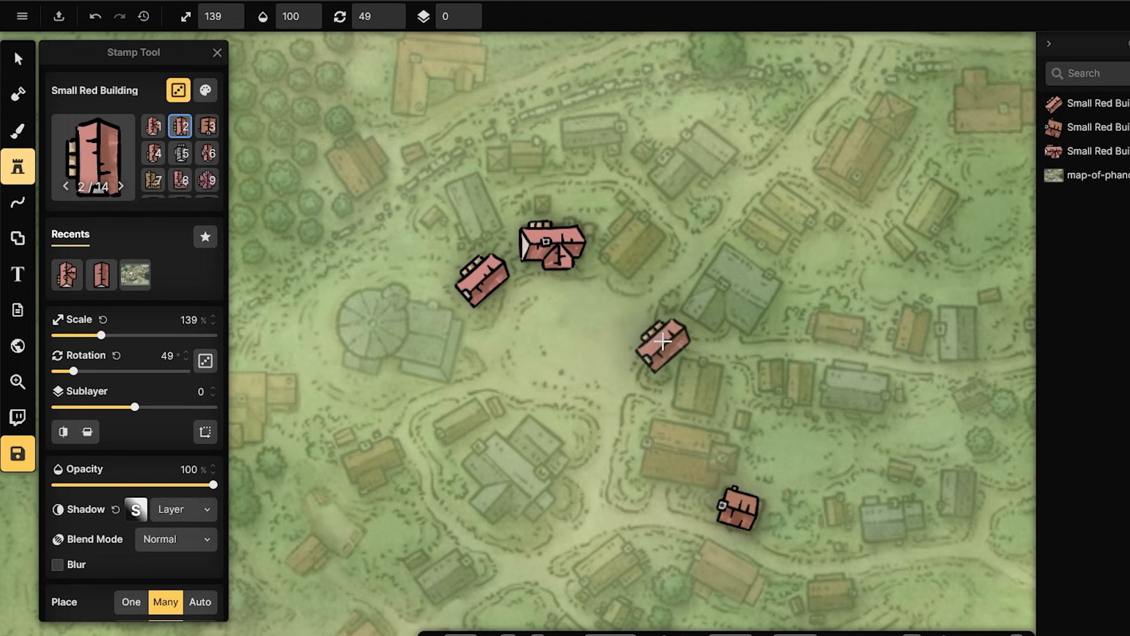
scroll(197, 179, "down", 1)
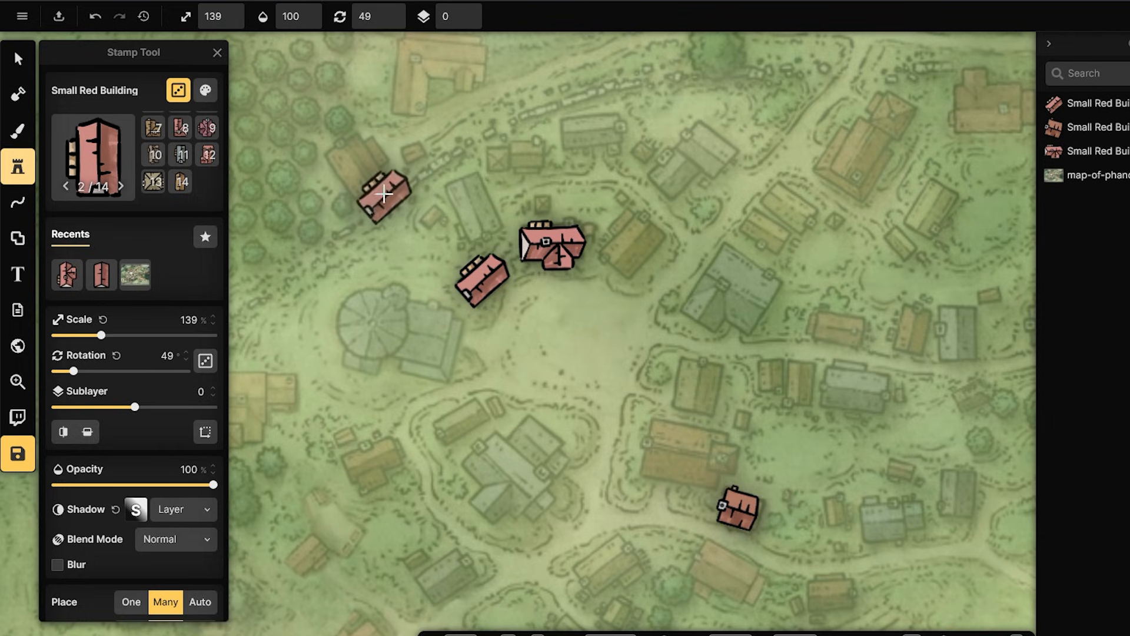
scroll(184, 177, "up", 2)
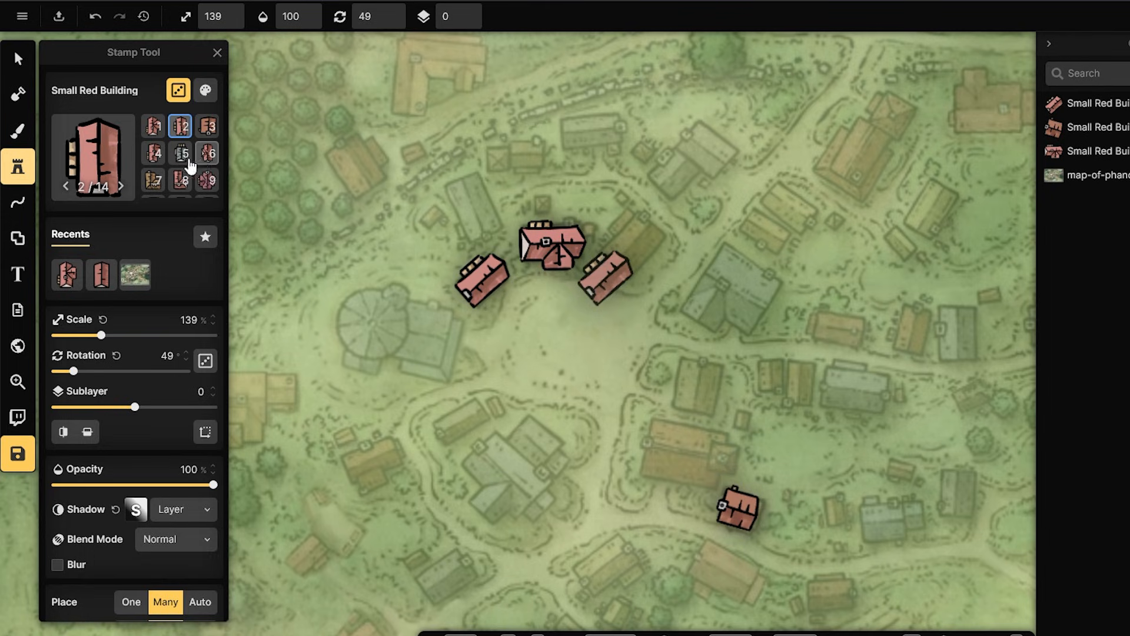
left_click(154, 156)
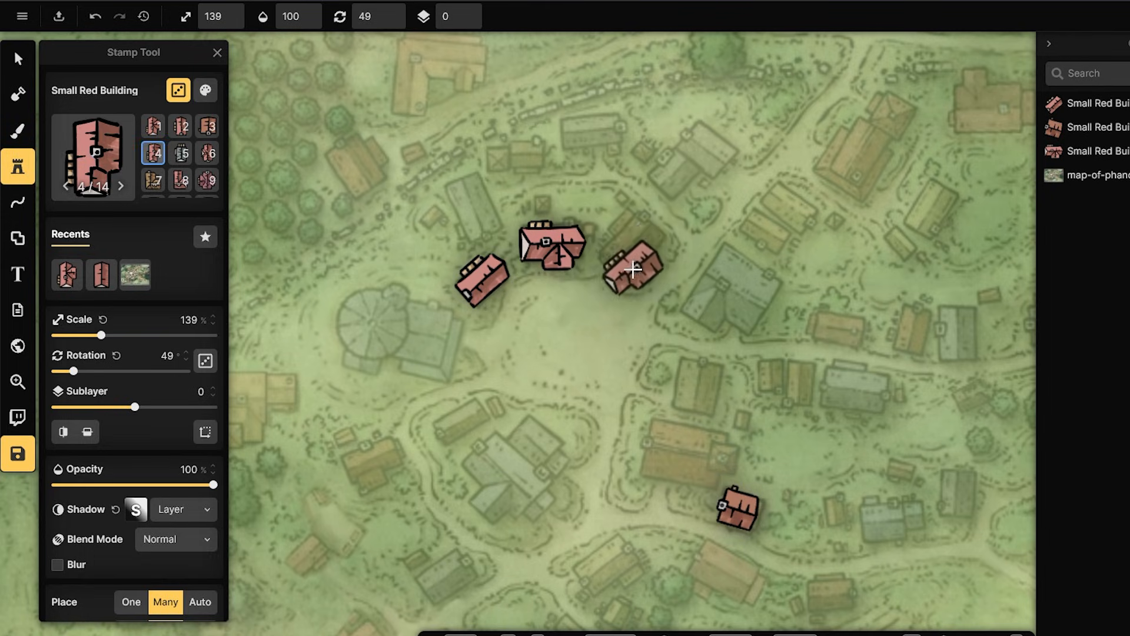
left_click(636, 247)
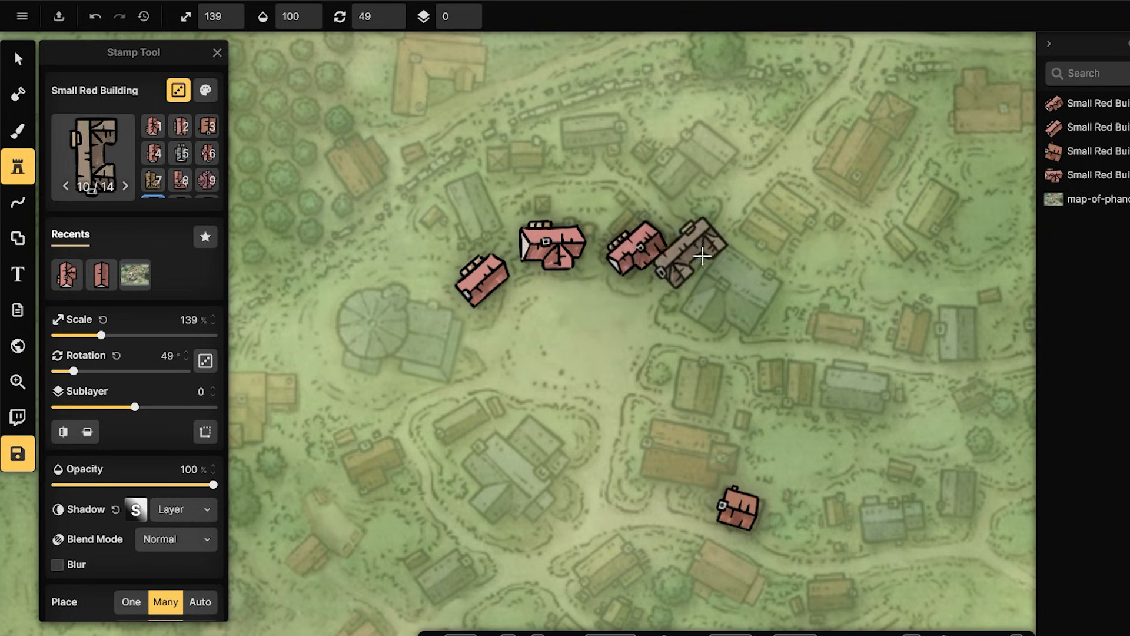
- Flip the northeast red building horizontally, scale it to 169%, rotate it to 44 degrees and align it with the reference house
left_click(19, 59)
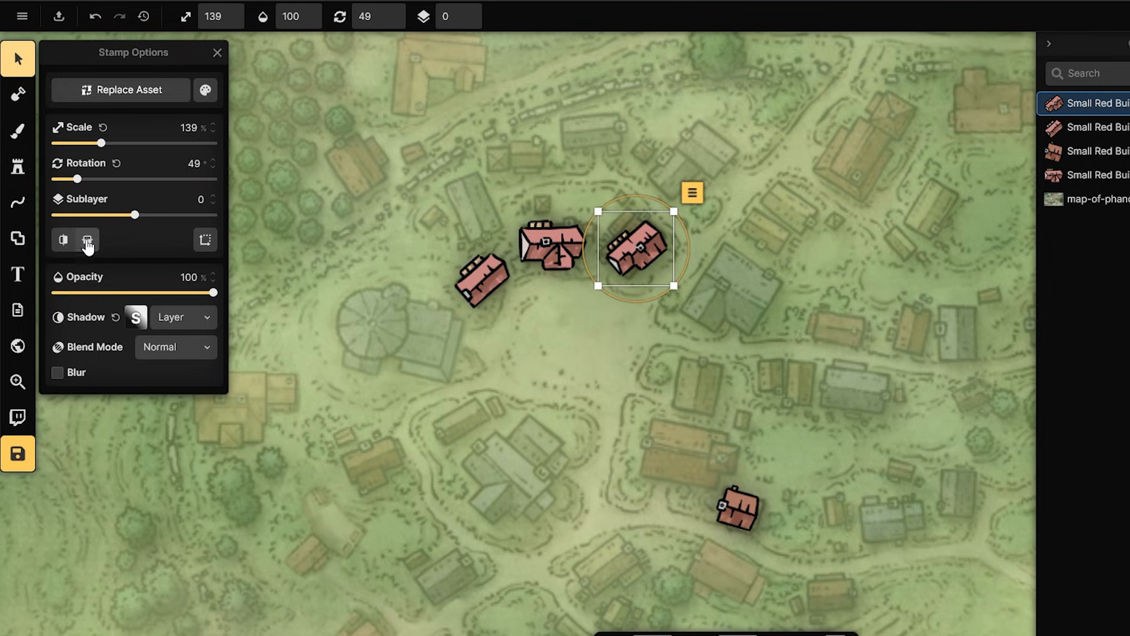
left_click(63, 239)
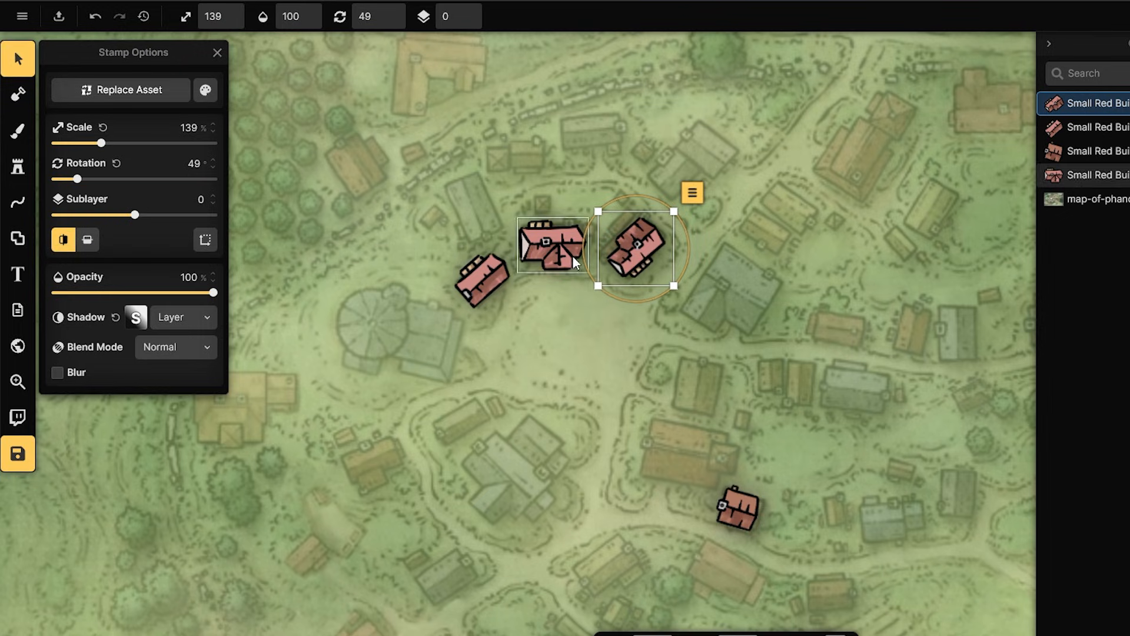
left_click_drag(697, 257, 676, 233)
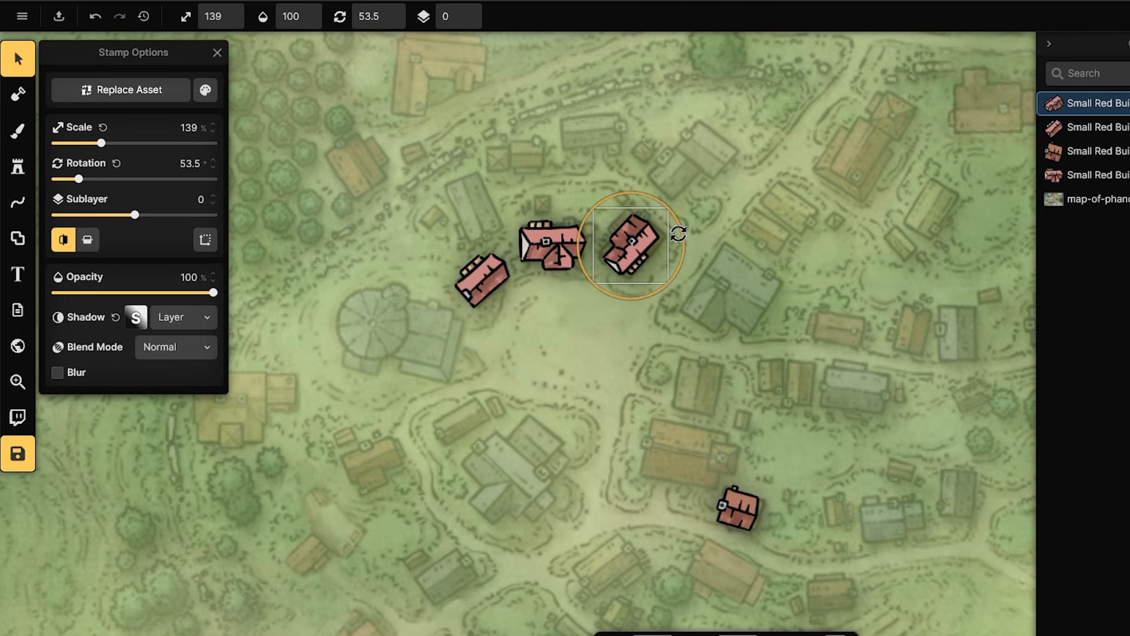
left_click_drag(593, 206, 588, 199)
left_click_drag(668, 284, 677, 292)
left_click_drag(635, 252, 642, 238)
left_click(659, 300)
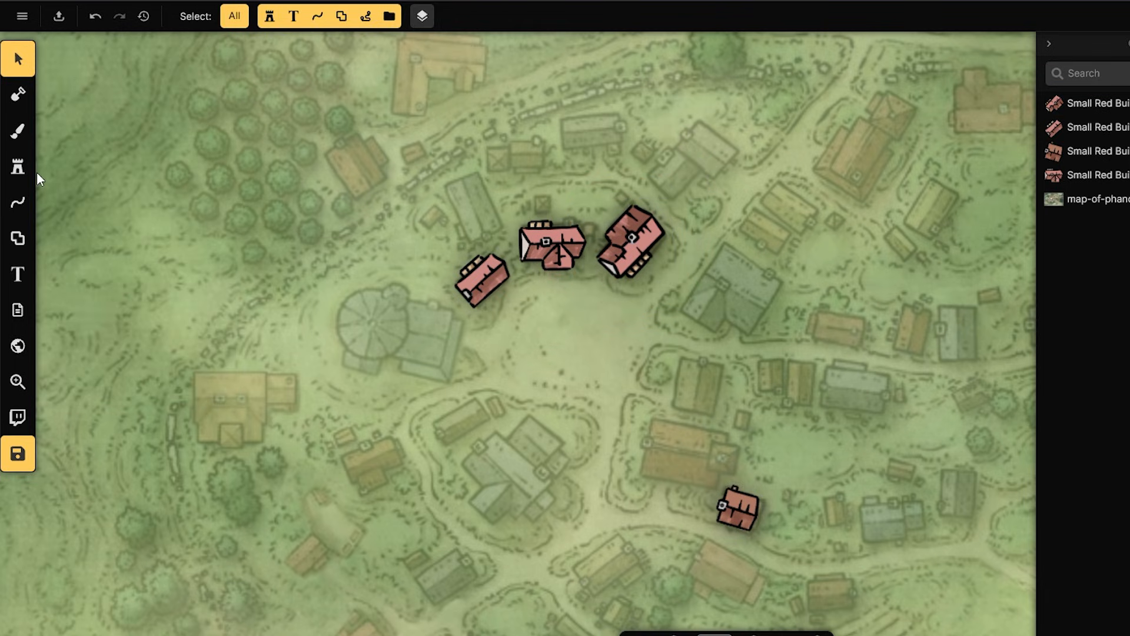
- Place small red building variant 2 over the house at the southeast edge of the central square, where the east road begins
left_click(17, 167)
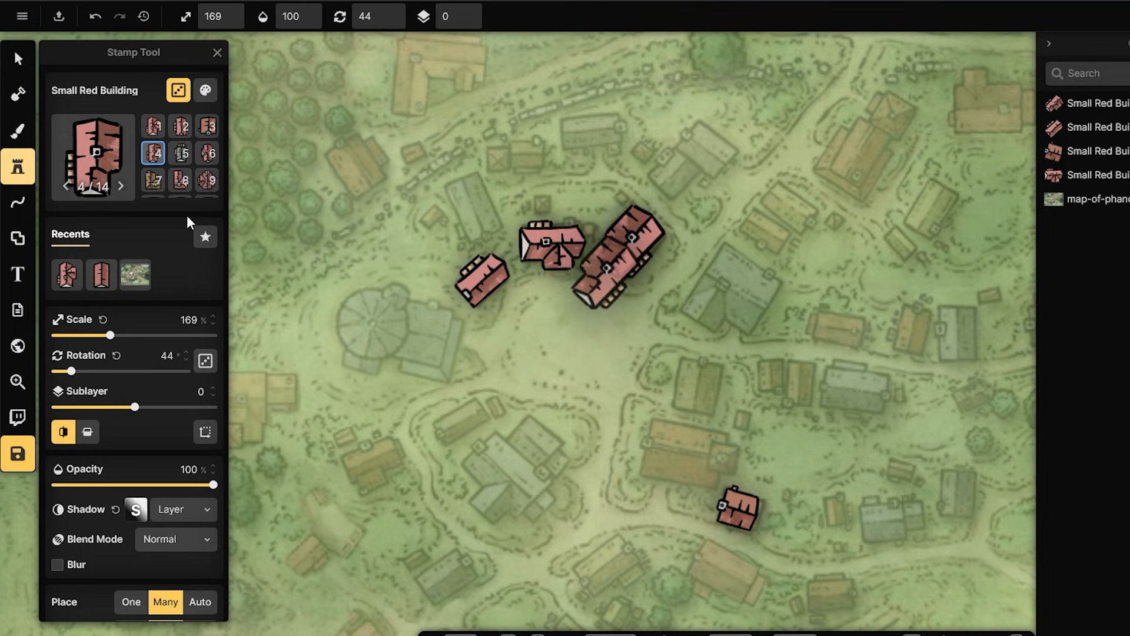
scroll(202, 159, "down", 2)
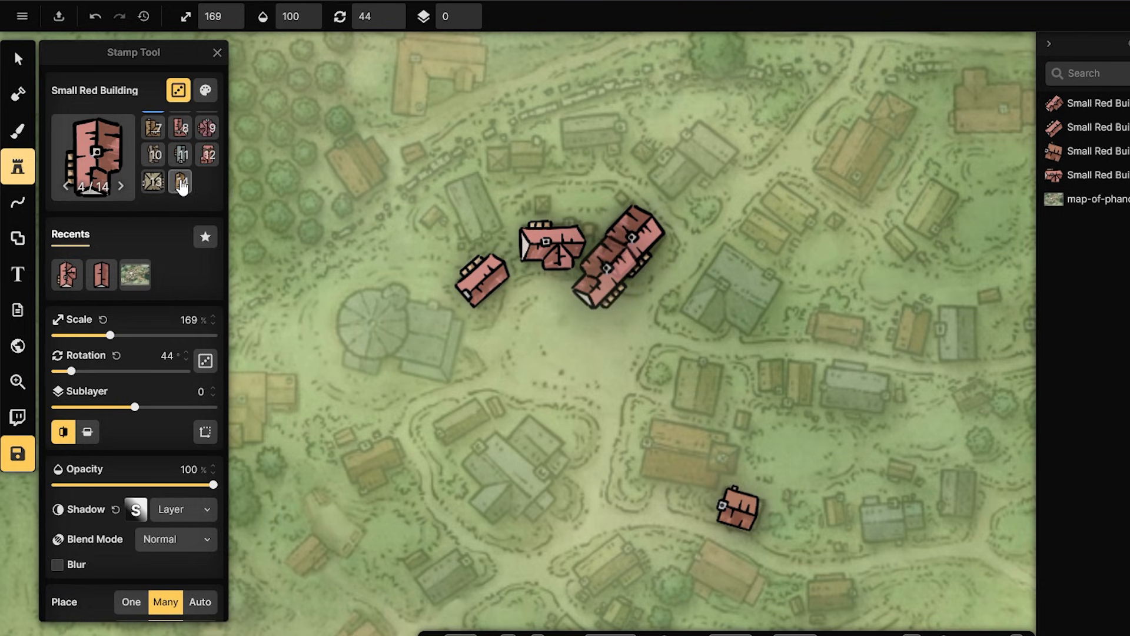
scroll(176, 183, "up", 2)
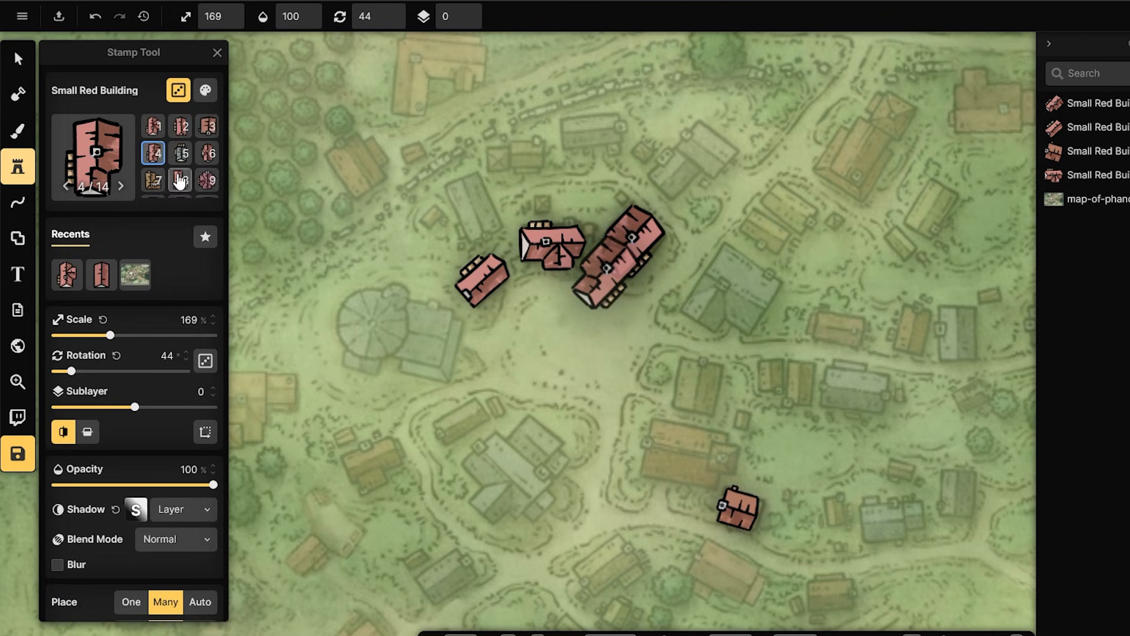
left_click(183, 131)
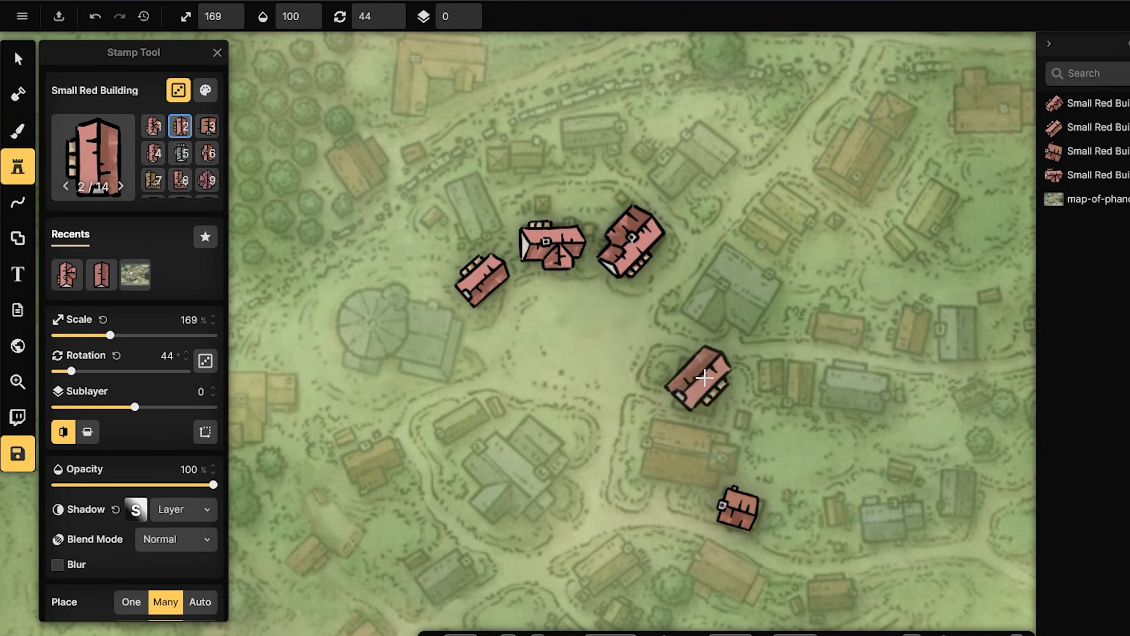
left_click(704, 377)
- Scale the building southeast of the square to 151%, rotate it to 11.5 degrees and align it with the reference house
left_click(17, 59)
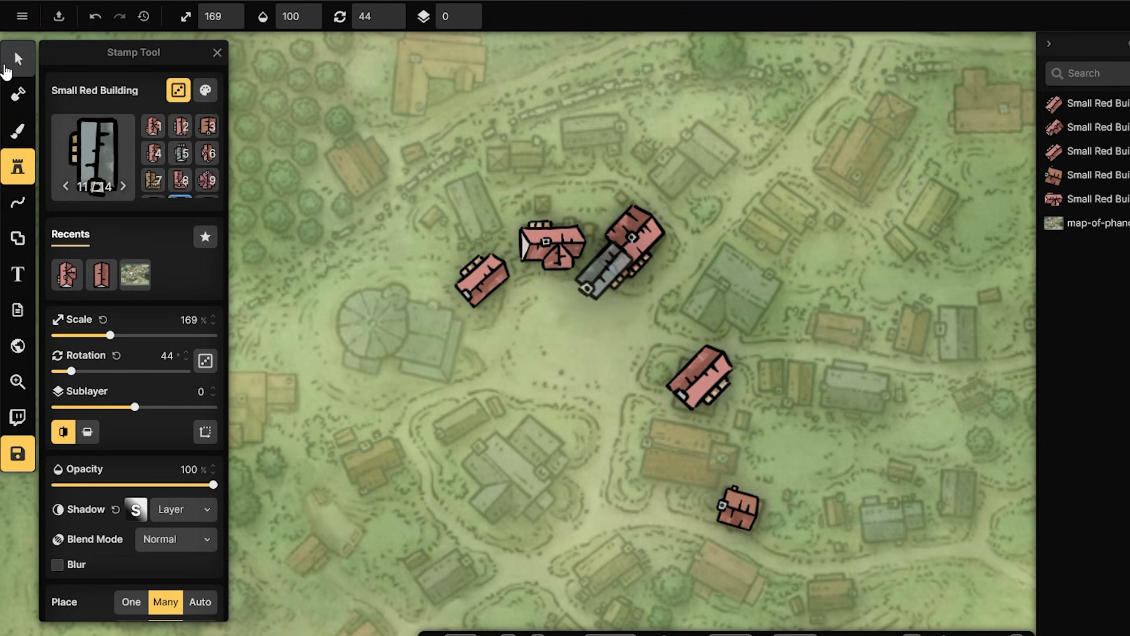
left_click(701, 377)
left_click_drag(760, 381, 728, 352)
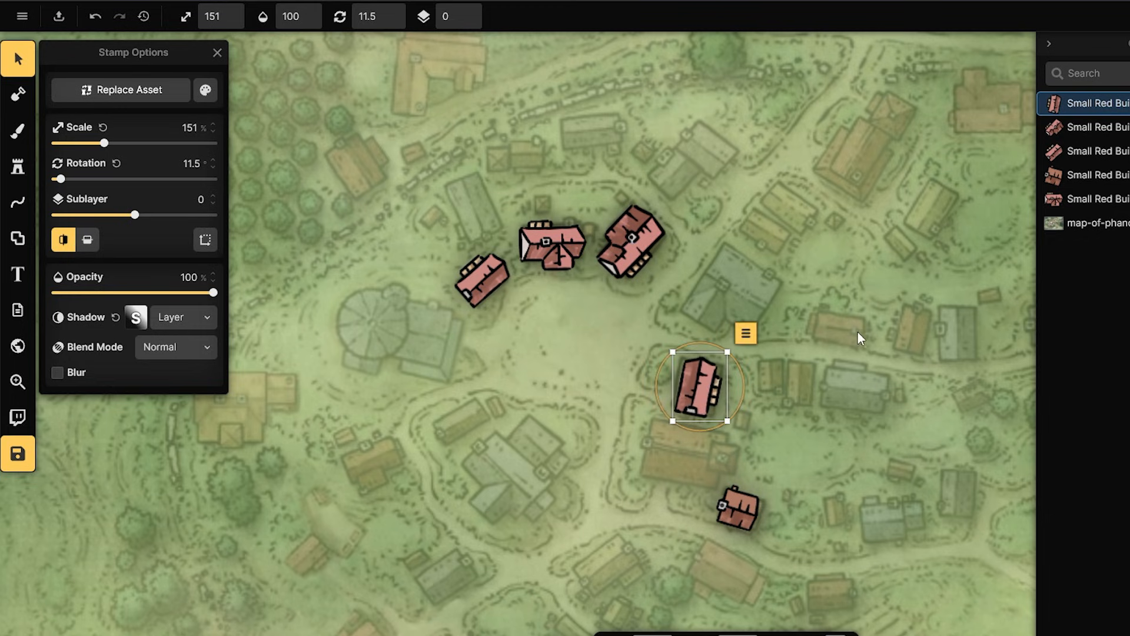
- Place the grey-roofed small red building variant 5 over the upright grey house on the north side of the east road
left_click(18, 166)
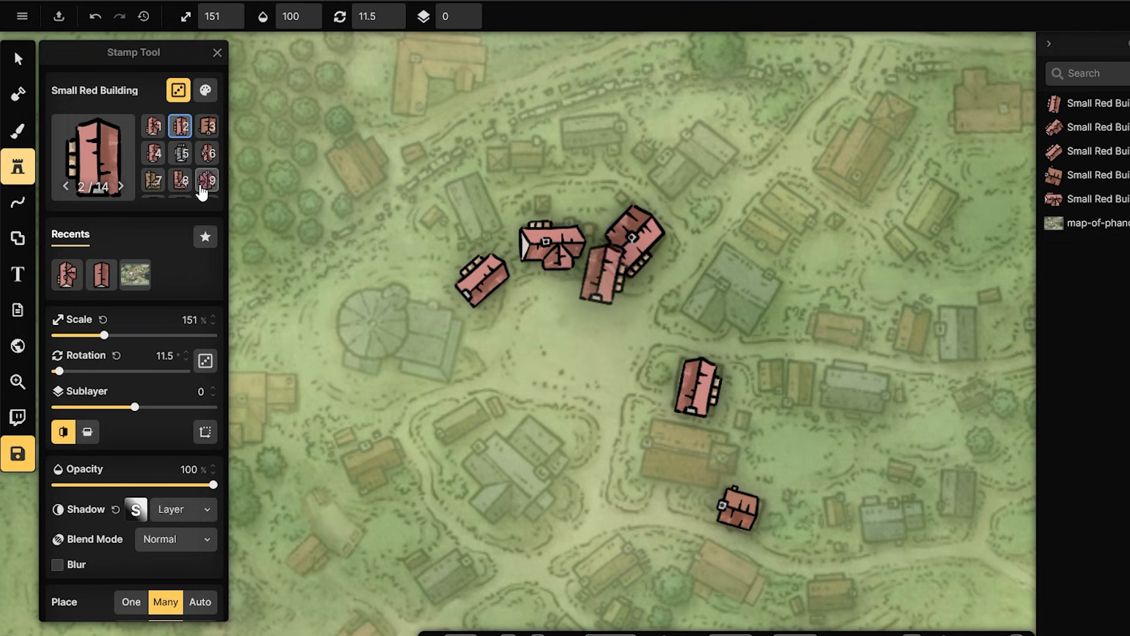
scroll(175, 153, "down", 2)
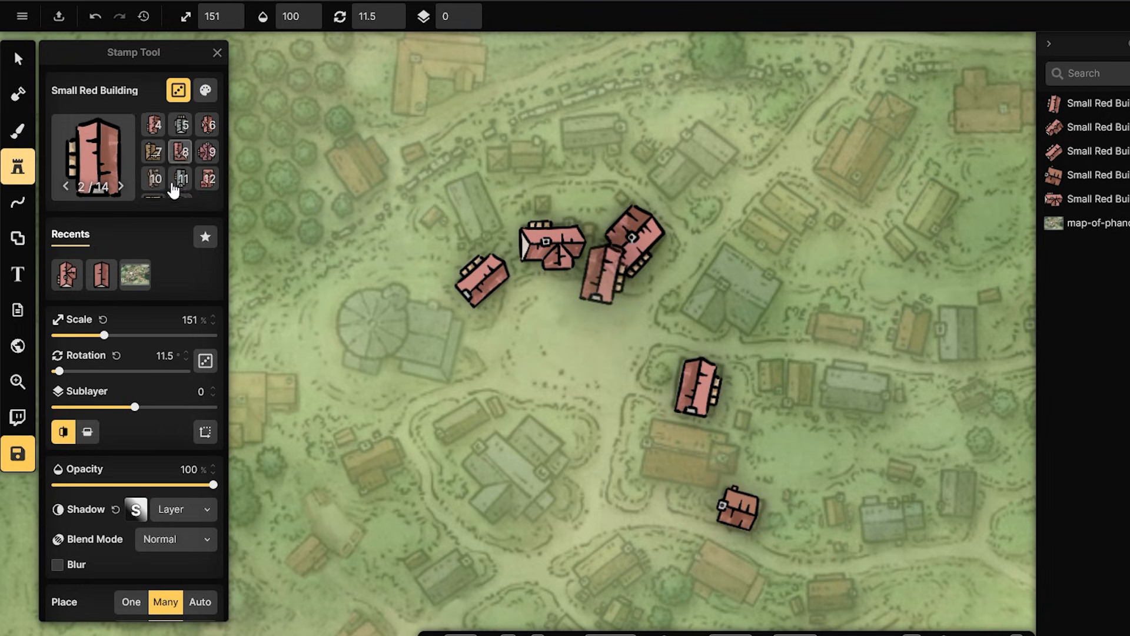
scroll(177, 182, "up", 2)
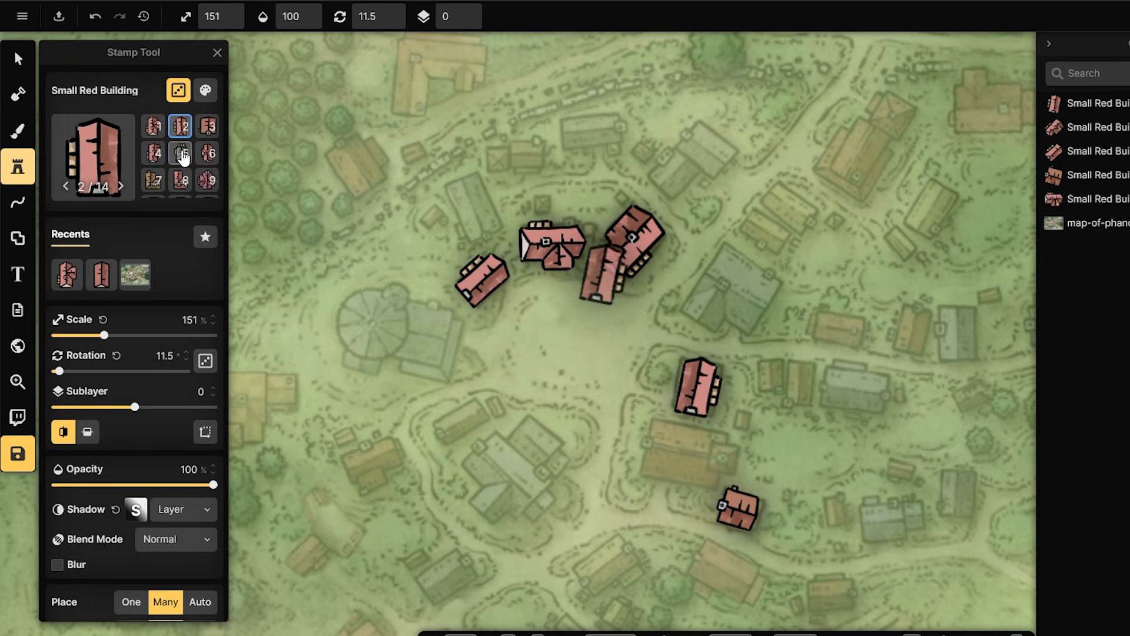
left_click(183, 154)
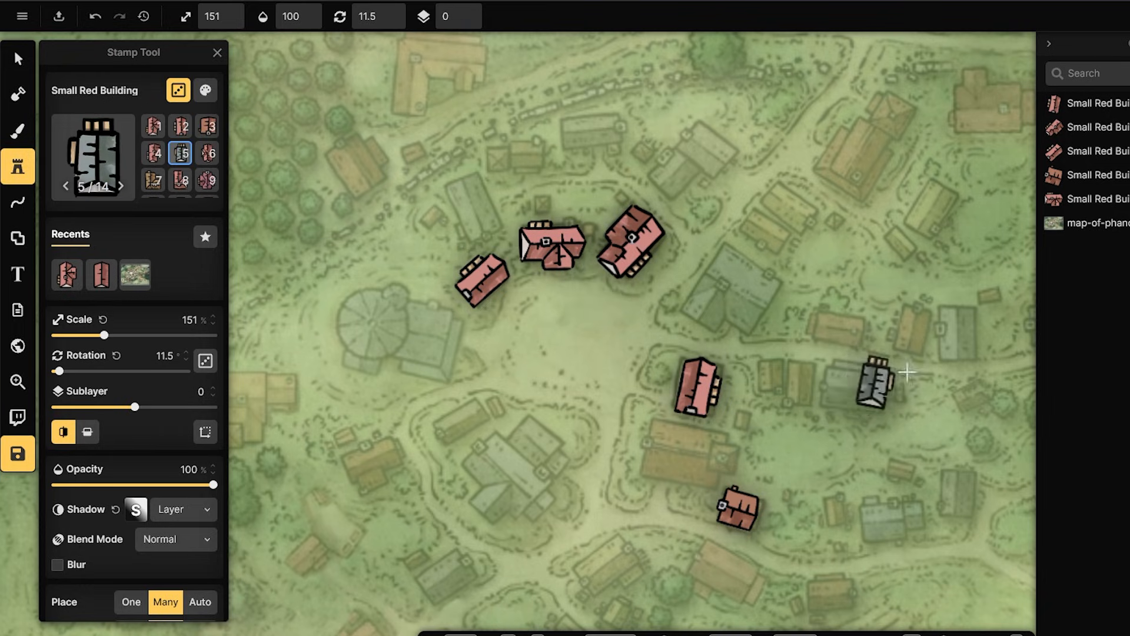
left_click(958, 331)
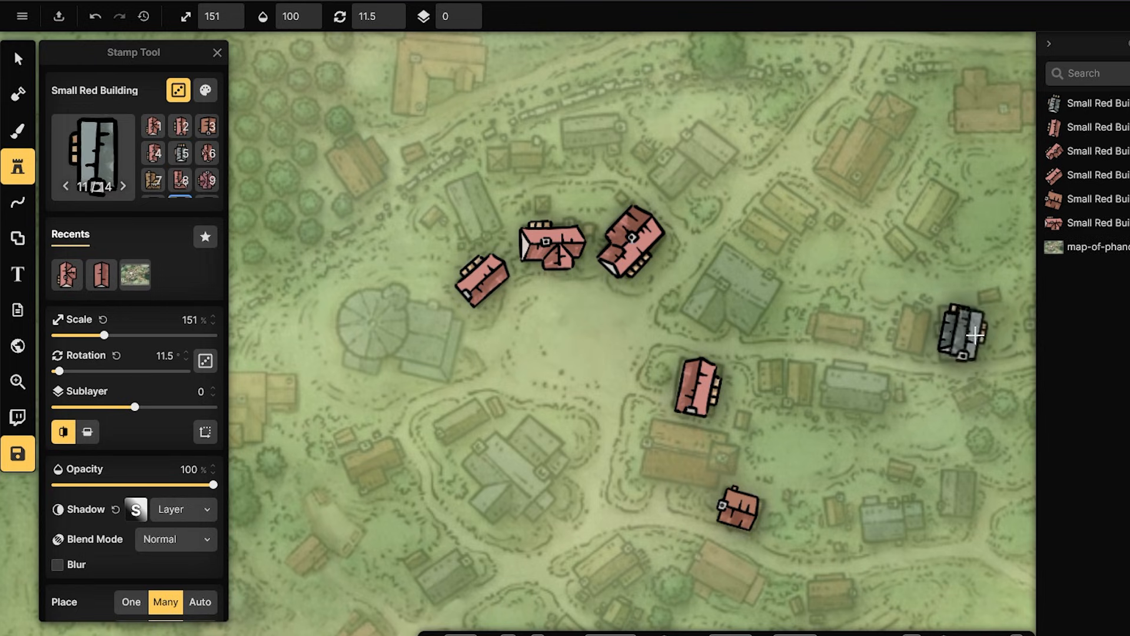
- Rotate the grey building on the east road to 359 degrees, scale it to 172% and align it with the reference house
left_click(17, 59)
left_click(971, 358)
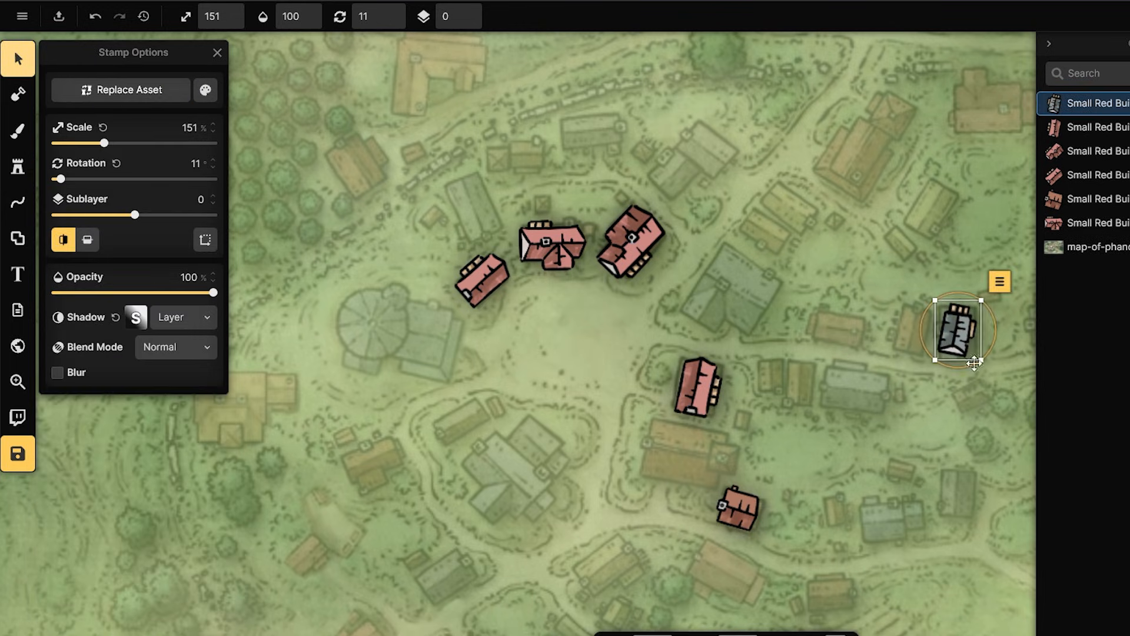
left_click(994, 312)
left_click(972, 341)
left_click_drag(993, 330, 994, 331)
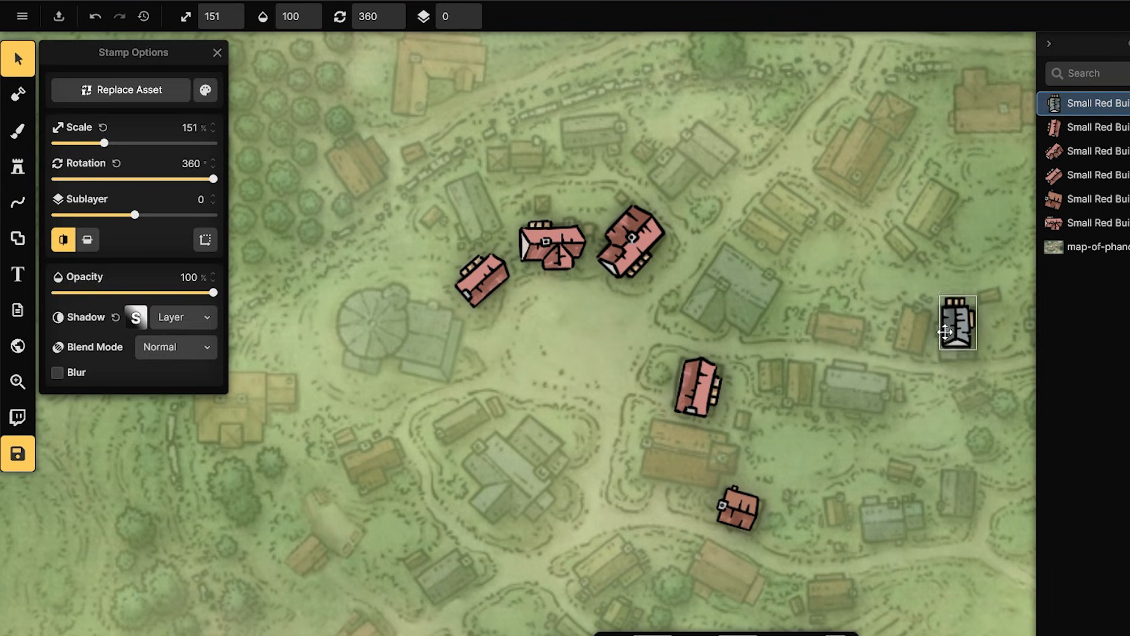
left_click(944, 340)
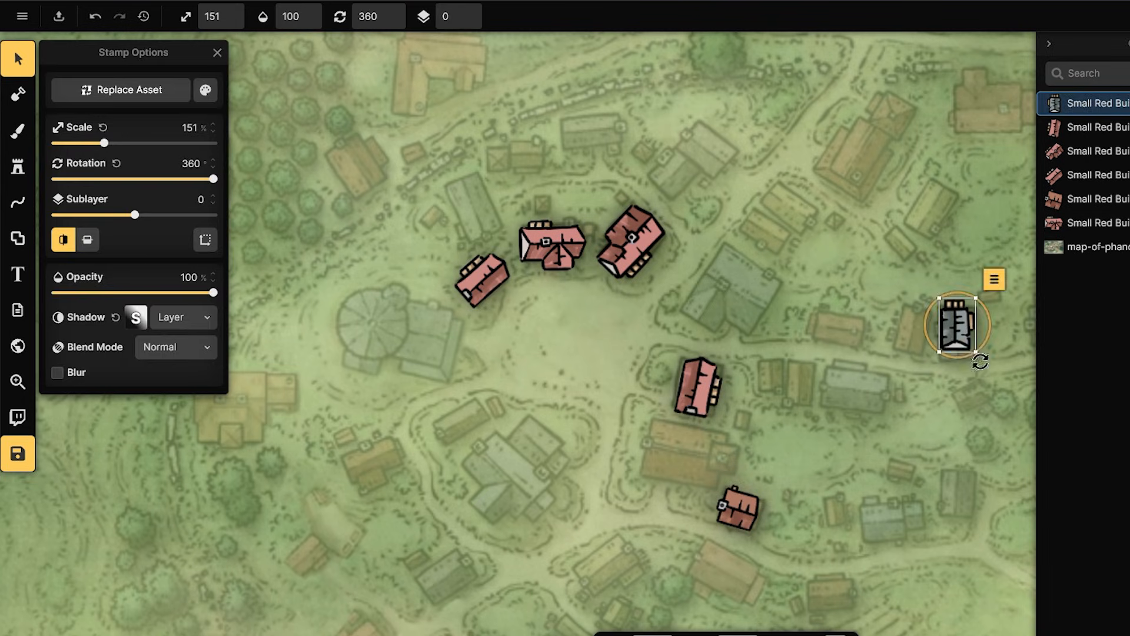
left_click_drag(978, 352, 959, 338)
- Place small red building variant 2 over the house just west of the grey building on the east road
left_click(23, 175)
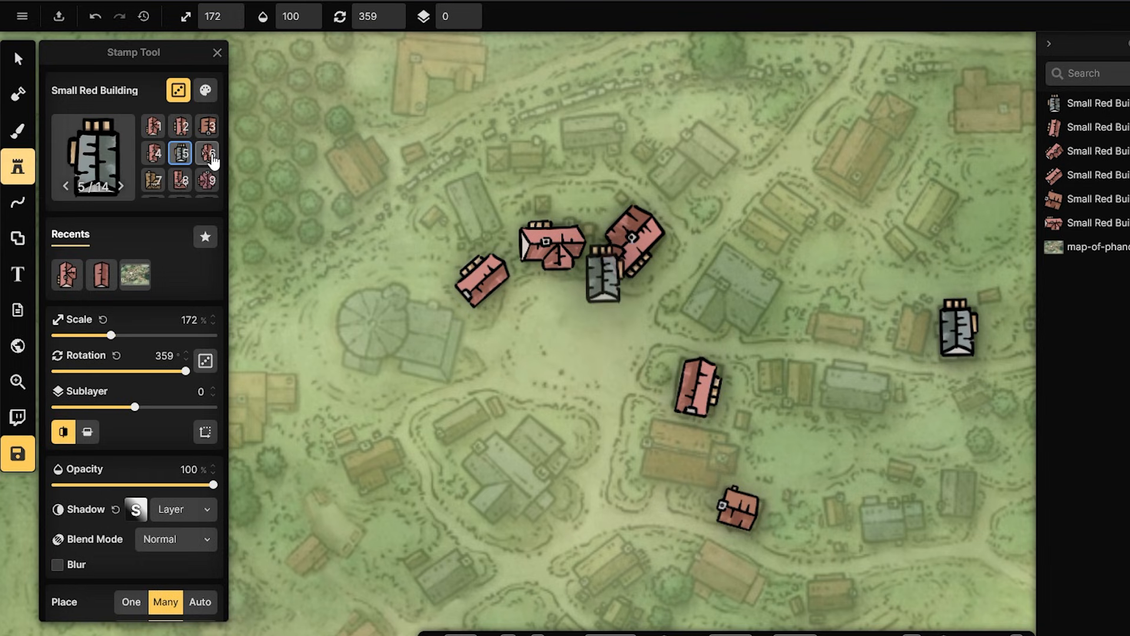
left_click(181, 126)
left_click(912, 321)
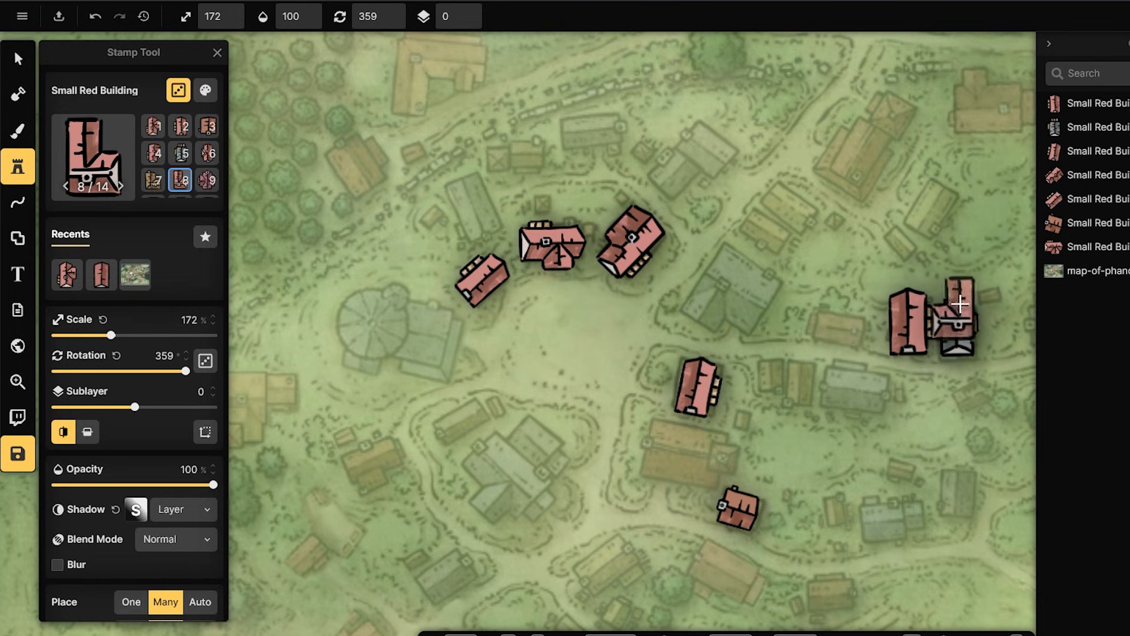
- Scale the red building beside the grey one to 124%, rotate it to 190.5 degrees and align it with the reference house
left_click(22, 66)
left_click_drag(946, 290, 956, 318)
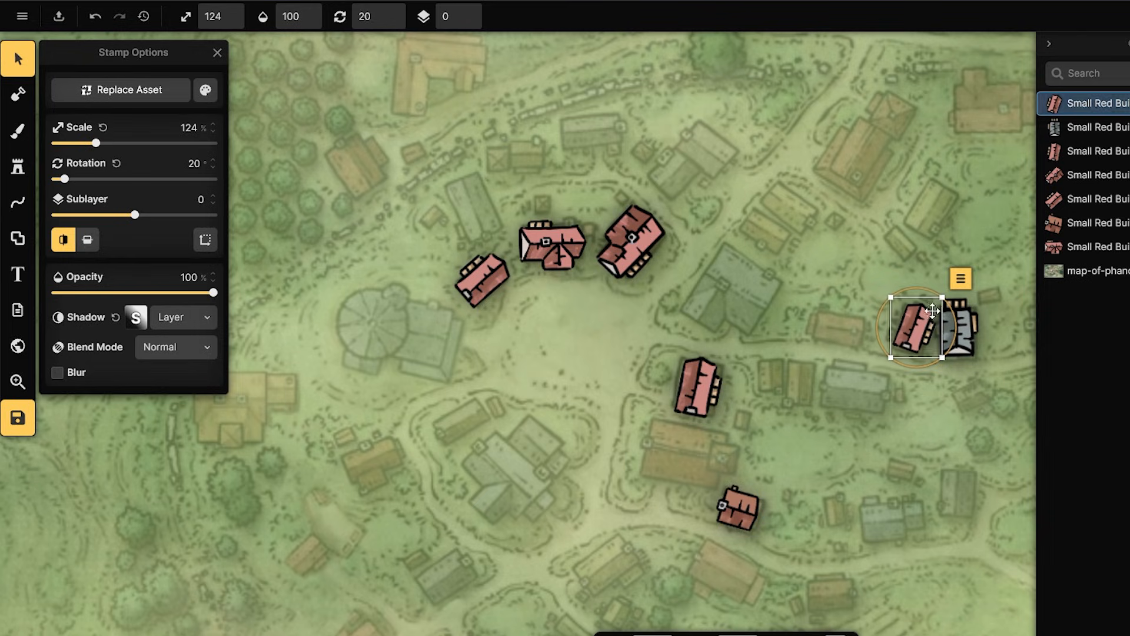
left_click(871, 275)
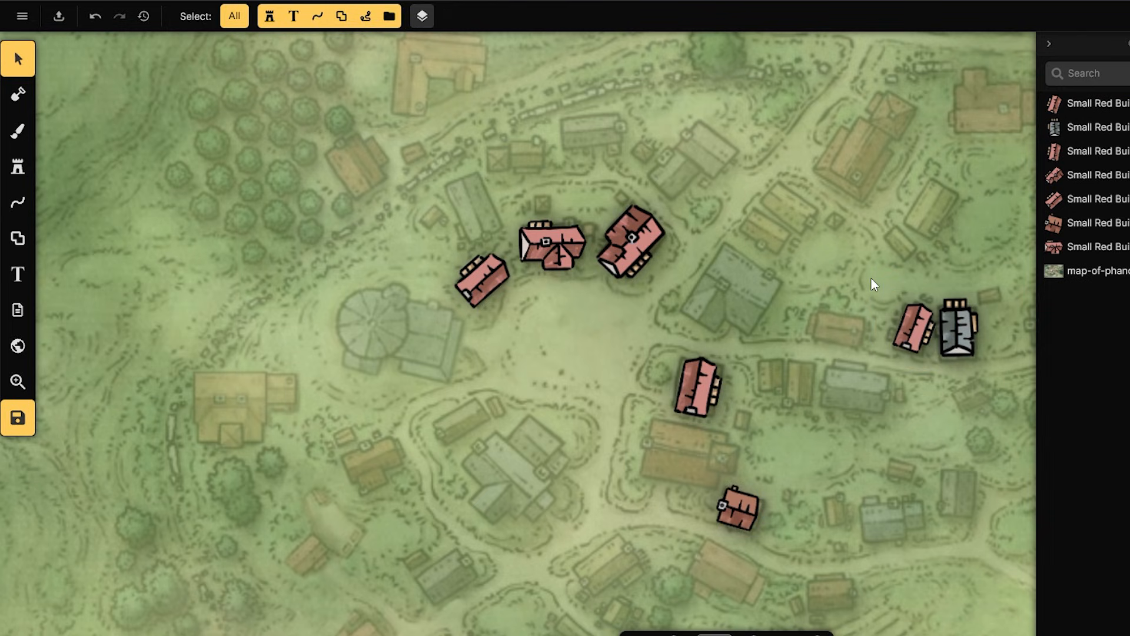
left_click(916, 336)
left_click_drag(957, 320, 878, 366)
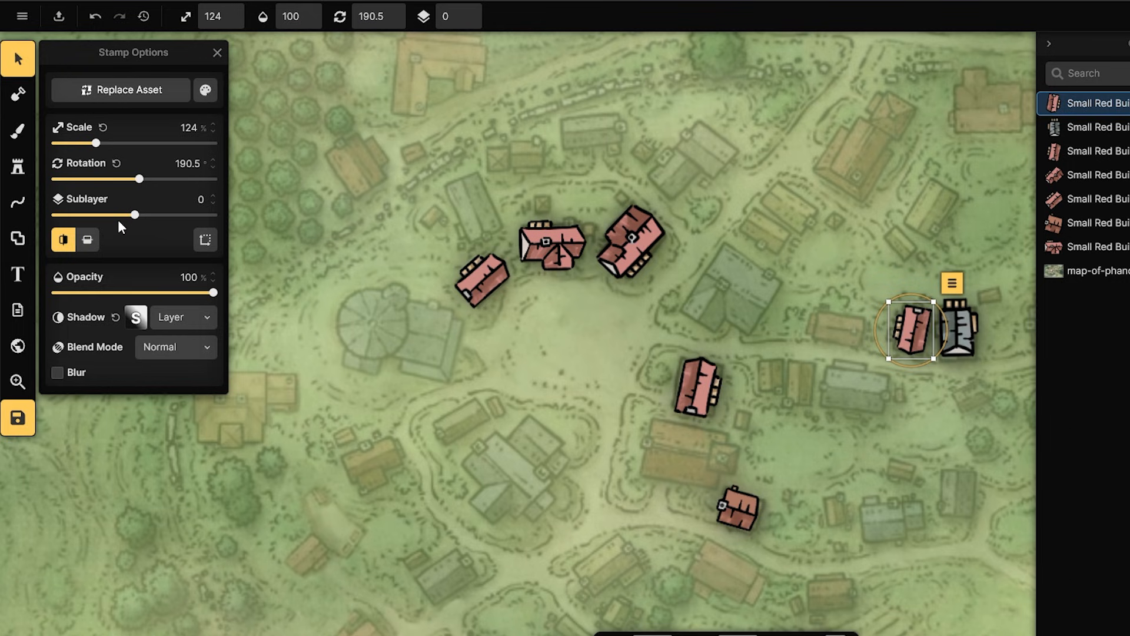
- Place another variant 2 building over the next house west on the east road, rotated to 277.5 degrees and scaled to 142%
left_click(17, 167)
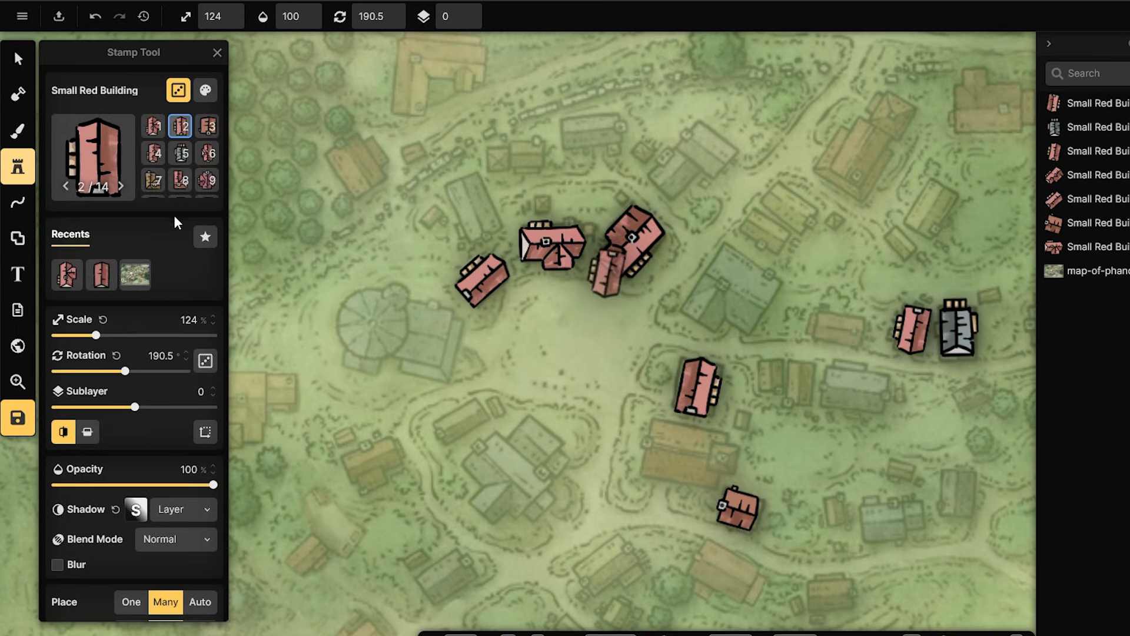
left_click(845, 324)
left_click(27, 70)
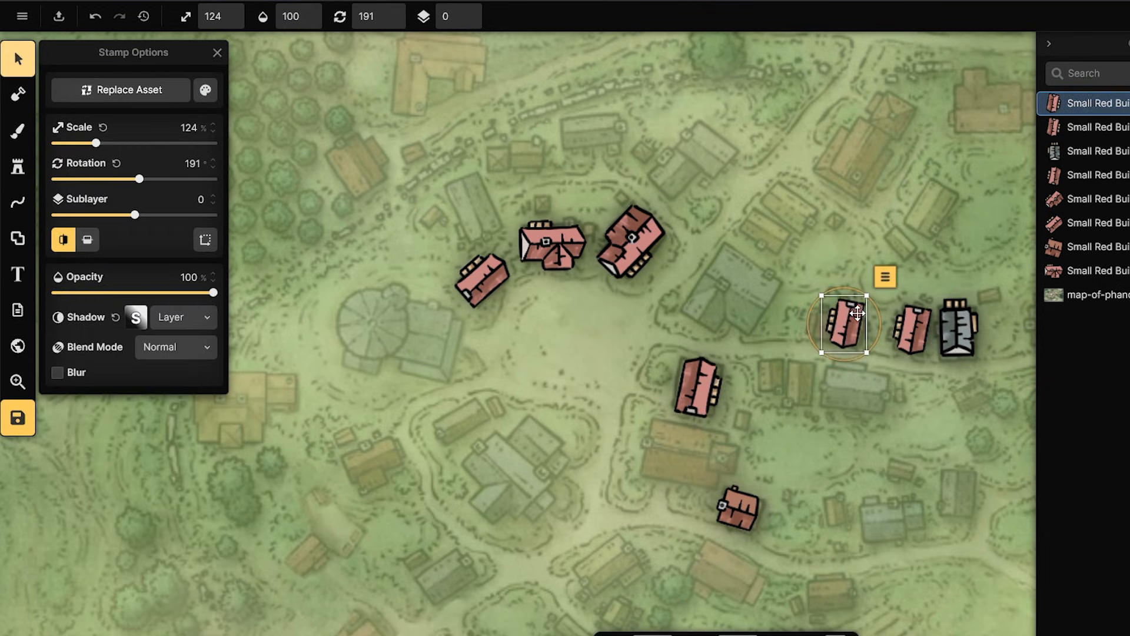
left_click_drag(885, 276, 879, 388)
mouse_move(834, 325)
left_mouse_down()
mouse_move(821, 328)
mouse_move(870, 300)
mouse_move(852, 323)
left_mouse_up()
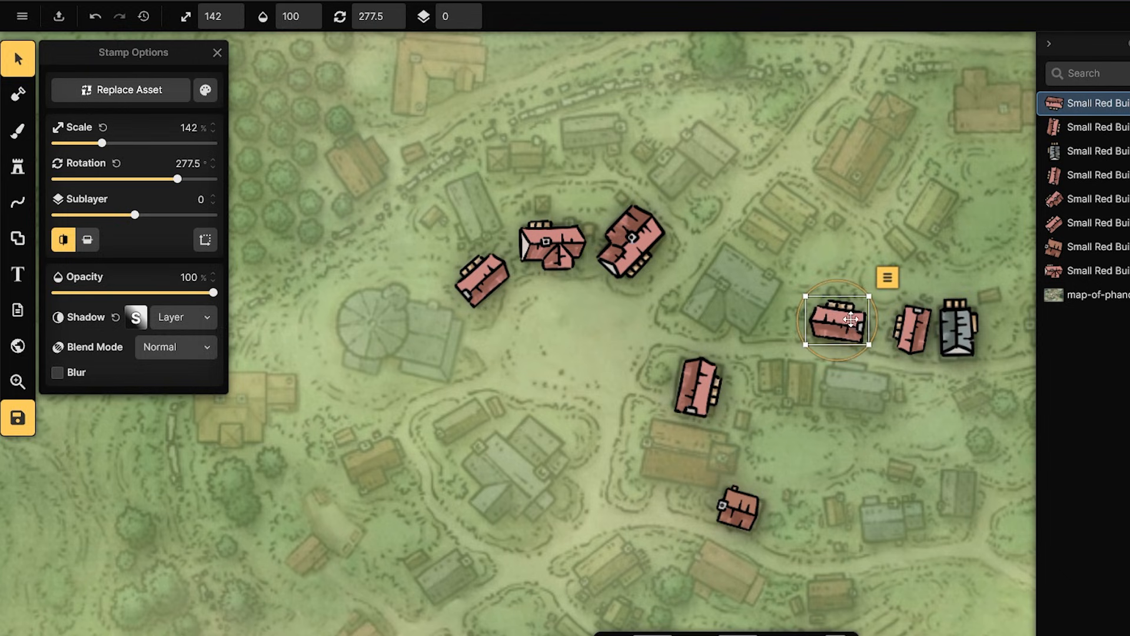
- Place small red building variant 11 over the narrow house northwest of the large grey building south of the square
left_click(18, 167)
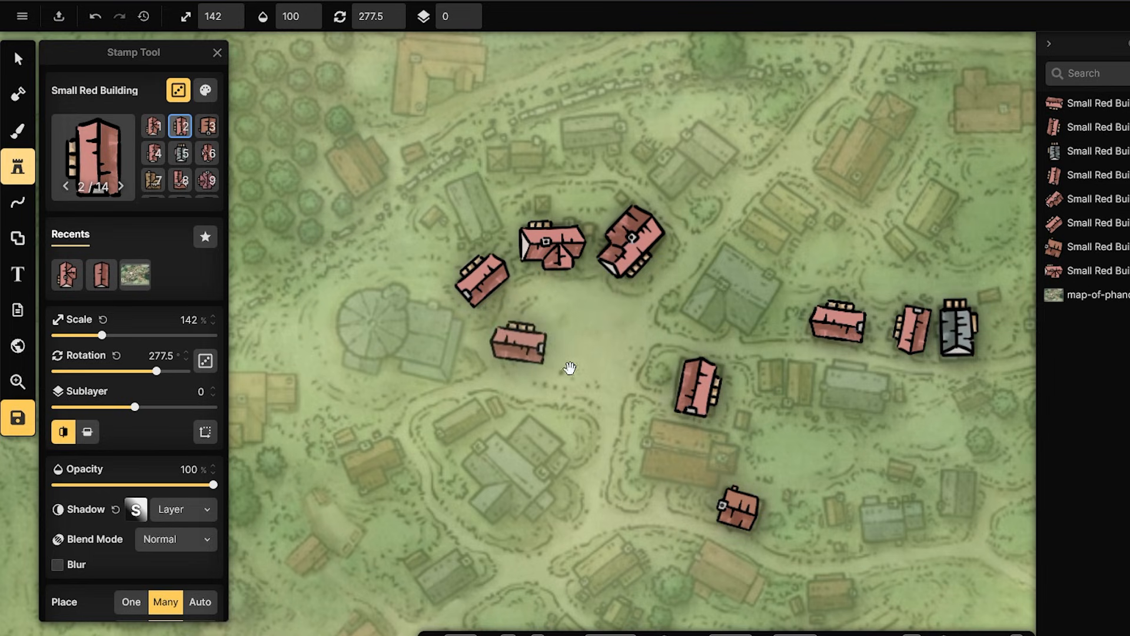
left_click_drag(553, 395, 613, 330)
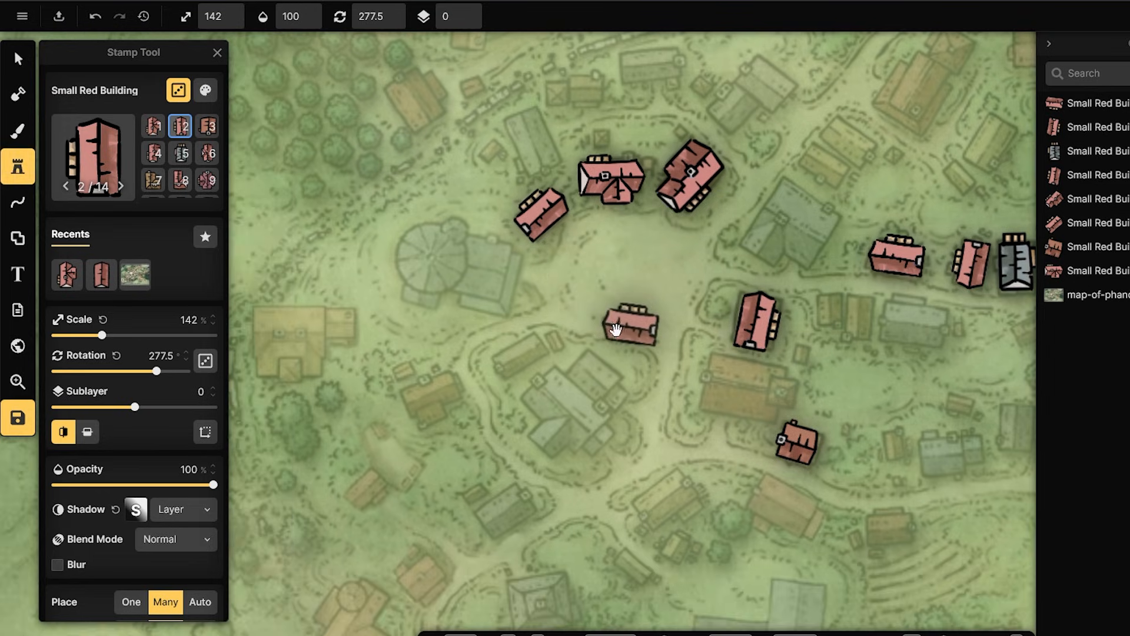
scroll(637, 337, "down", 2)
scroll(638, 337, "down", 1)
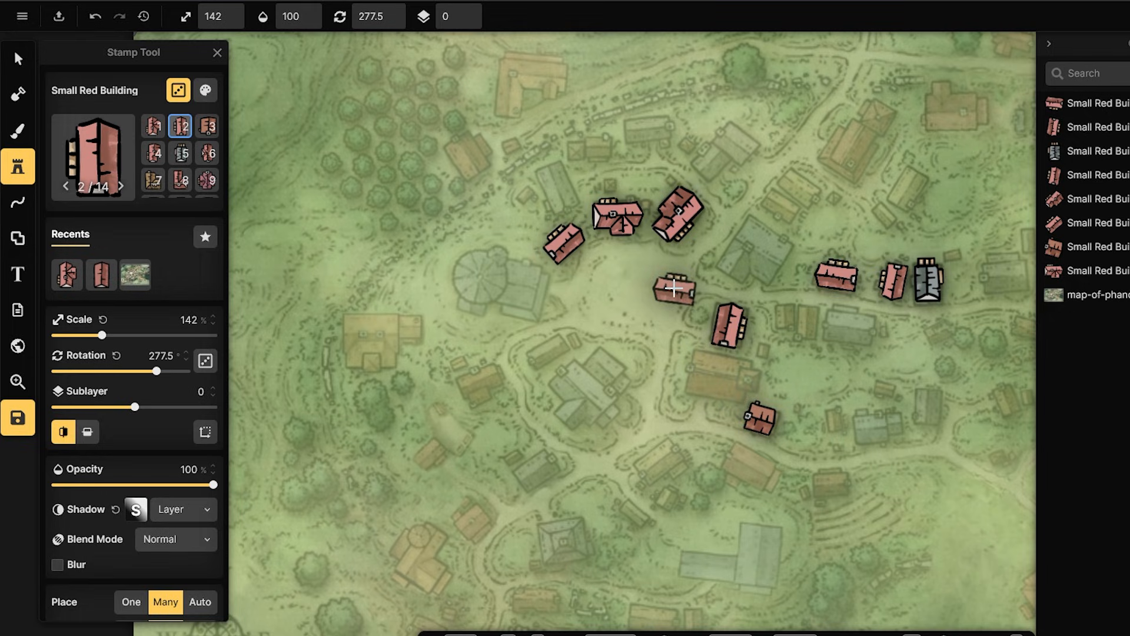
left_click(606, 274)
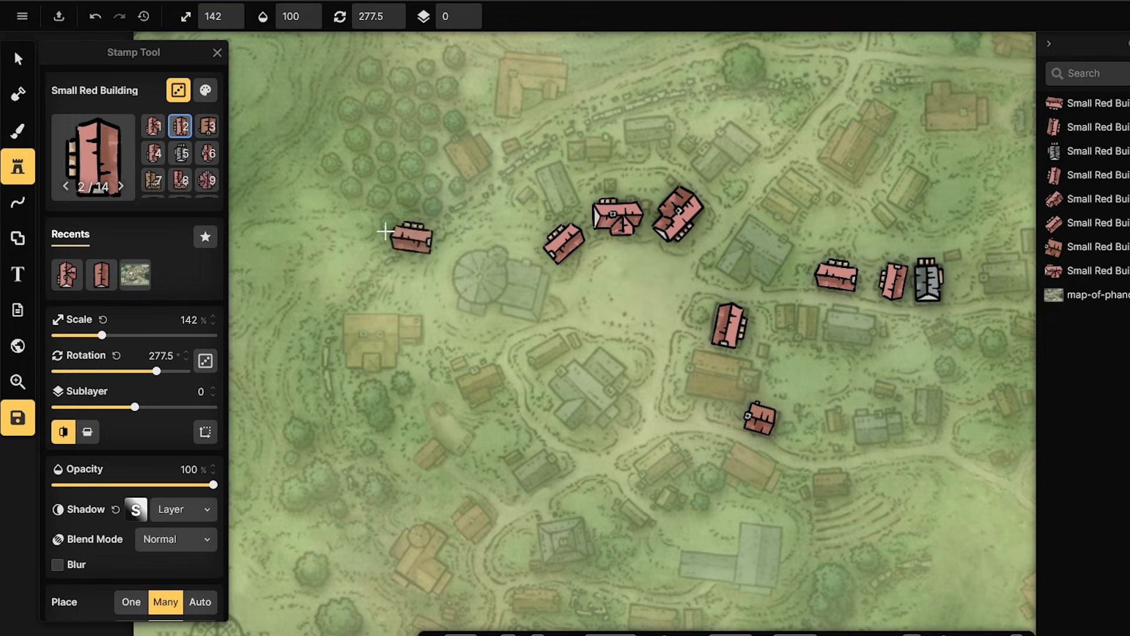
scroll(179, 159, "down", 2)
left_click(180, 154)
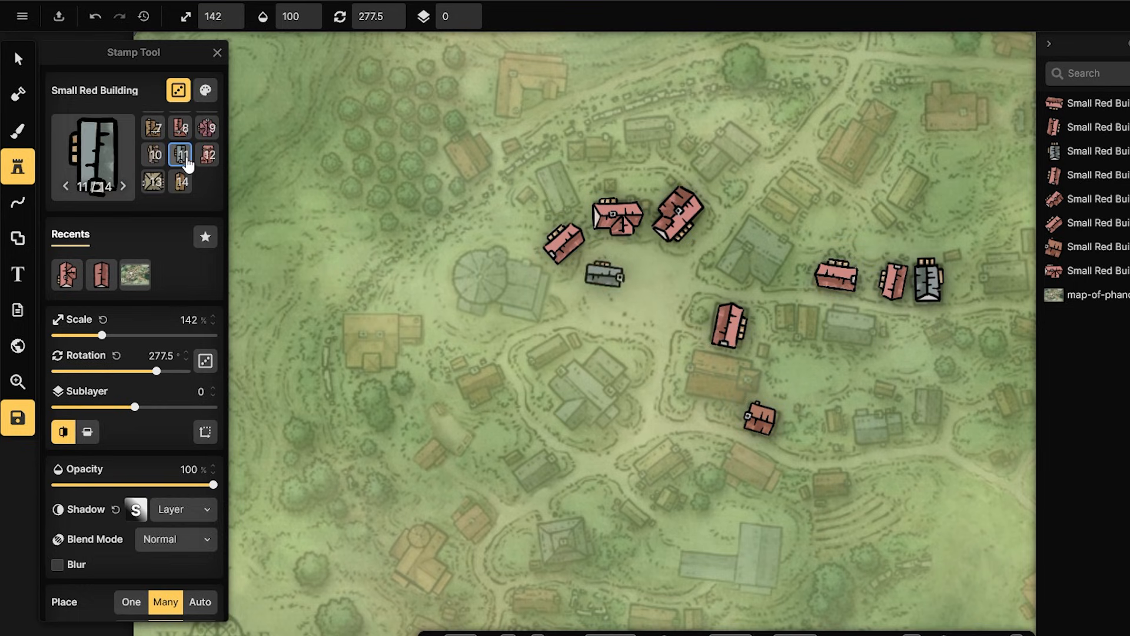
left_click(554, 349)
- Rotate the variant 11 building to 59 degrees, scale it to 155% and align it with the narrow reference house
key("v")
left_click(551, 362)
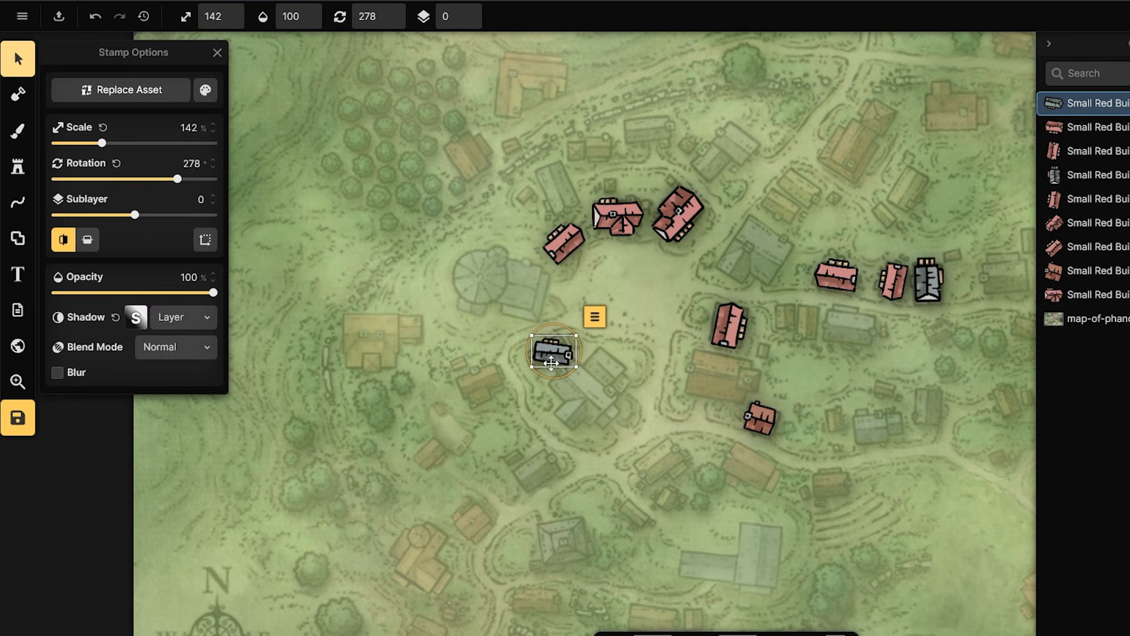
left_click(560, 321)
left_click(553, 342)
left_click_drag(564, 325, 580, 354)
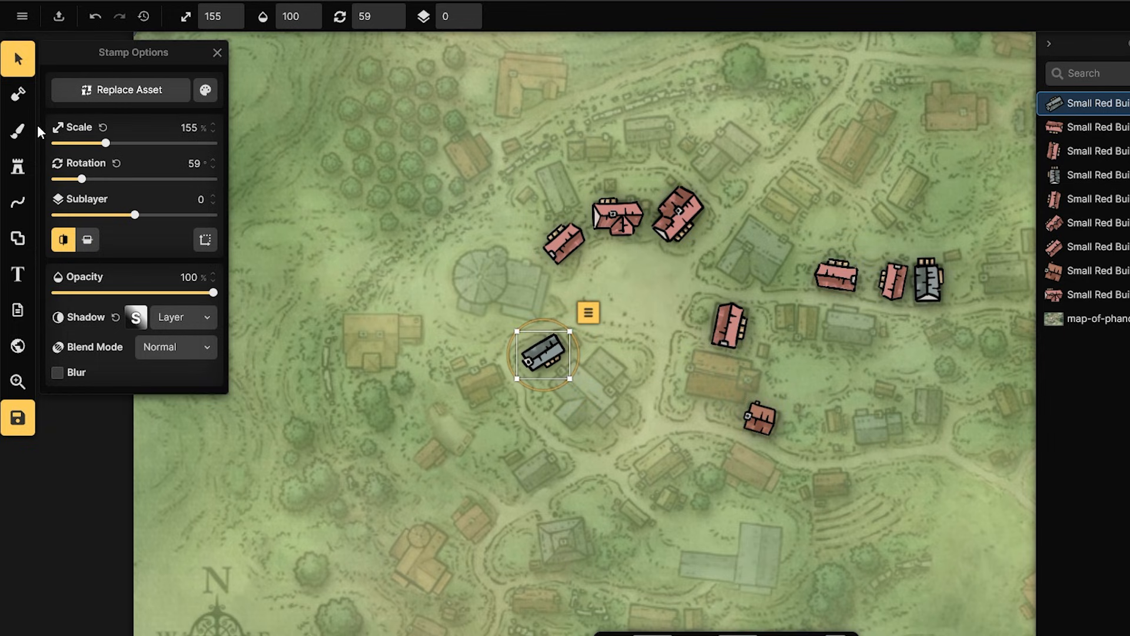
- Paste a copy of the variant 11 building over the grey house farther south, scaled to 171% and rotated to 234.5 degrees
key("ctrl+v")
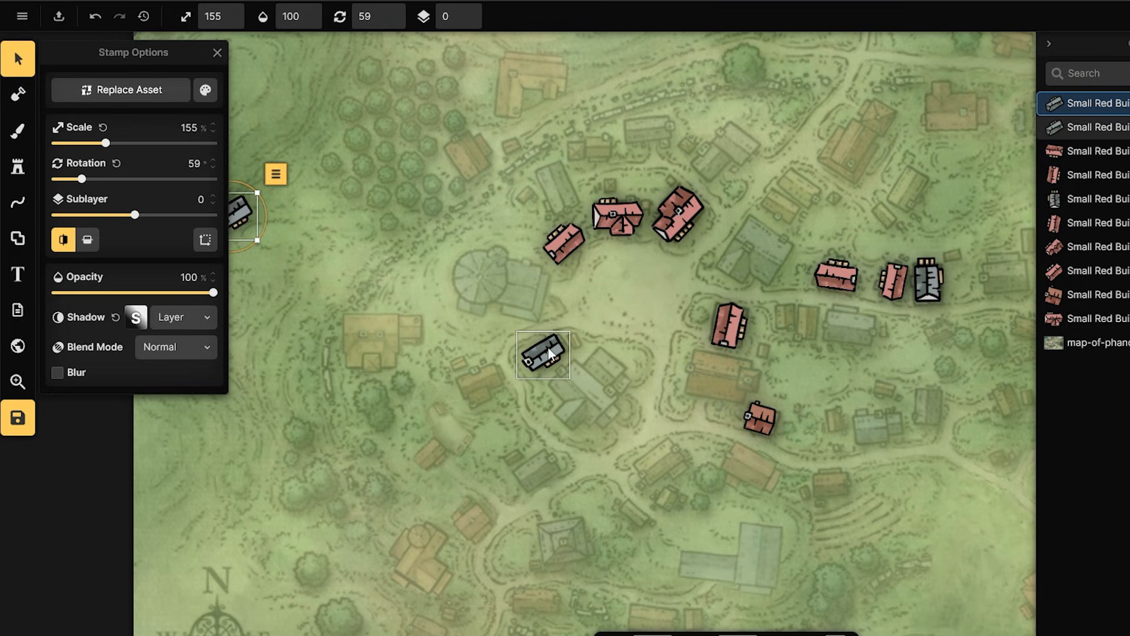
left_click_drag(253, 210, 586, 445)
mouse_move(547, 483)
left_mouse_down()
mouse_move(532, 464)
mouse_move(567, 437)
mouse_move(540, 469)
left_mouse_up()
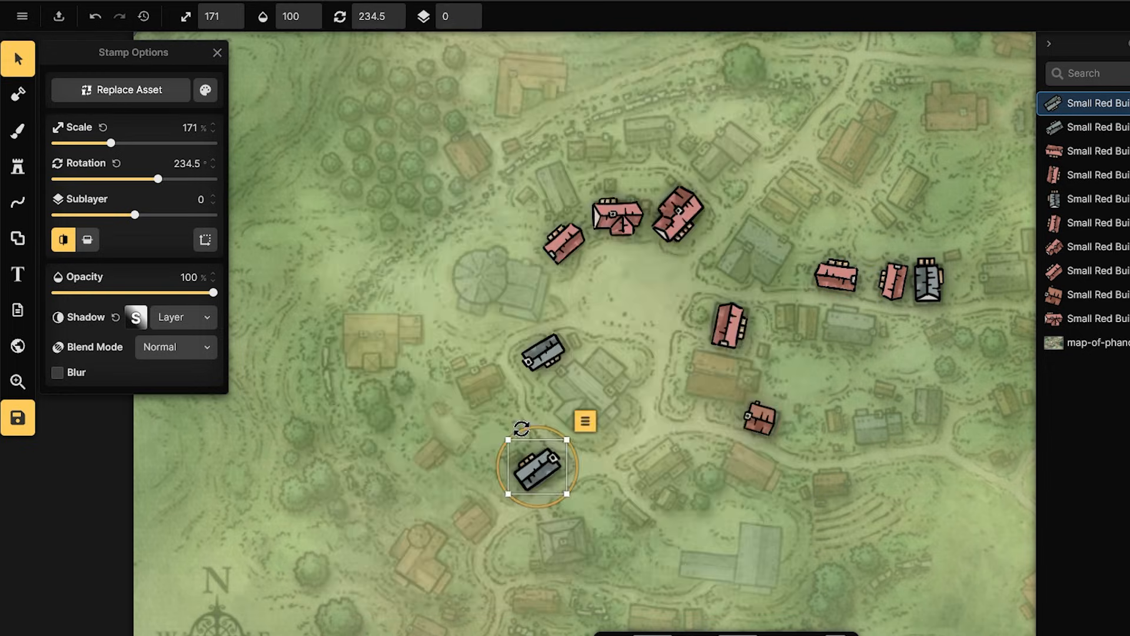
left_click(17, 166)
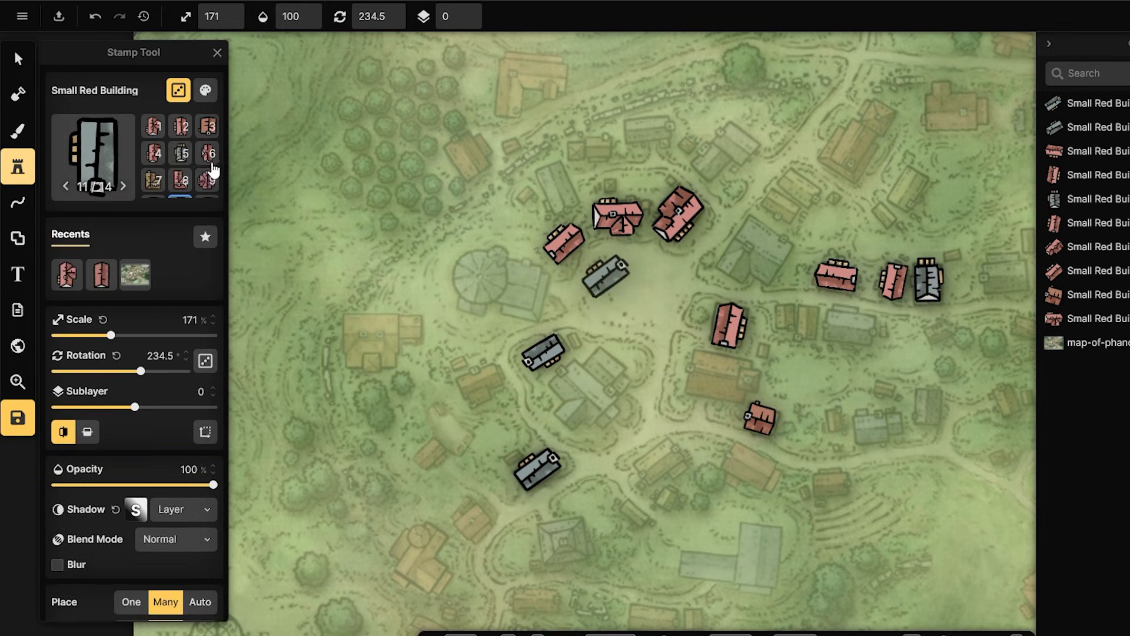
scroll(208, 179, "down", 2)
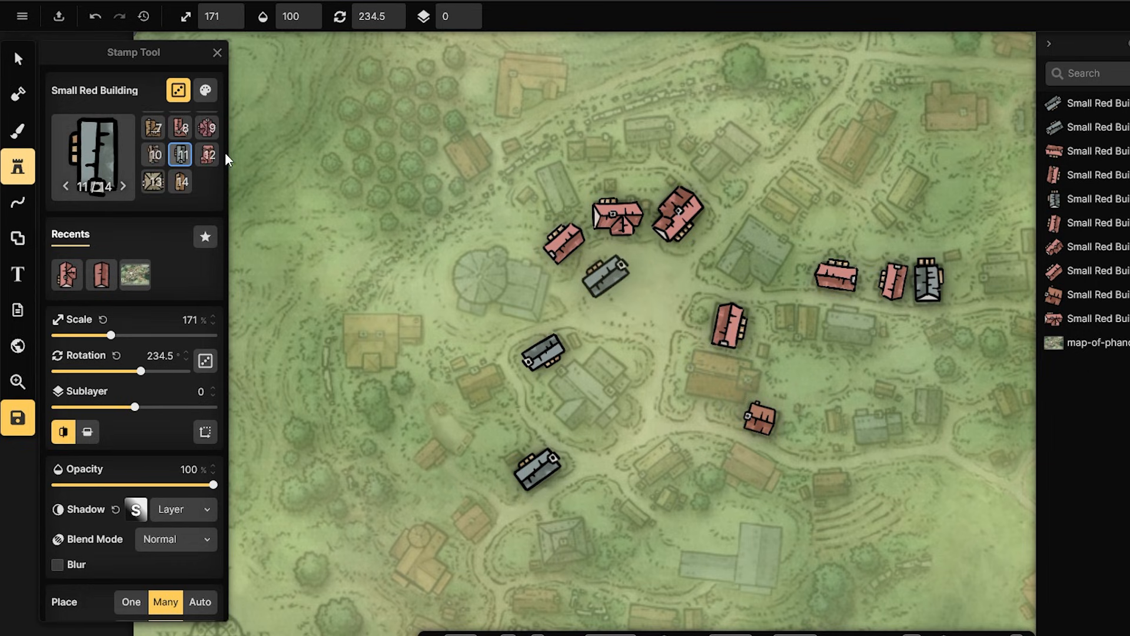
left_click(154, 155)
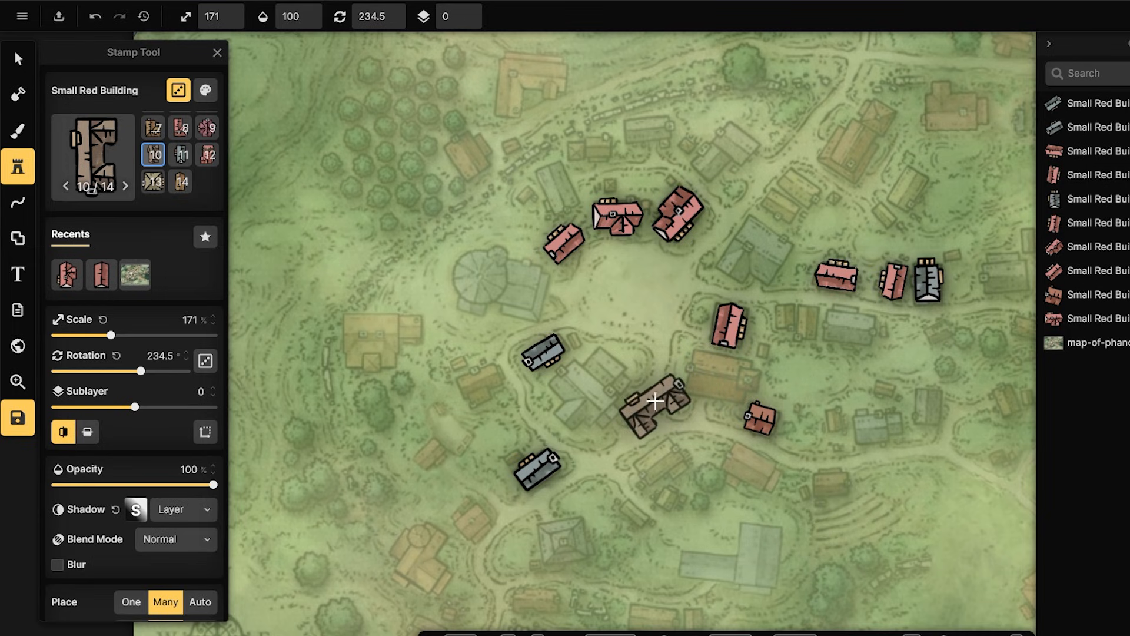
scroll(653, 399, "down", 2)
scroll(655, 400, "up", 1)
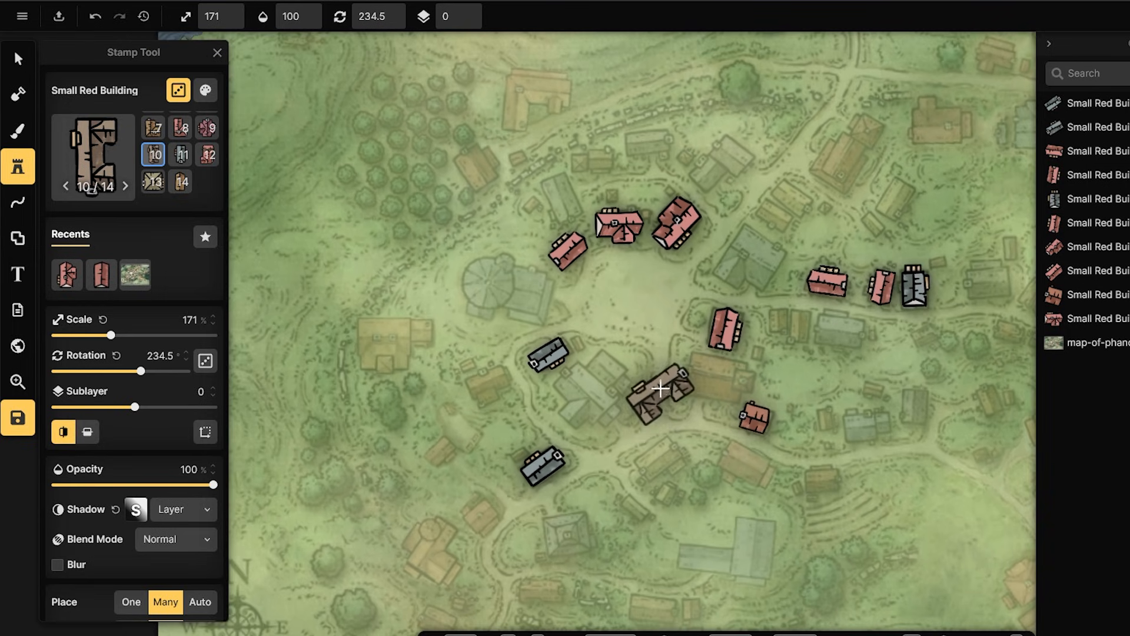
left_click(580, 281)
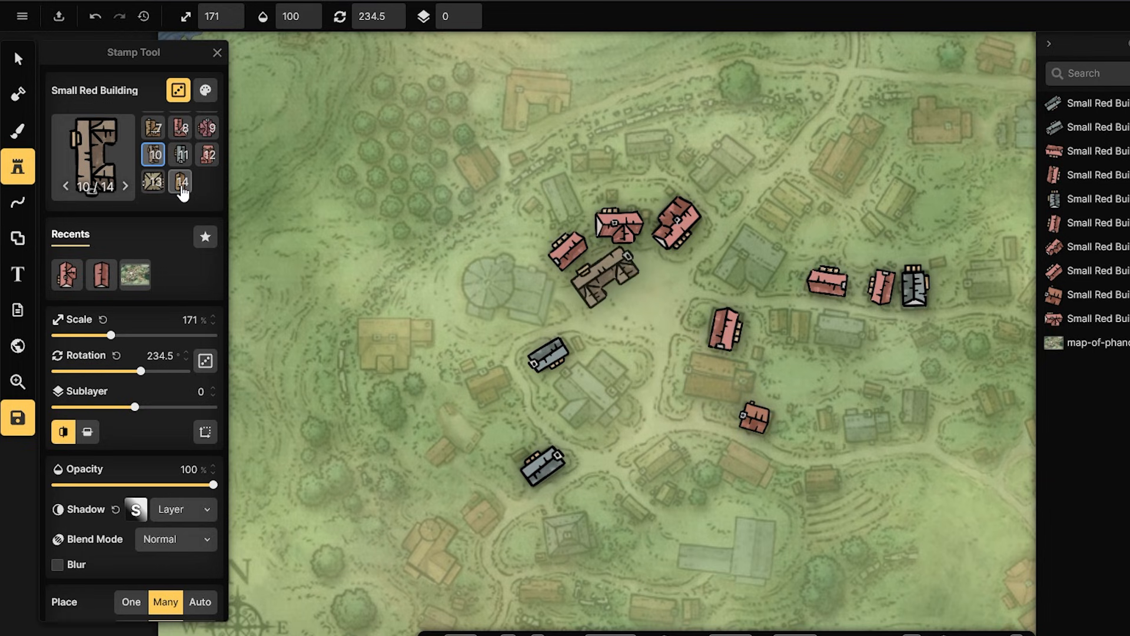
scroll(182, 187, "up", 2)
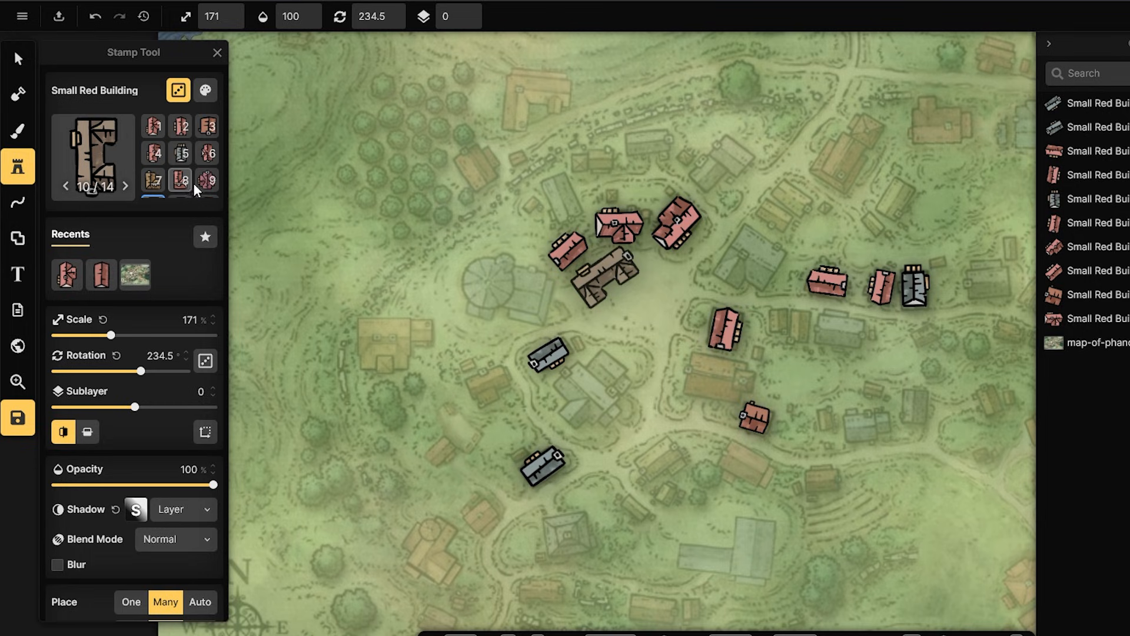
- Place small red building variant 6 over the reference house just southwest of the grey variant 11 building
left_click(209, 167)
scroll(492, 386, "up", 3)
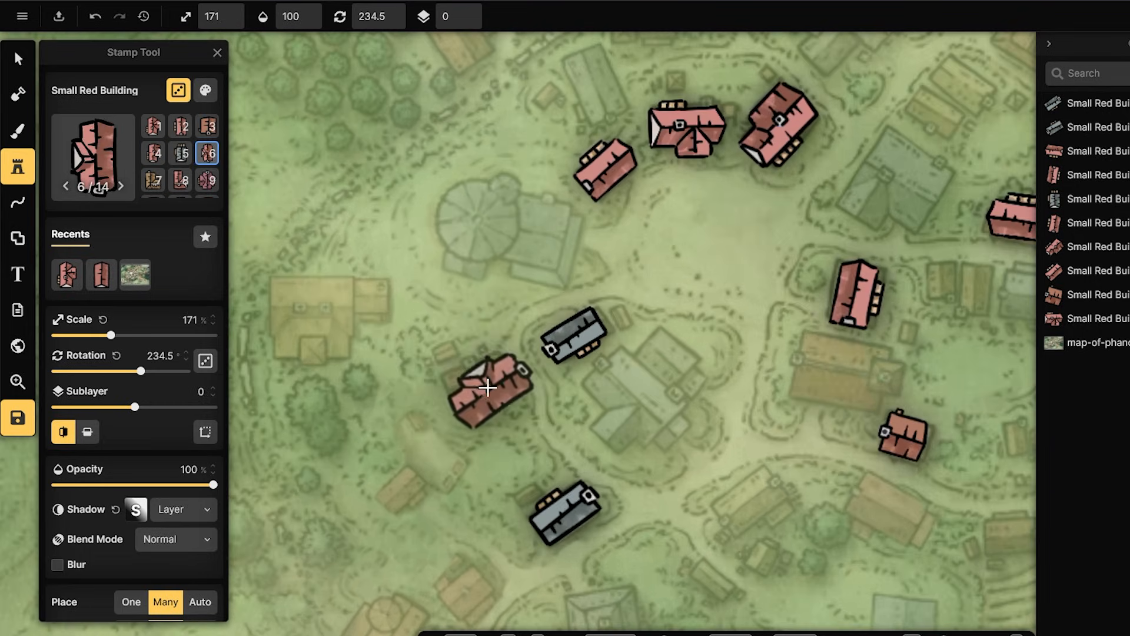
left_click(474, 384)
left_click(18, 58)
left_click(476, 386)
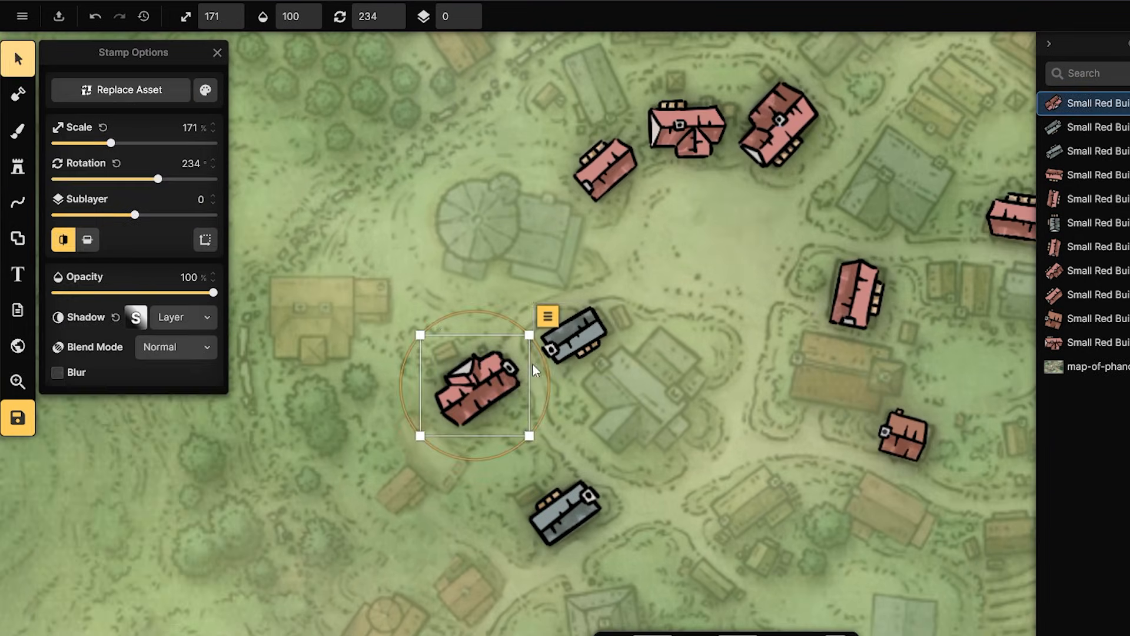
- Rotate the variant 6 building to 64.5 degrees, scale it to 154% and align it with the reference house
left_click_drag(547, 407, 284, 308)
left_click_drag(419, 434, 434, 420)
left_click_drag(486, 378, 483, 385)
mouse_move(534, 349)
left_mouse_down()
mouse_move(538, 364)
mouse_move(532, 341)
left_mouse_up()
left_click_drag(469, 380, 465, 377)
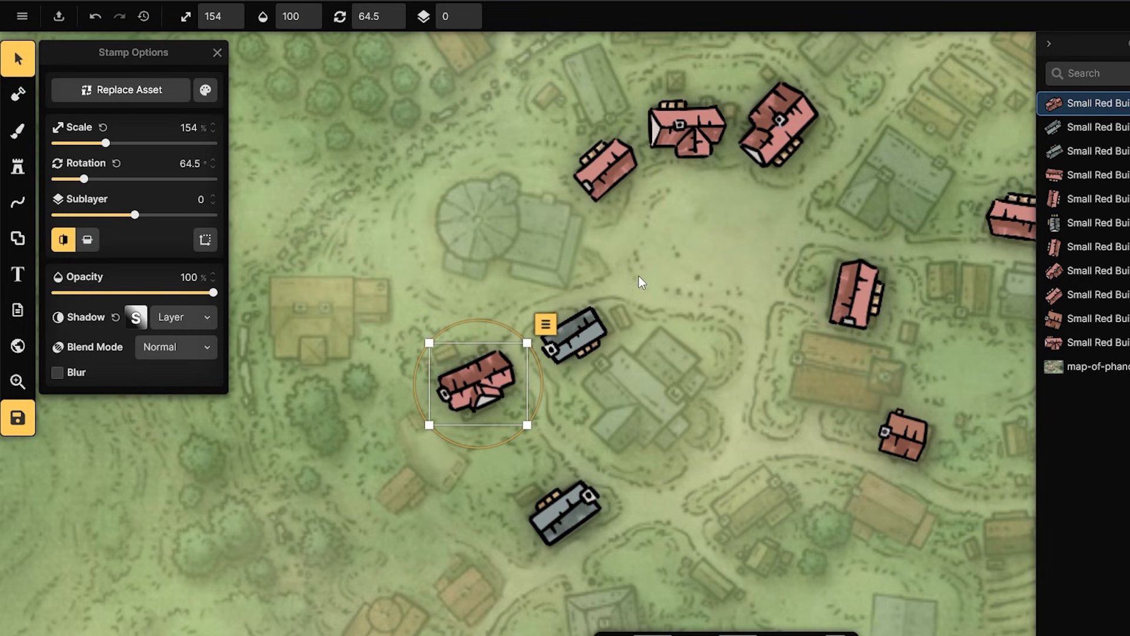
- Try the Red Inn stamp from the Watercolor Cities Core shops against the large buildings around the square
scroll(618, 281, "down", 5)
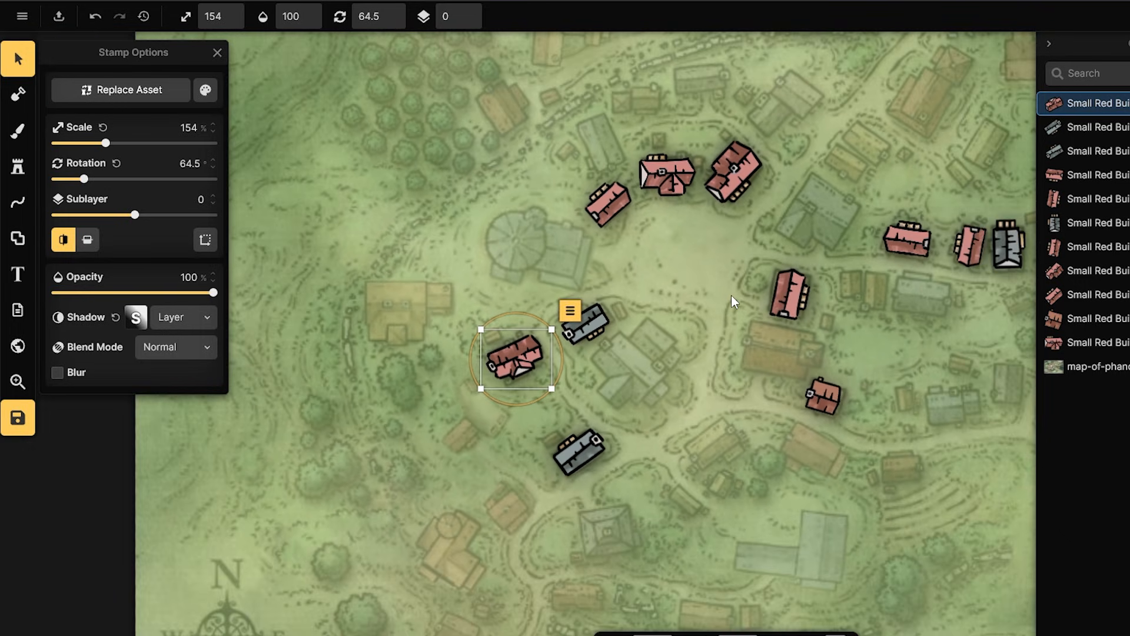
left_click(18, 167)
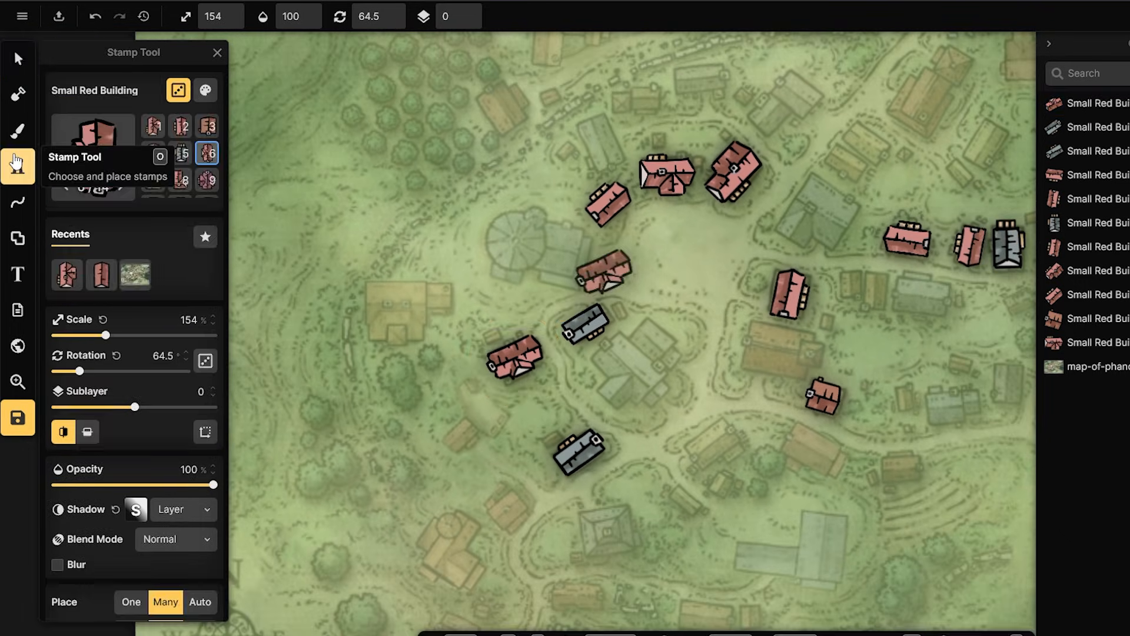
left_click(603, 270)
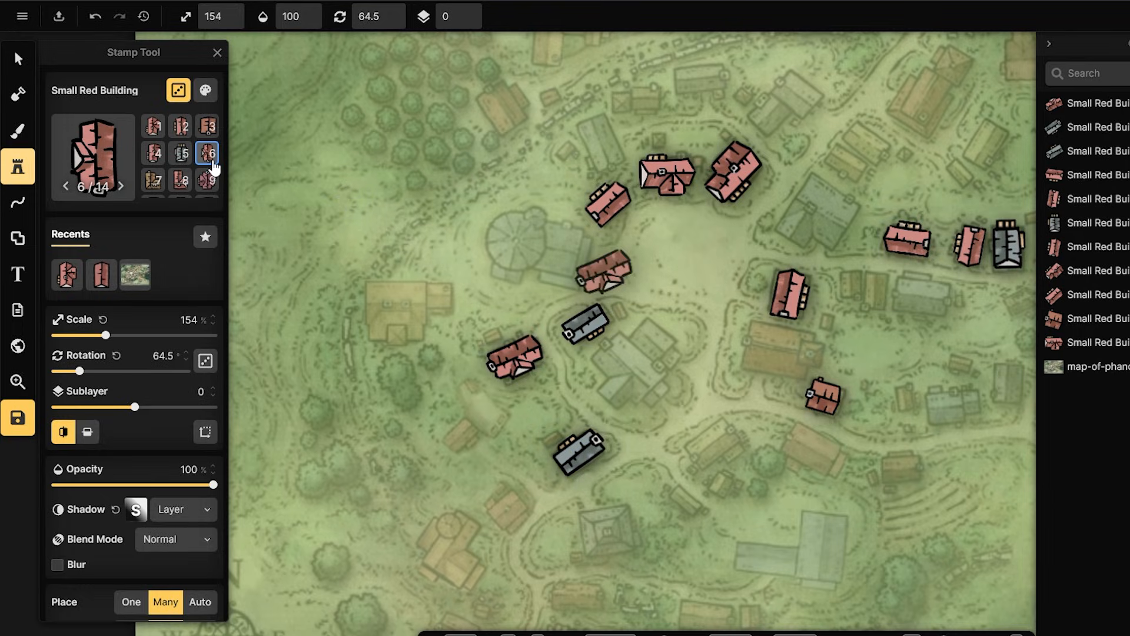
left_click(118, 142)
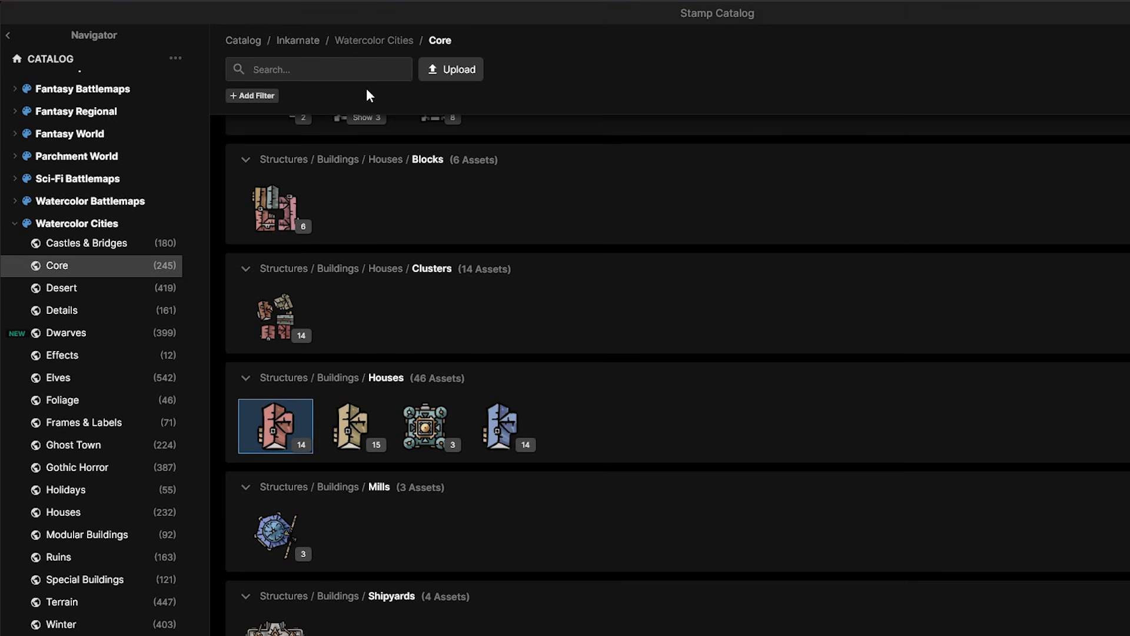
mouse_move(423, 420)
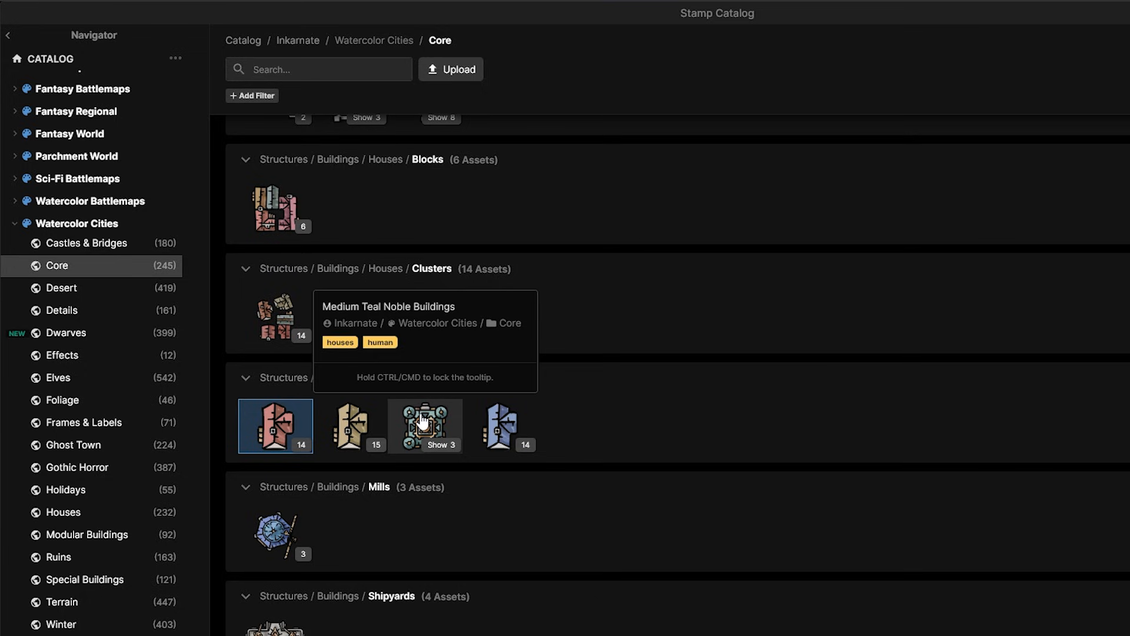
mouse_move(352, 432)
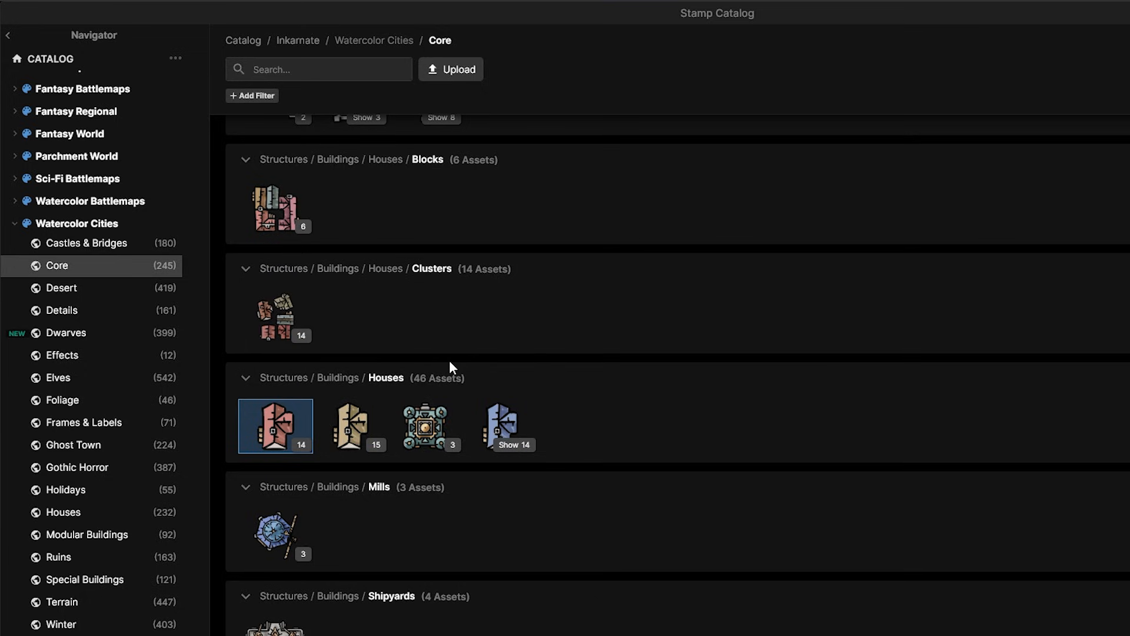
scroll(449, 361, "down", 8)
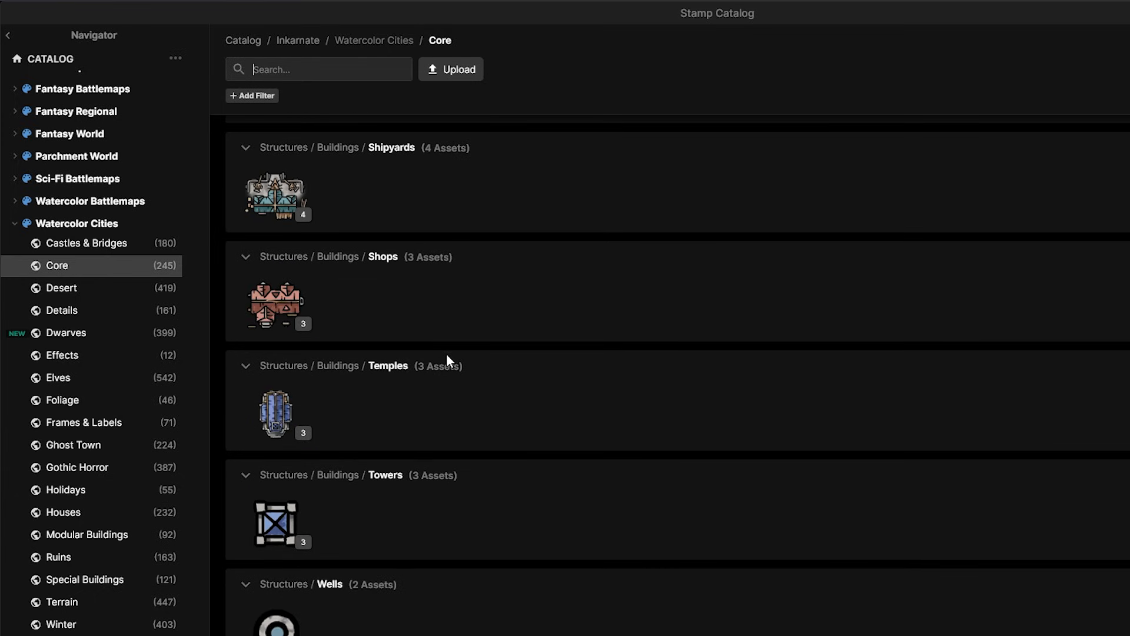
left_click(274, 303)
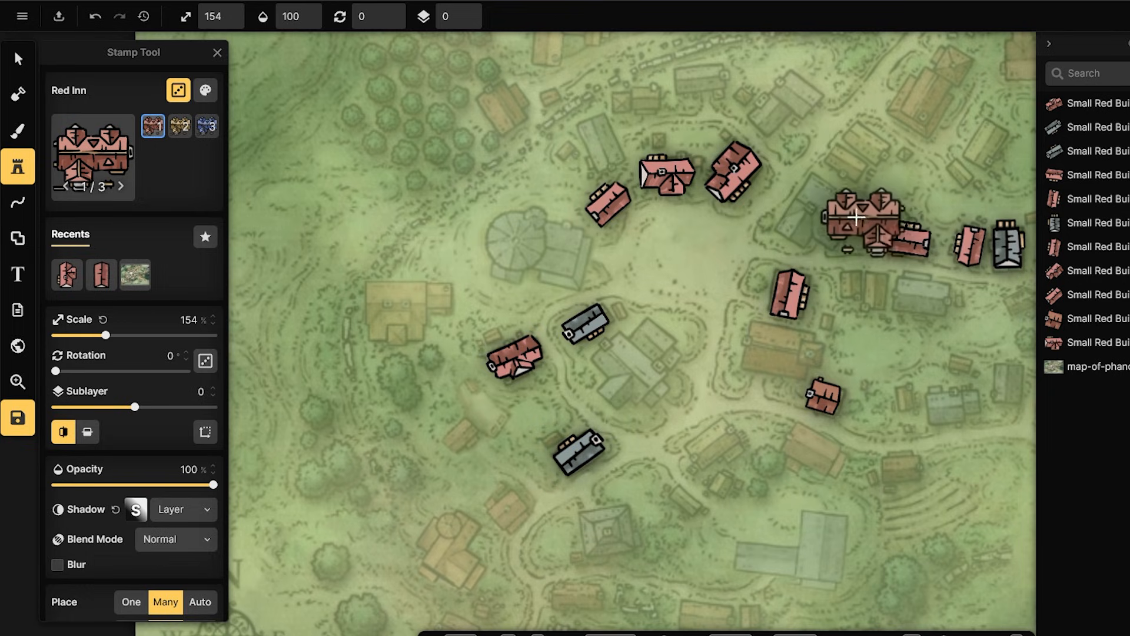
scroll(824, 223, "down", 1)
left_click_drag(944, 191, 798, 234)
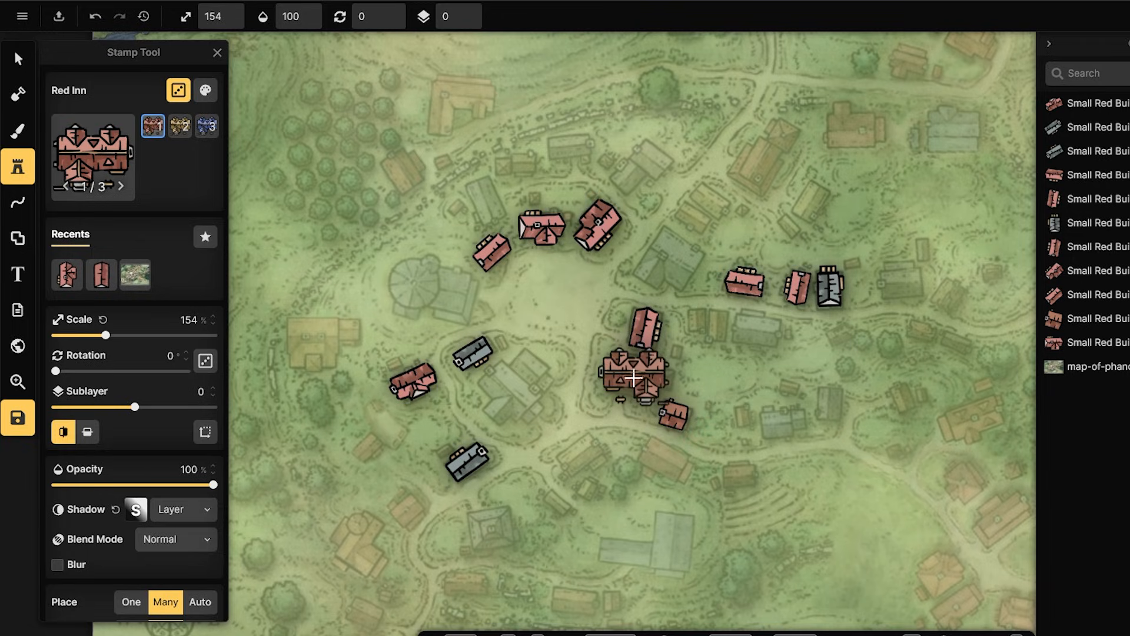
left_click(605, 272)
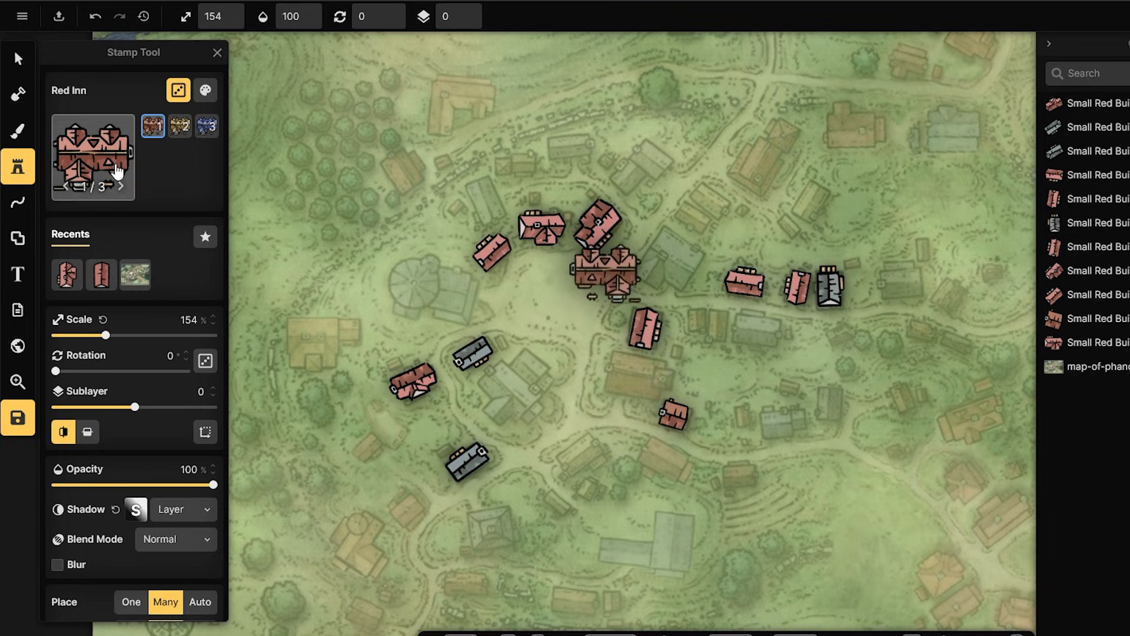
- Browse the Watercolor Cities Core stamps and choose the Barn from the Farm Houses group
left_click(104, 137)
scroll(447, 342, "down", 12)
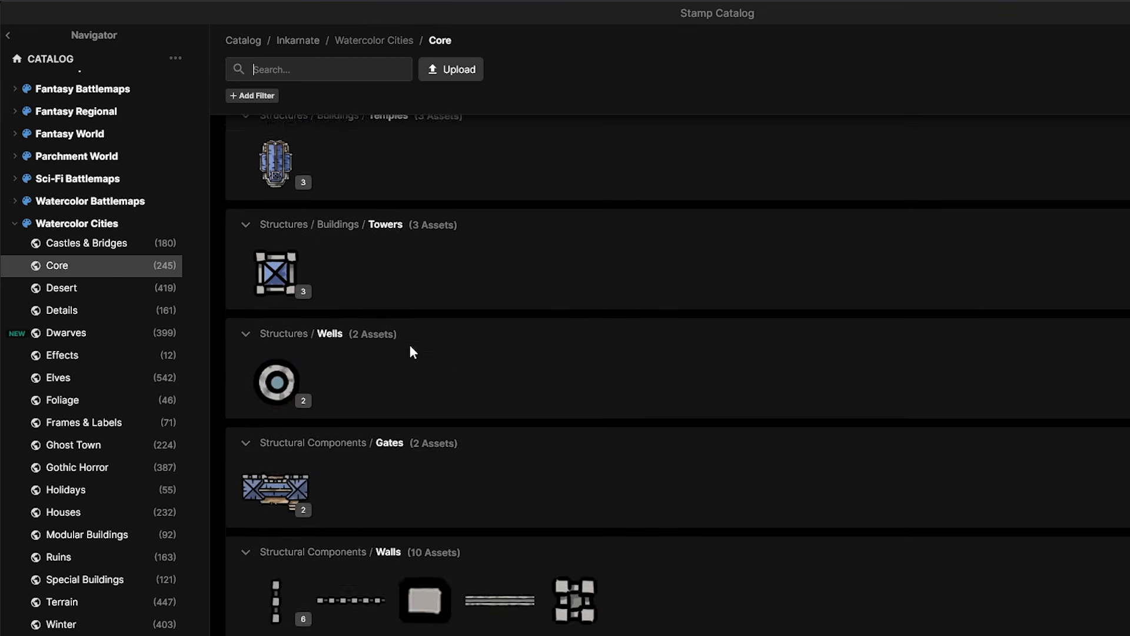
scroll(565, 371, "down", 8)
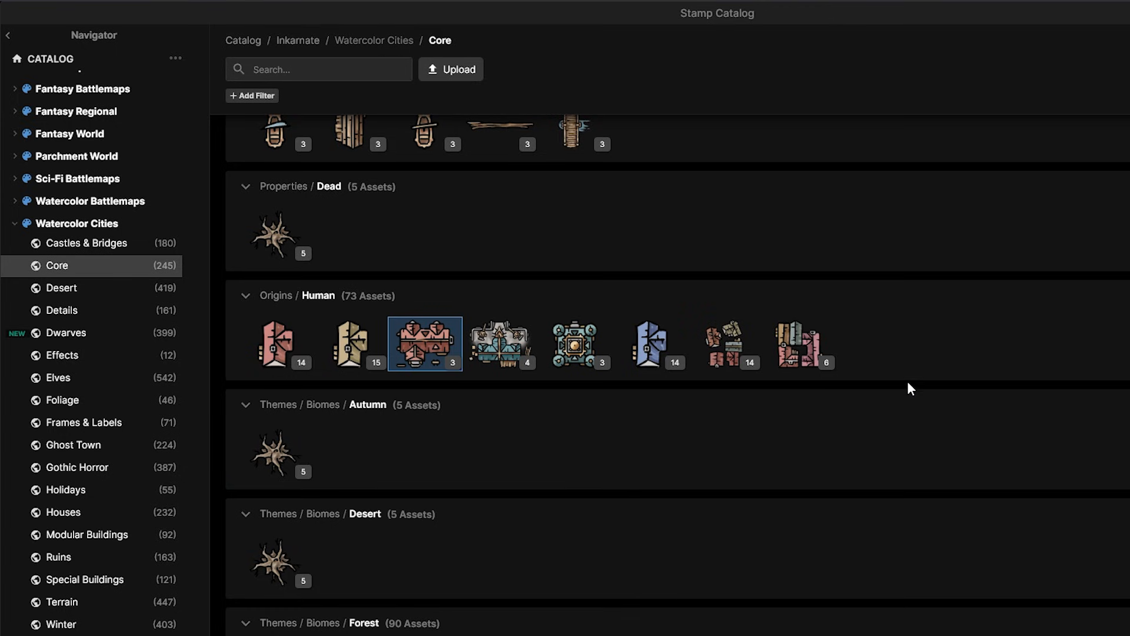
scroll(909, 382, "down", 10)
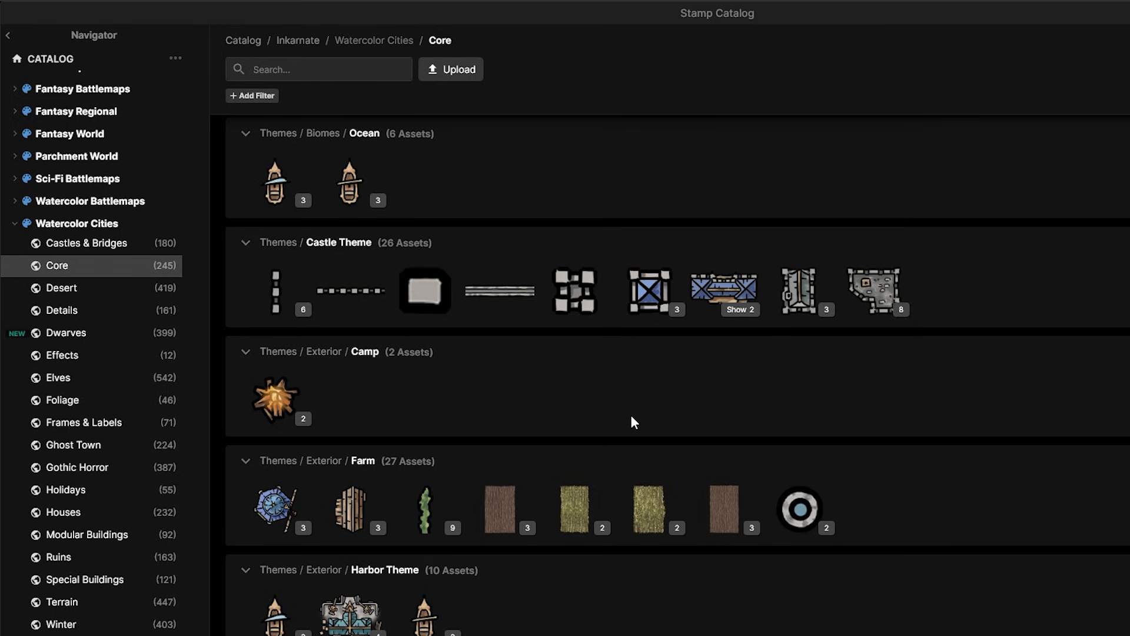
scroll(630, 414, "up", 6)
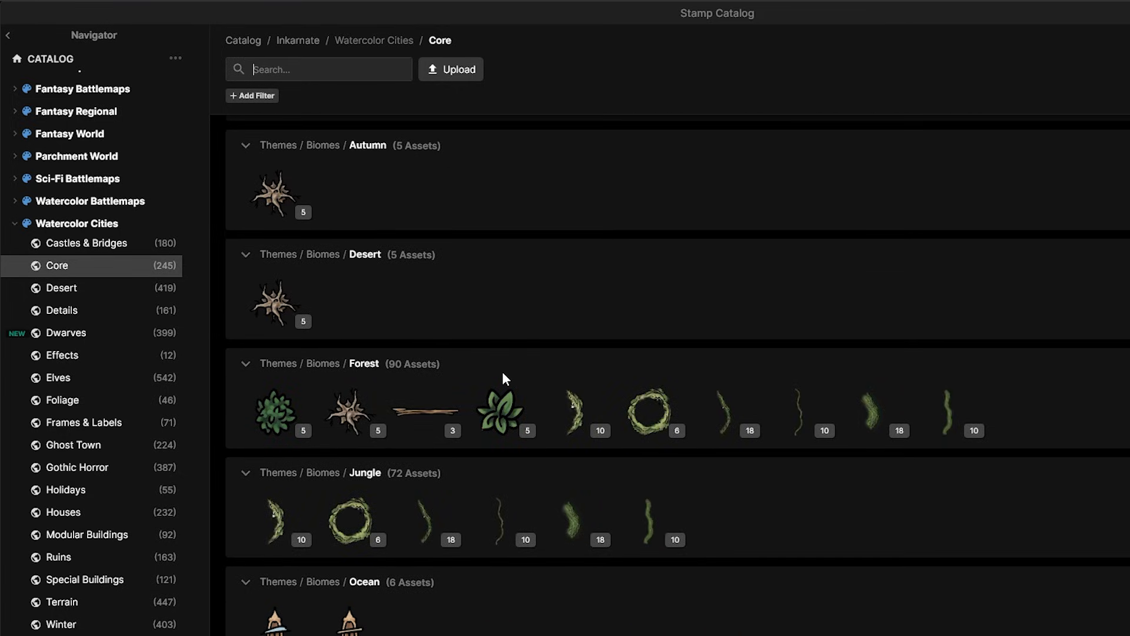
scroll(465, 385, "up", 5)
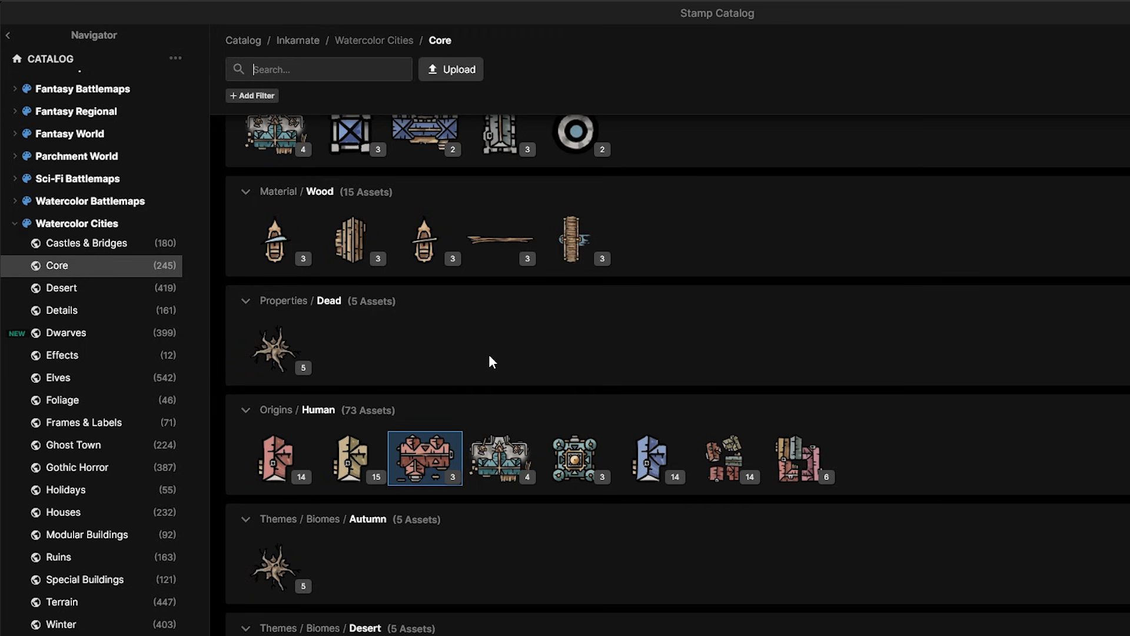
scroll(489, 357, "up", 6)
scroll(489, 347, "up", 10)
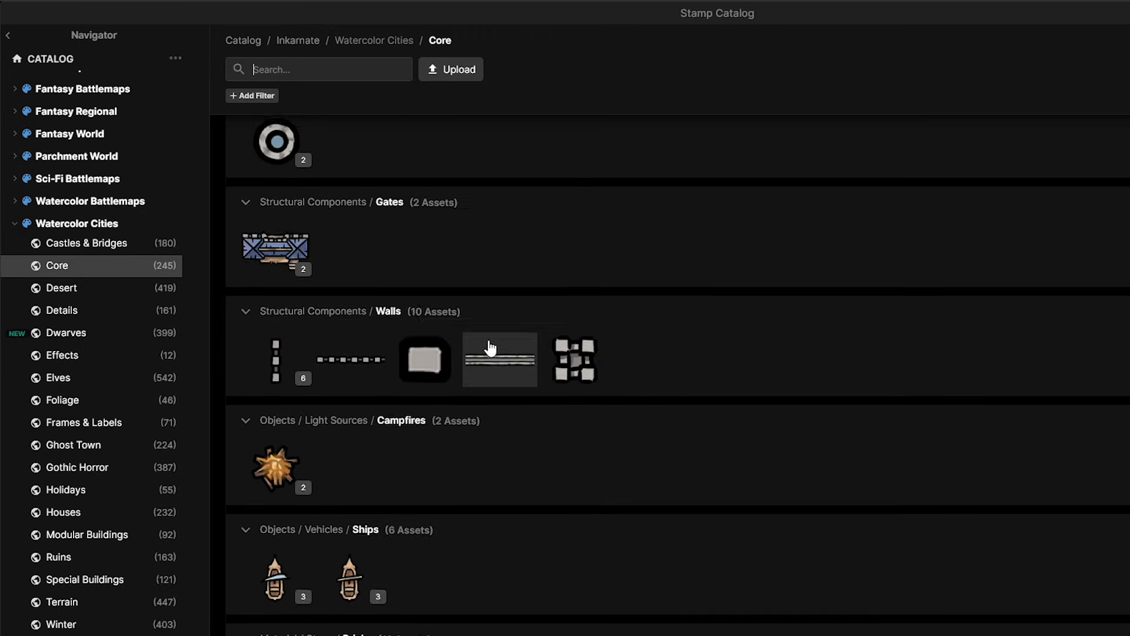
scroll(488, 342, "up", 5)
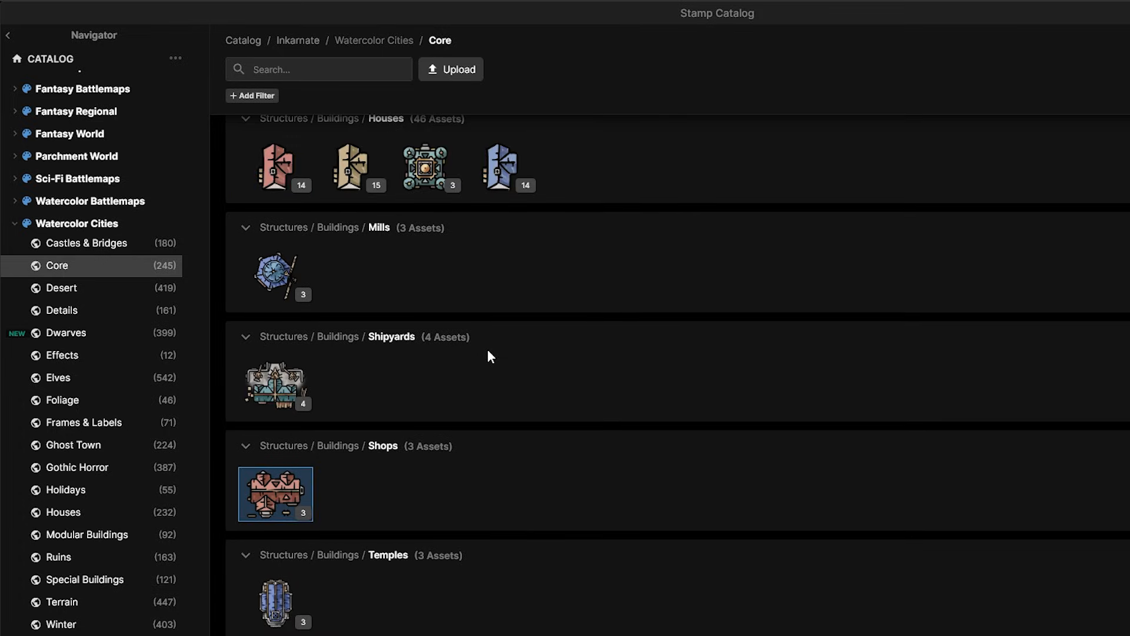
scroll(487, 349, "up", 4)
scroll(485, 350, "up", 5)
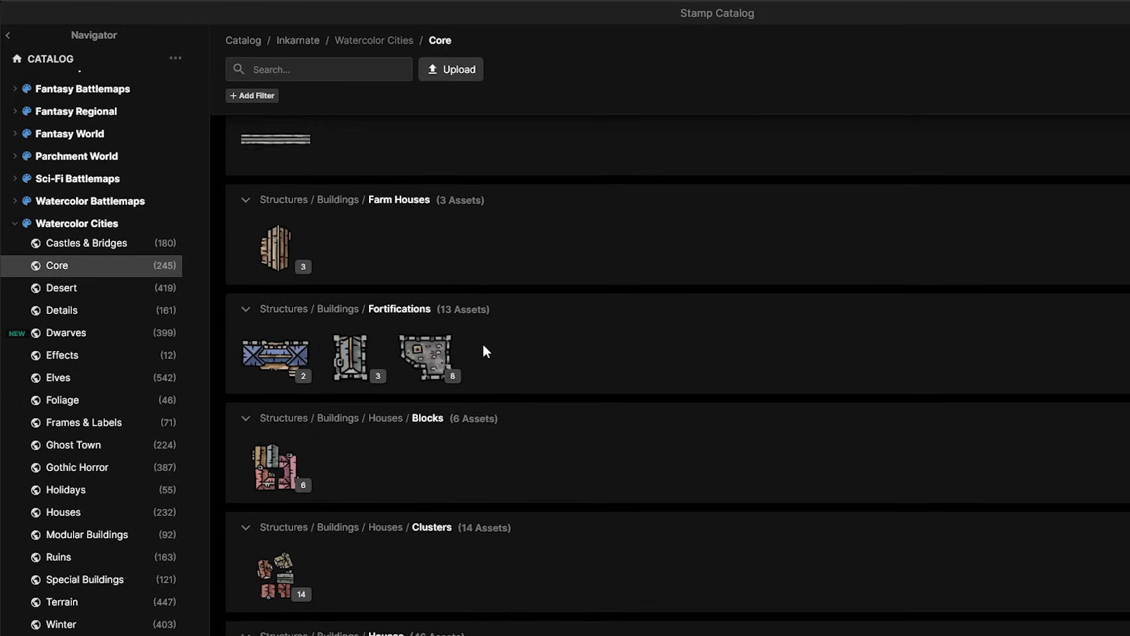
left_click(272, 259)
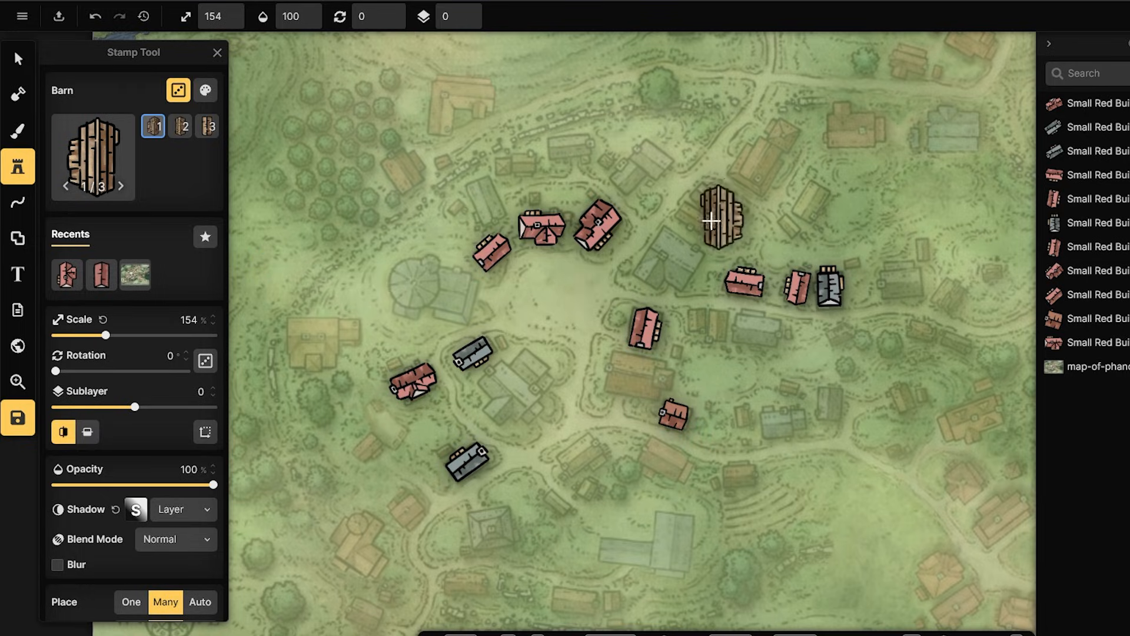
- Place Barn variant 1 over the reference house north of the east road buildings, scaled to 111% and rotated to 213 degrees
scroll(700, 226, "up", 4)
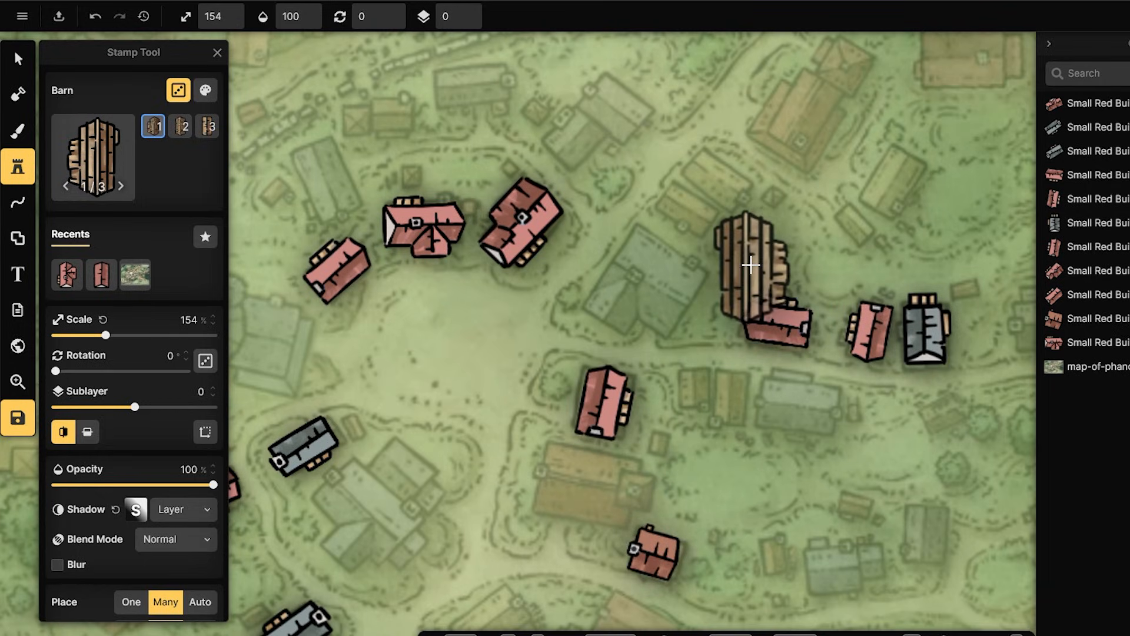
left_click(903, 176)
key("v")
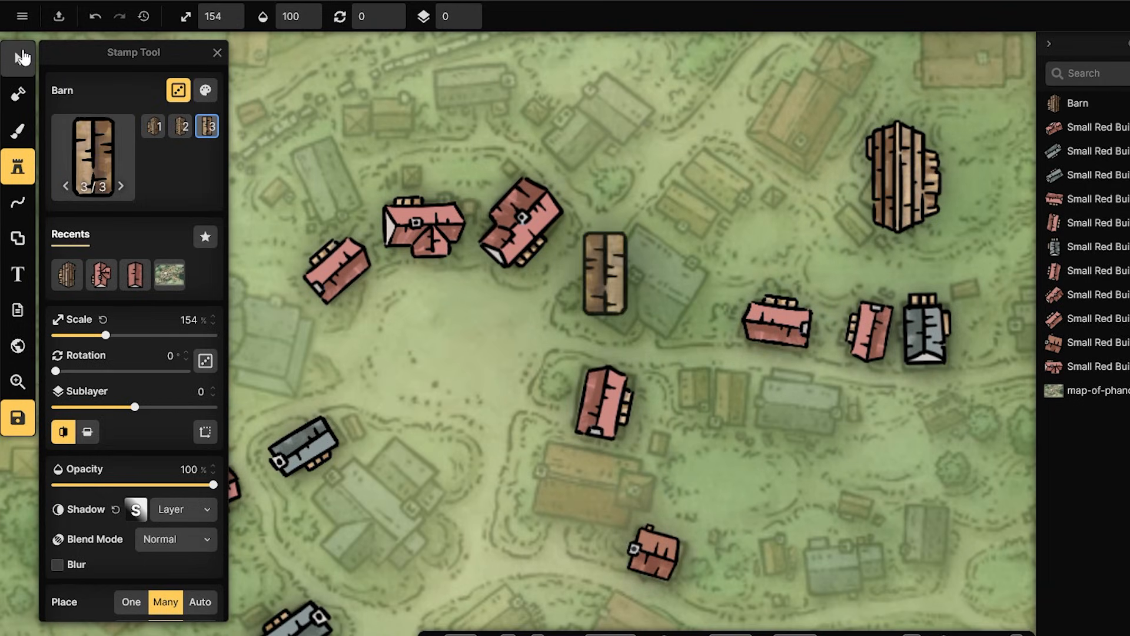
left_click(907, 162)
left_click_drag(942, 235, 903, 181)
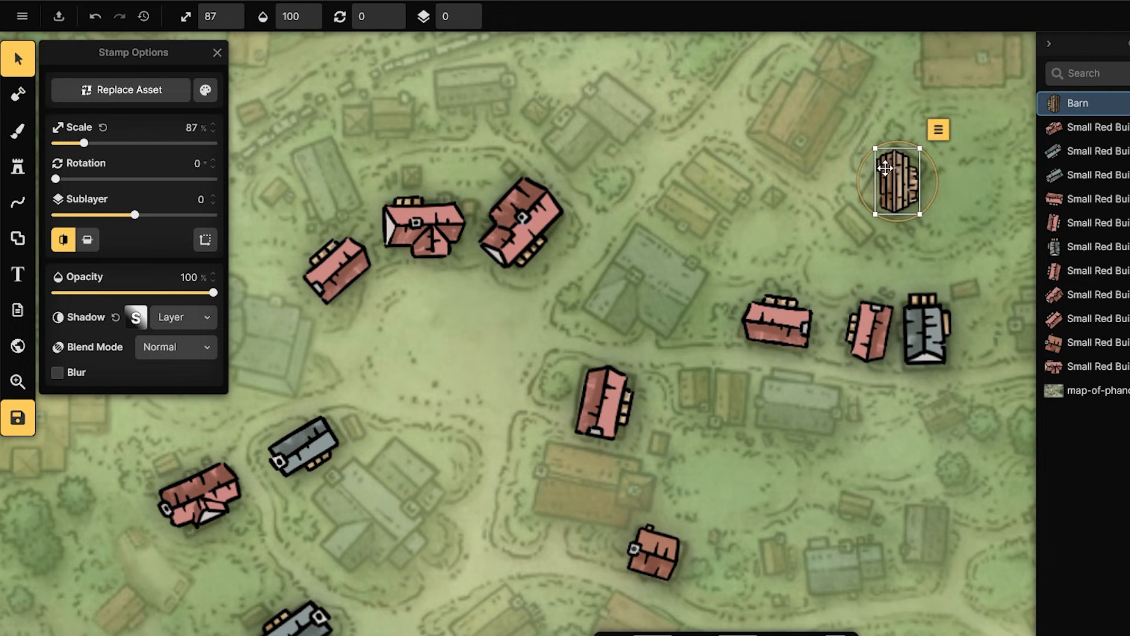
left_click_drag(938, 126, 848, 231)
left_click_drag(910, 194, 896, 200)
scroll(896, 176, "up", 3)
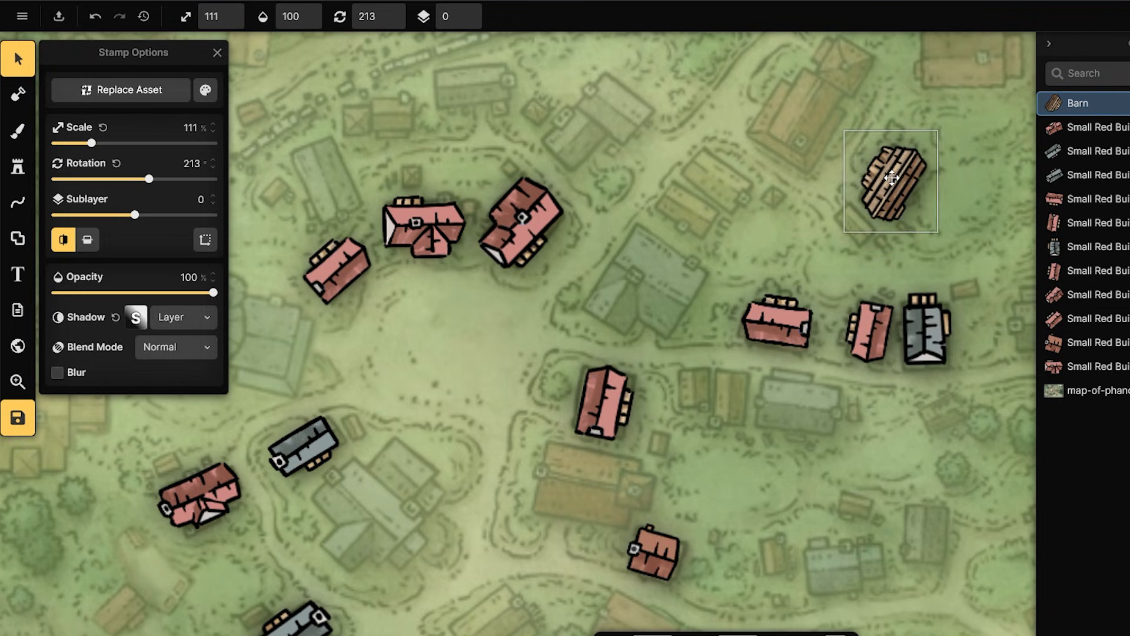
- Place Barn variant 3 just southwest of the first barn, scaled to 85% and rotated to 136.5 degrees
left_click(17, 166)
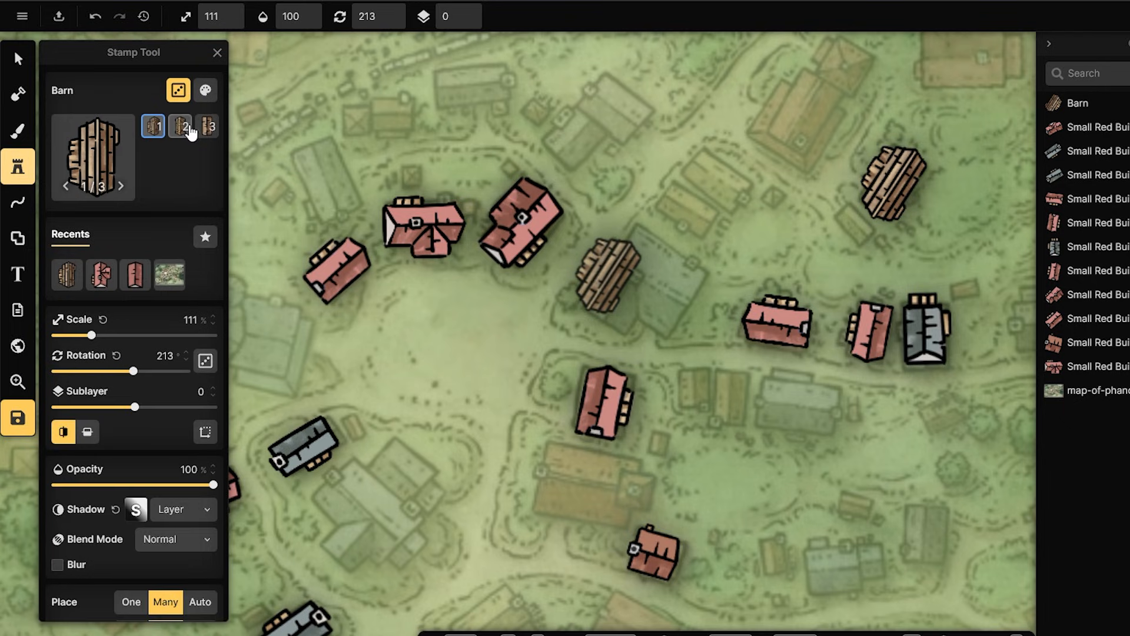
left_click(848, 228)
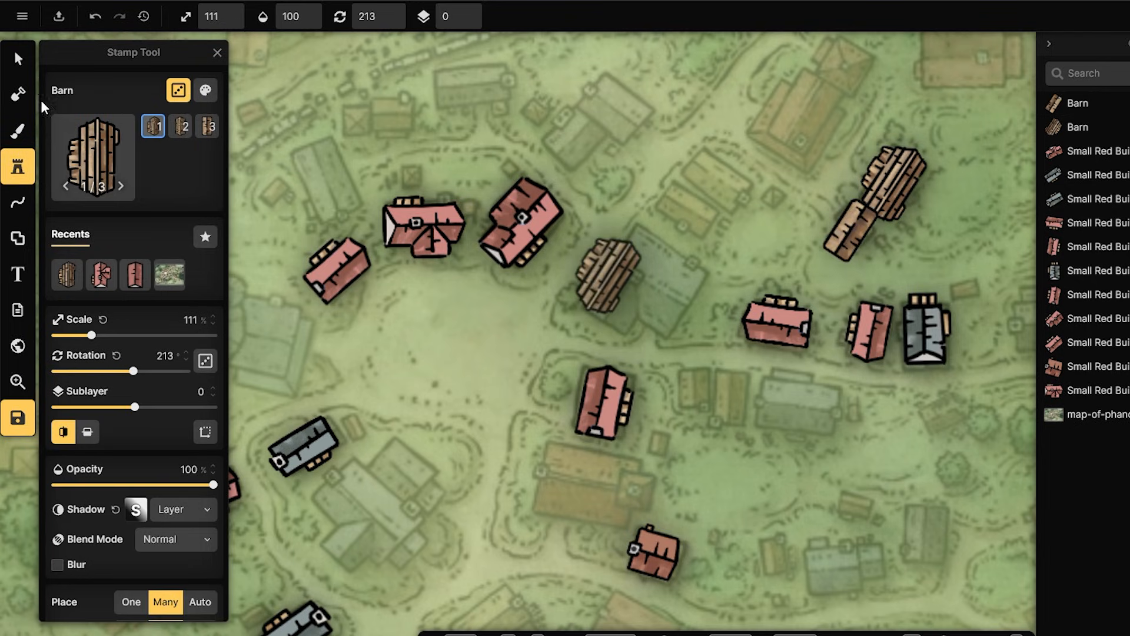
left_click(16, 59)
left_click(852, 231)
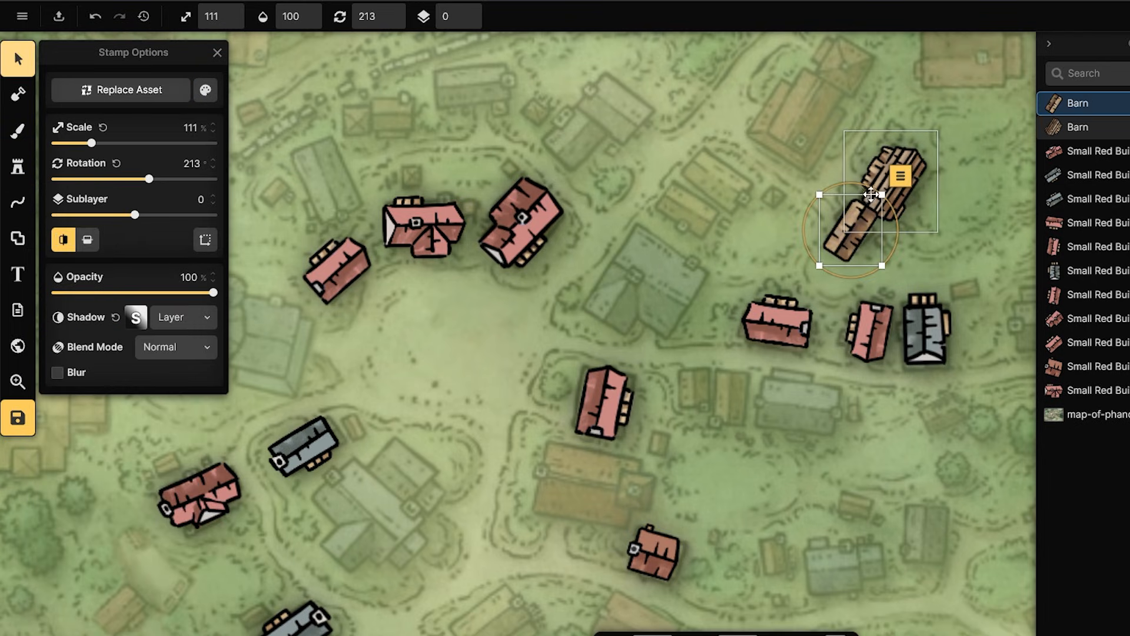
left_click_drag(819, 265, 850, 225)
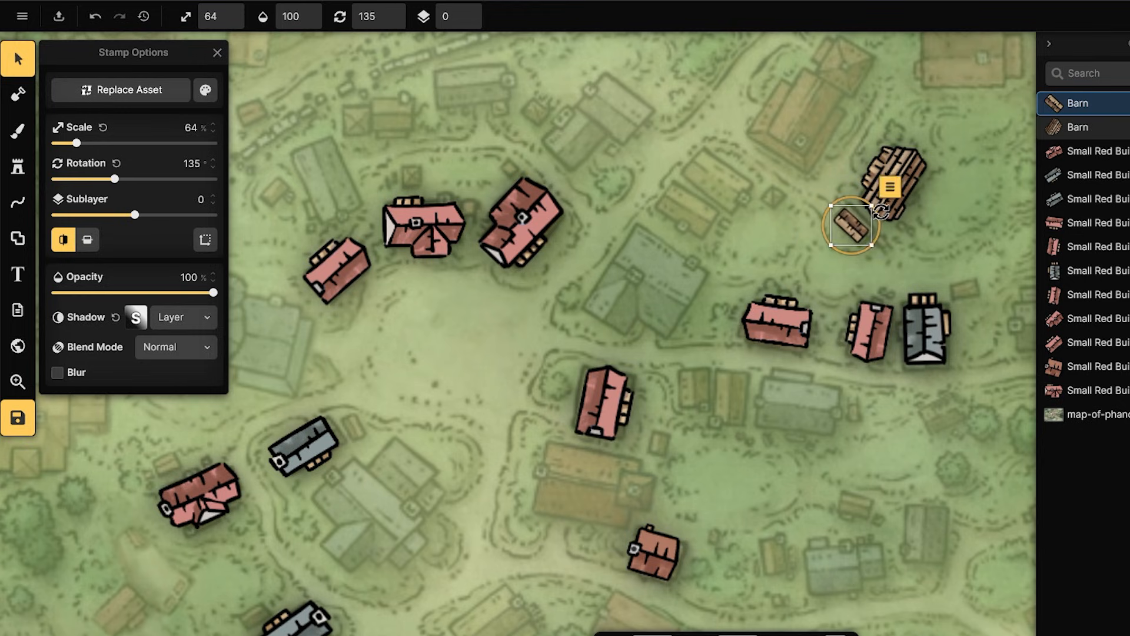
left_click_drag(872, 235, 897, 258)
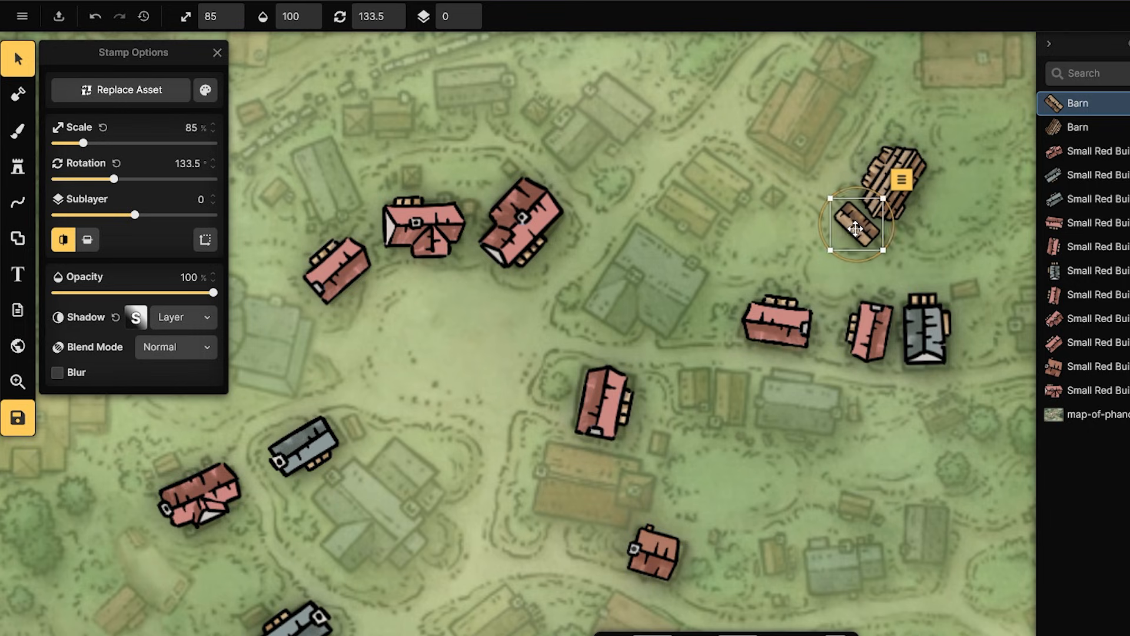
left_click_drag(894, 224, 894, 226)
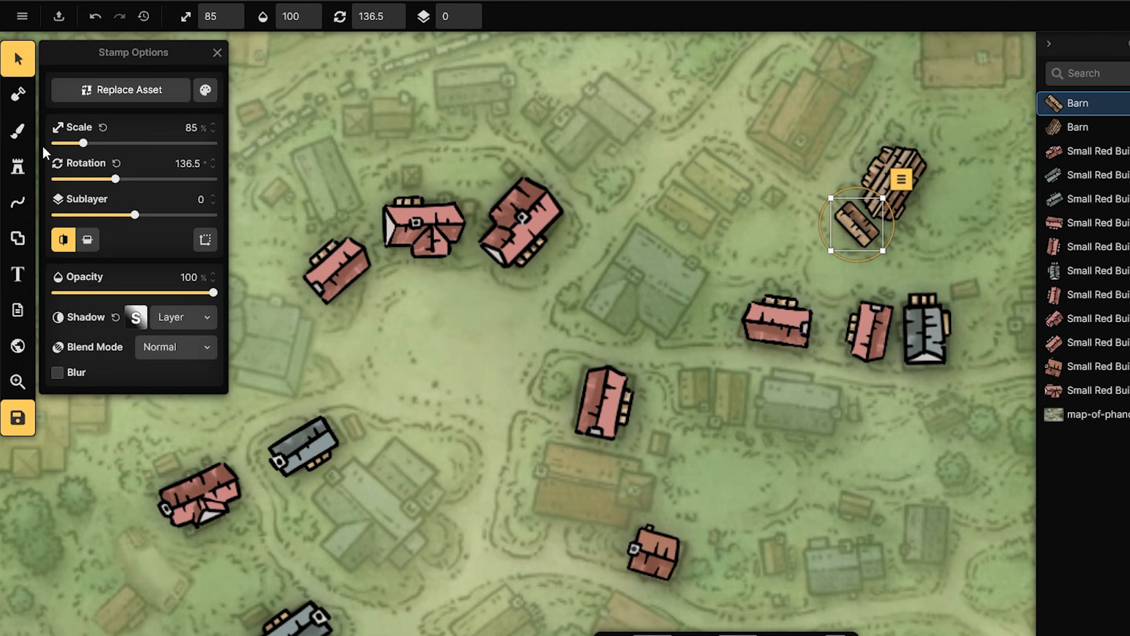
- Place Simple Red Building variant 1 over the reference house north of the large square-side building, scaled to 124% and rotated to 127 degrees
left_click(18, 167)
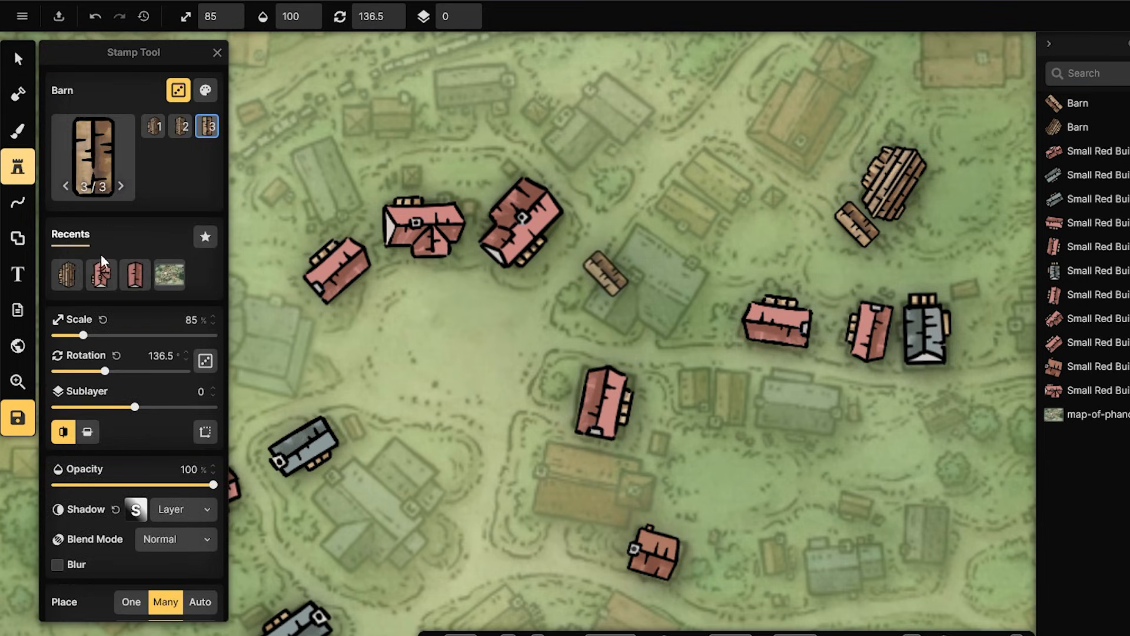
left_click(136, 273)
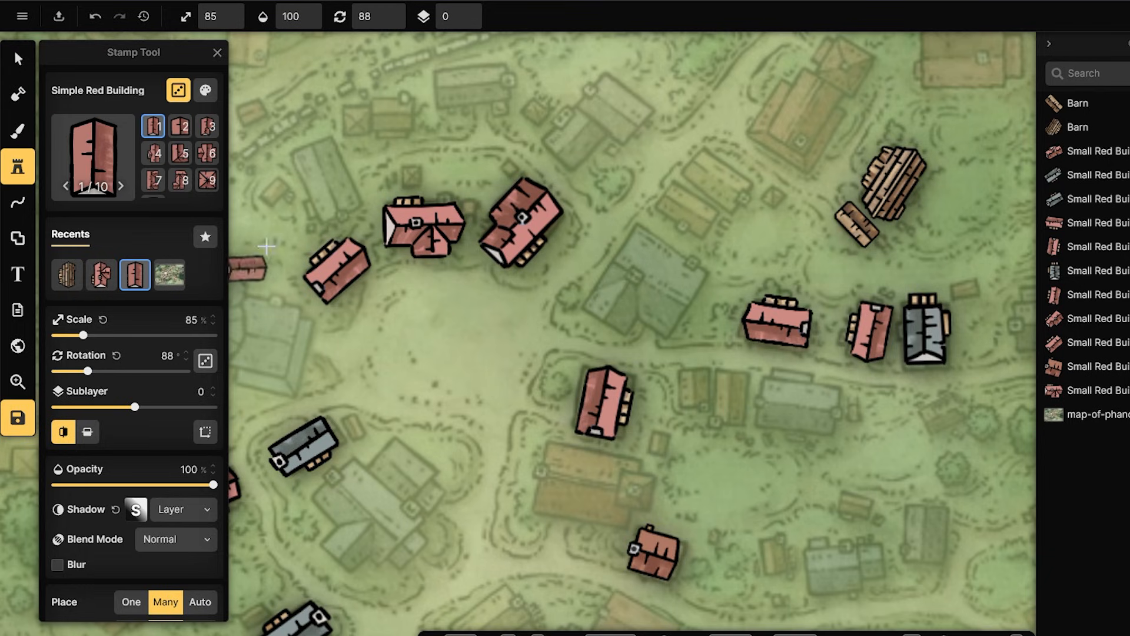
left_click(675, 203)
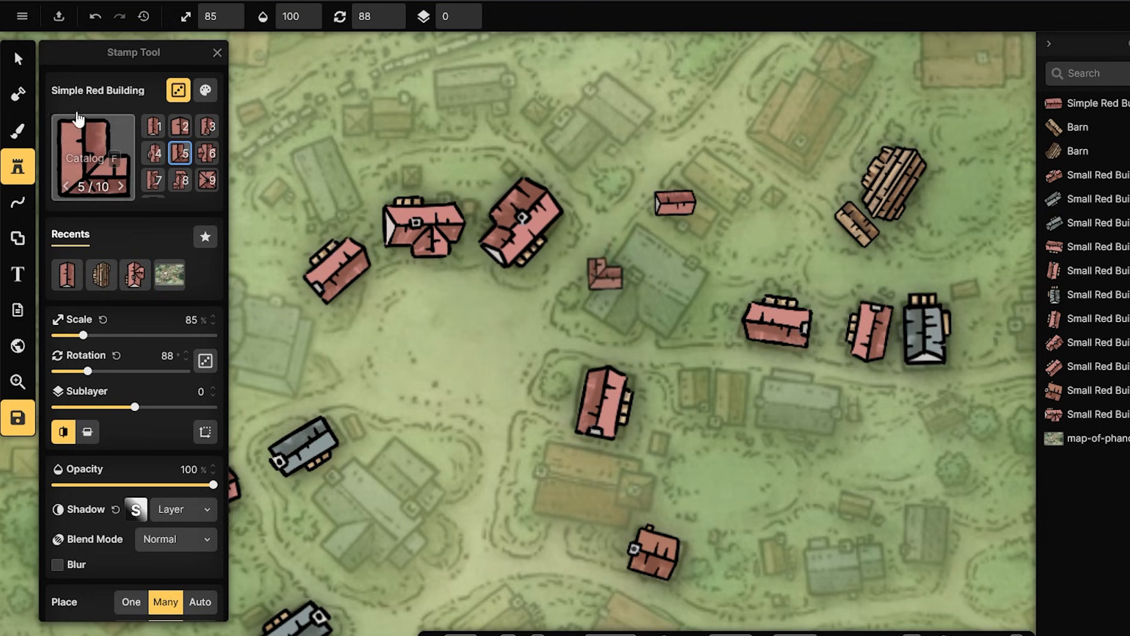
key("Escape")
left_click_drag(704, 197, 683, 211)
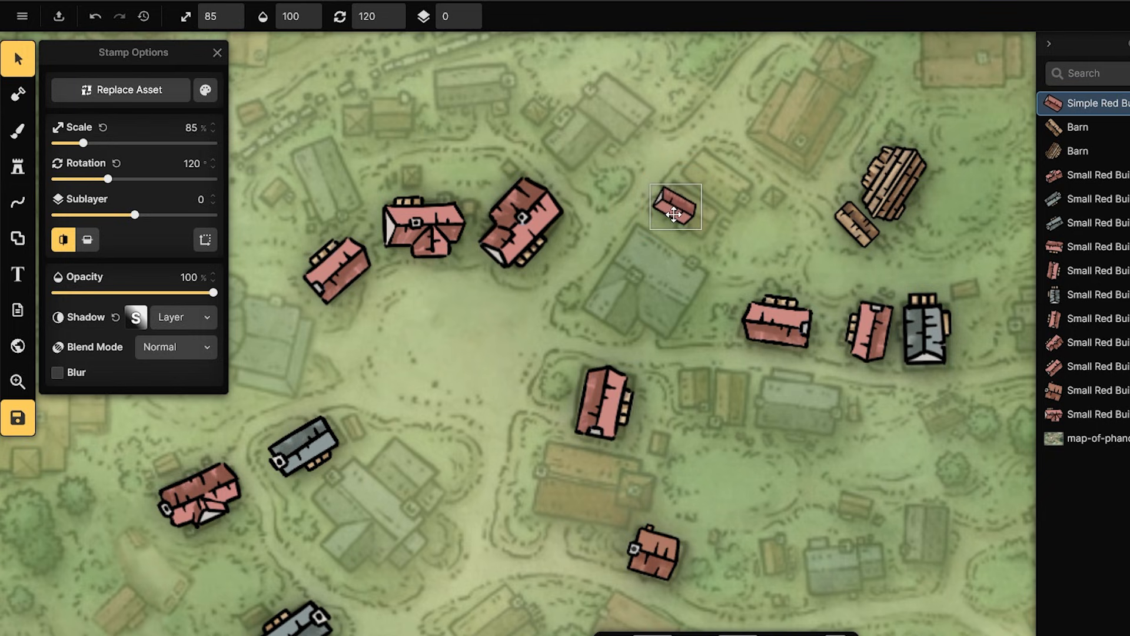
left_click_drag(704, 185, 725, 161)
left_click_drag(682, 205, 683, 221)
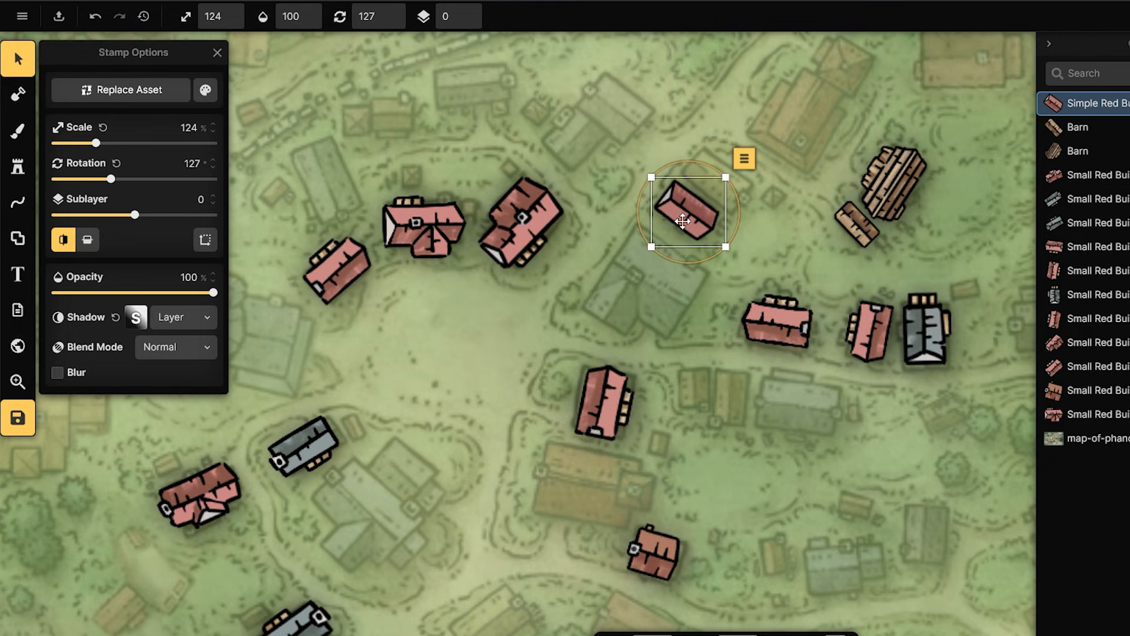
- Place Small Red Building variant 2 alongside the Simple Red Building's northeast side, scaled to 144% and rotated to 308.5 degrees
left_click(18, 167)
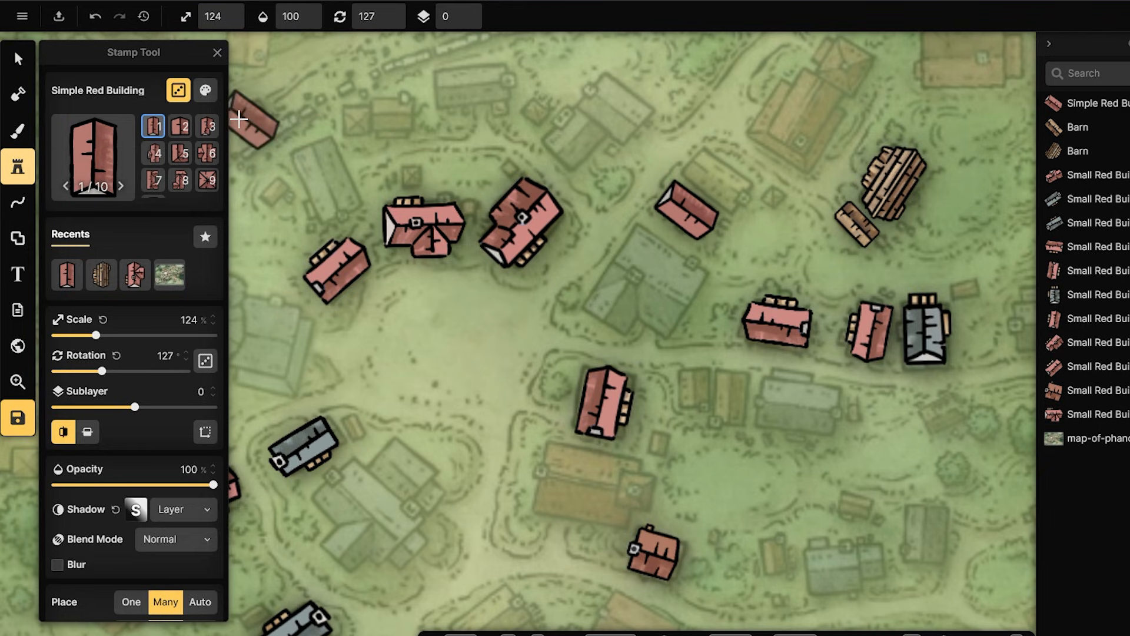
left_click(135, 276)
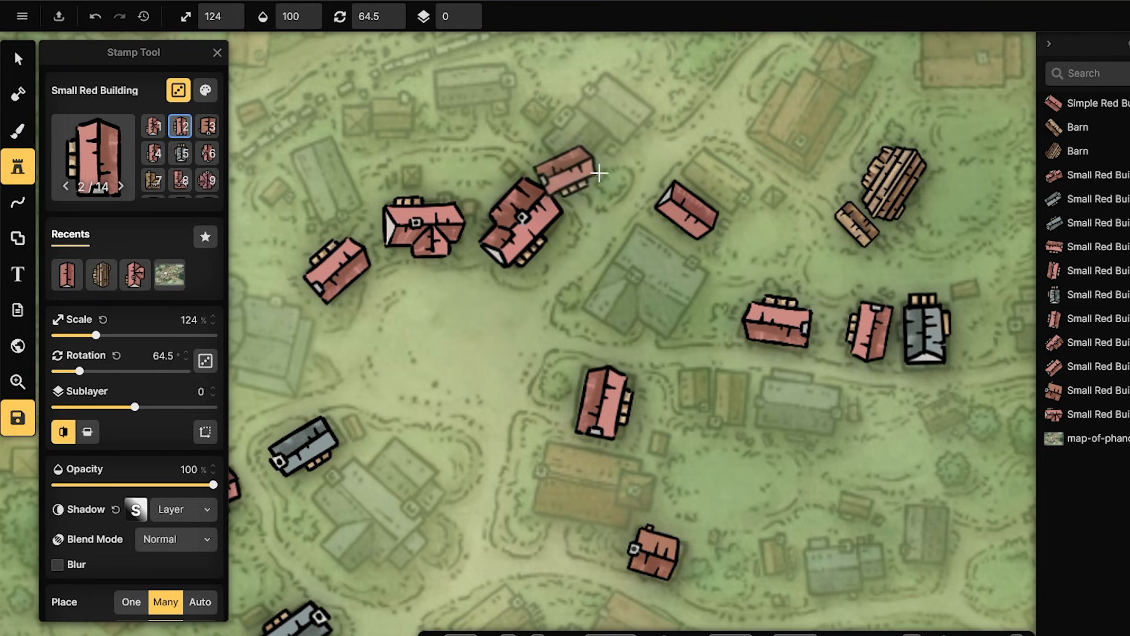
left_click(711, 171)
left_click(18, 58)
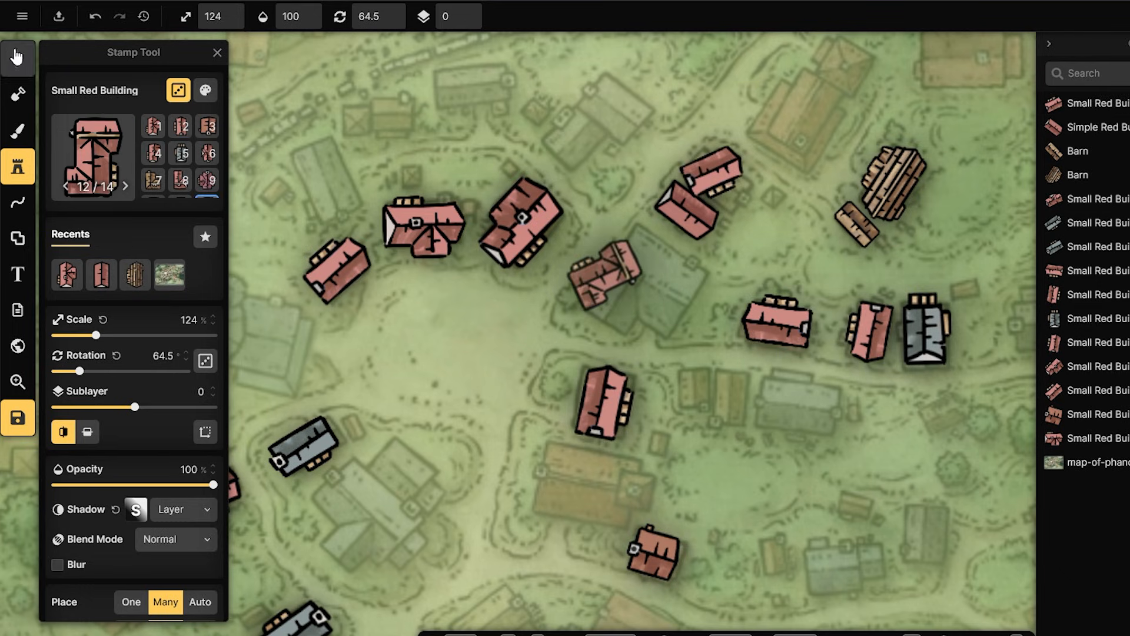
left_click(711, 172)
left_click_drag(769, 177, 652, 87)
left_click_drag(754, 139, 766, 126)
left_click_drag(711, 194, 712, 201)
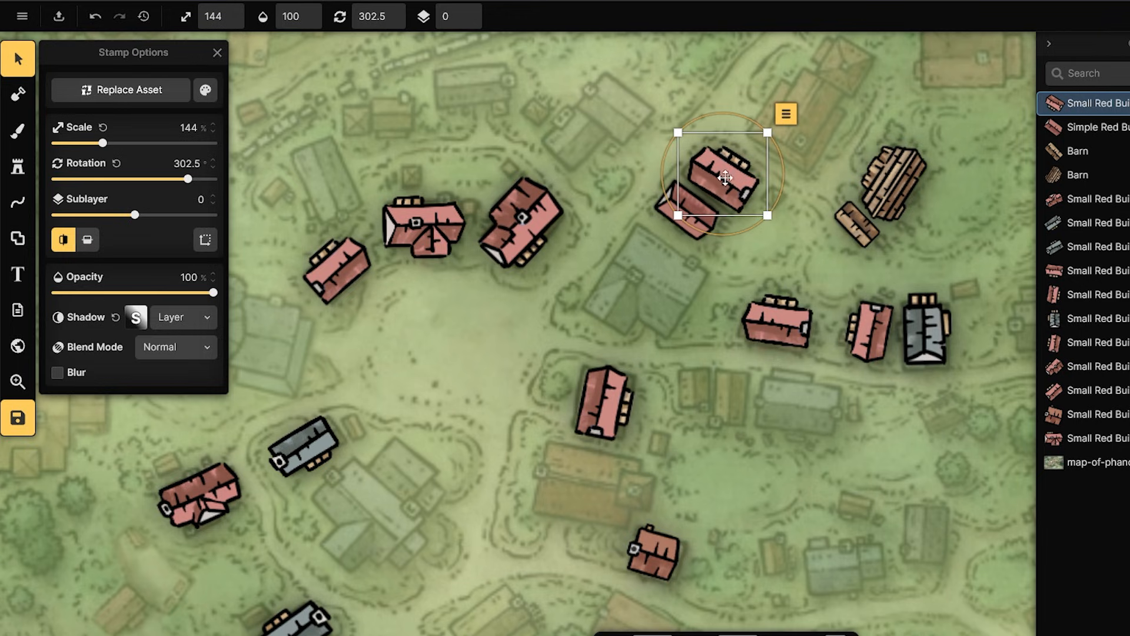
left_click_drag(778, 149, 777, 150)
left_click_drag(728, 187, 723, 187)
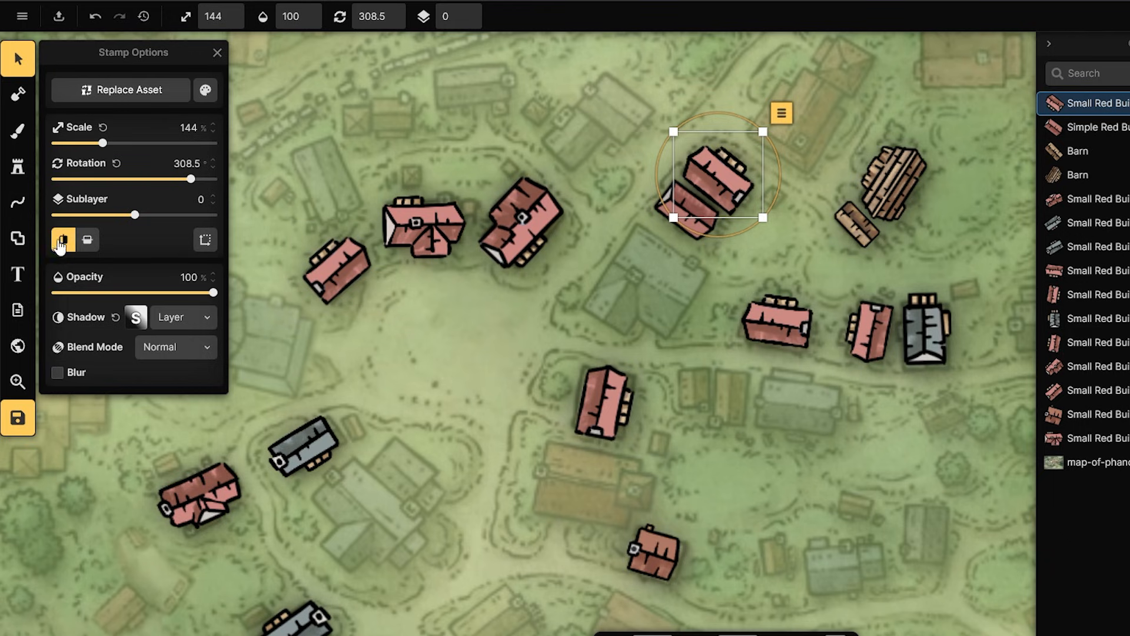
- Try Small Red Building variants 2 and 9 against the remaining reference houses around the town
left_click(20, 165)
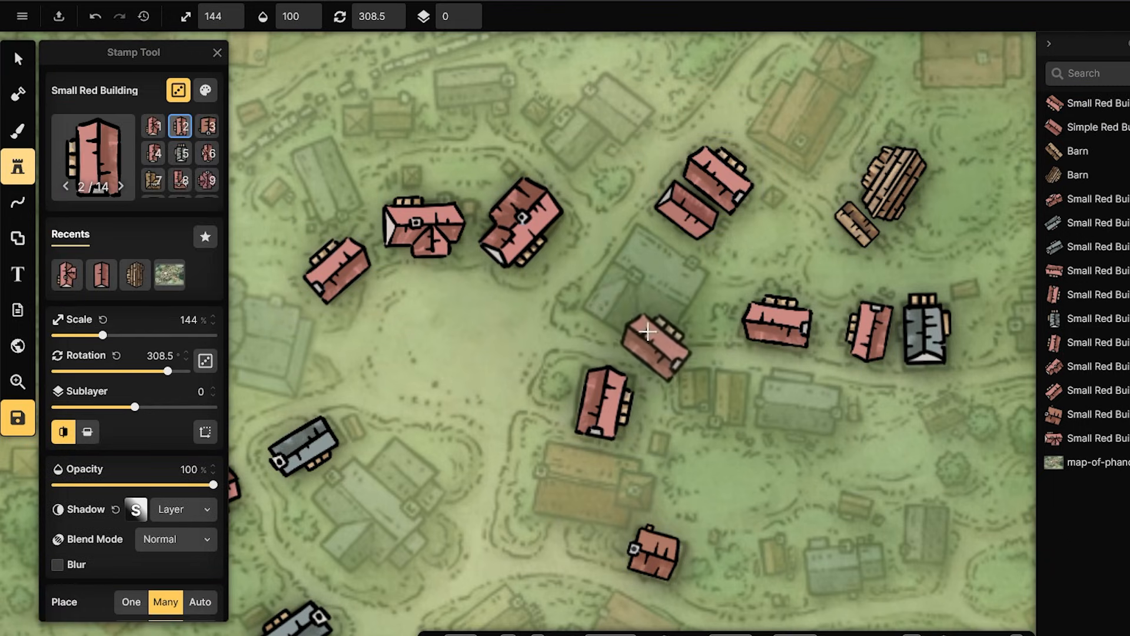
scroll(662, 353, "down", 3)
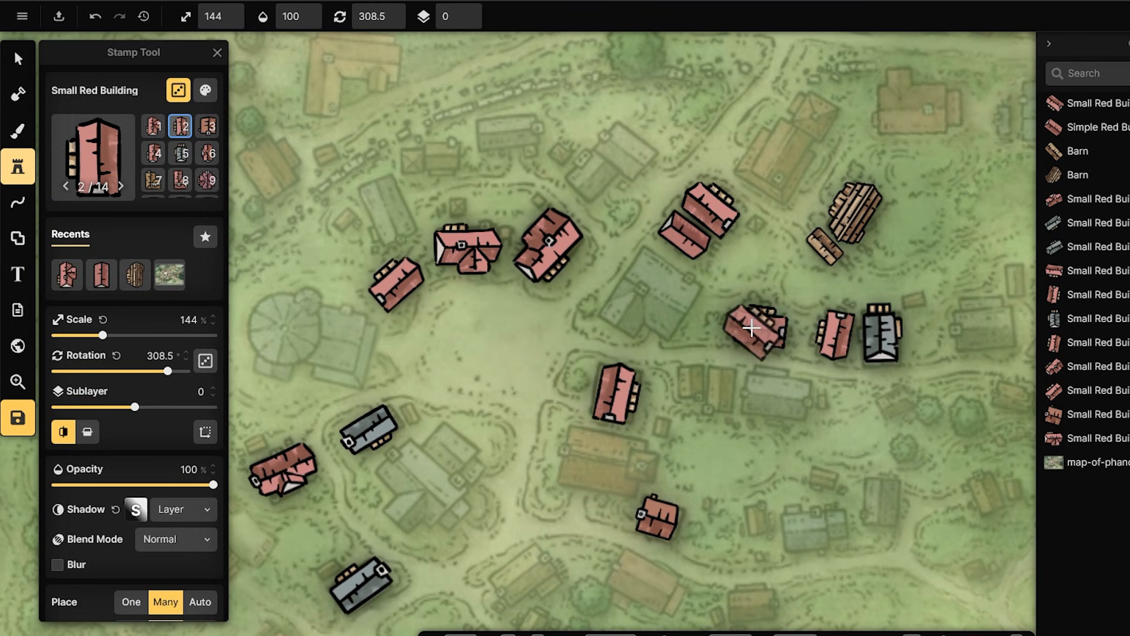
left_click(605, 277)
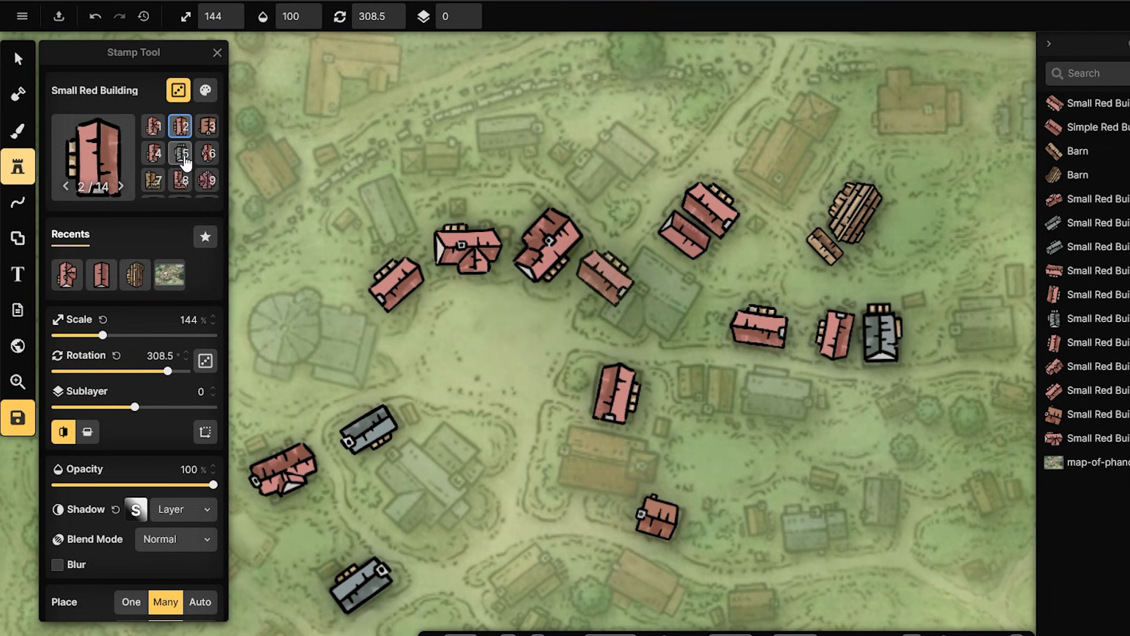
left_click(210, 180)
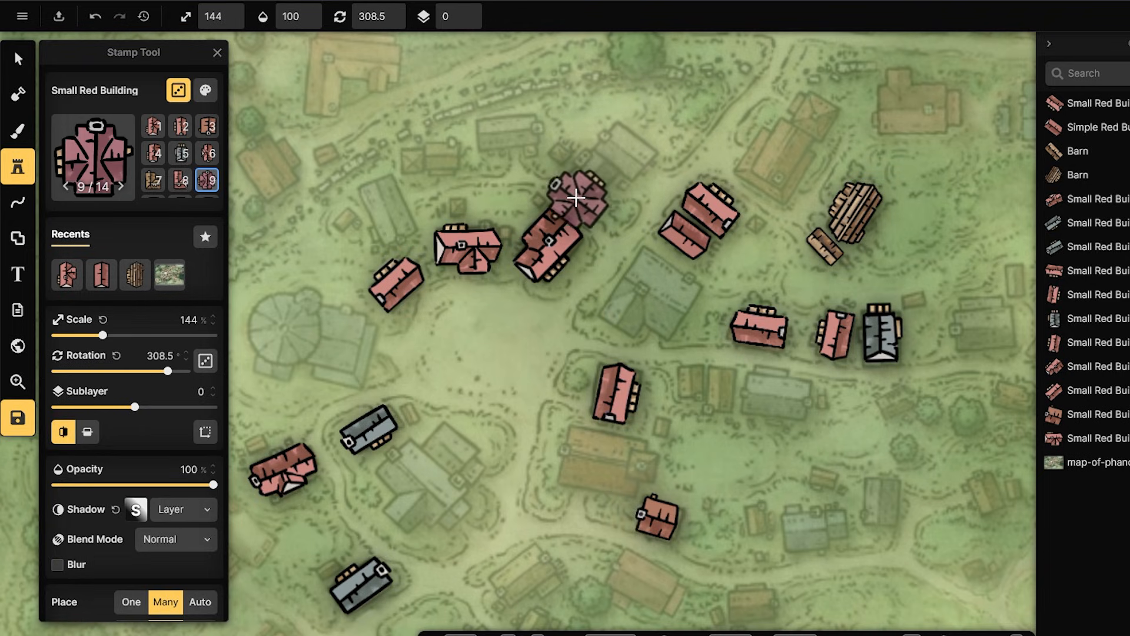
scroll(554, 247, "down", 2)
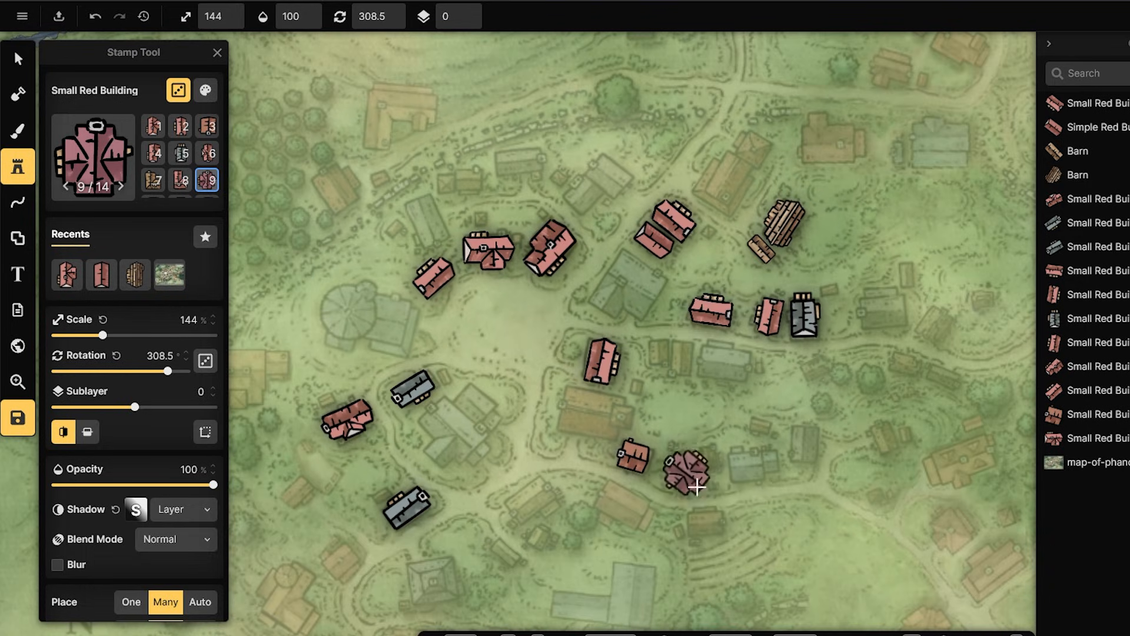
scroll(695, 480, "down", 2)
scroll(571, 438, "up", 1)
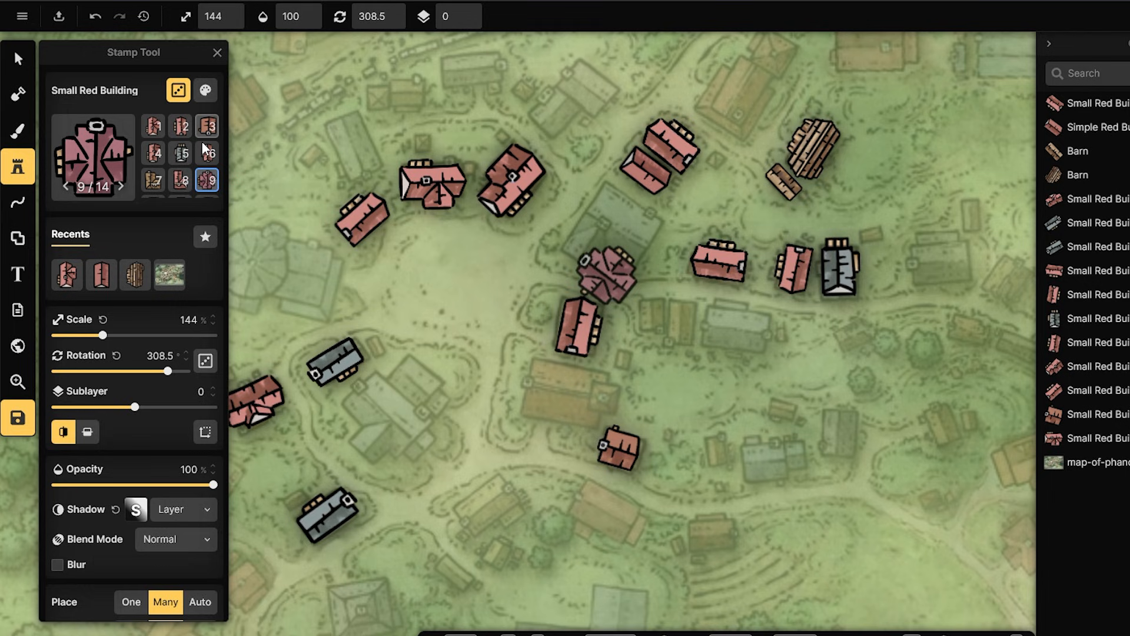
- Place Small Red Building variant 5 over the grey reference house south of the east road, scaled to 224% and rotated to 97 degrees
left_click(181, 154)
left_click(743, 325)
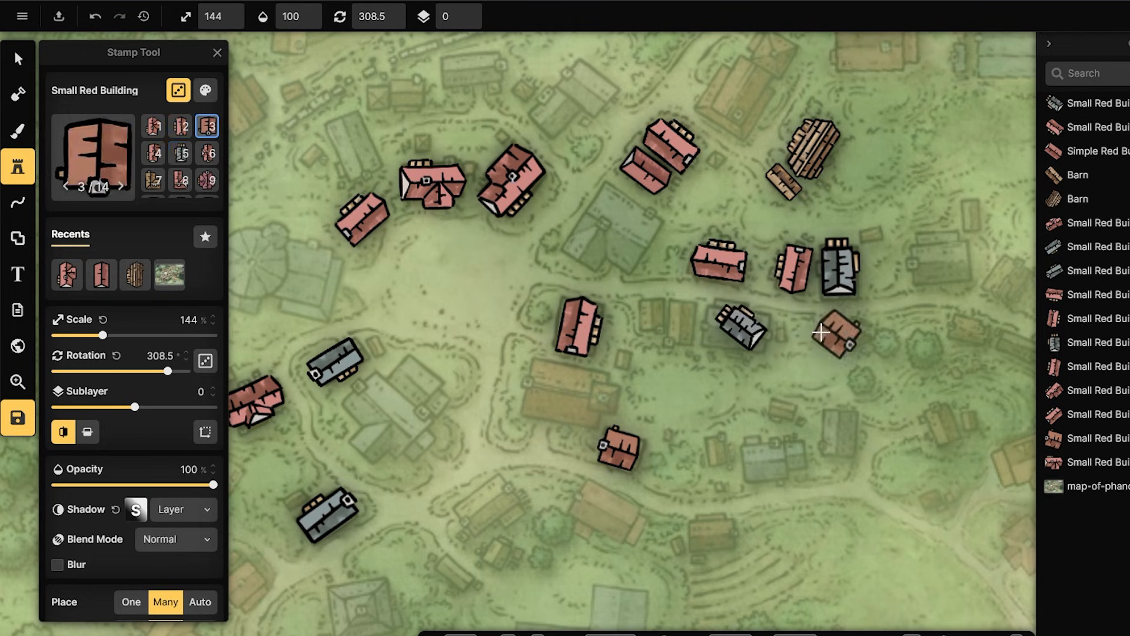
key("v")
left_click_drag(789, 312, 789, 363)
left_click(758, 352)
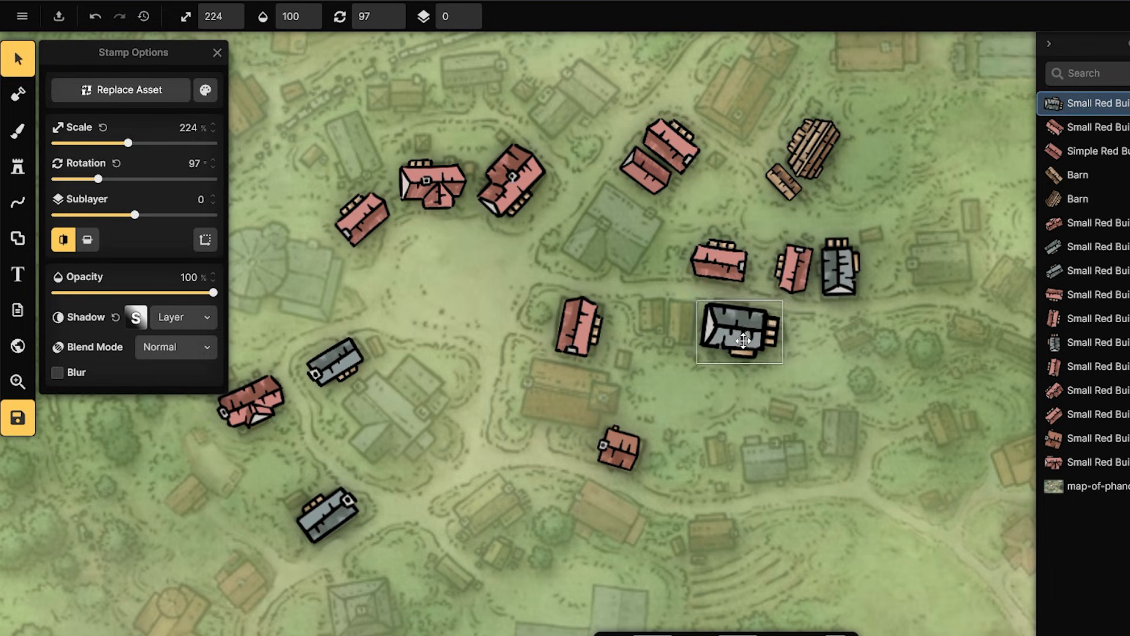
- Place Small Red Building variant 2 over the narrow reference house just west of the large grey building, scaled to 120% and rotated to 5 degrees
left_click(18, 170)
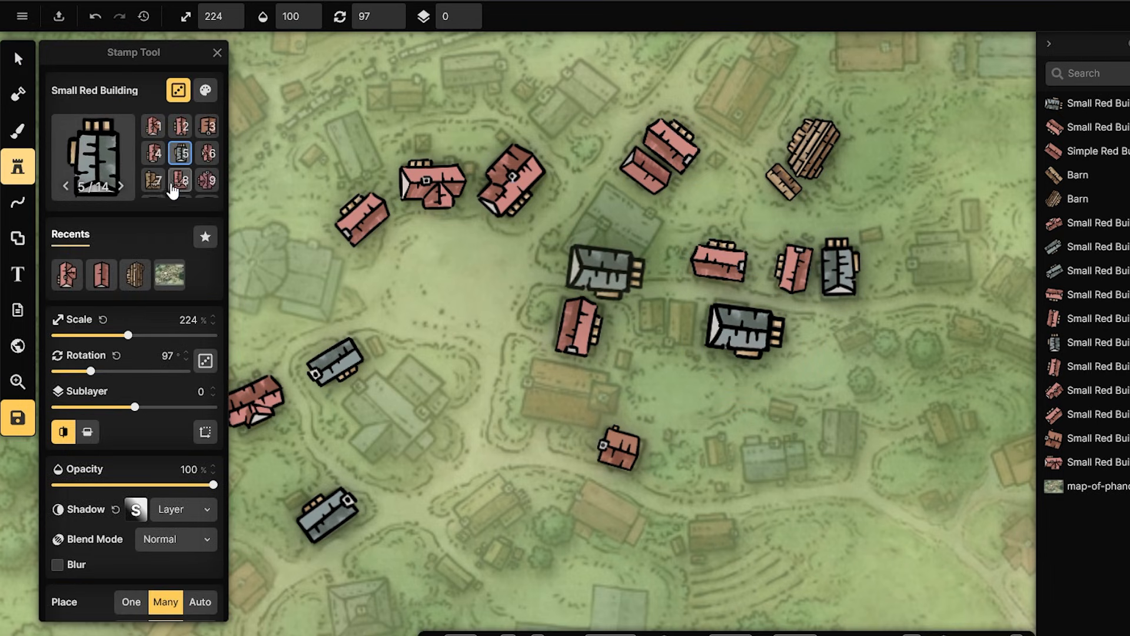
left_click(186, 130)
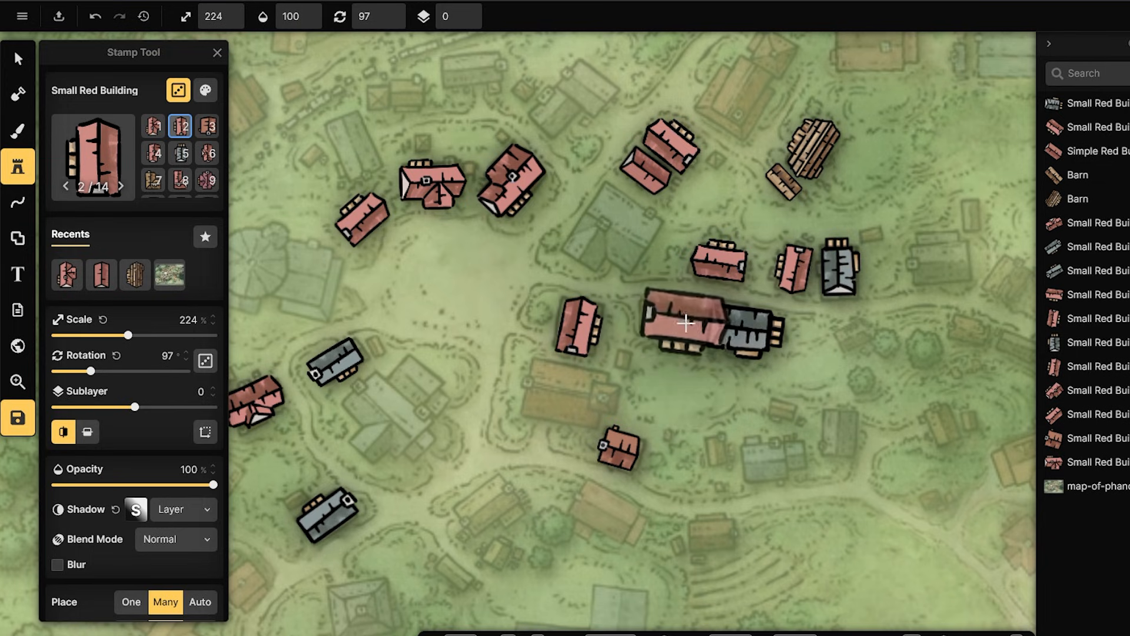
left_click(686, 321)
left_click(605, 269)
left_click(8, 63)
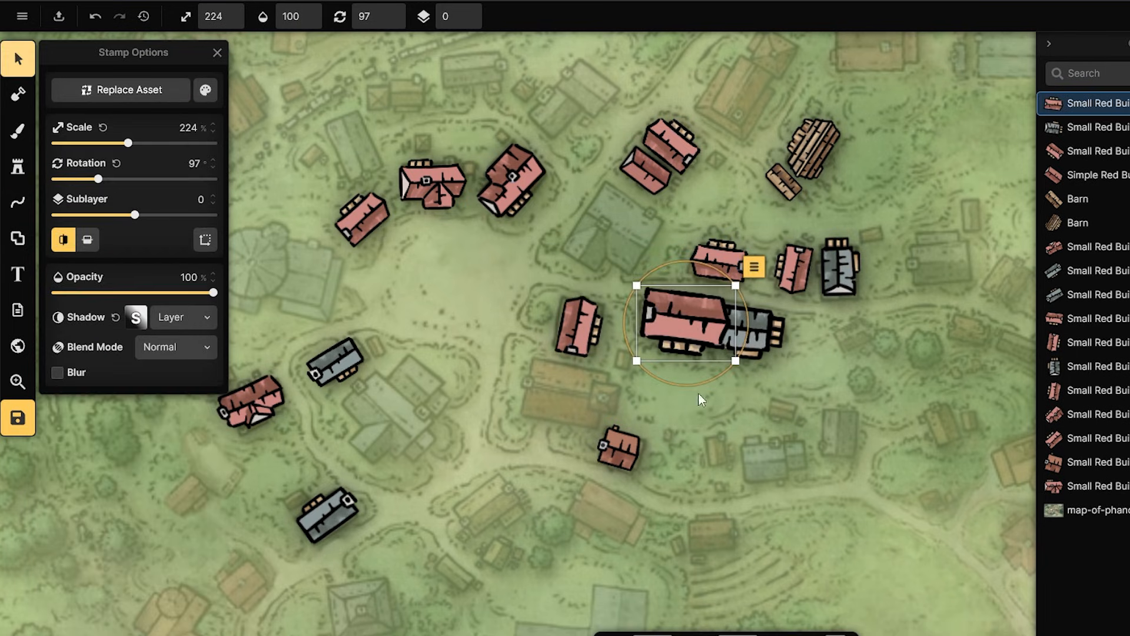
left_click_drag(709, 381, 722, 280)
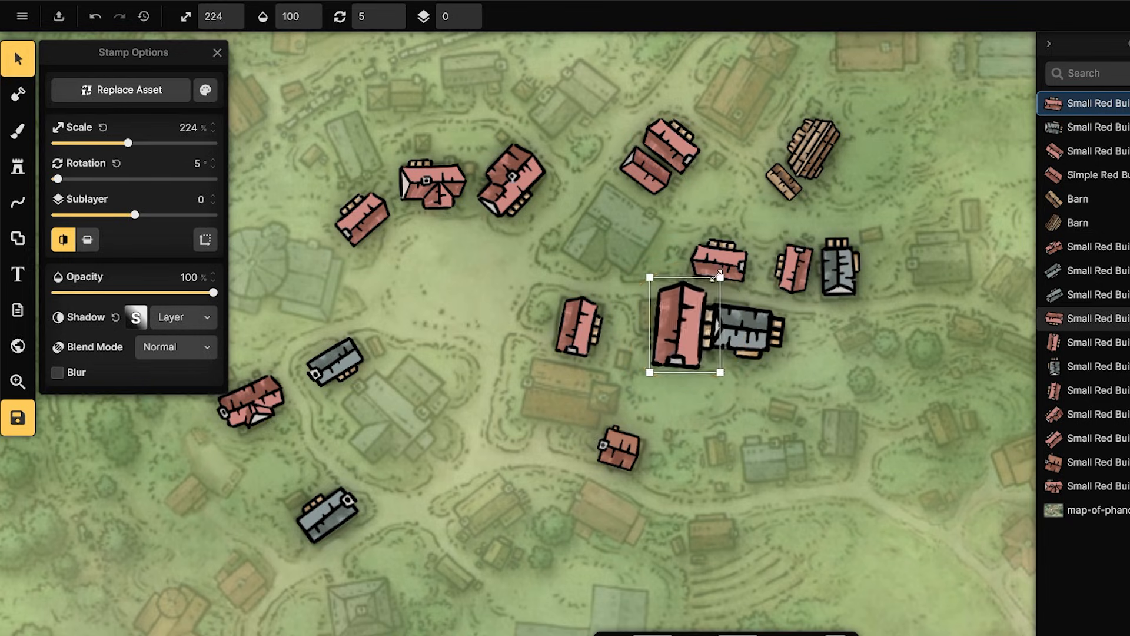
left_click_drag(667, 351, 680, 328)
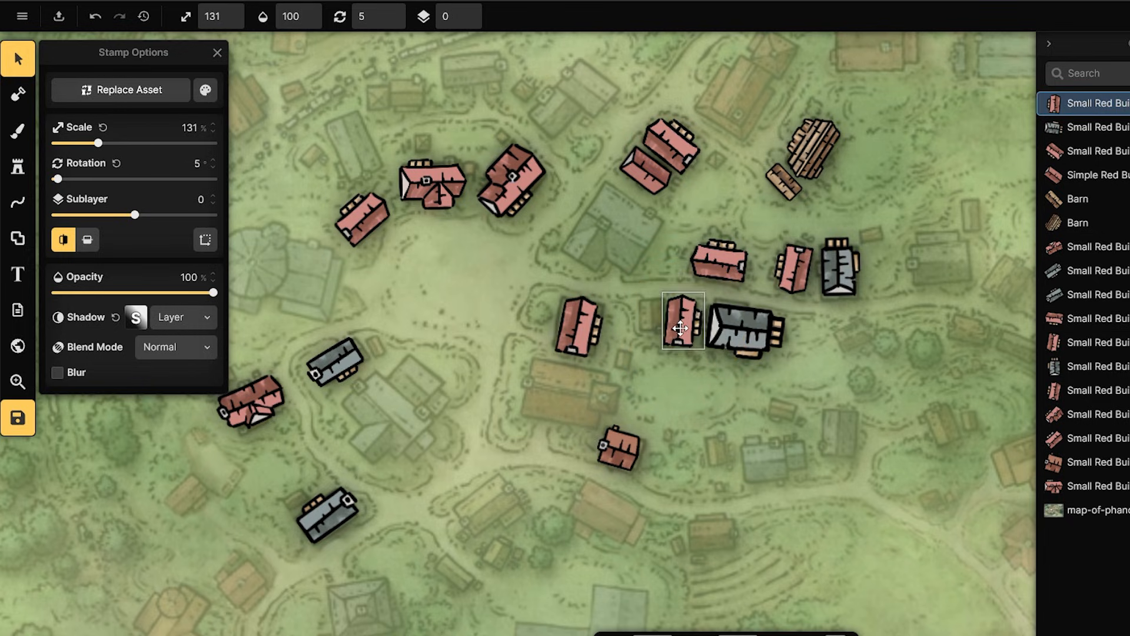
left_click_drag(703, 292, 679, 326)
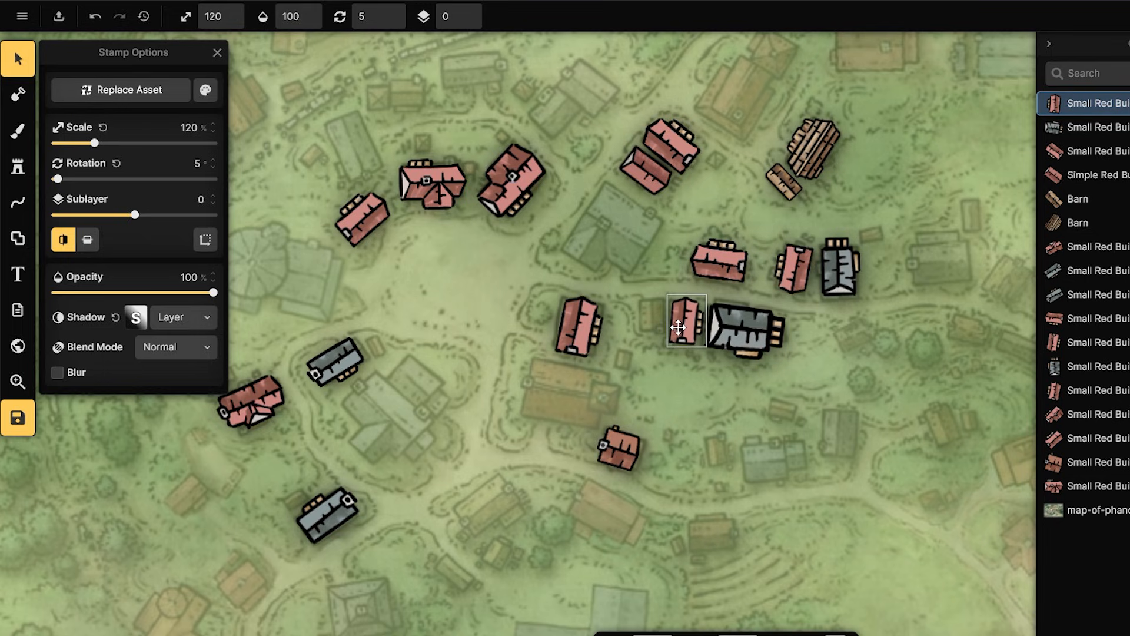
- Place Small Red Building variant 3 just west of the narrow house beside the large grey building, scaled to 99% and rotated to 4.5 degrees
left_click(18, 166)
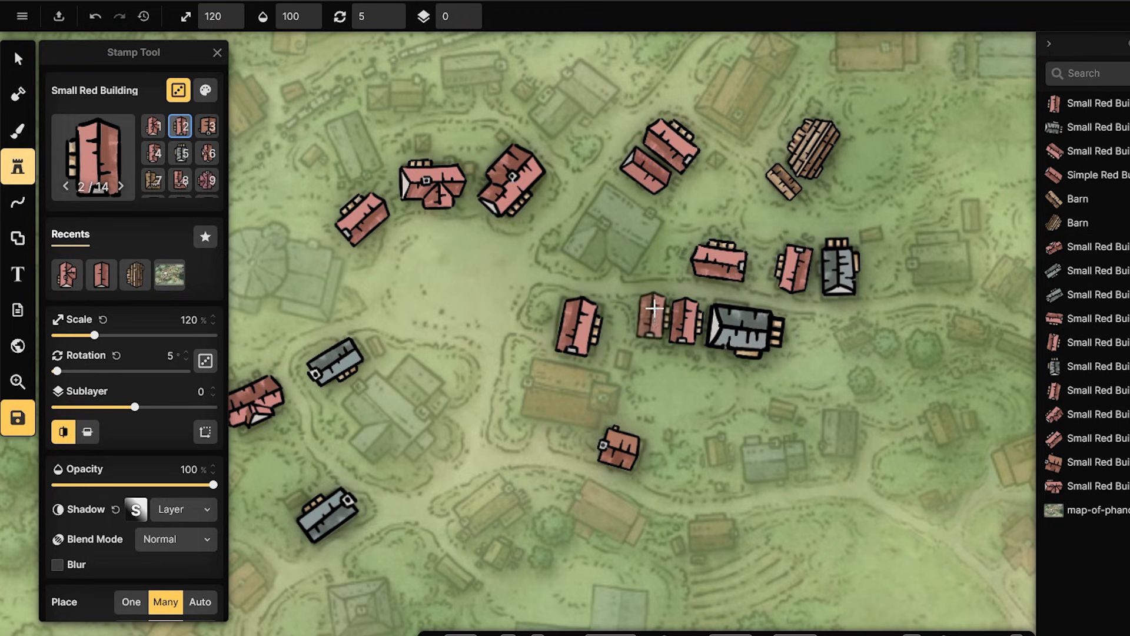
left_click(603, 274)
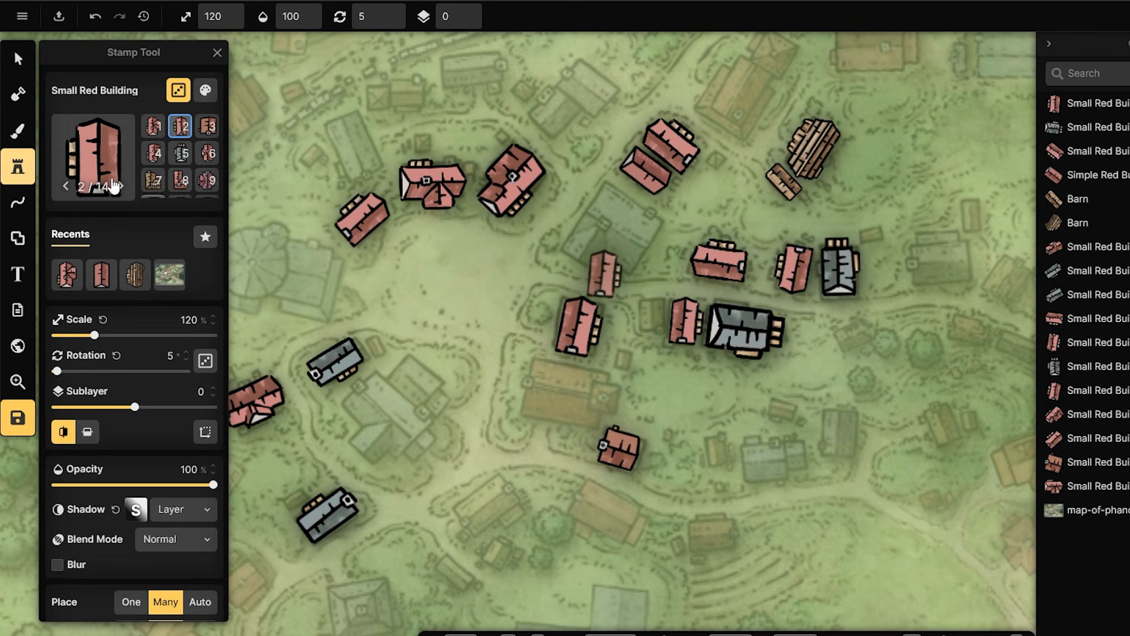
left_click(208, 127)
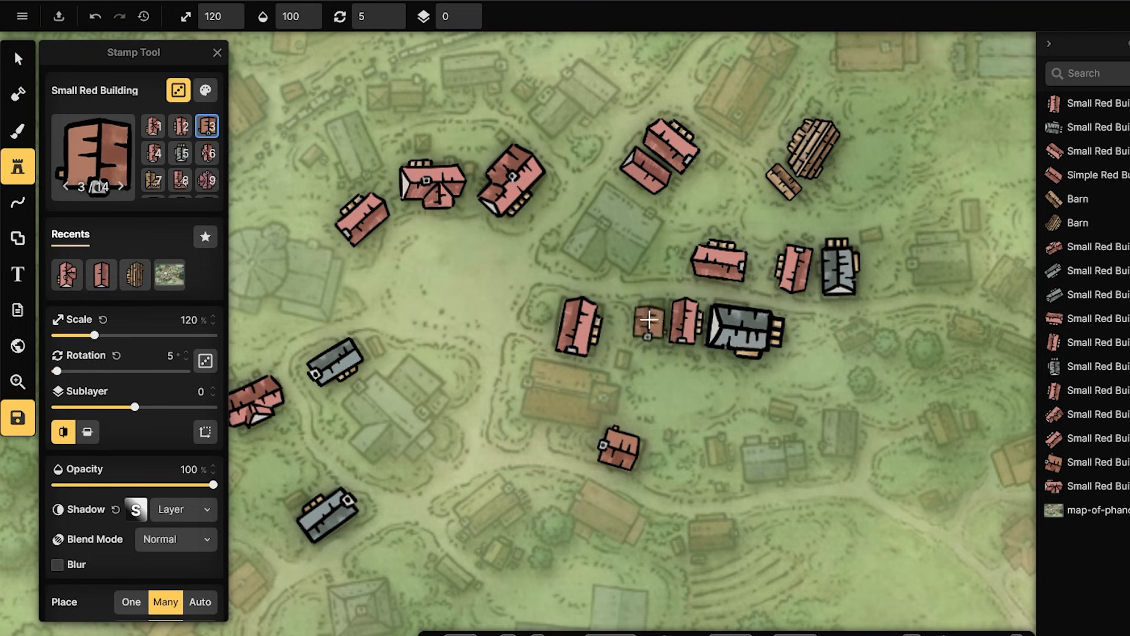
left_click(649, 315)
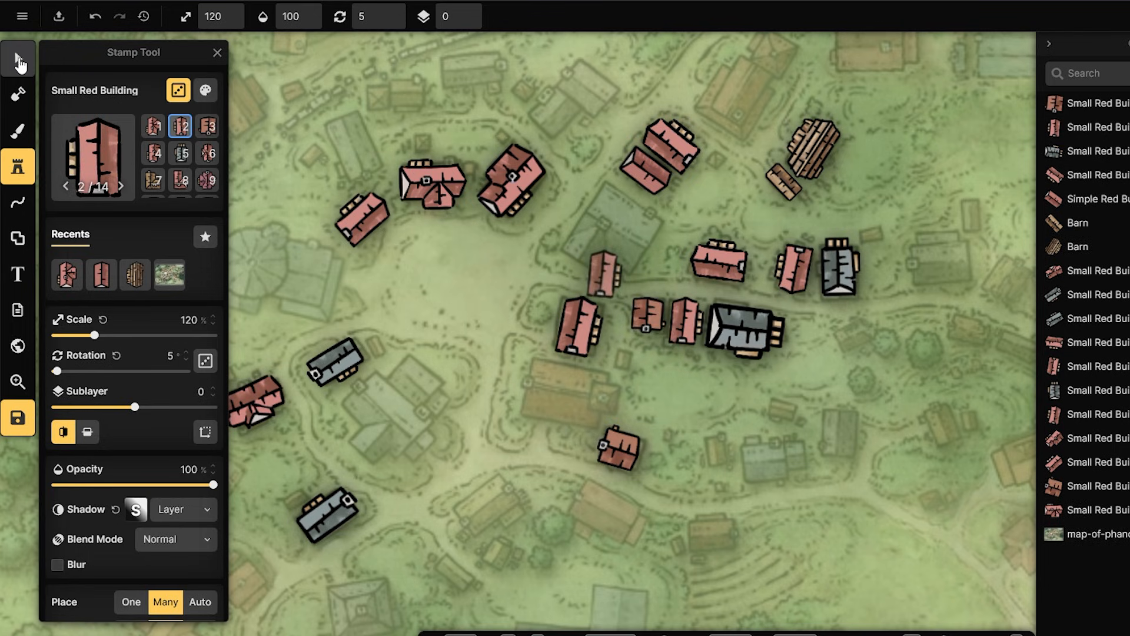
left_click(17, 58)
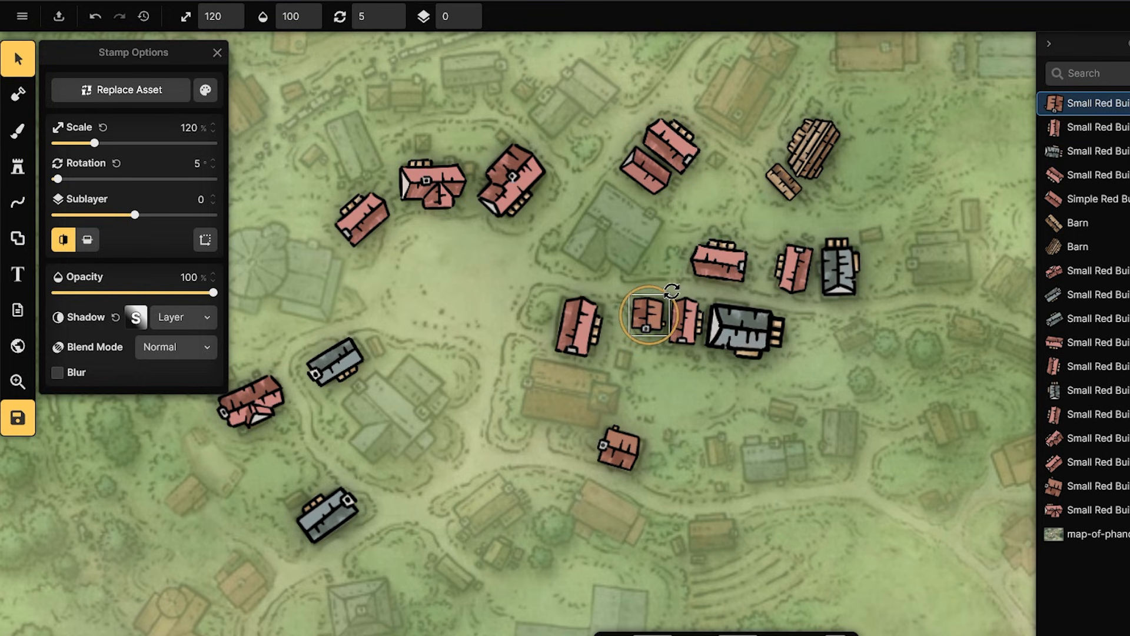
mouse_move(668, 295)
left_mouse_down()
mouse_move(629, 295)
mouse_move(655, 313)
left_mouse_up()
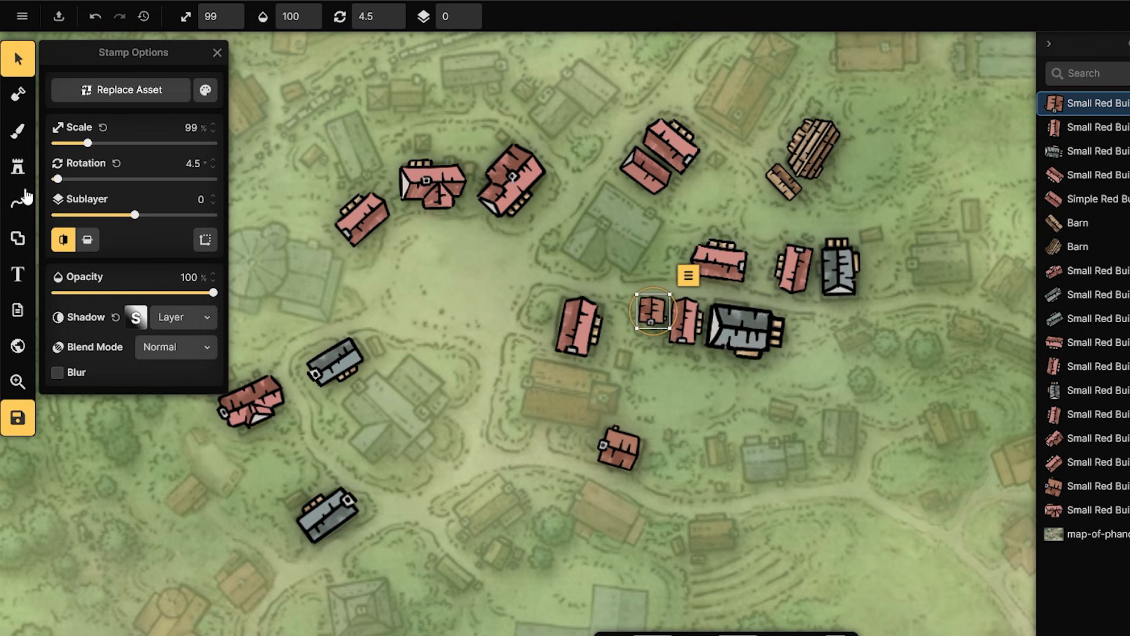
- Place Small Red Building variant 9 over the large grey reference building northeast of the town square, scaled to 226% and rotated to 296.5 degrees
left_click(16, 167)
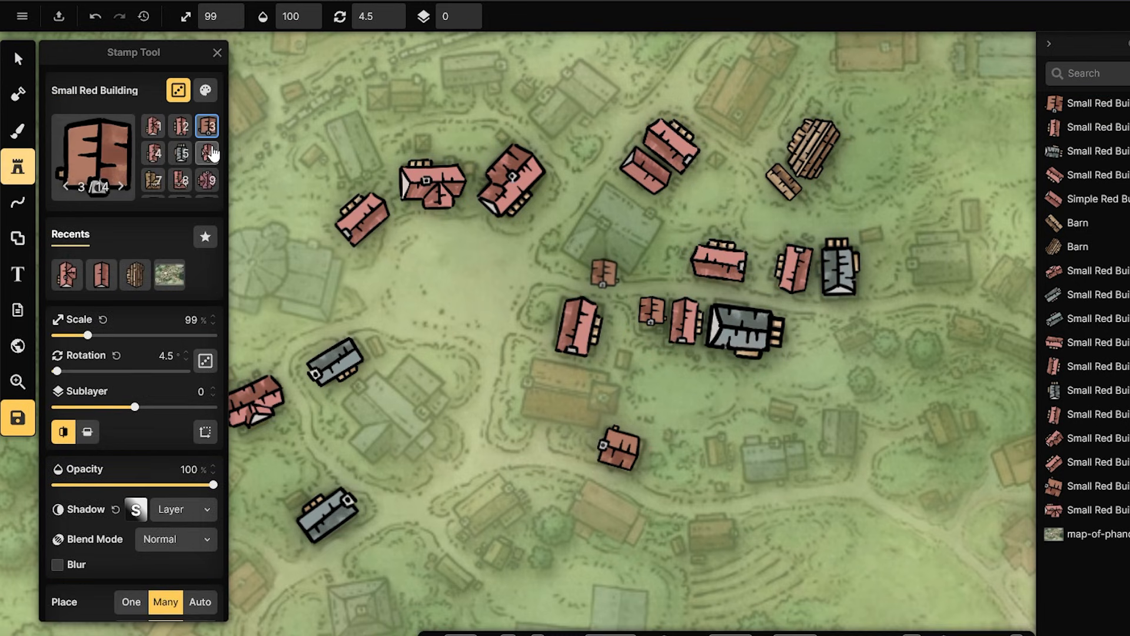
scroll(206, 175, "down", 1)
left_click(206, 127)
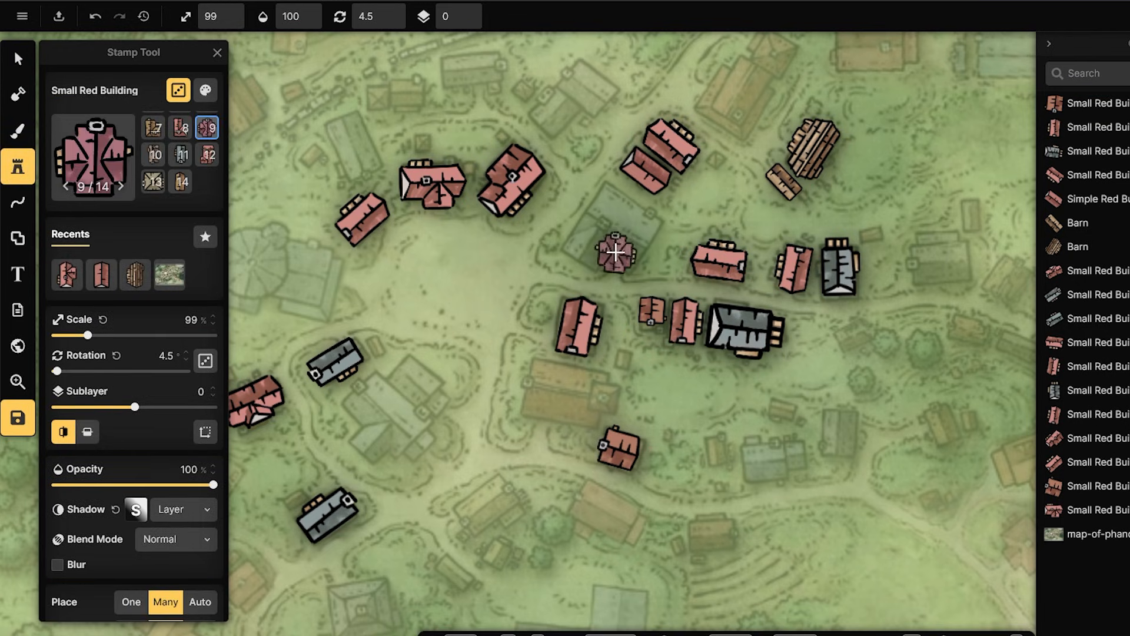
left_click(616, 235)
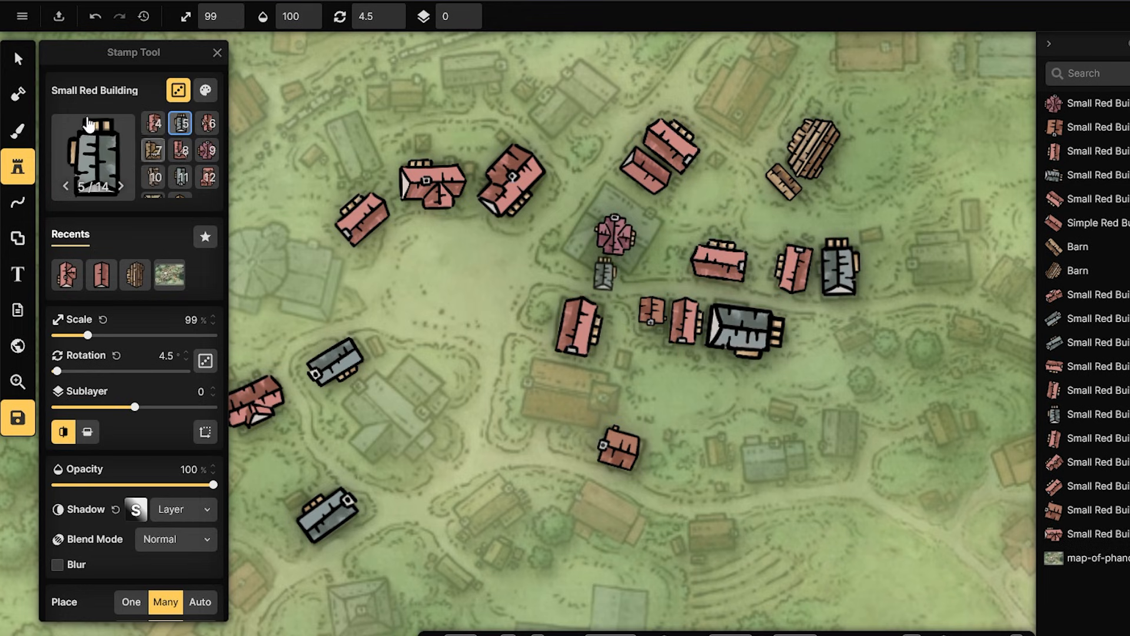
left_click(16, 61)
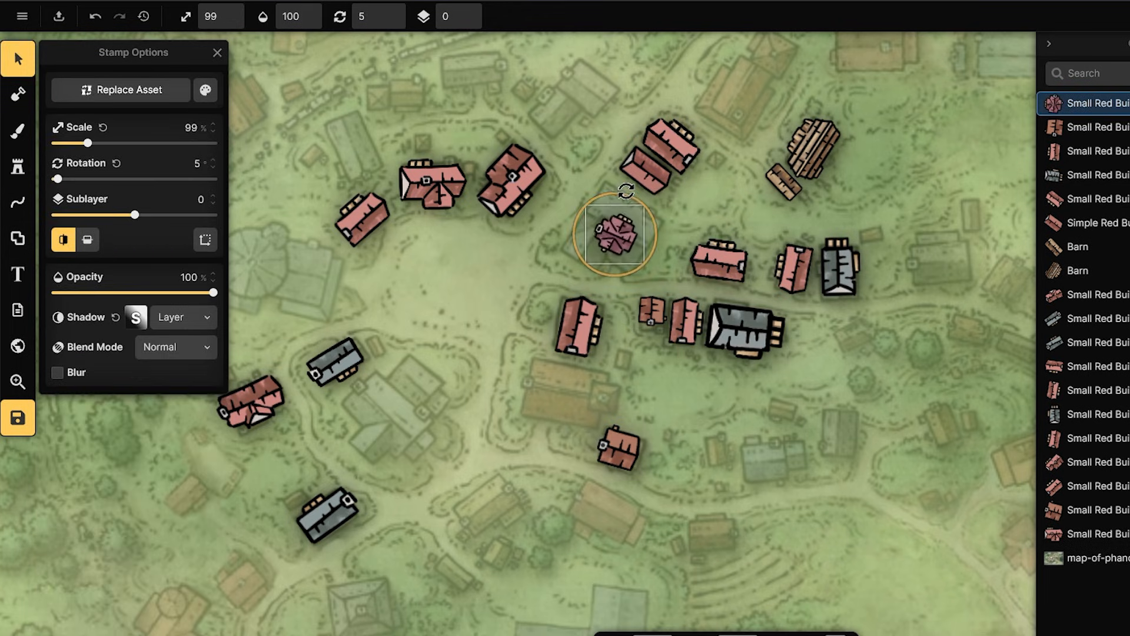
left_click_drag(661, 239, 677, 160)
left_click_drag(598, 261, 599, 264)
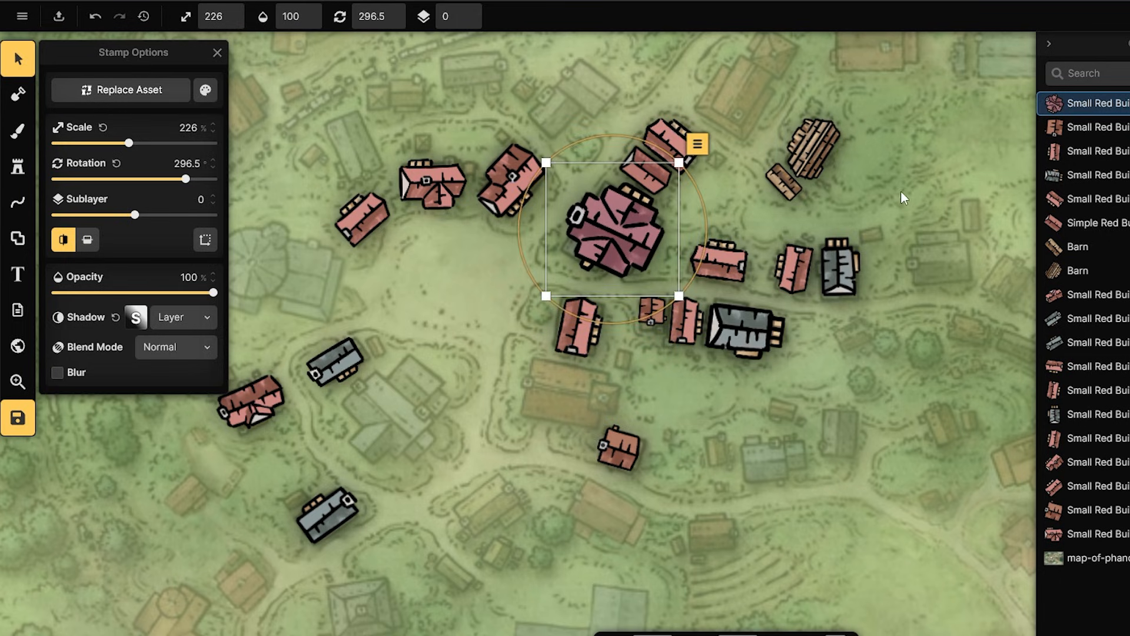
left_click(473, 316)
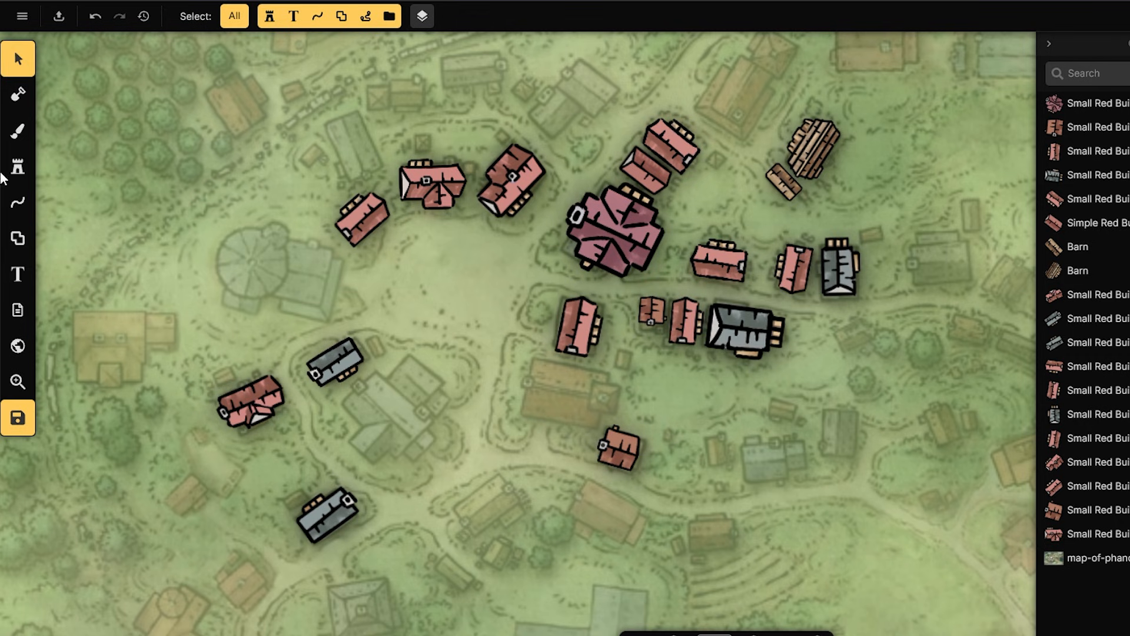
- Place Small Red Building variant 2 over the upright grey reference house in the southeast, scaled to 139% and rotated to 183.5 degrees
left_click(17, 167)
left_click(207, 179)
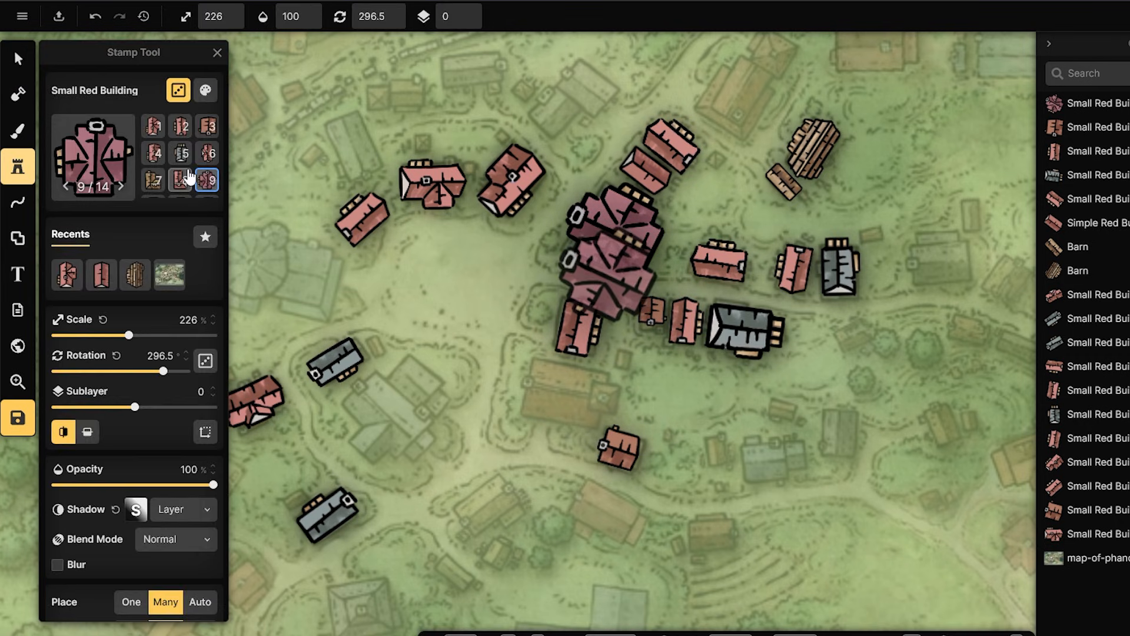
left_click(153, 125)
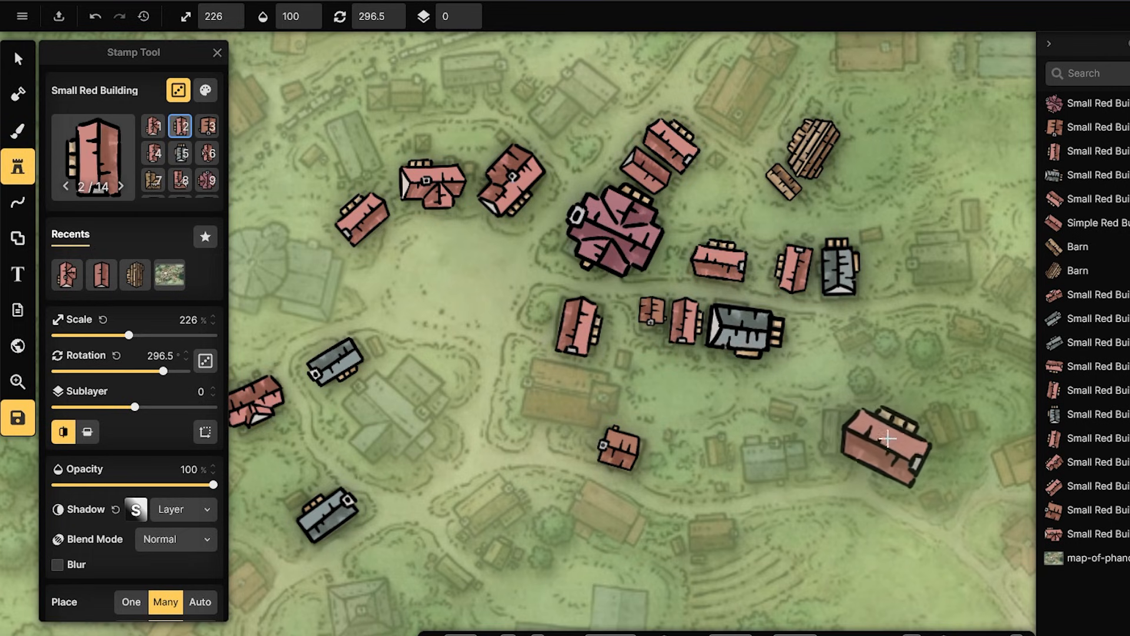
left_click(849, 425)
left_click(18, 58)
left_click_drag(897, 373, 863, 496)
left_click_drag(826, 441, 713, 376)
left_click_drag(844, 433, 838, 431)
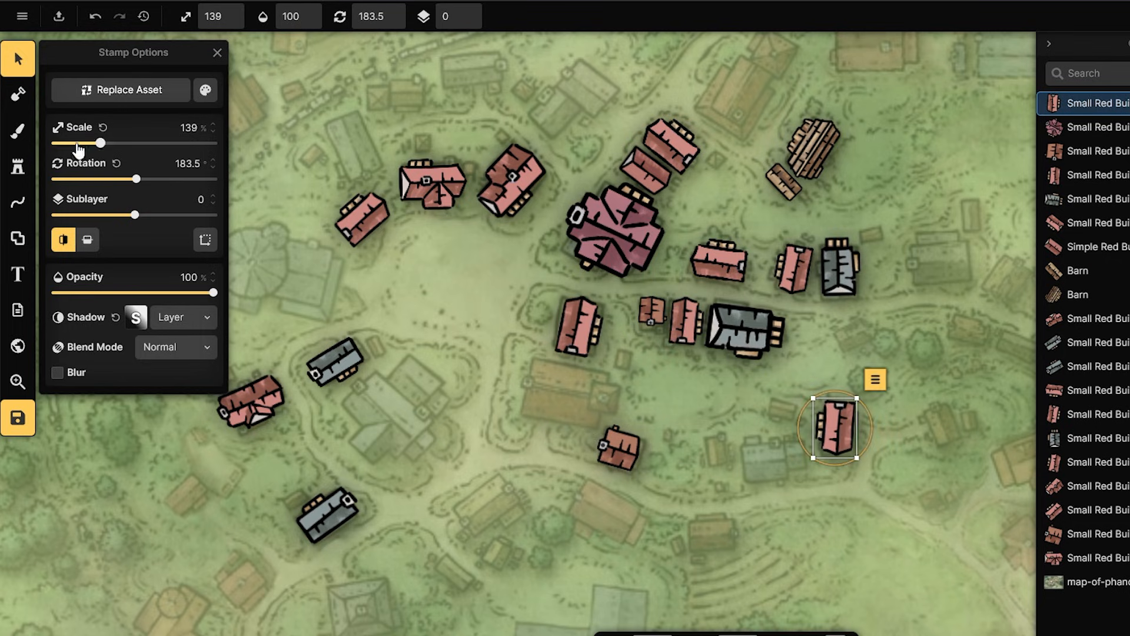
- Place Small Red Building variant 5 over the slanted grey reference house northwest of the town square, scaled to 208% and rotated to 331.5 degrees
left_click(27, 176)
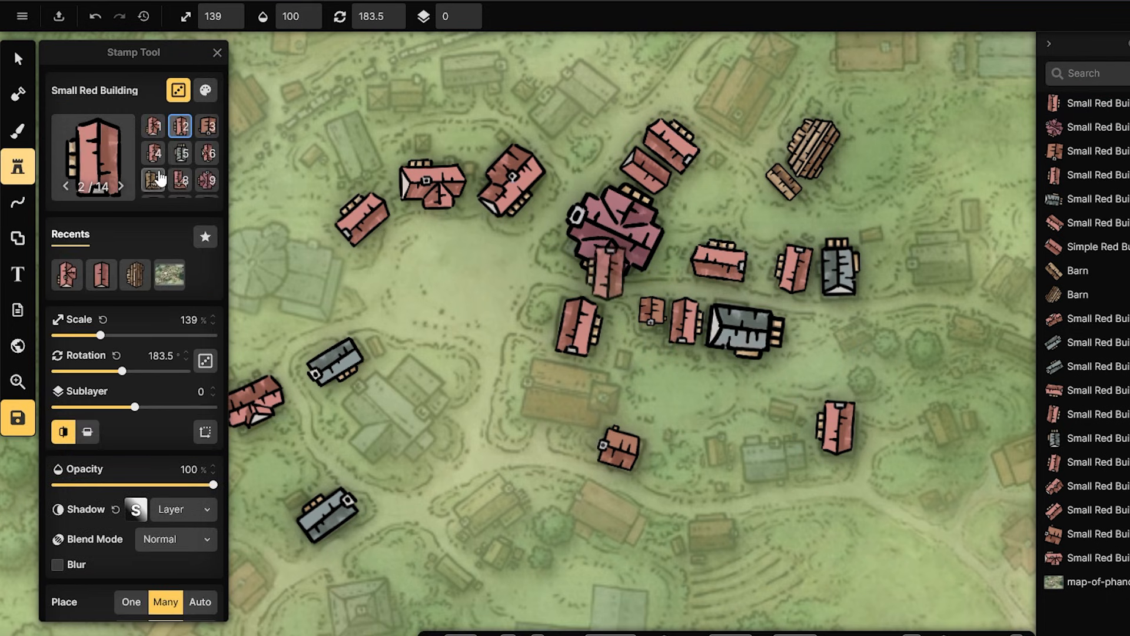
left_click_drag(398, 298, 563, 362)
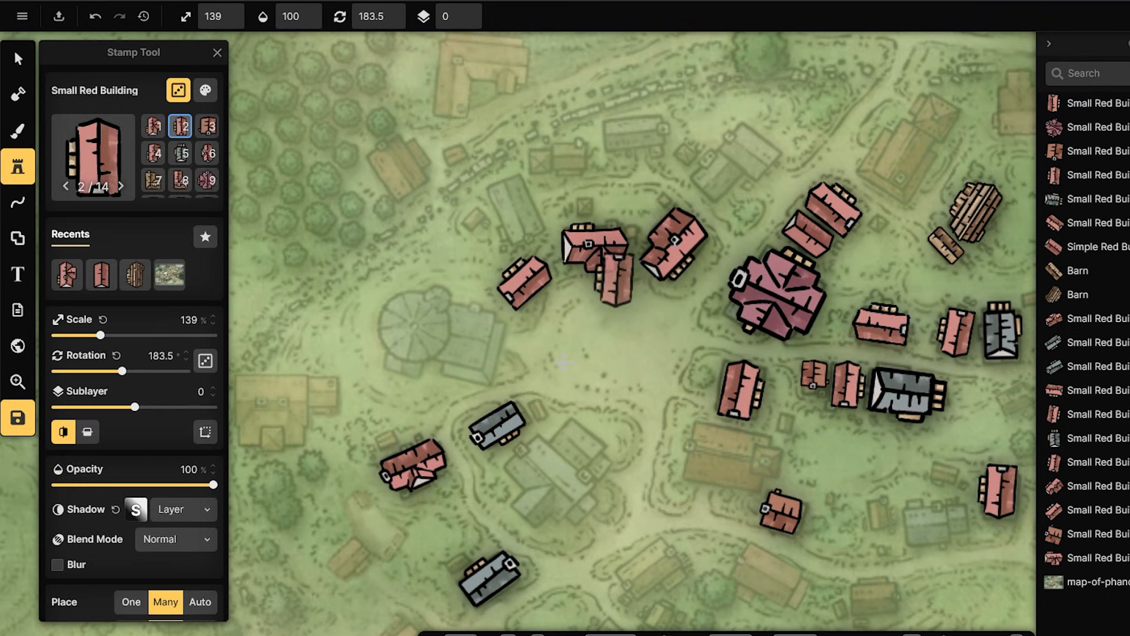
left_click(183, 172)
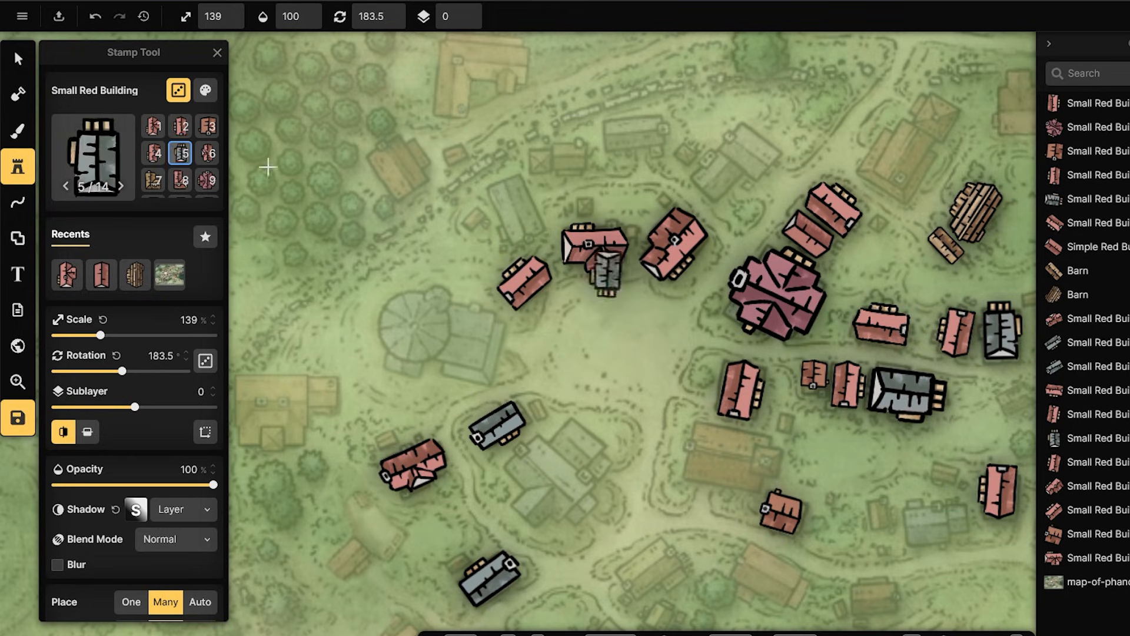
left_click(512, 209)
key("v")
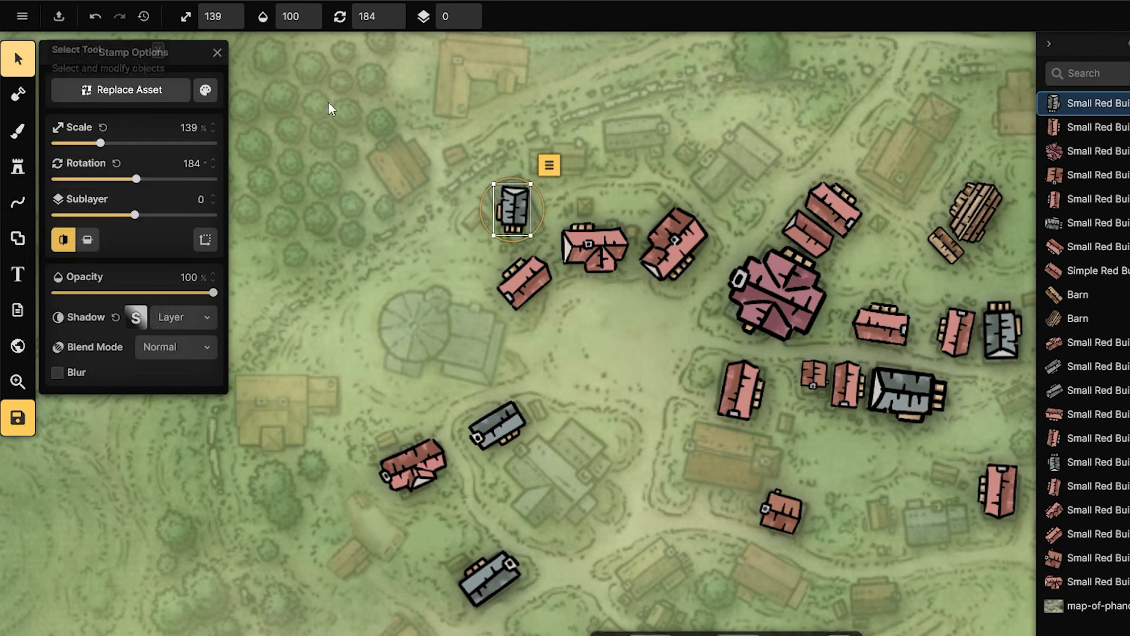
left_click_drag(553, 195, 484, 152)
left_click_drag(523, 215, 524, 238)
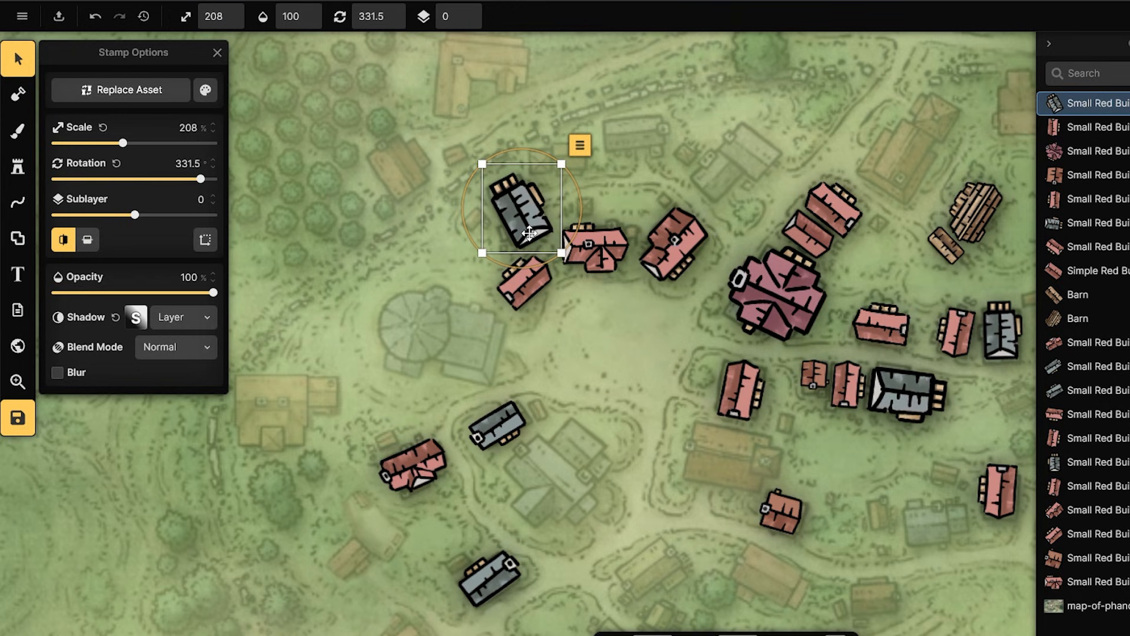
left_click(616, 181)
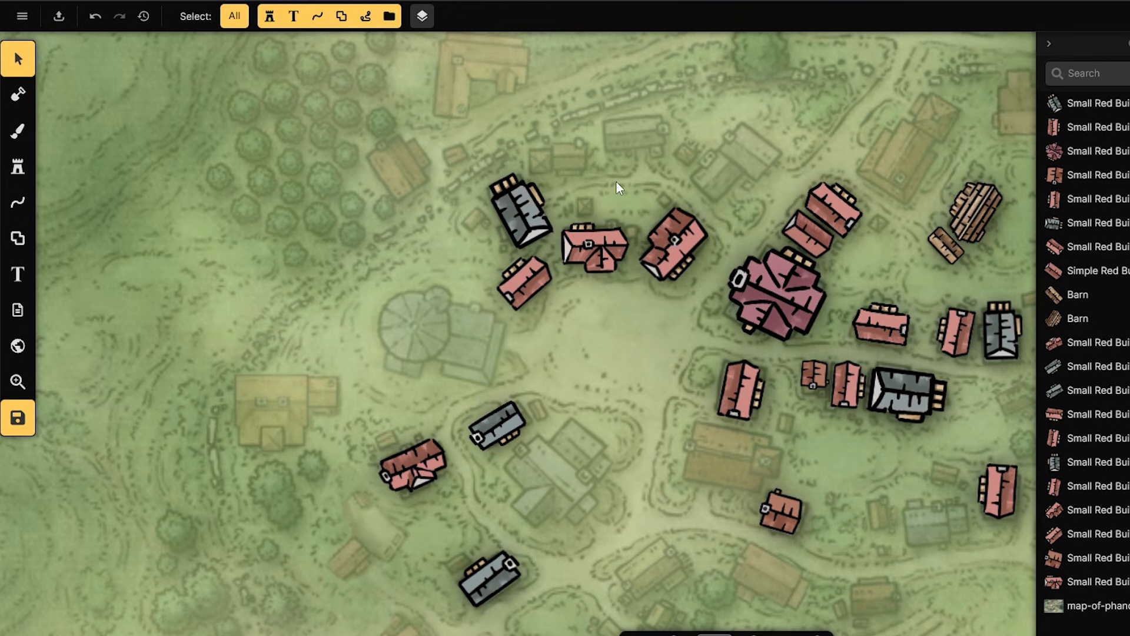
- Place Small Red Building variant 2 over the long reference house northeast of the slanted grey building, scaled to 111% and rotated to 268 degrees
left_click(18, 168)
left_click(181, 153)
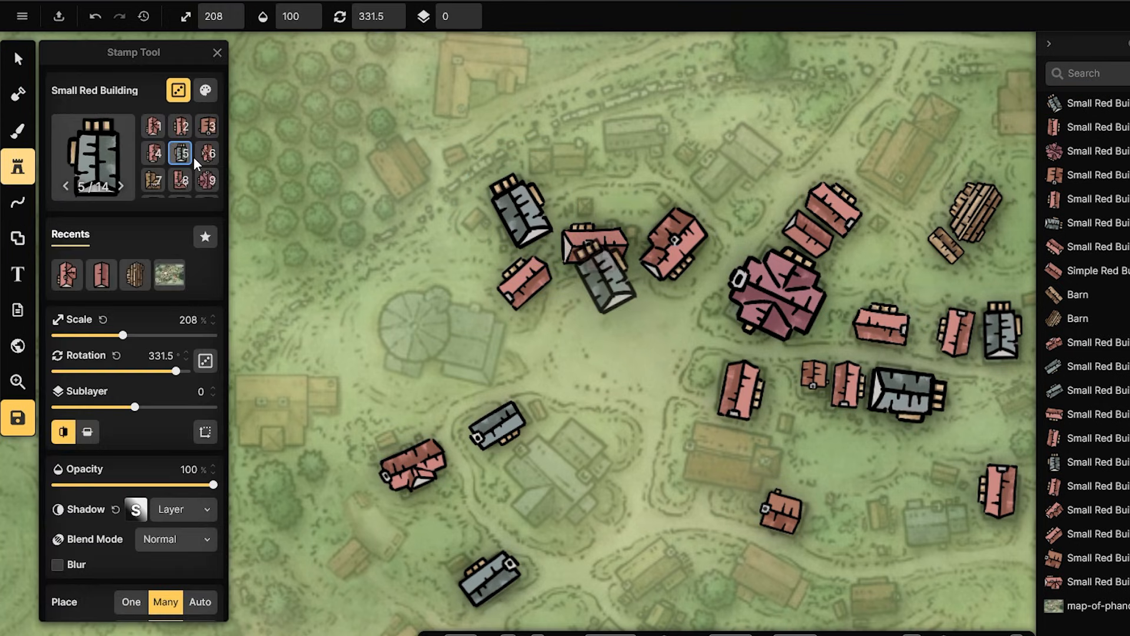
left_click(181, 126)
left_click(609, 162)
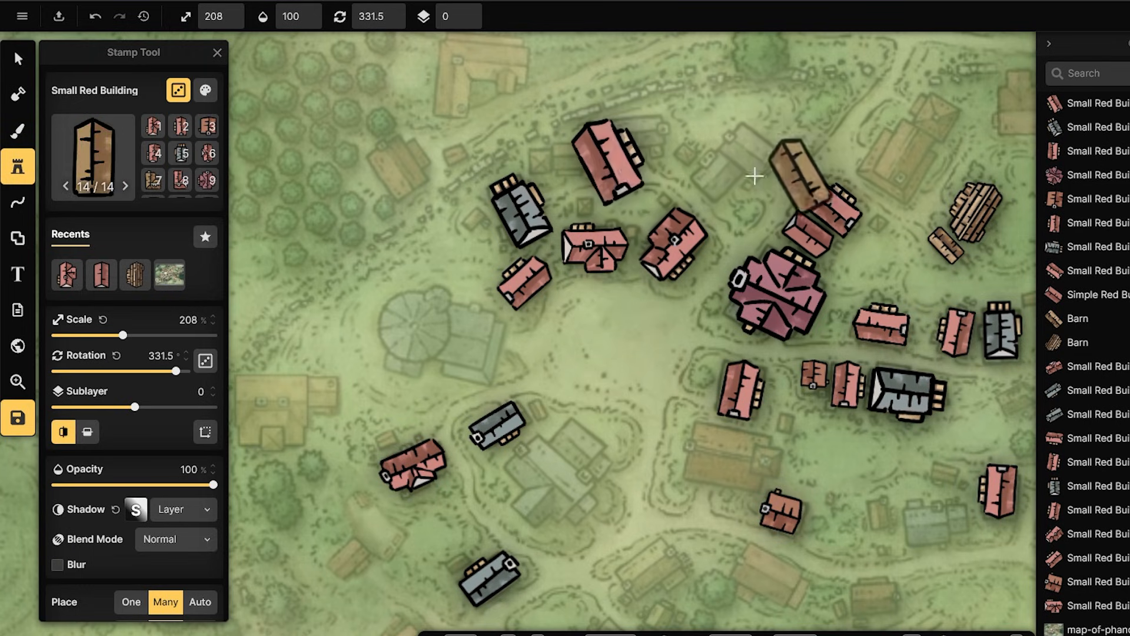
left_click(10, 66)
left_click(609, 163)
left_click_drag(656, 206, 584, 155)
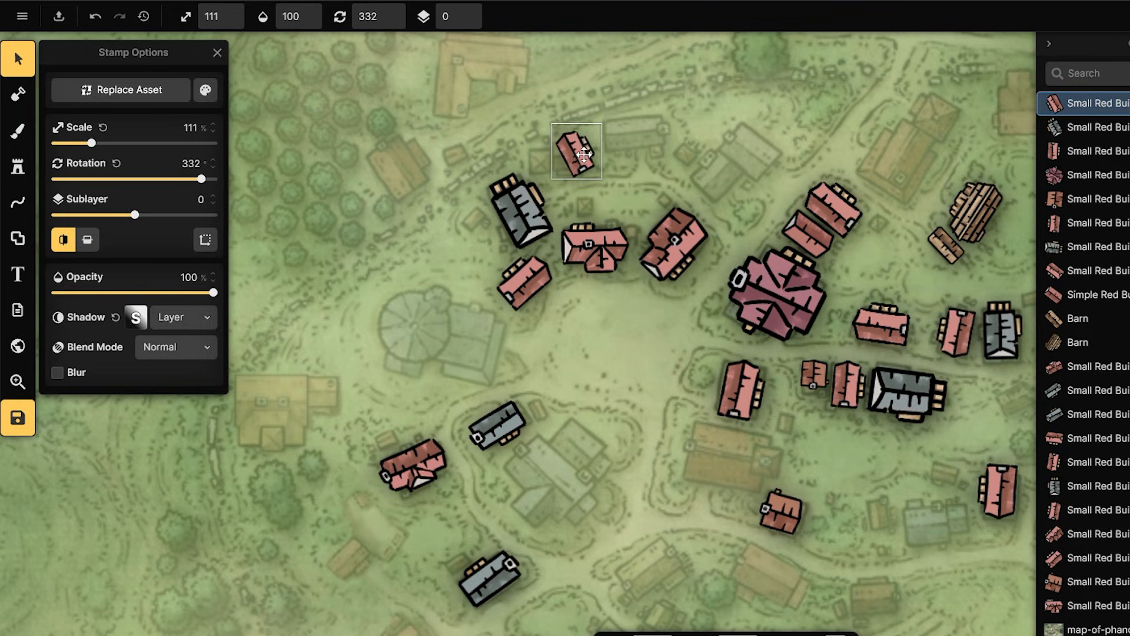
left_click_drag(619, 103, 566, 157)
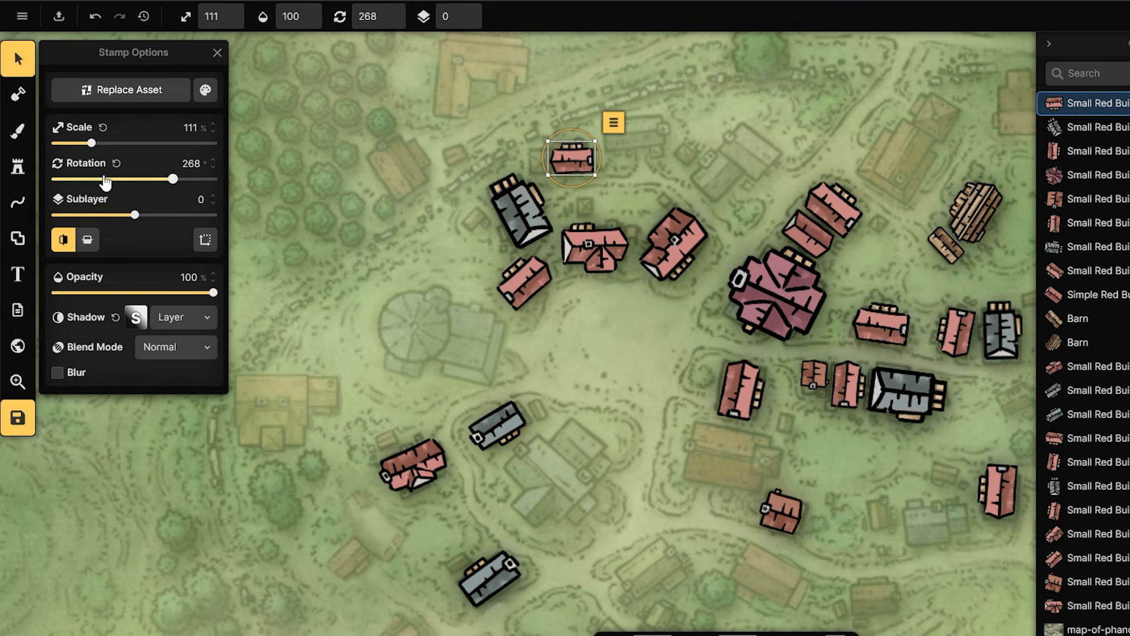
- Join Small Red Building variant 3 to the west end of the northern long house, scaled to 99% and rotated to 88 degrees
left_click(24, 168)
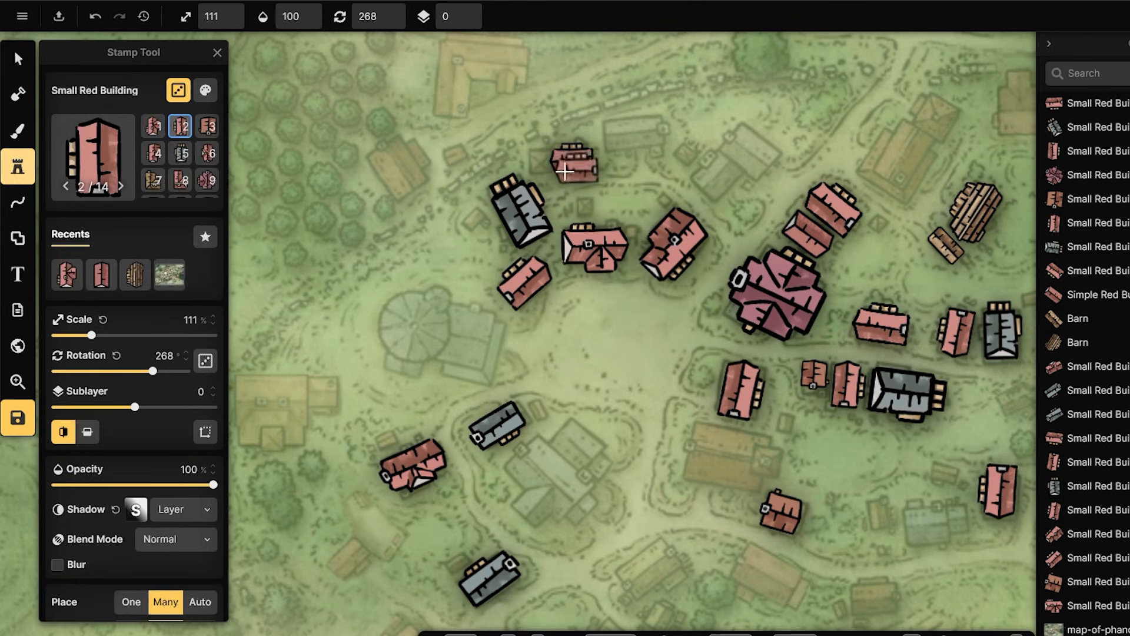
left_click(213, 129)
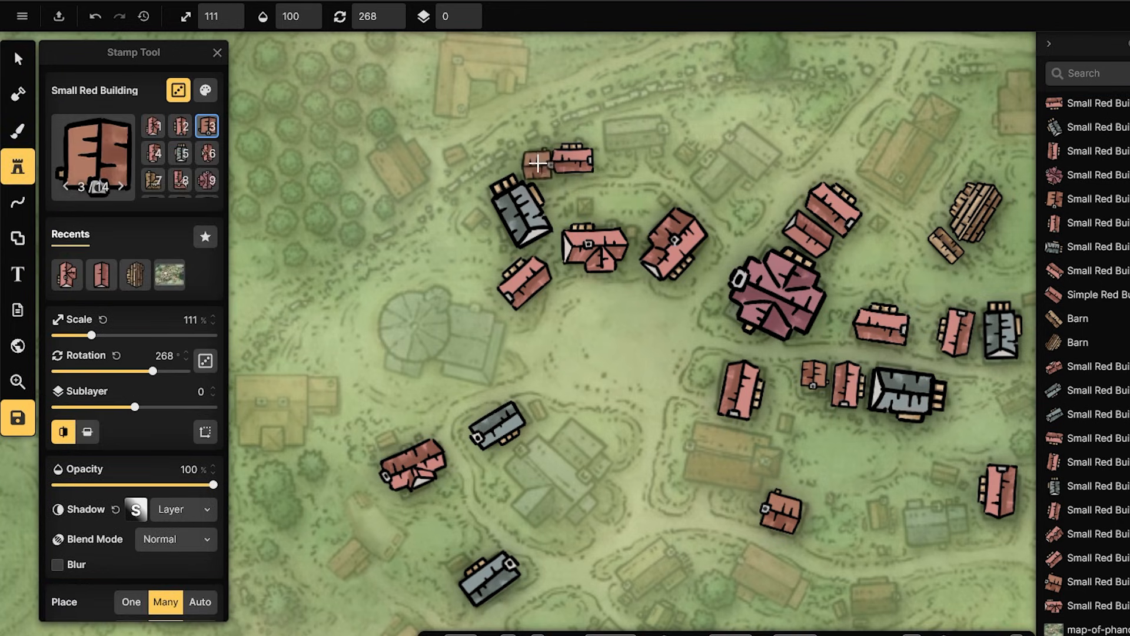
left_click(541, 158)
left_click(18, 58)
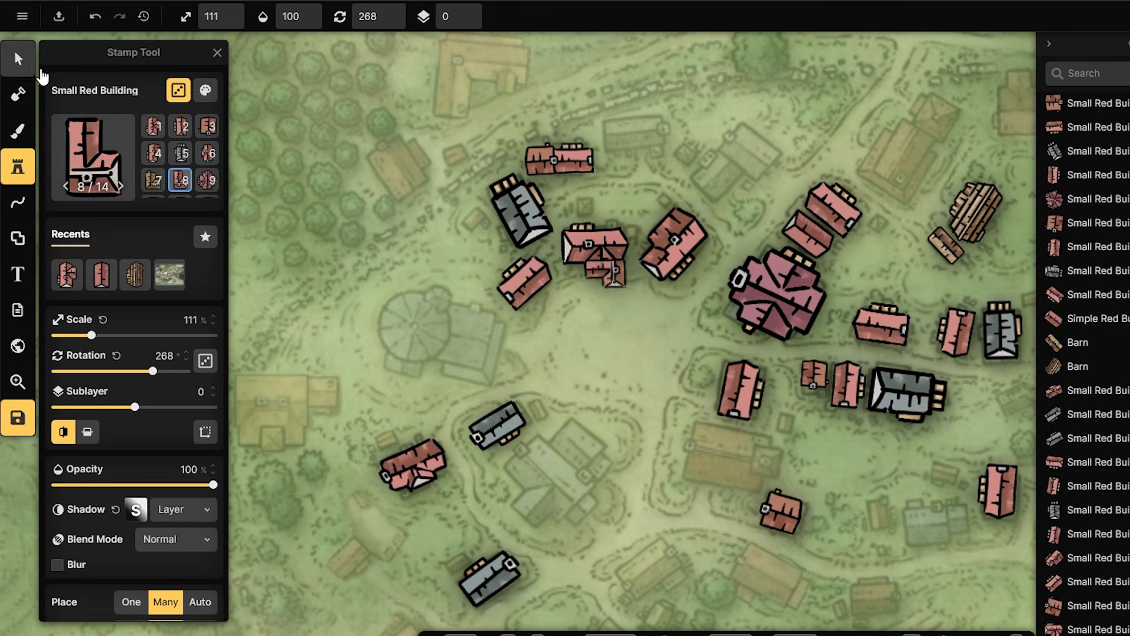
left_click_drag(562, 143, 500, 177)
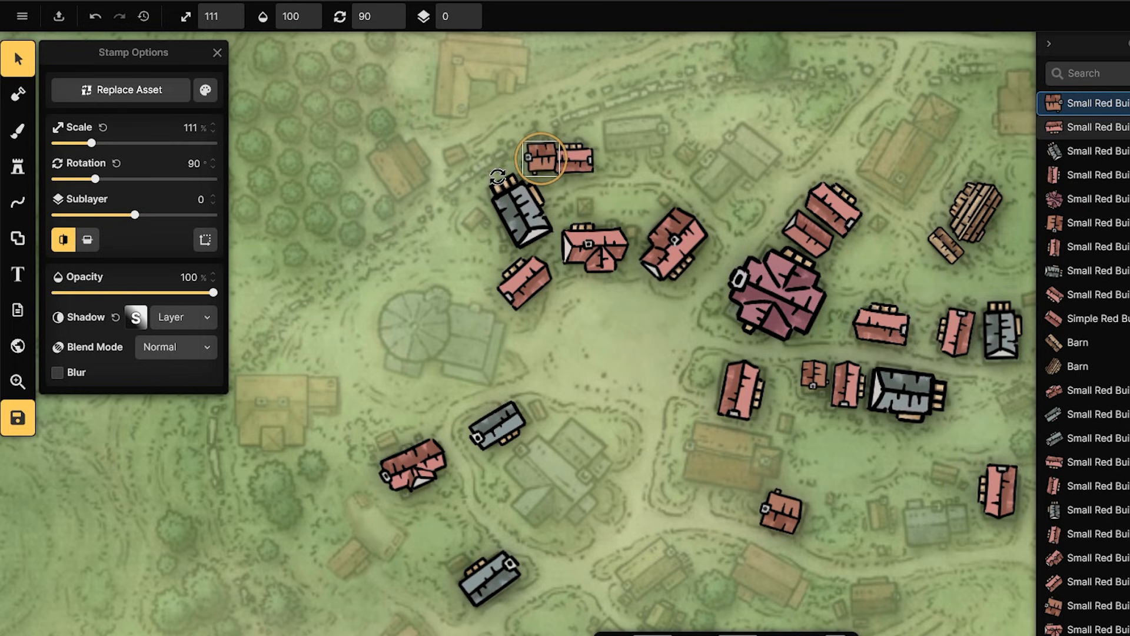
left_click(540, 165)
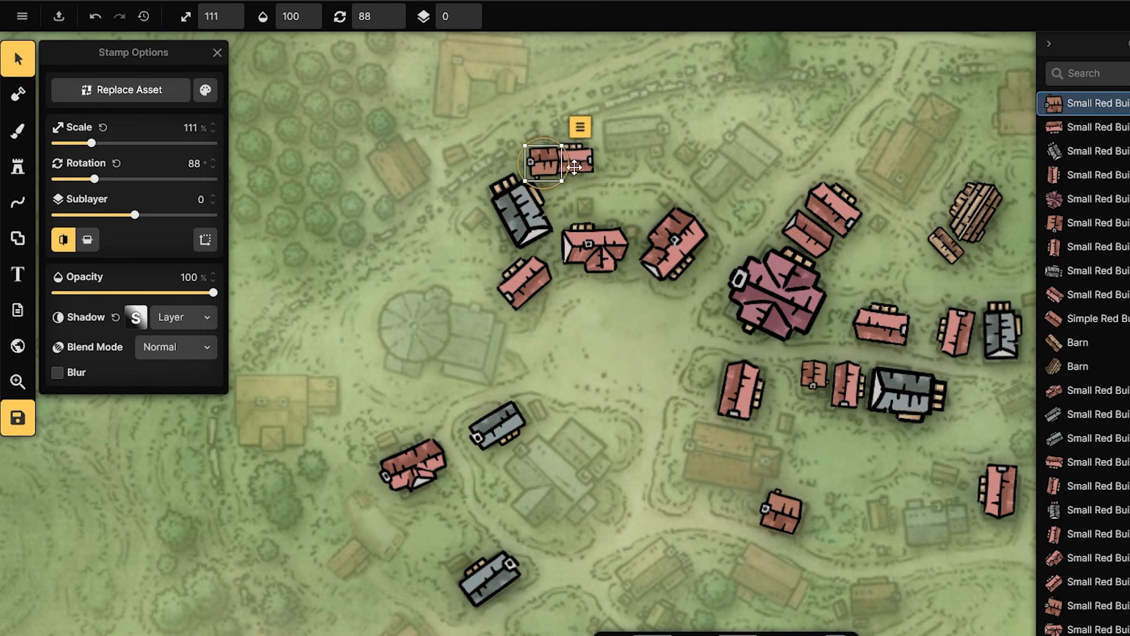
mouse_move(521, 143)
left_mouse_down()
mouse_move(533, 154)
mouse_move(521, 141)
left_mouse_up()
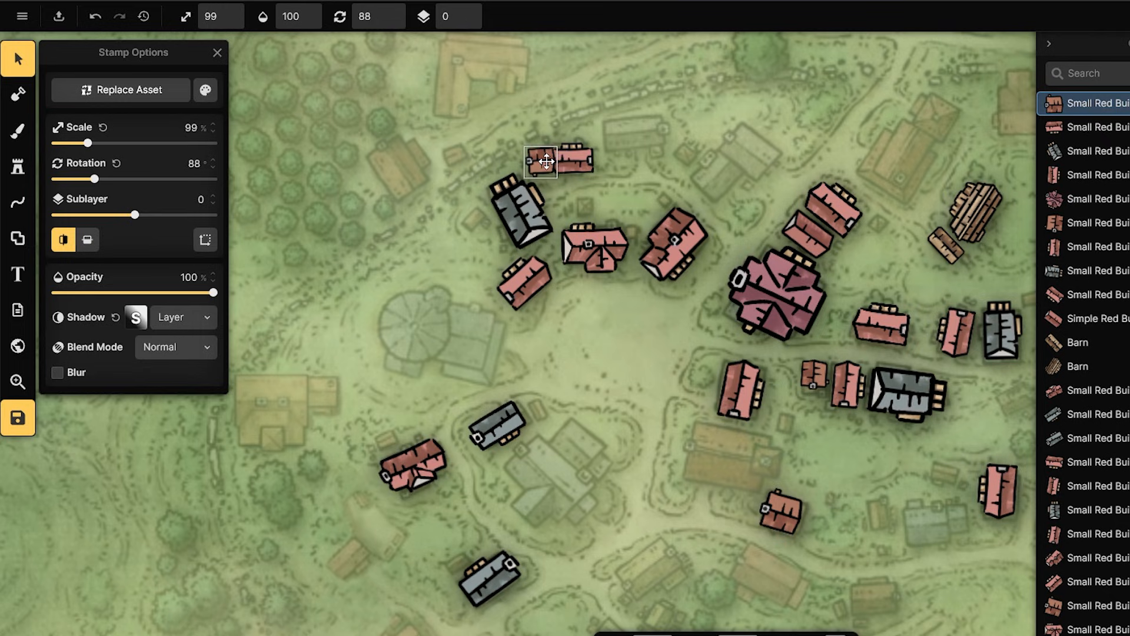
left_click_drag(546, 163, 542, 165)
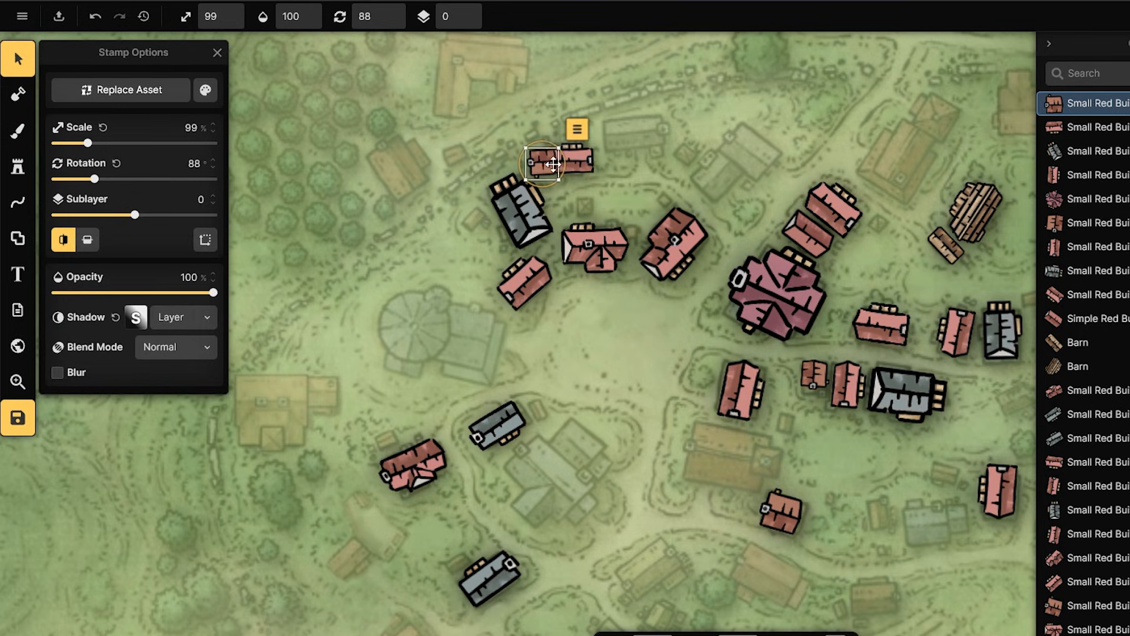
left_click(837, 145)
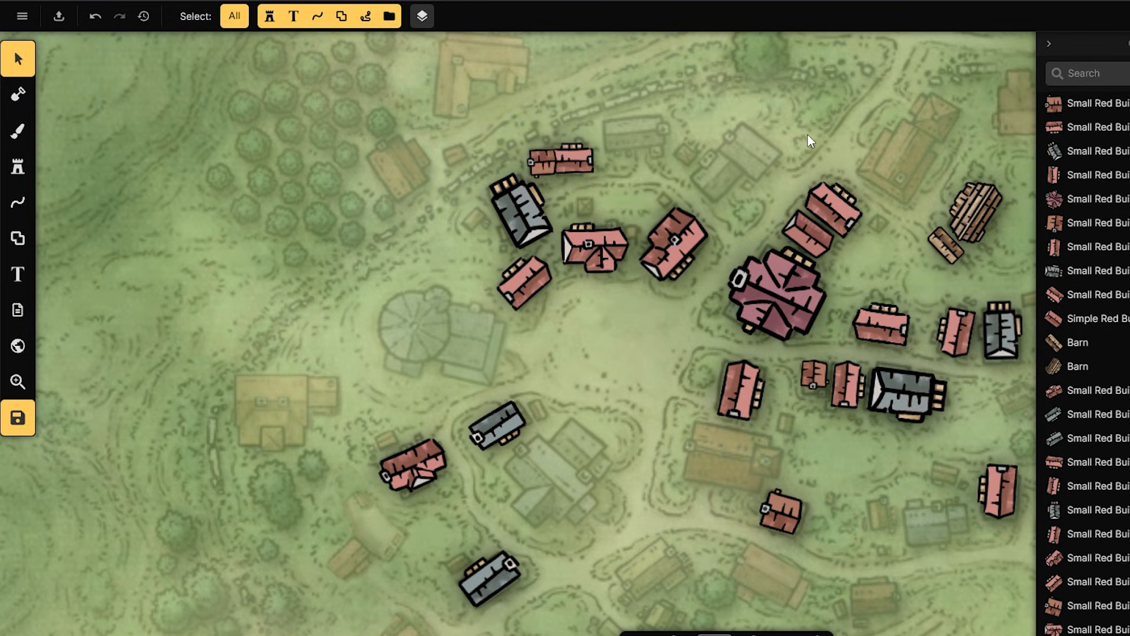
- Set the sublayer of the variant 3 building at the northern long house's west end to -2
left_click(542, 160)
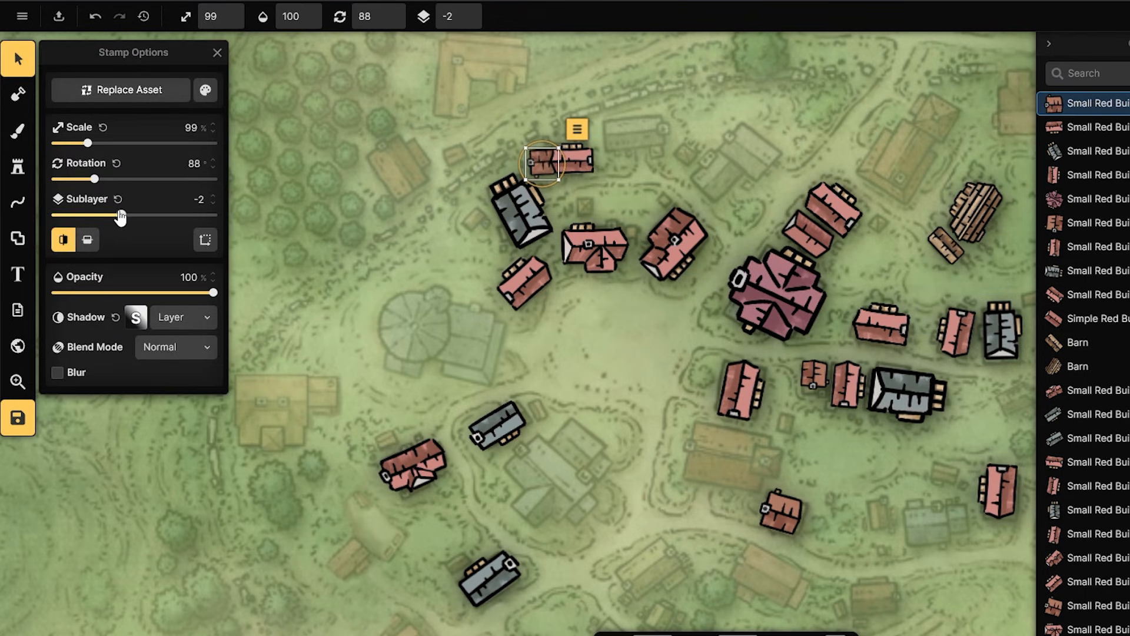
left_click_drag(122, 217, 119, 216)
left_click(635, 182)
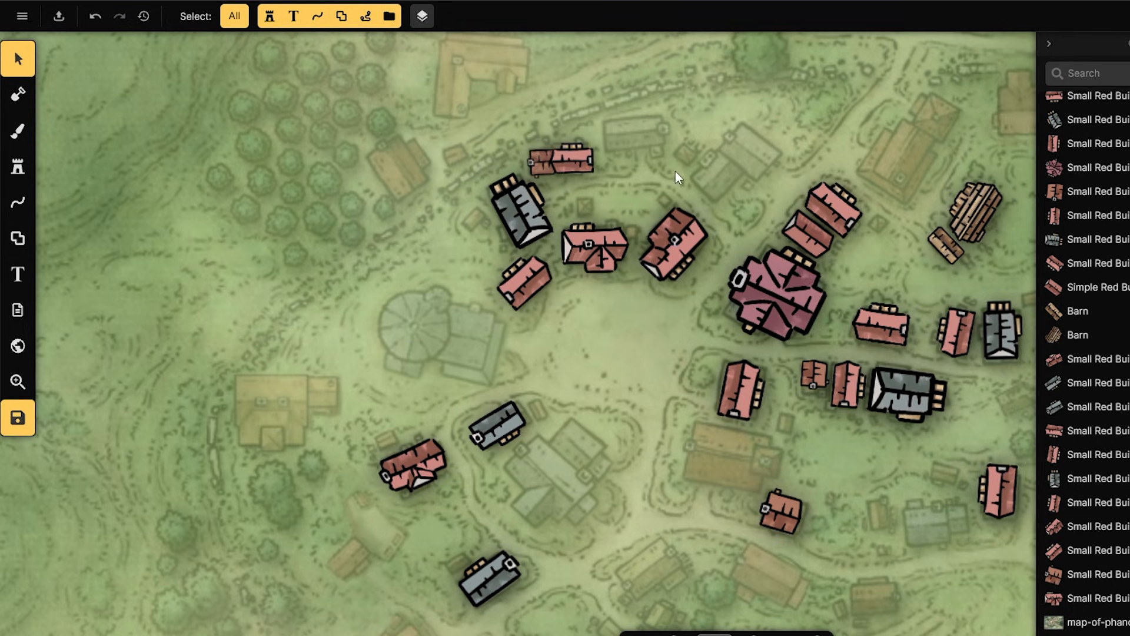
- Place Small Red Building variant 5 over the grey reference house northeast of the northern long house, scaled to 205% with sublayer 0
scroll(676, 171, "down", 4)
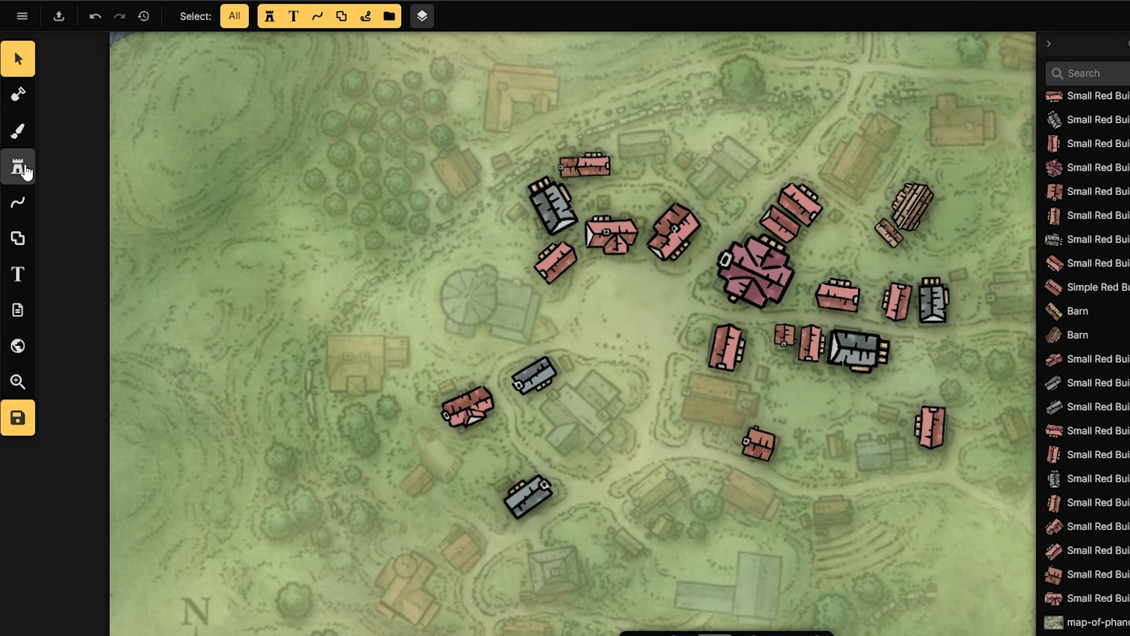
left_click(23, 171)
left_click(183, 156)
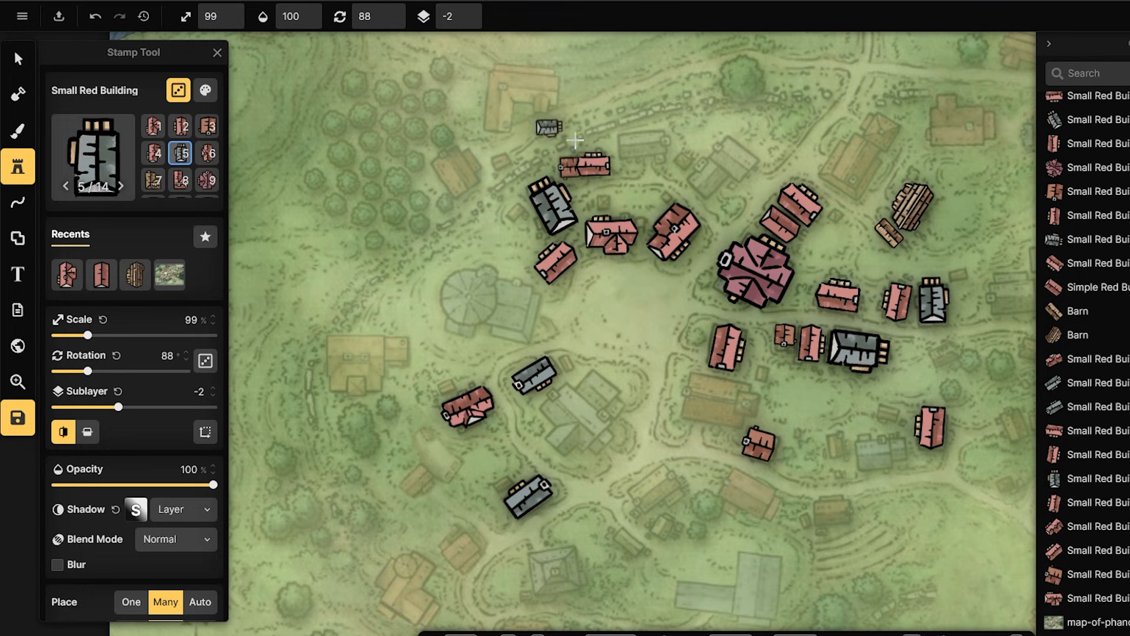
left_click(638, 143)
left_click(18, 58)
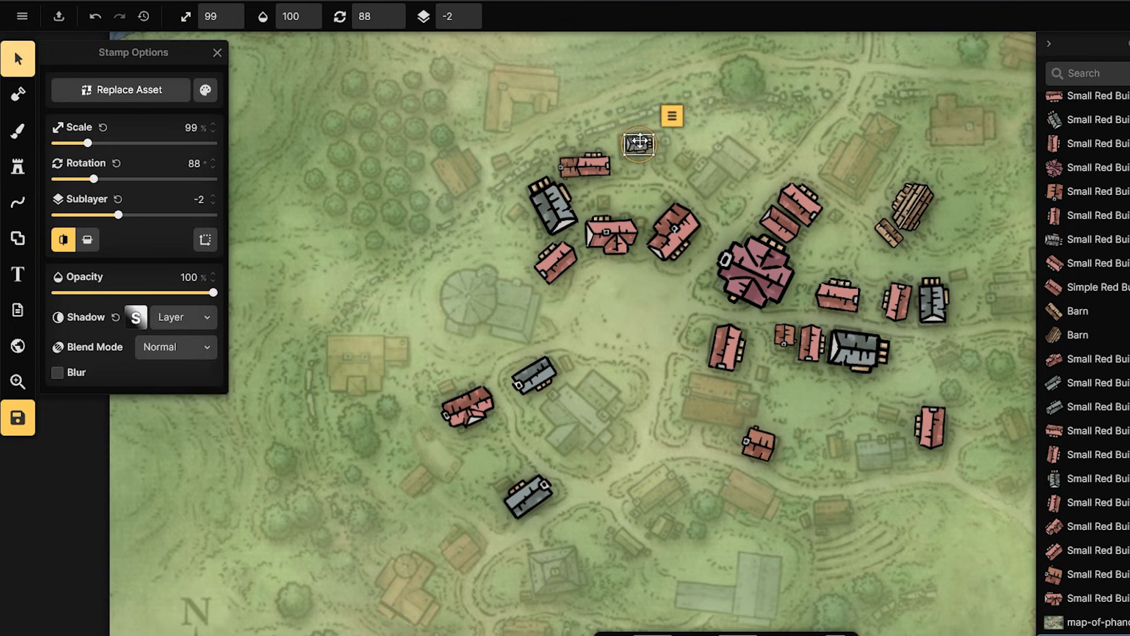
left_click_drag(655, 132, 678, 113)
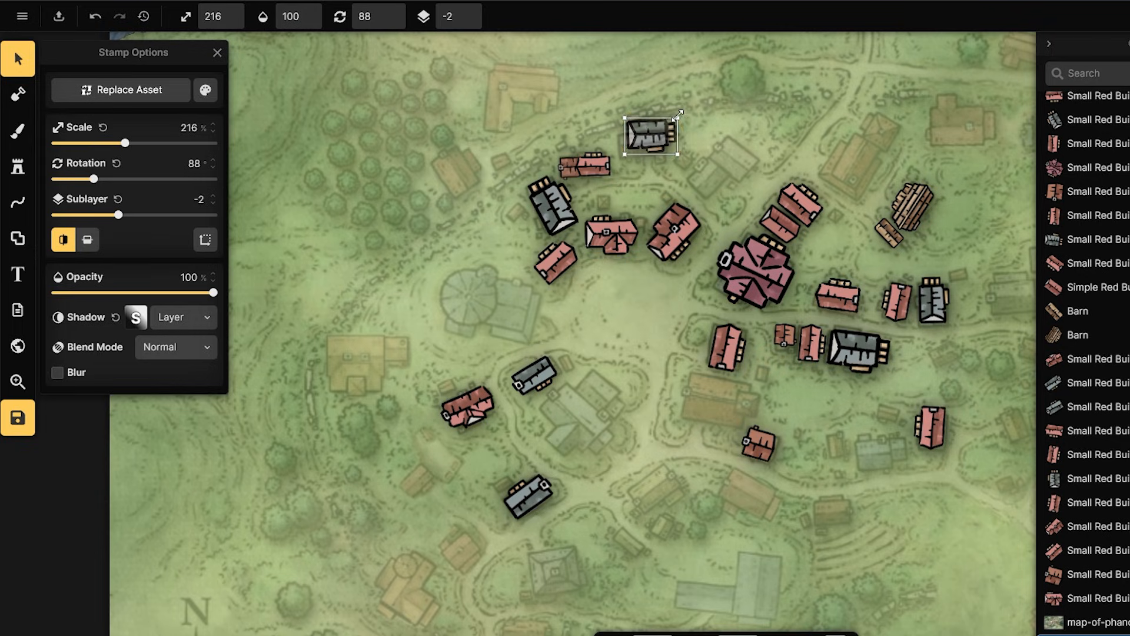
left_click(115, 143)
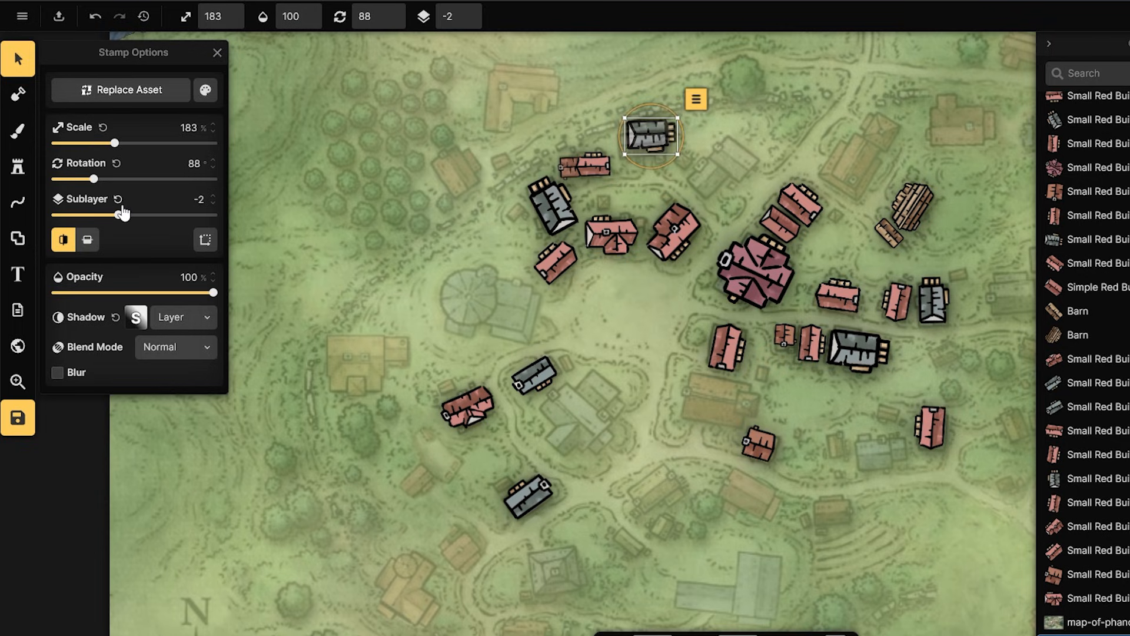
left_click_drag(125, 223, 135, 215)
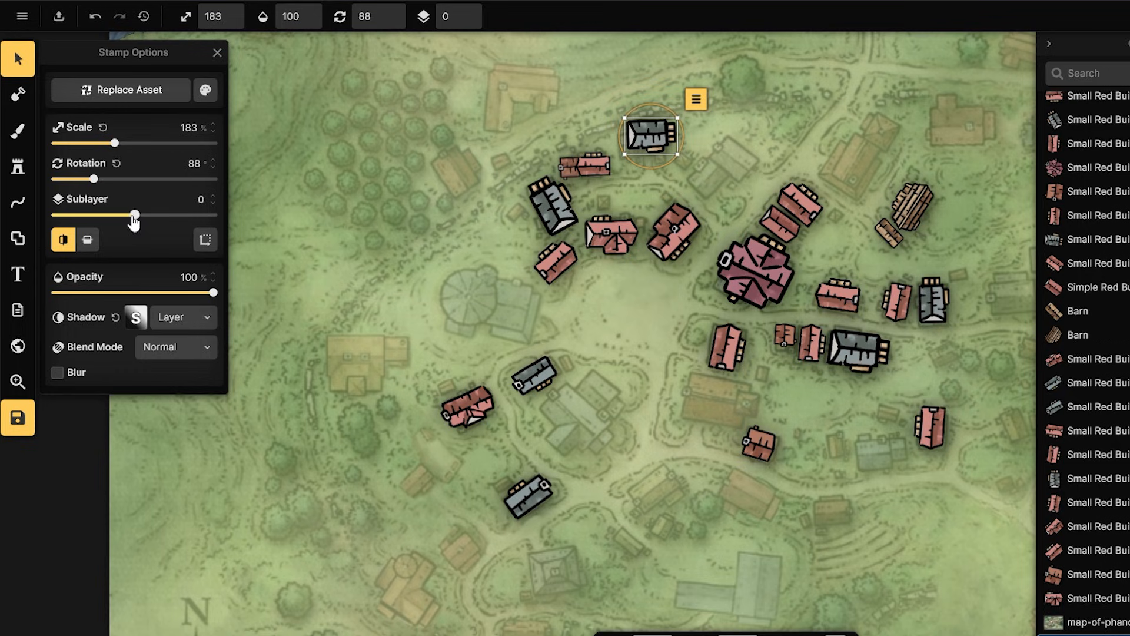
left_click_drag(653, 136, 645, 142)
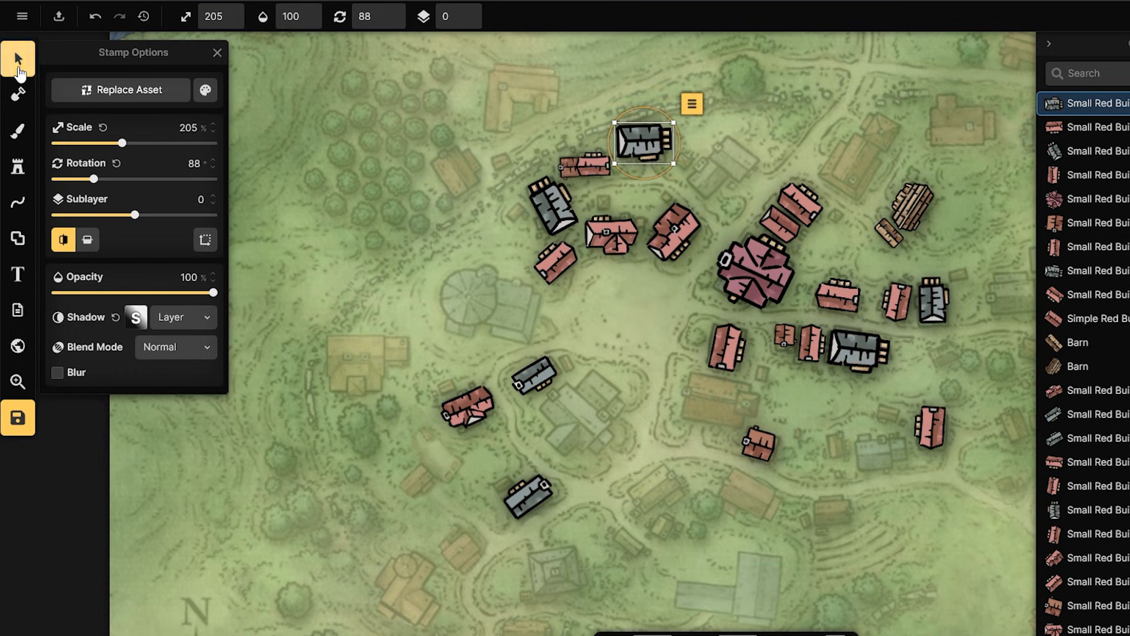
- Set the Phandalin reference map's sublayer to -10
left_click(19, 167)
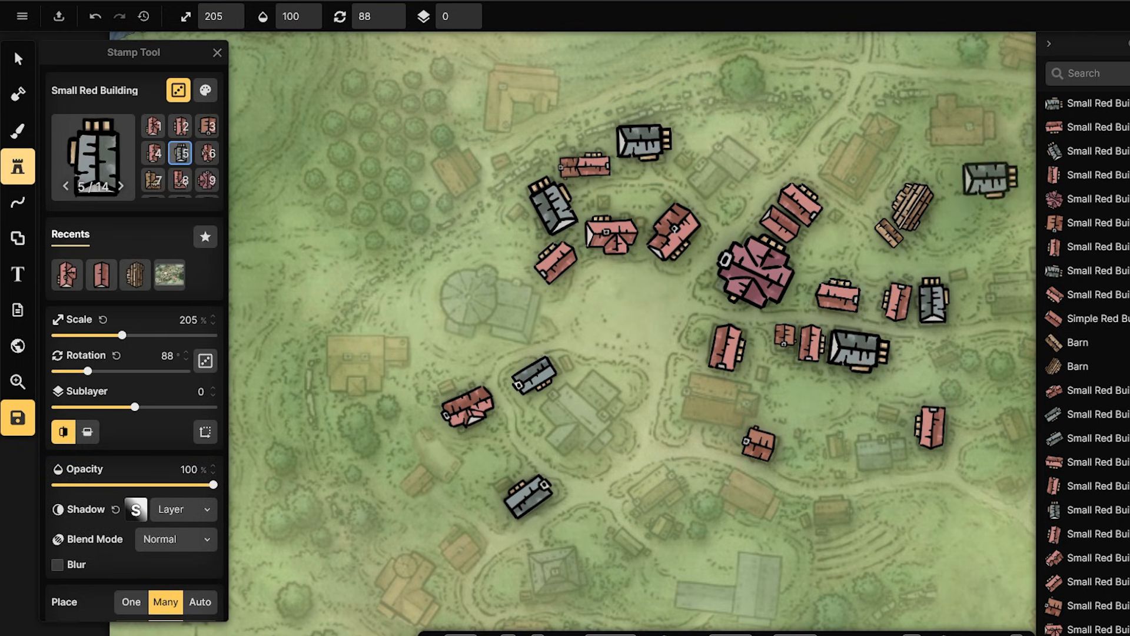
scroll(1106, 235, "down", 1)
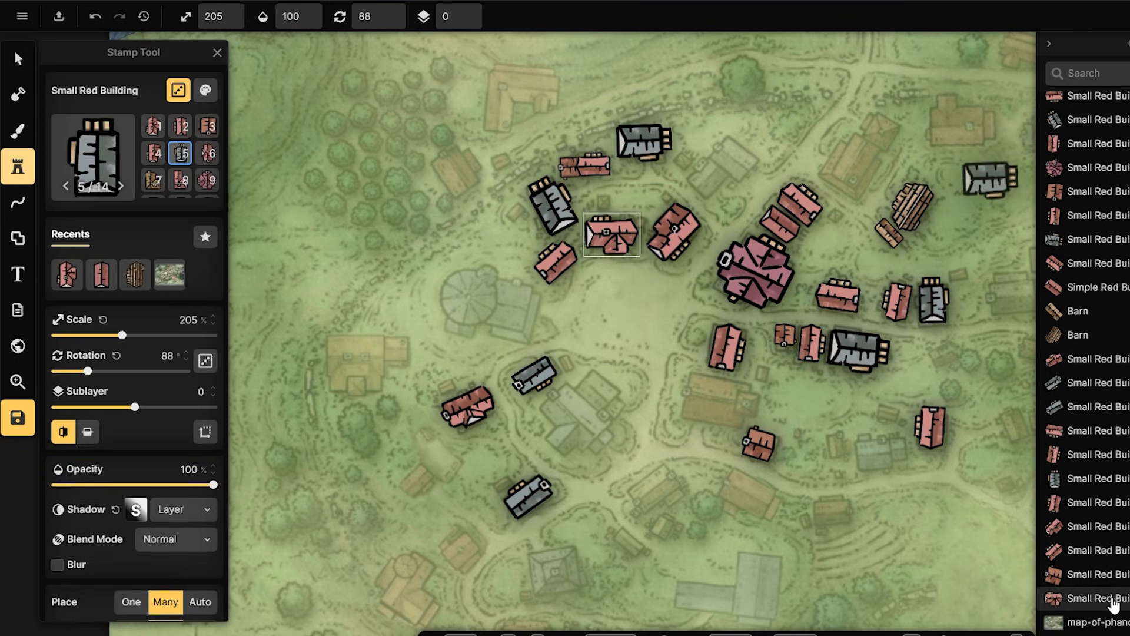
left_click(1089, 622)
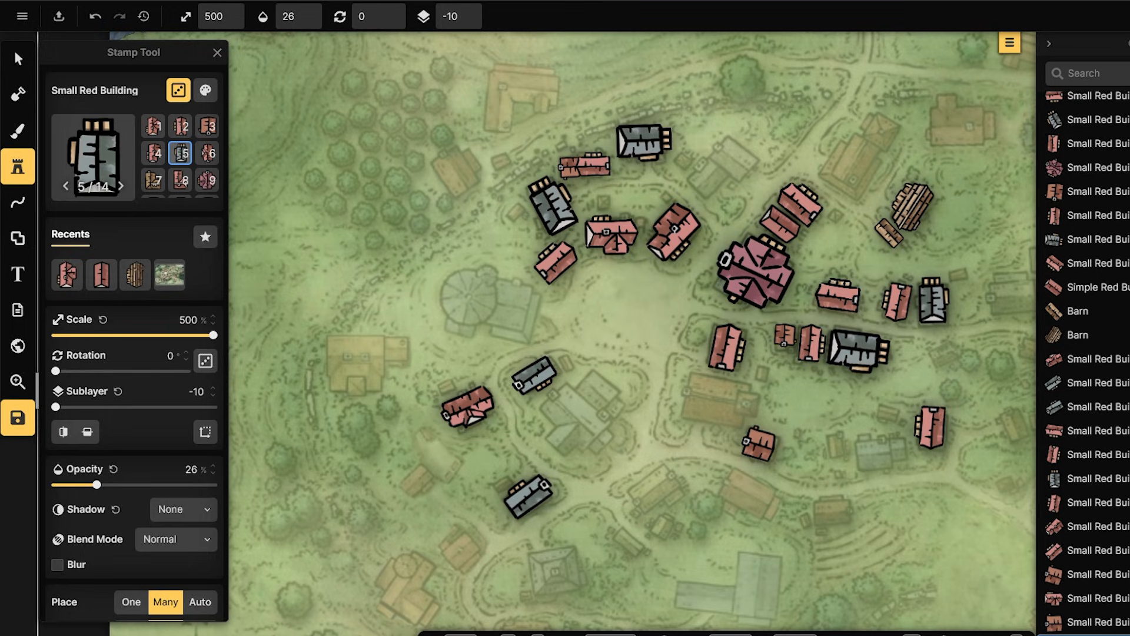
- Place Small Red Building variant 2 over the slanted reference house east of the northern grey building, scaled to 181% with sublayer 0
scroll(618, 179, "up", 2)
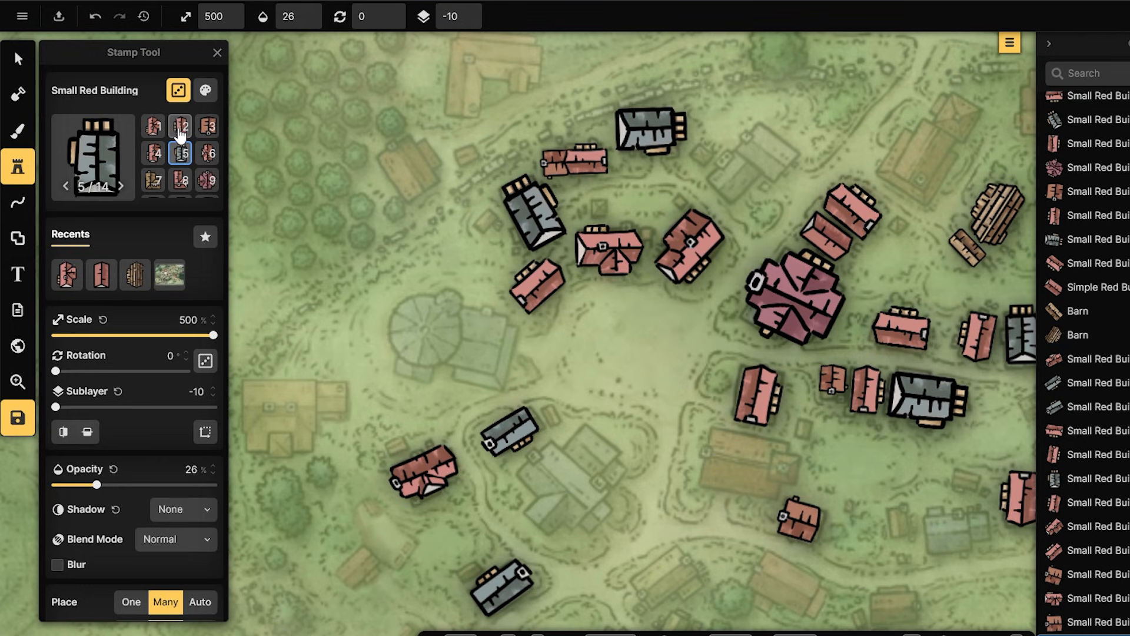
left_click(181, 131)
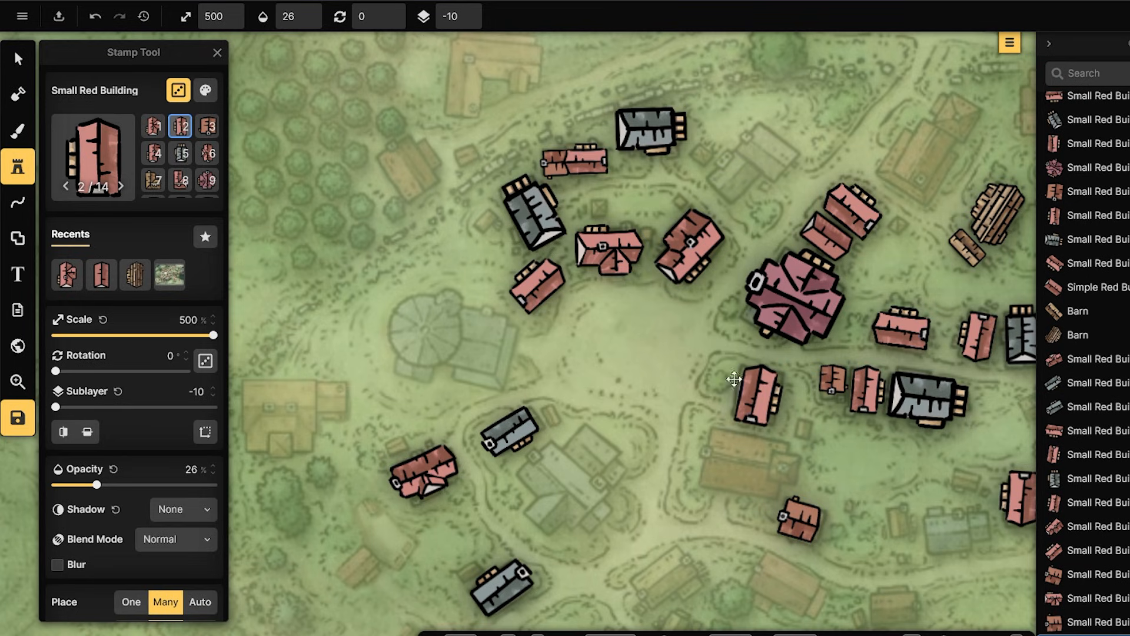
key("Escape")
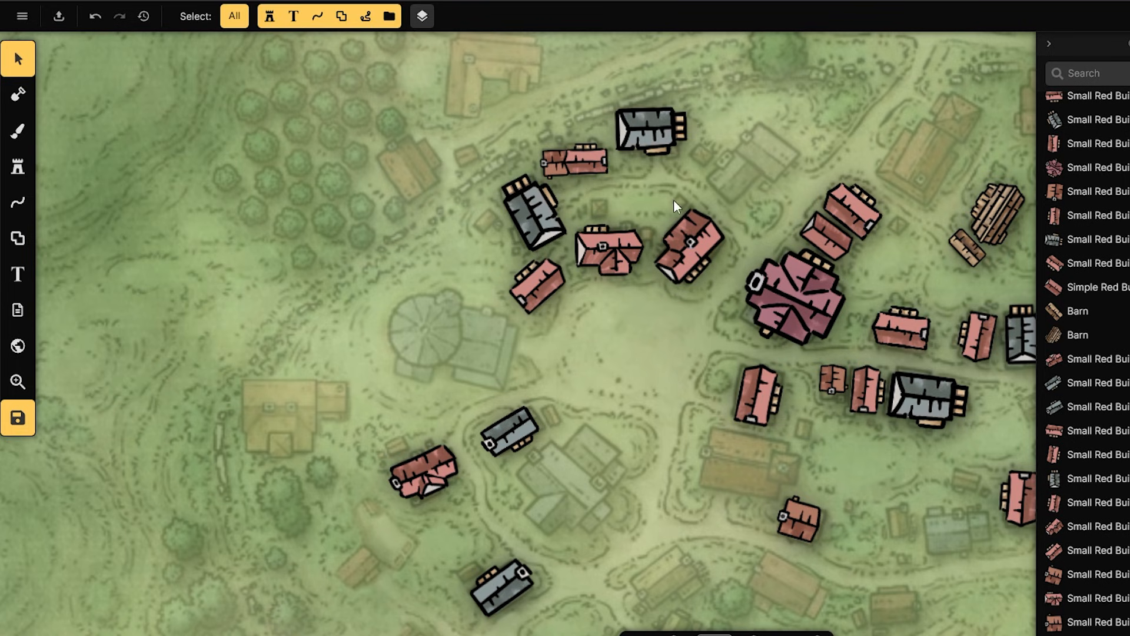
left_click(18, 167)
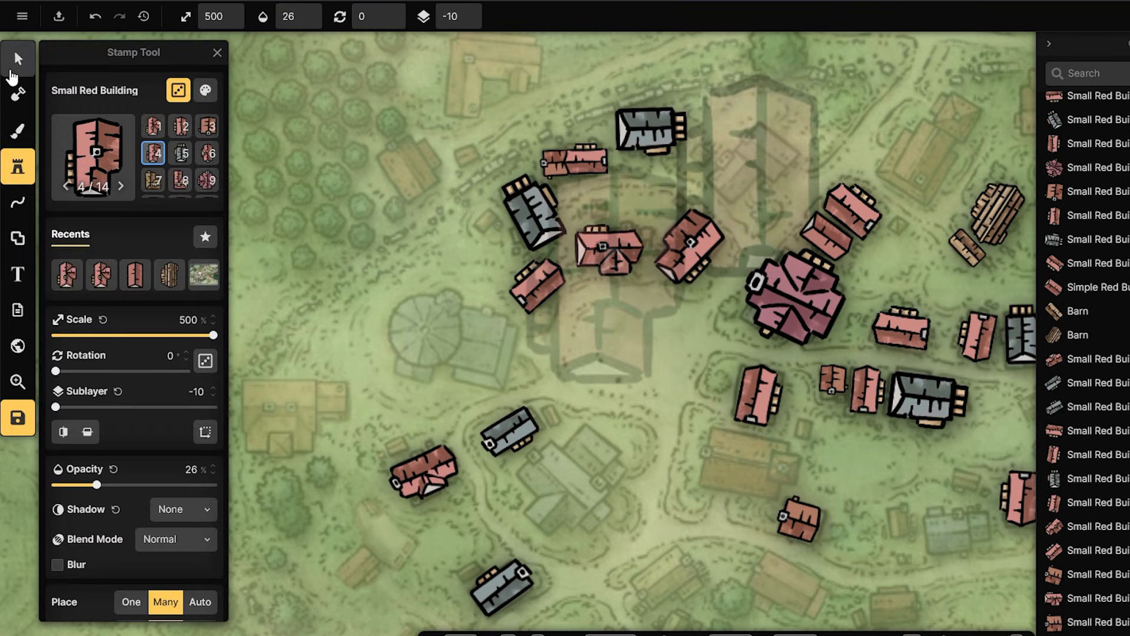
left_click_drag(55, 407, 88, 407)
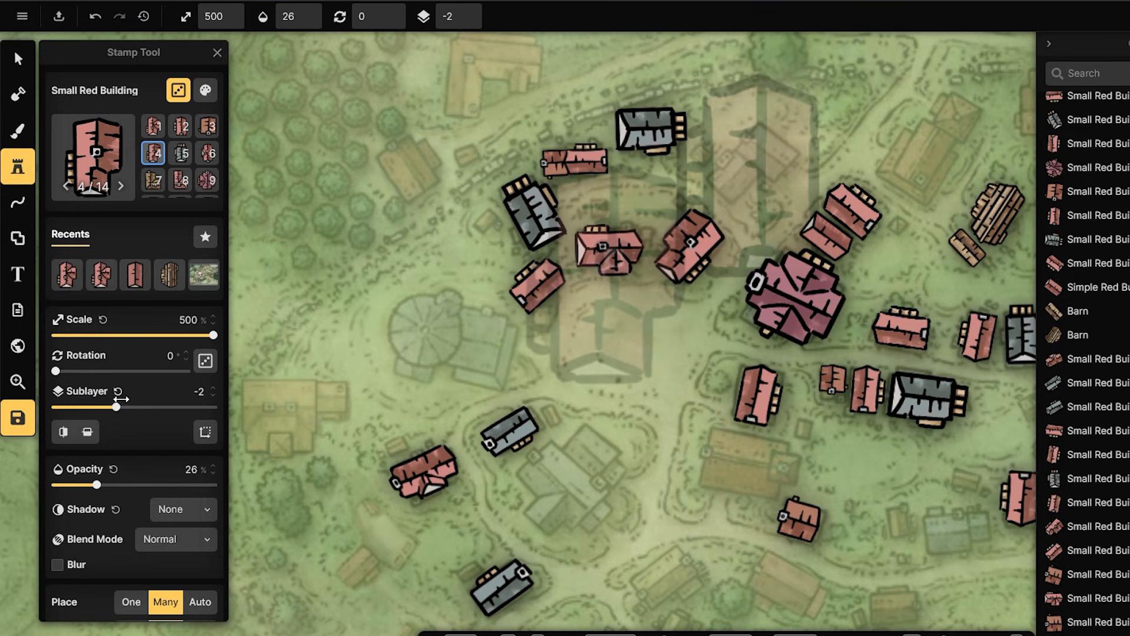
left_click(18, 60)
left_click(741, 169)
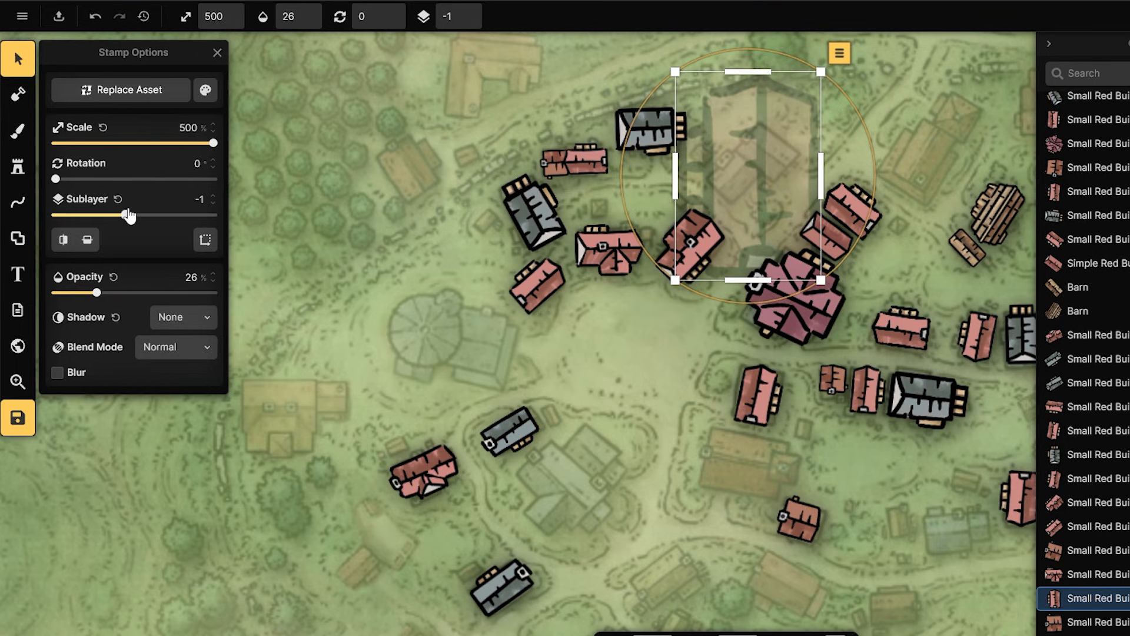
left_click_drag(133, 212, 135, 214)
left_click_drag(742, 181, 635, 423)
left_click_drag(714, 313, 620, 405)
left_click_drag(605, 469, 762, 165)
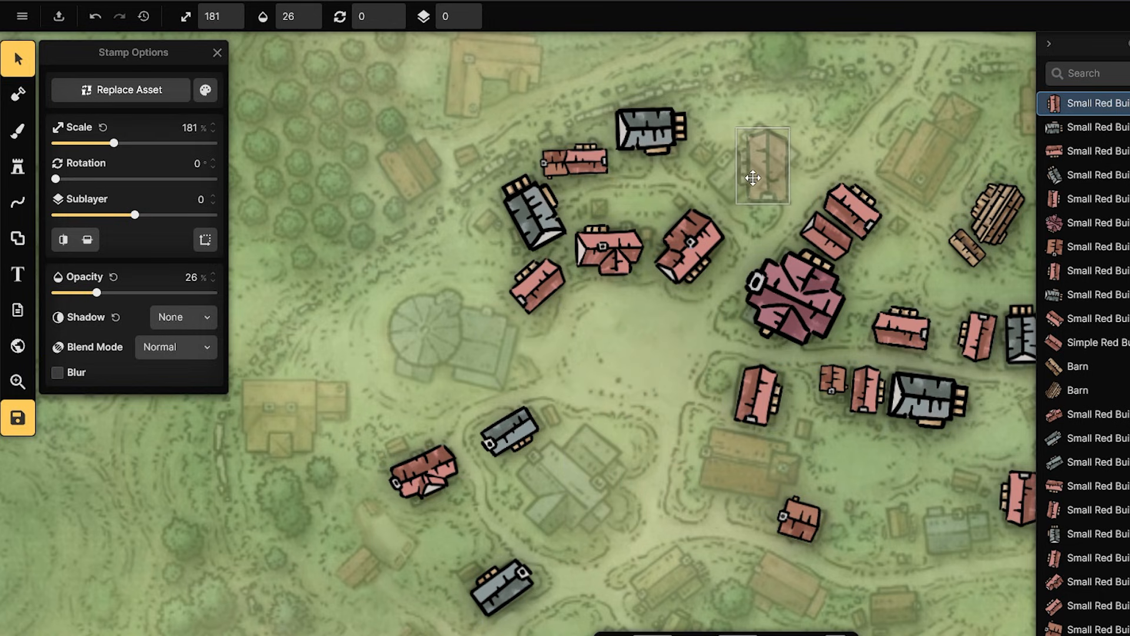
scroll(1072, 438, "down", 1)
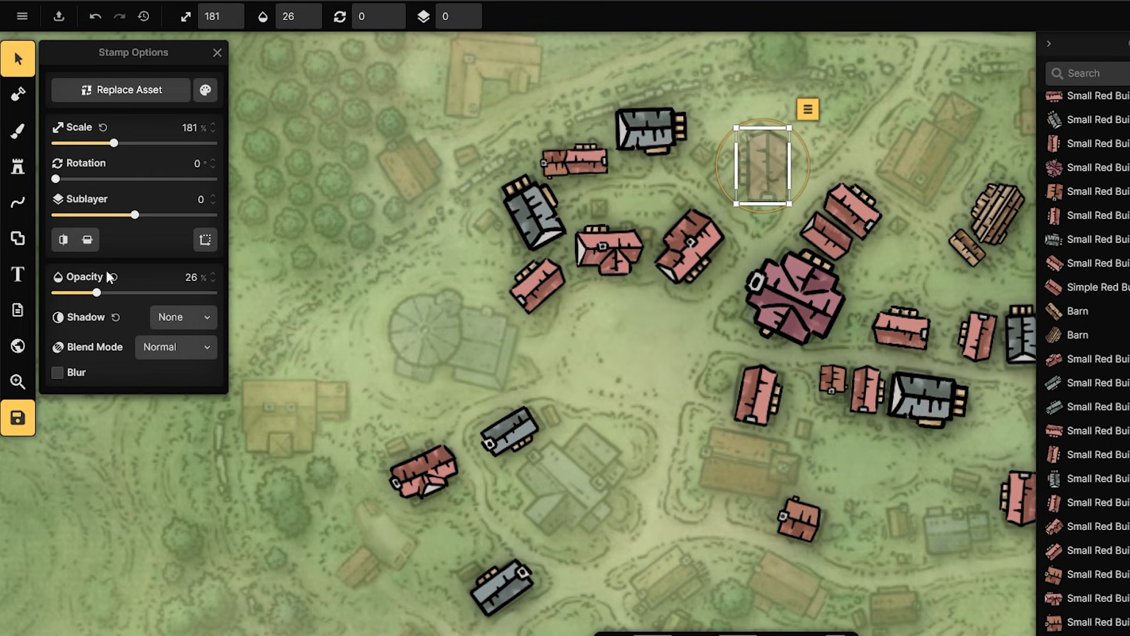
- Set the new red building's opacity to 100%, scale it to 166%, rotate it to 128 degrees and align it with the reference house
left_click_drag(96, 293, 645, 294)
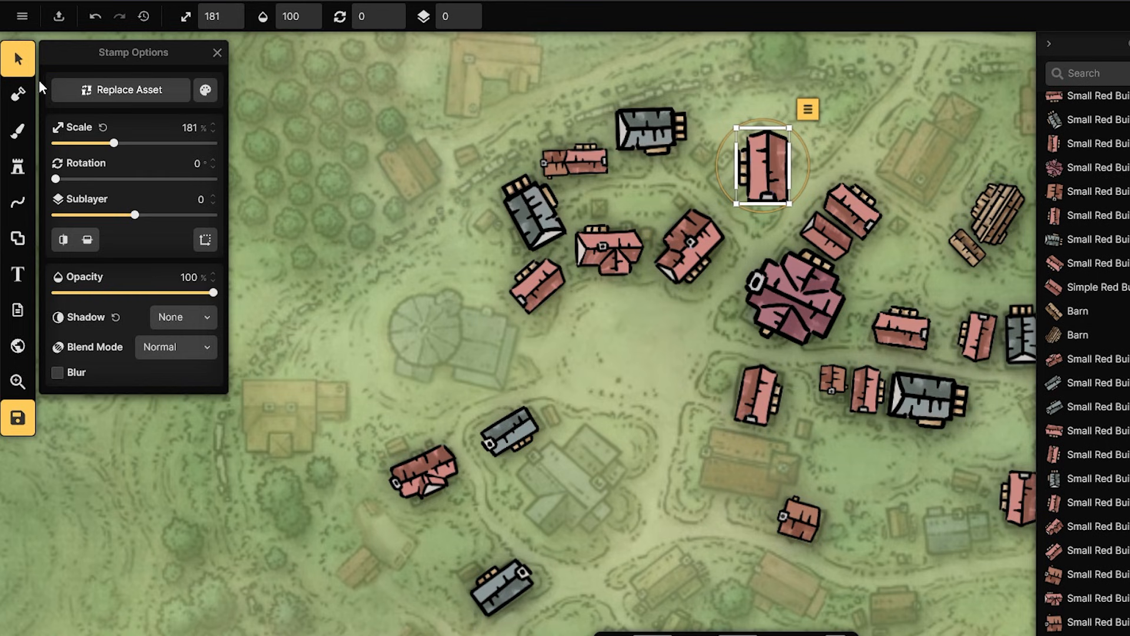
left_click_drag(802, 174, 807, 121)
left_click_drag(729, 273, 647, 270)
left_click_drag(808, 121, 789, 138)
left_click_drag(753, 172, 812, 101)
left_click_drag(785, 150, 791, 156)
left_click_drag(815, 110, 817, 109)
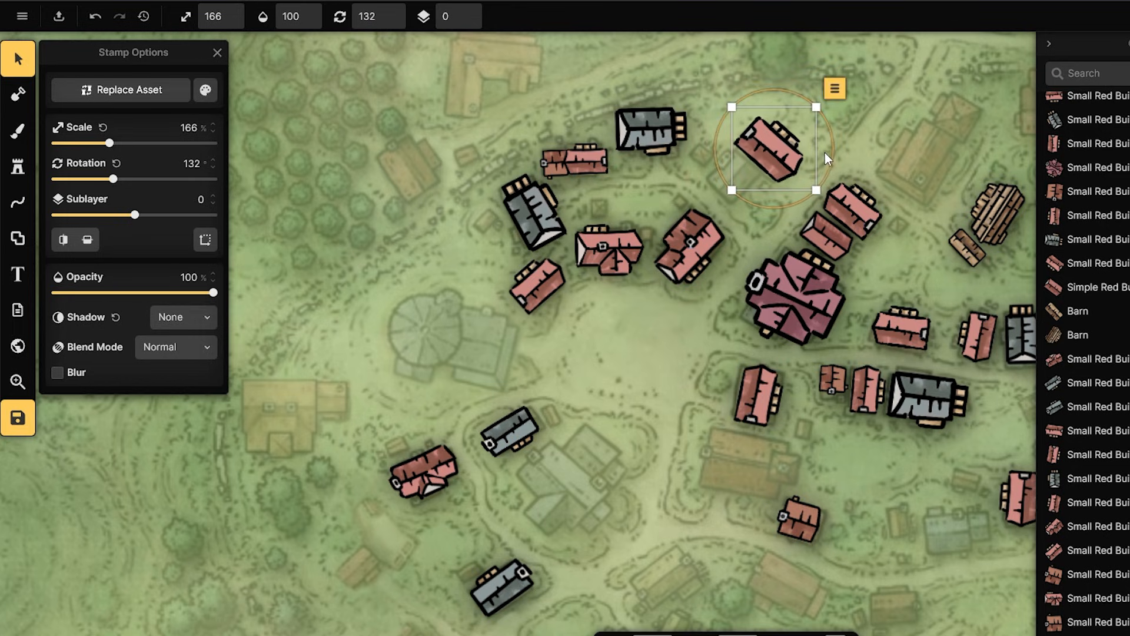
left_click(835, 157)
left_click(782, 152)
left_click_drag(831, 154, 789, 161)
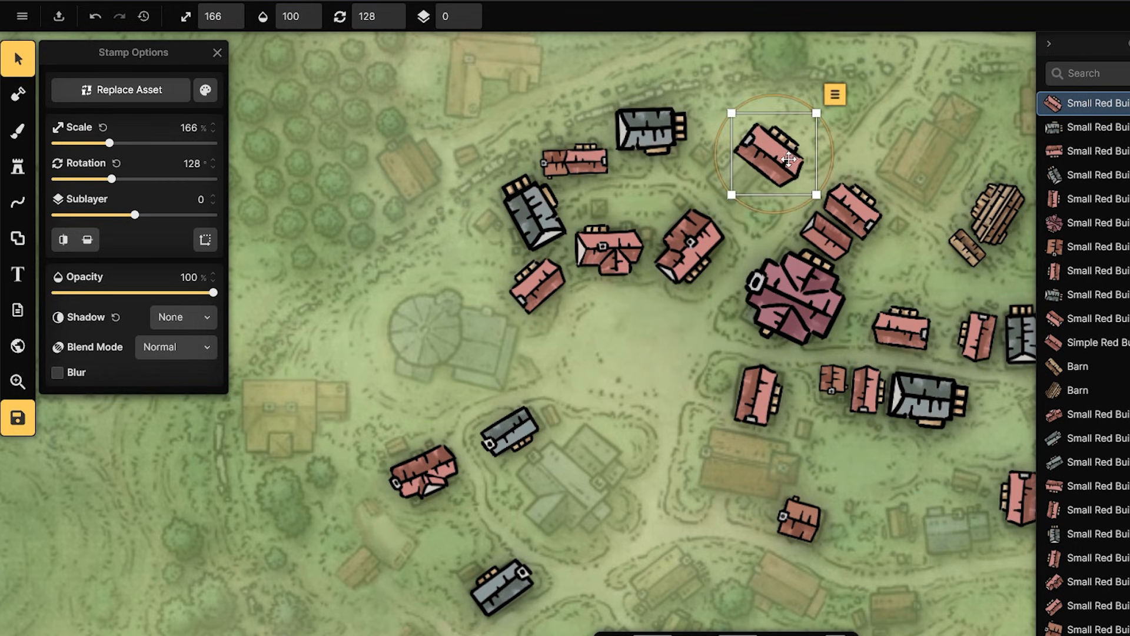
- Join Small Red Building variant 3 to the southwest side of the slanted red building, scaled to 137% with sublayer -1
left_click(26, 173)
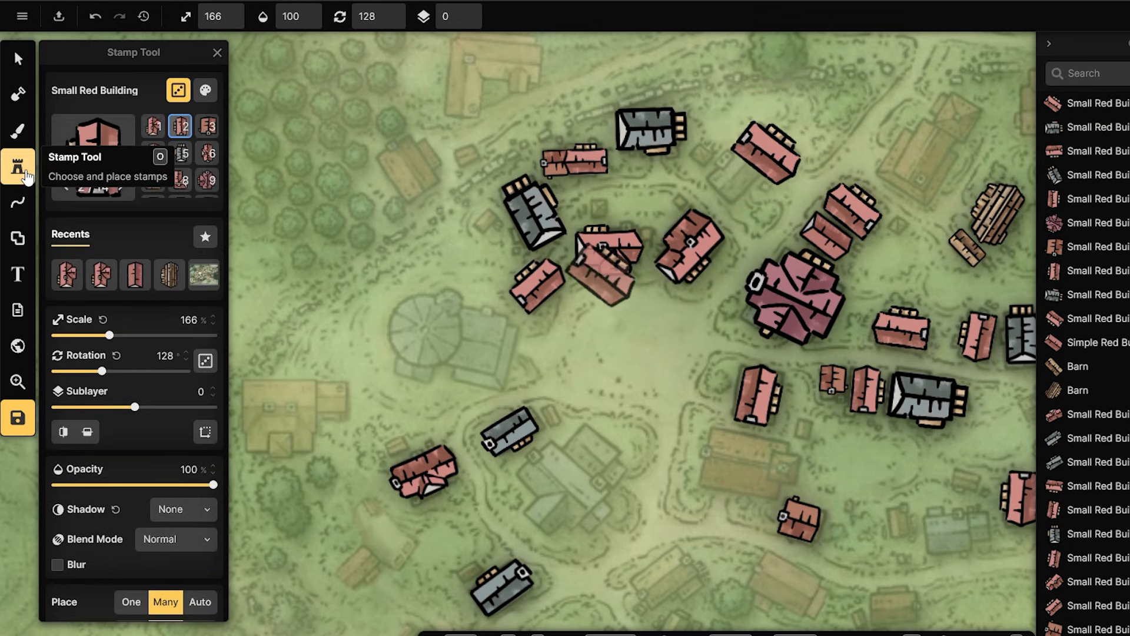
left_click(207, 126)
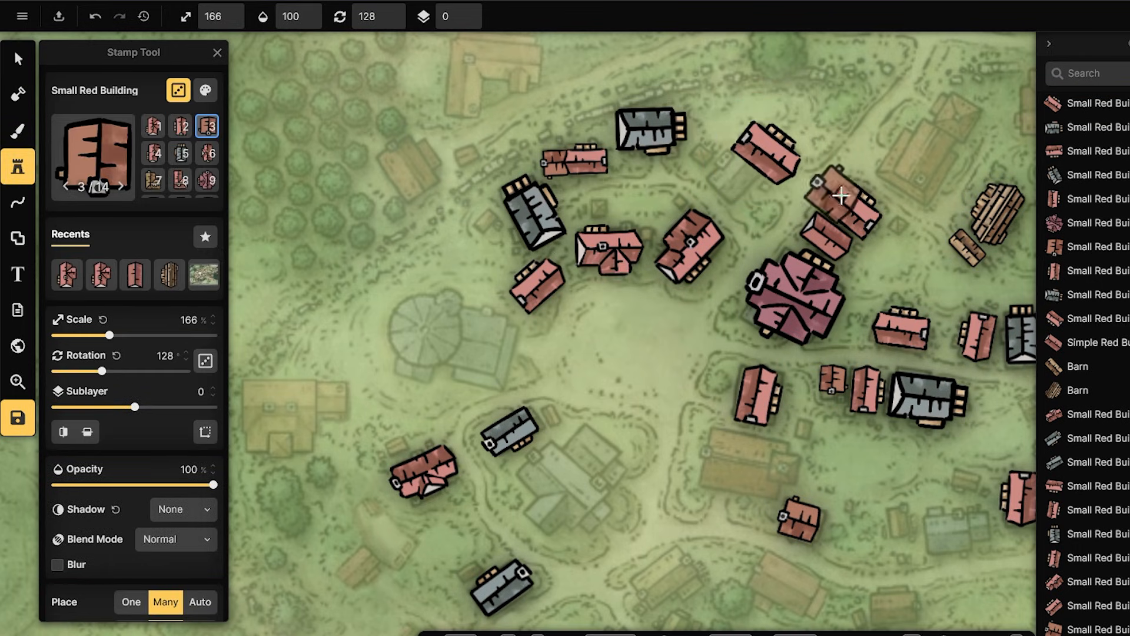
left_click(728, 174)
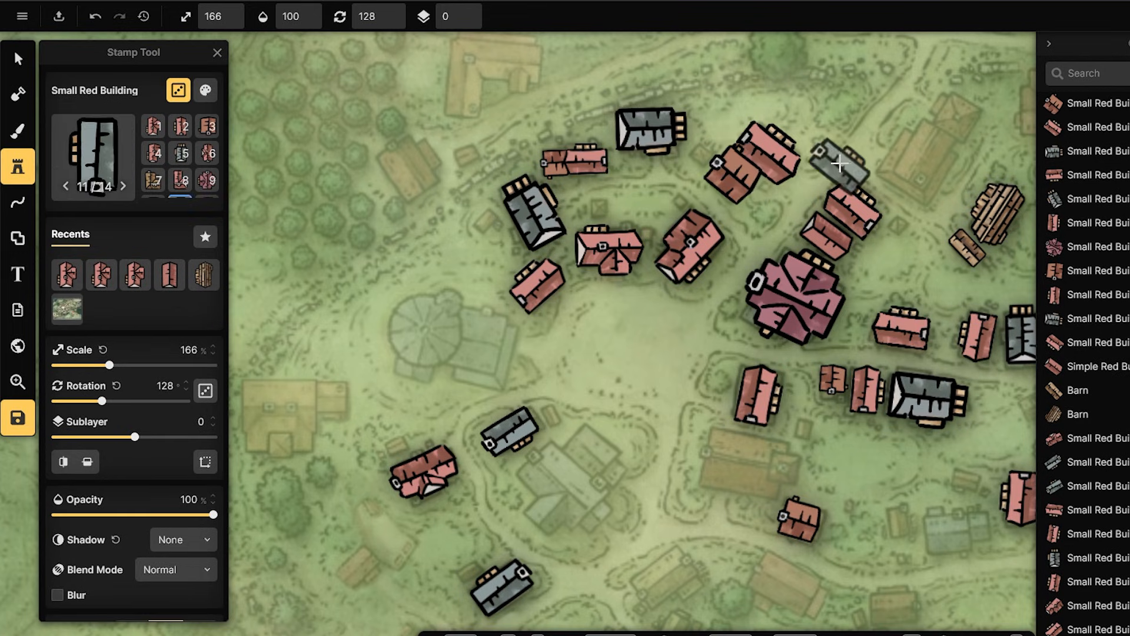
key("v")
left_click(779, 180)
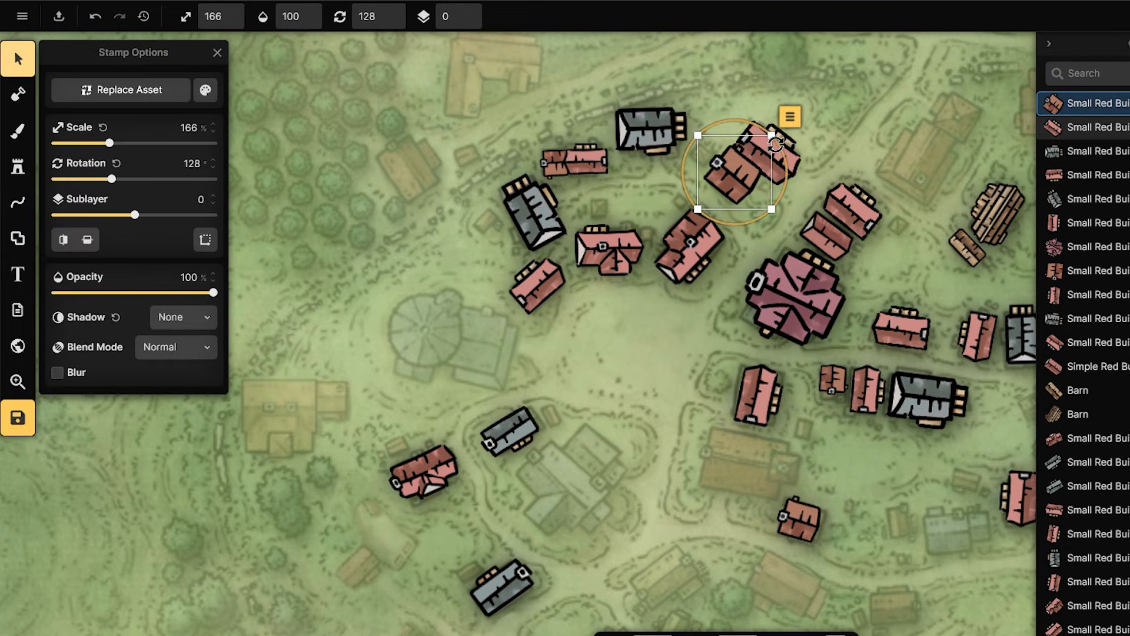
left_click_drag(771, 208, 735, 182)
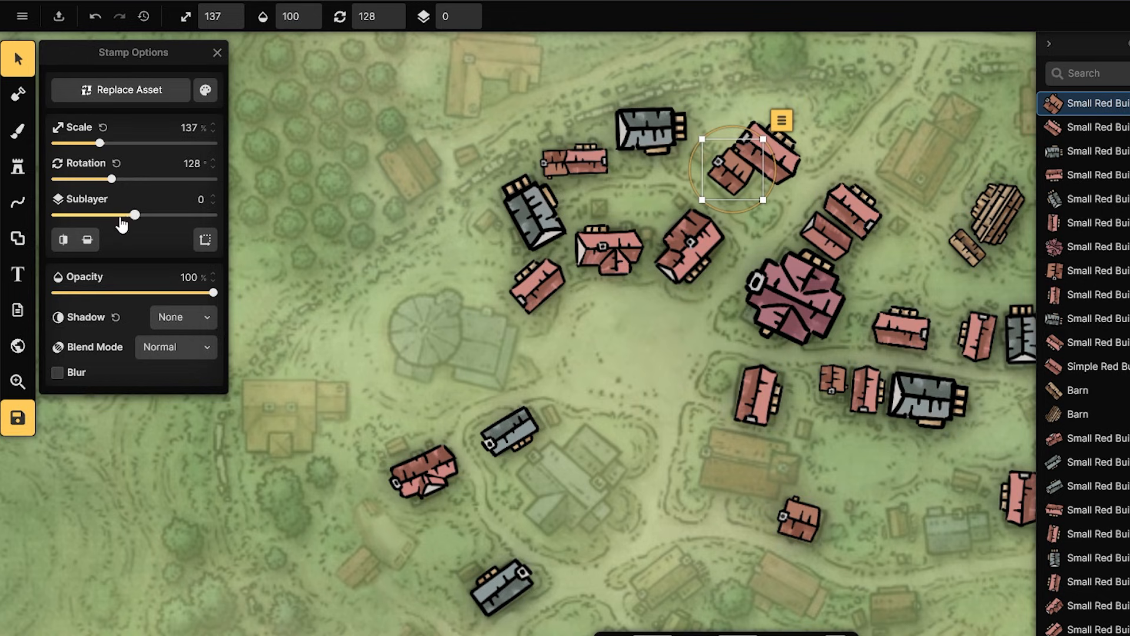
left_click_drag(135, 216, 127, 220)
left_click_drag(743, 189, 743, 180)
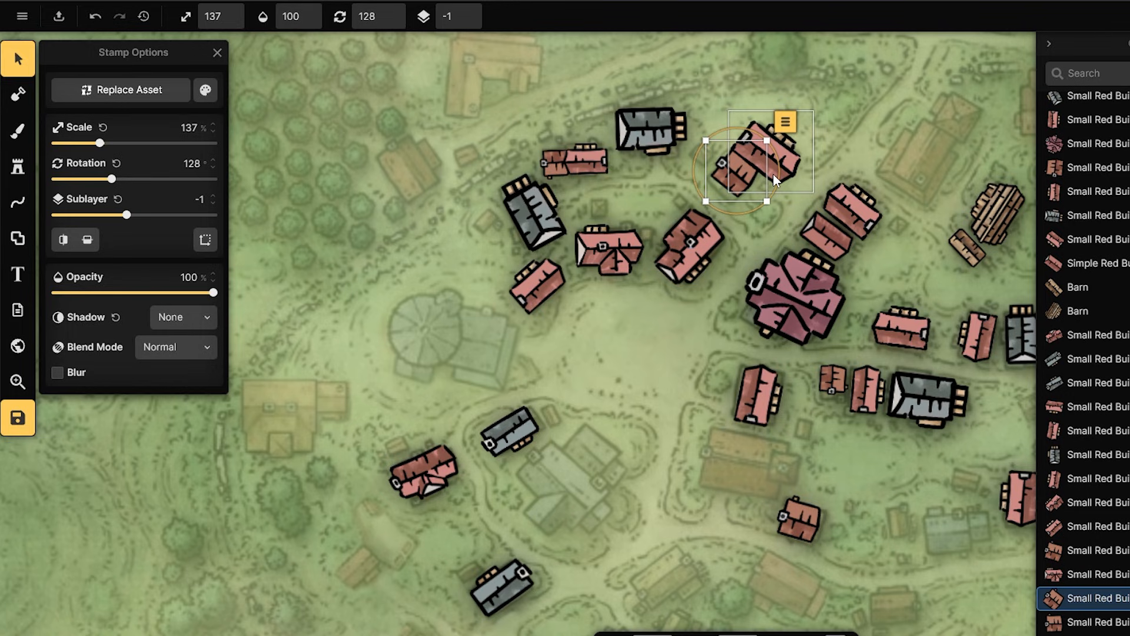
left_click(676, 330)
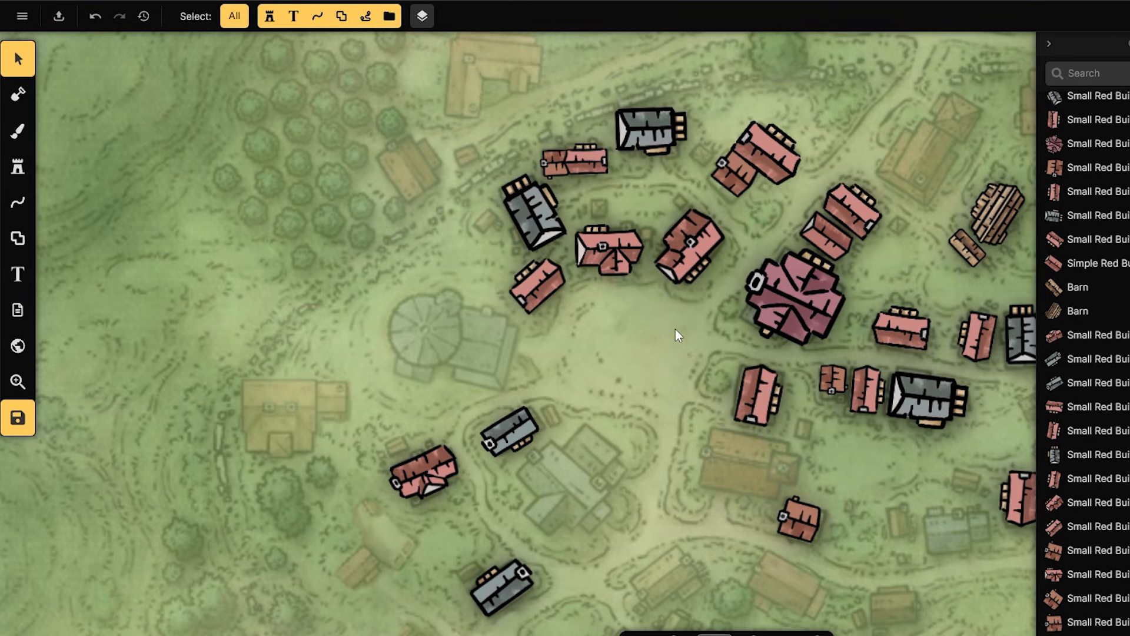
- Place Small Red Building variant 2 over the large brown reference building southeast of the town square, scaled to 249%
left_click_drag(626, 396, 493, 389)
left_click(7, 175)
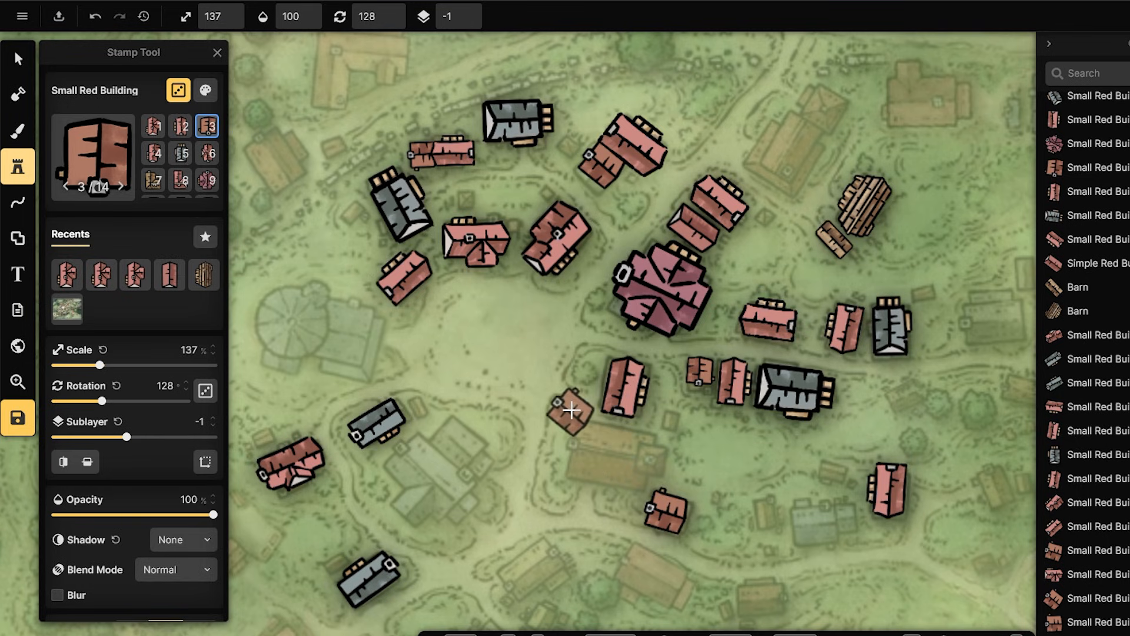
left_click(604, 274)
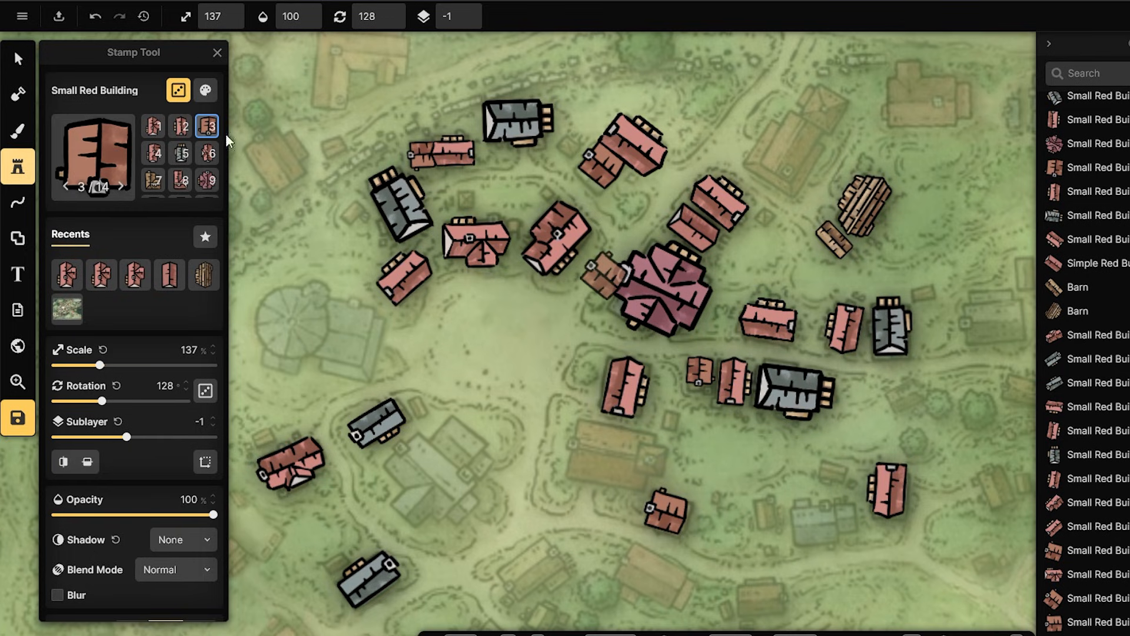
scroll(203, 154, "down", 2)
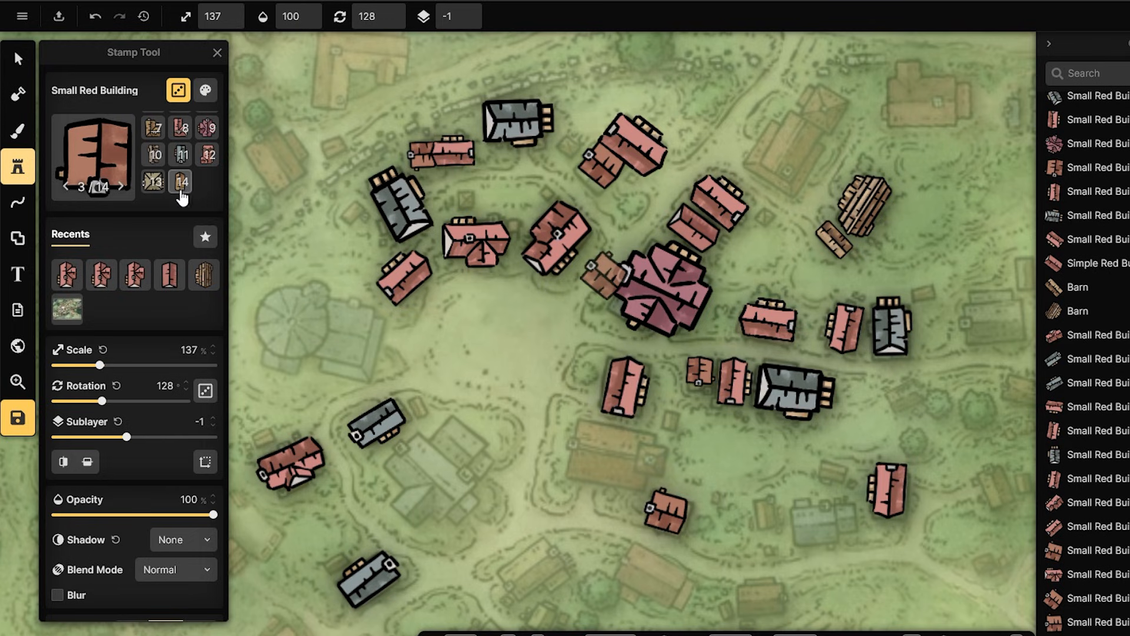
scroll(181, 182, "up", 2)
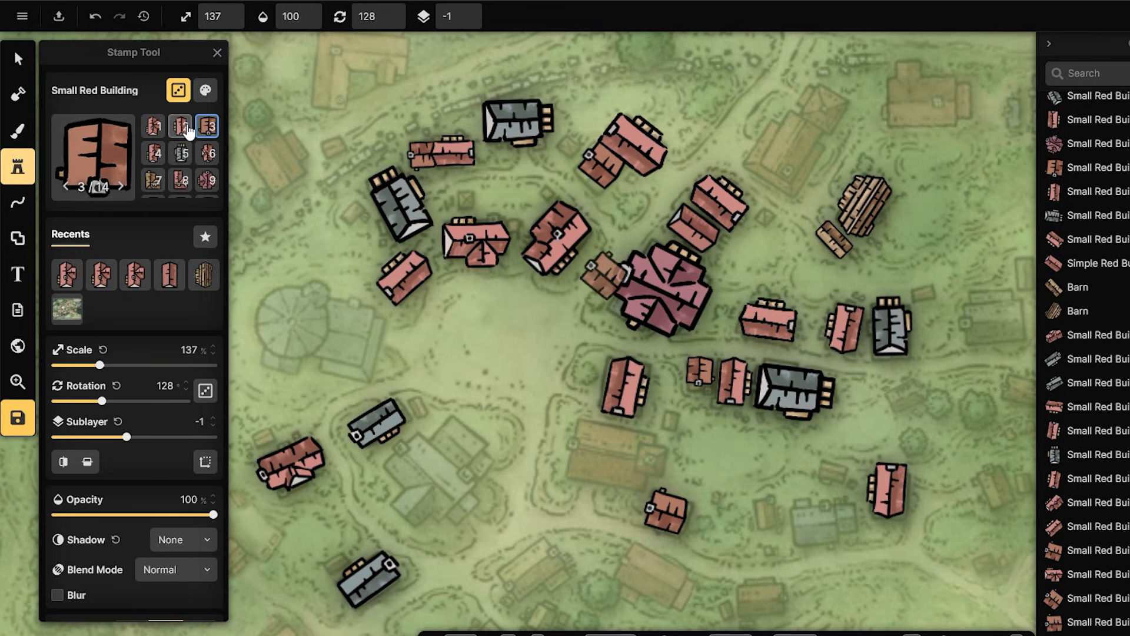
left_click(184, 127)
left_click(605, 449)
left_click(17, 59)
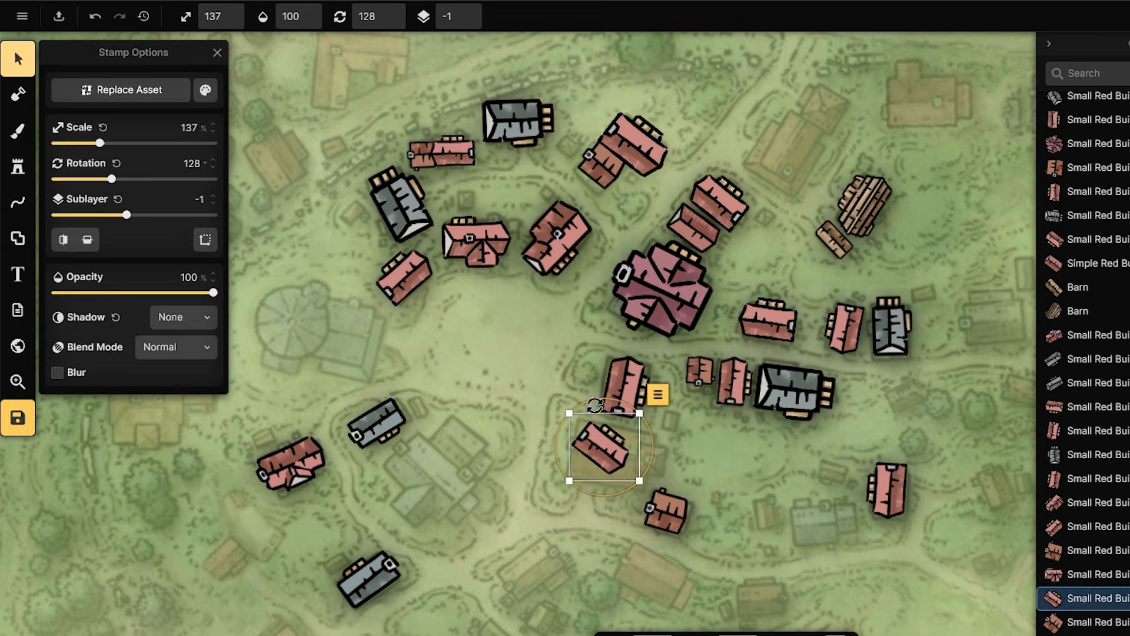
left_click_drag(639, 413, 697, 358)
left_click_drag(634, 457, 624, 496)
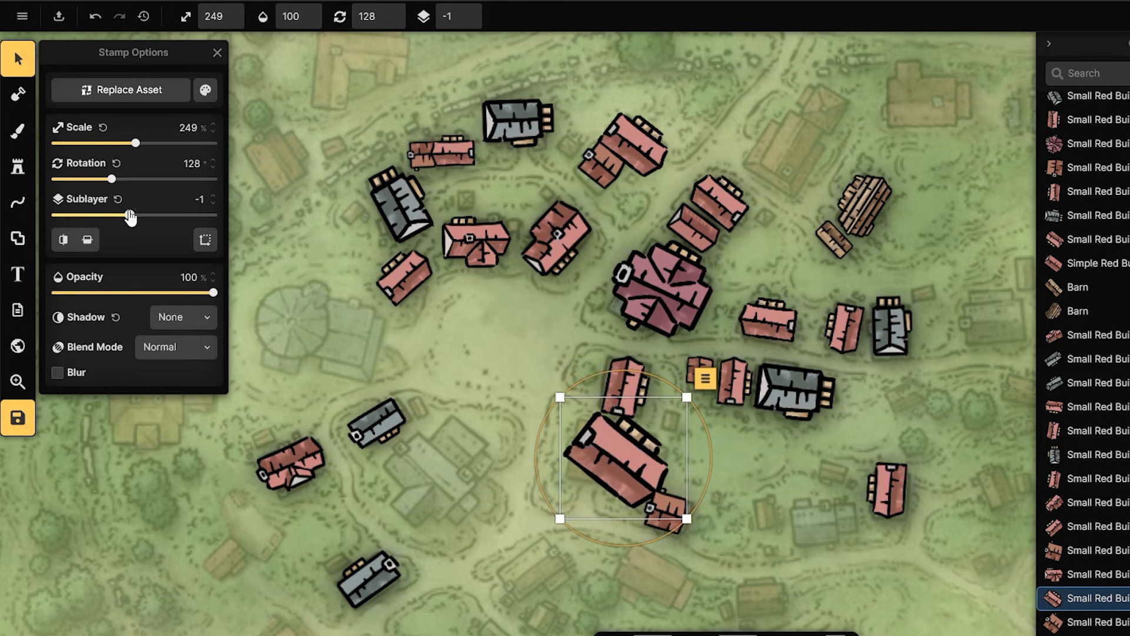
- Set the large red building's sublayer to 0, rotate it to 100 degrees and shift it over the brown reference building
left_click_drag(129, 218, 134, 215)
left_click_drag(709, 446, 696, 412)
mouse_move(600, 454)
left_mouse_down()
mouse_move(472, 441)
mouse_move(589, 452)
left_mouse_up()
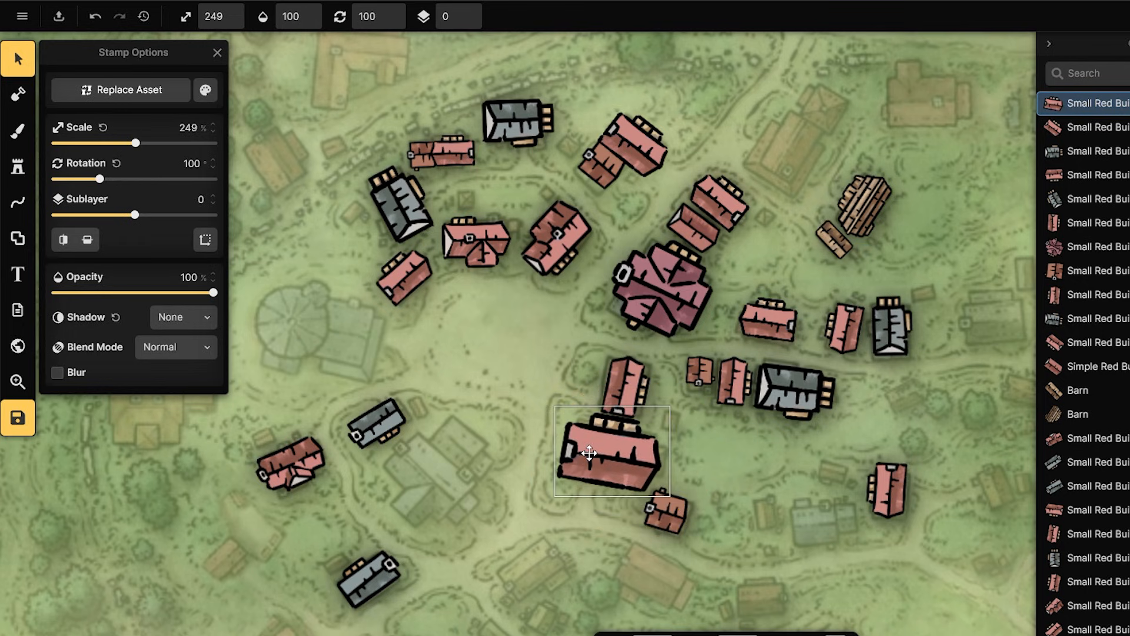
- Add Small Red Building variant 3 to the east end of the large red building, scaled to 118% and rotated to 279 degrees
left_click(715, 461)
left_click(18, 167)
left_click(207, 126)
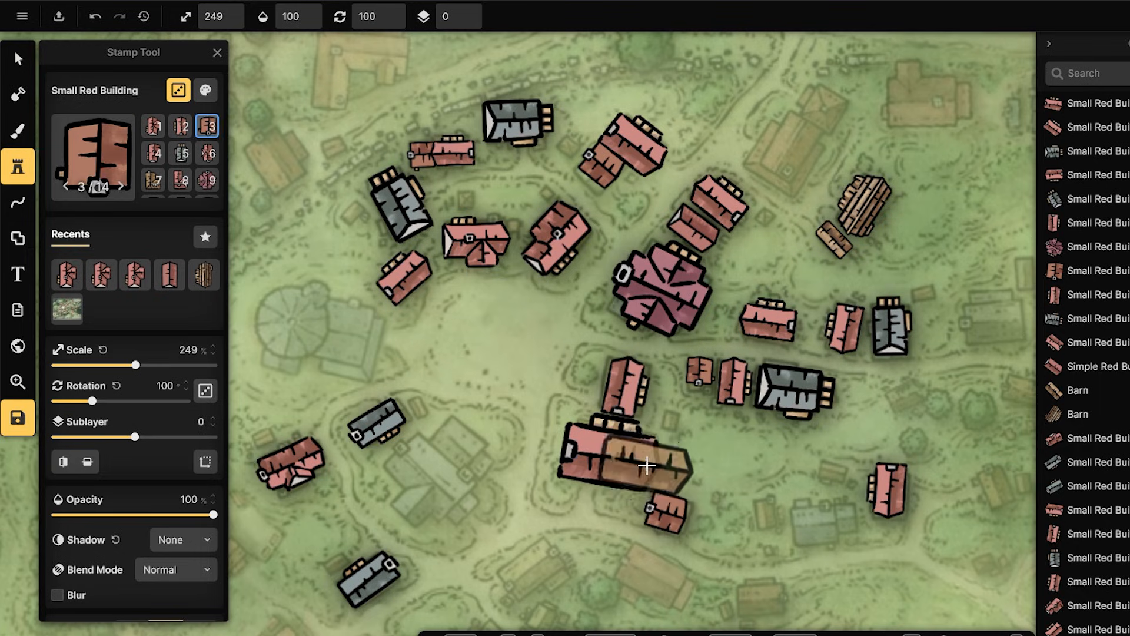
left_click(647, 465)
key("v")
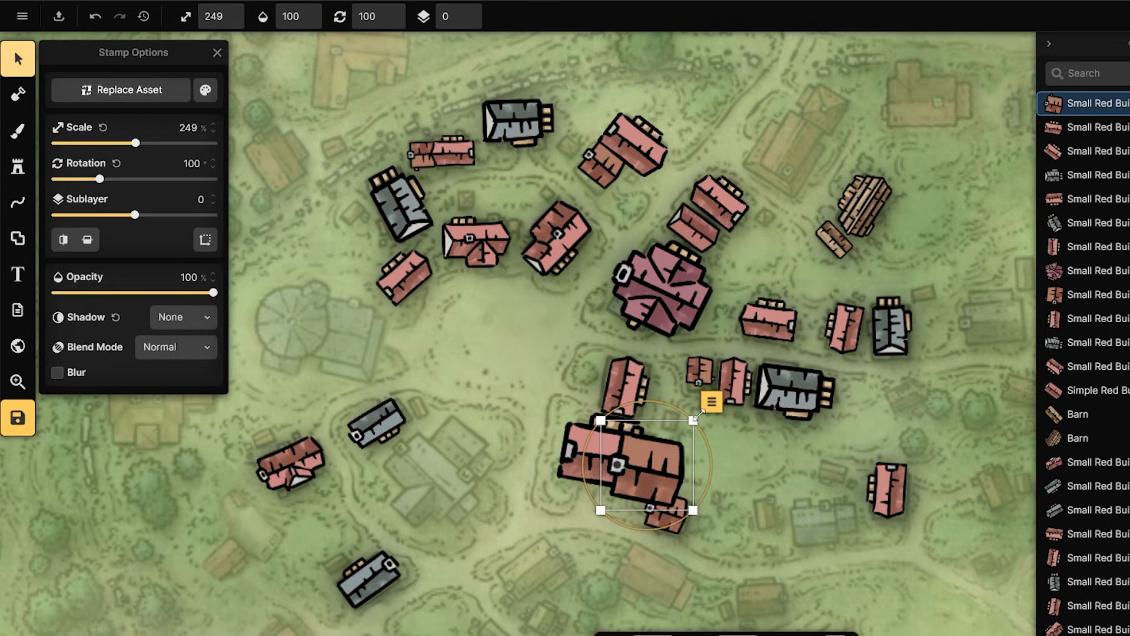
left_click_drag(694, 420, 606, 547)
left_click_drag(623, 488, 684, 469)
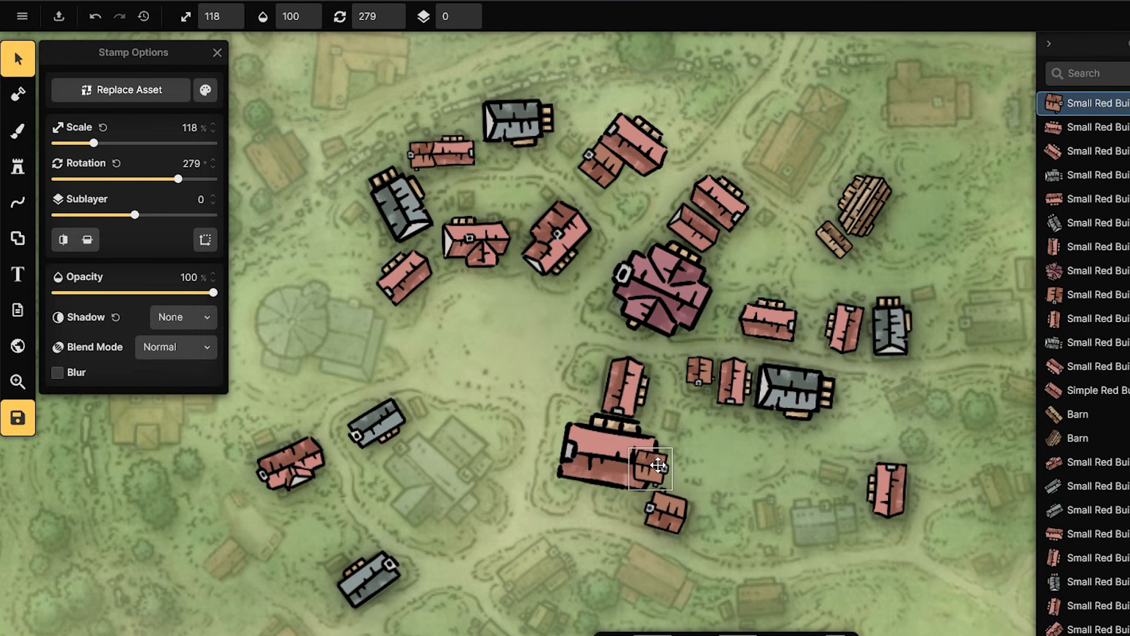
left_click_drag(646, 467, 641, 467)
left_click(768, 466)
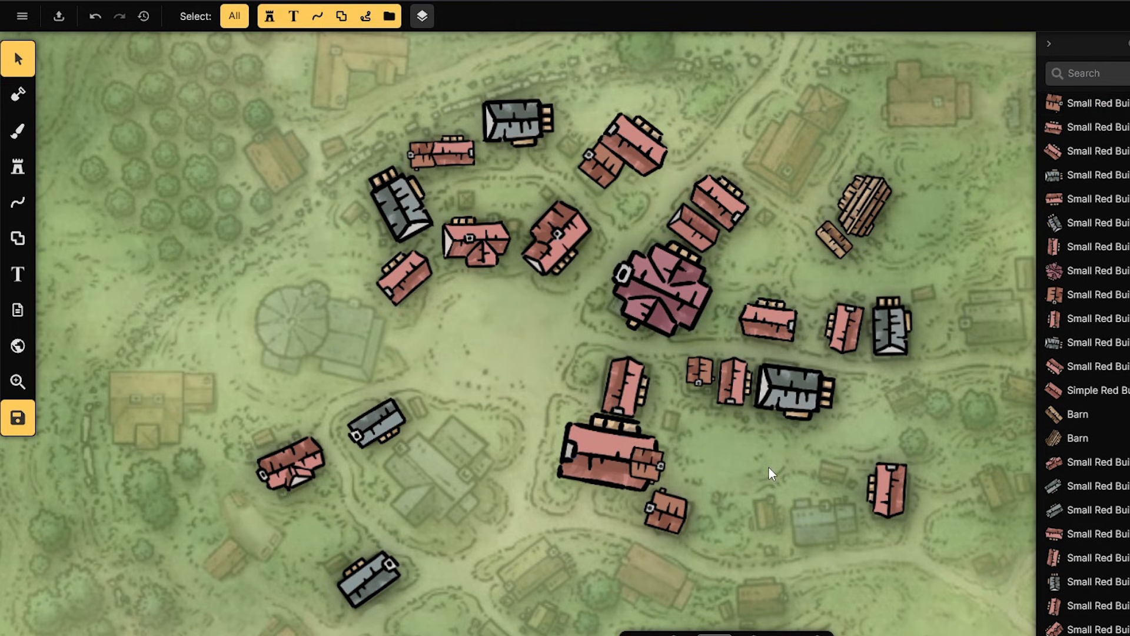
- Recolor the large red building with hue 10, saturation 115% and brightness 77% to give it a browner roof
left_click(652, 474)
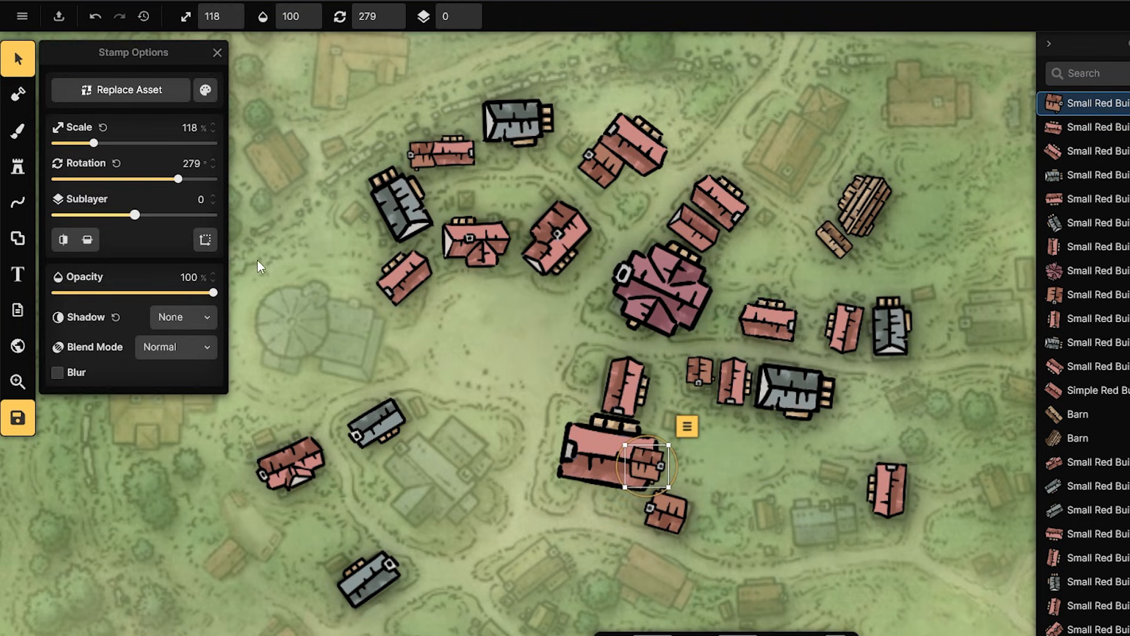
left_click(589, 454)
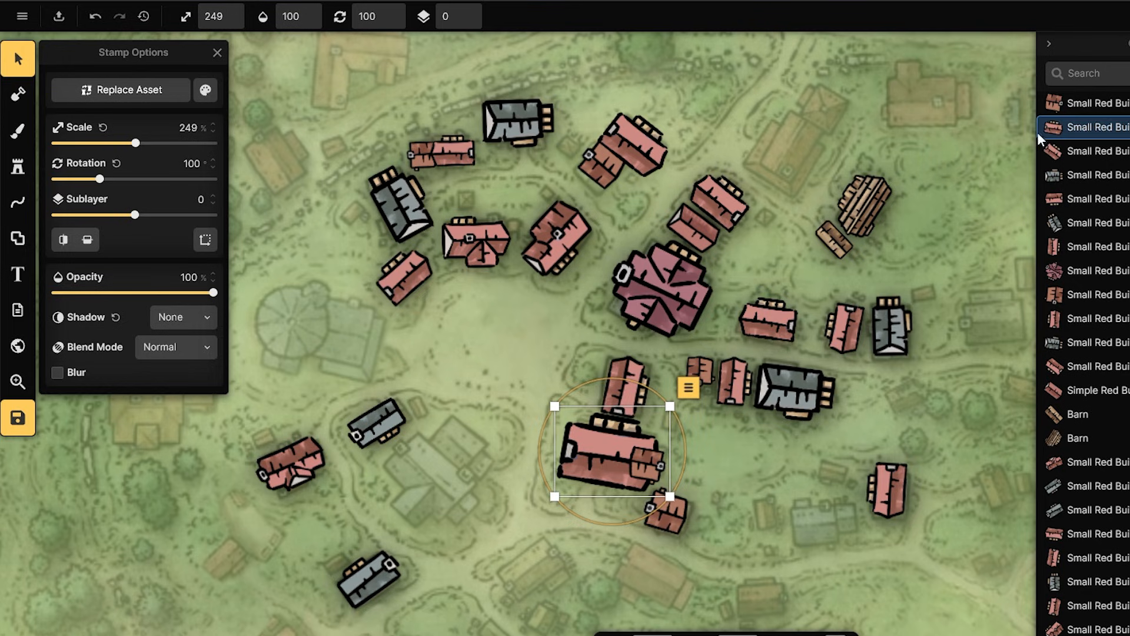
right_click(976, 135)
mouse_move(1054, 159)
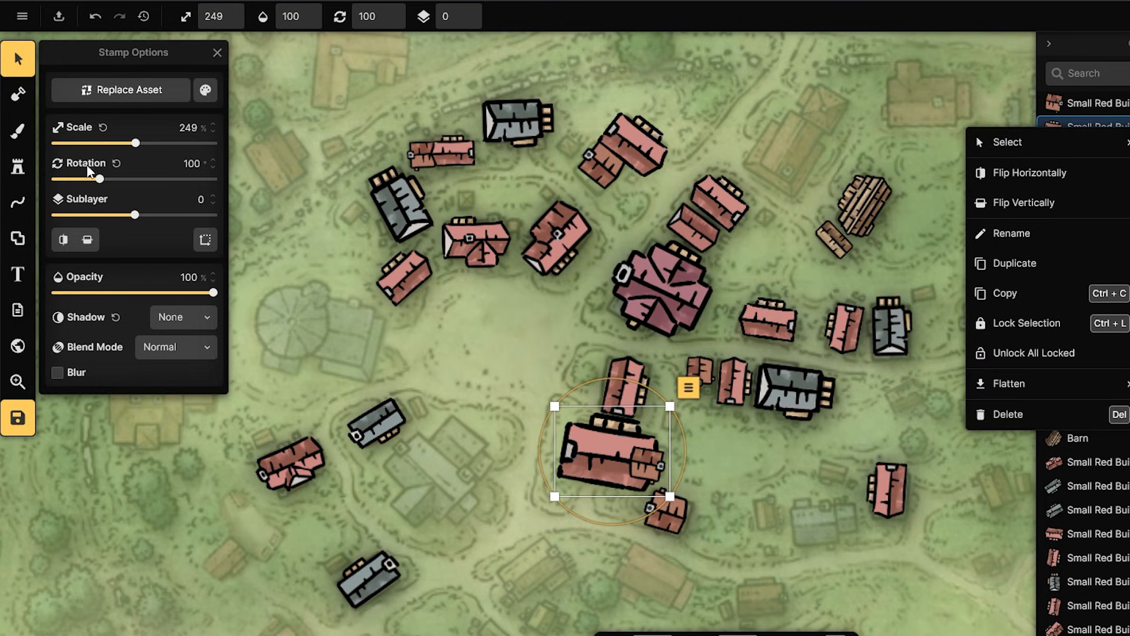
left_click(205, 89)
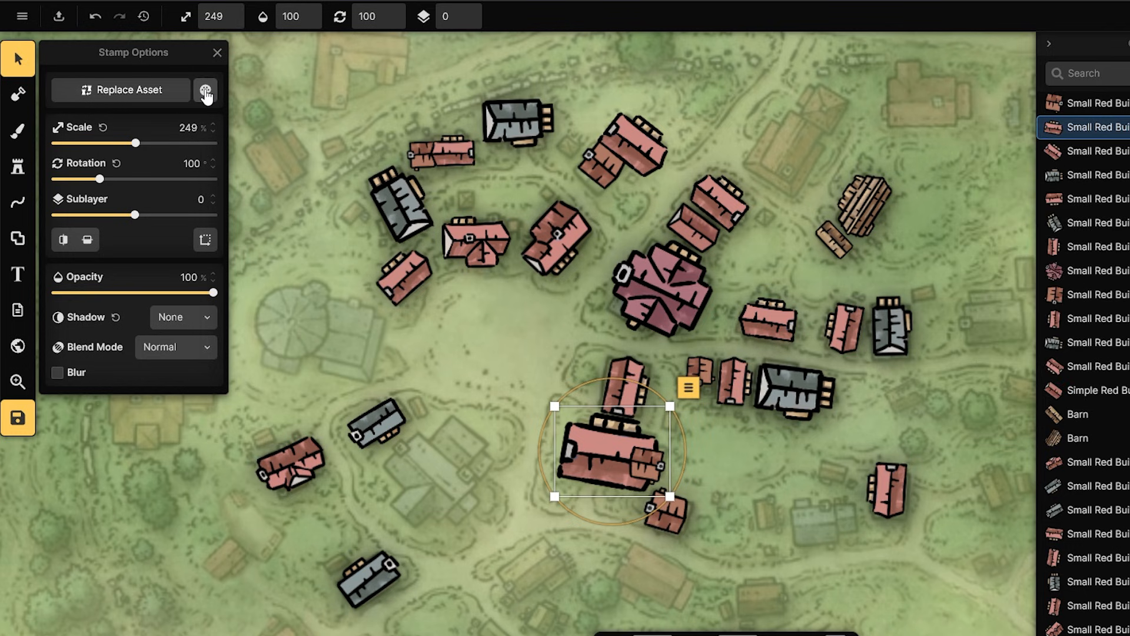
left_click(205, 90)
left_click_drag(328, 103, 341, 104)
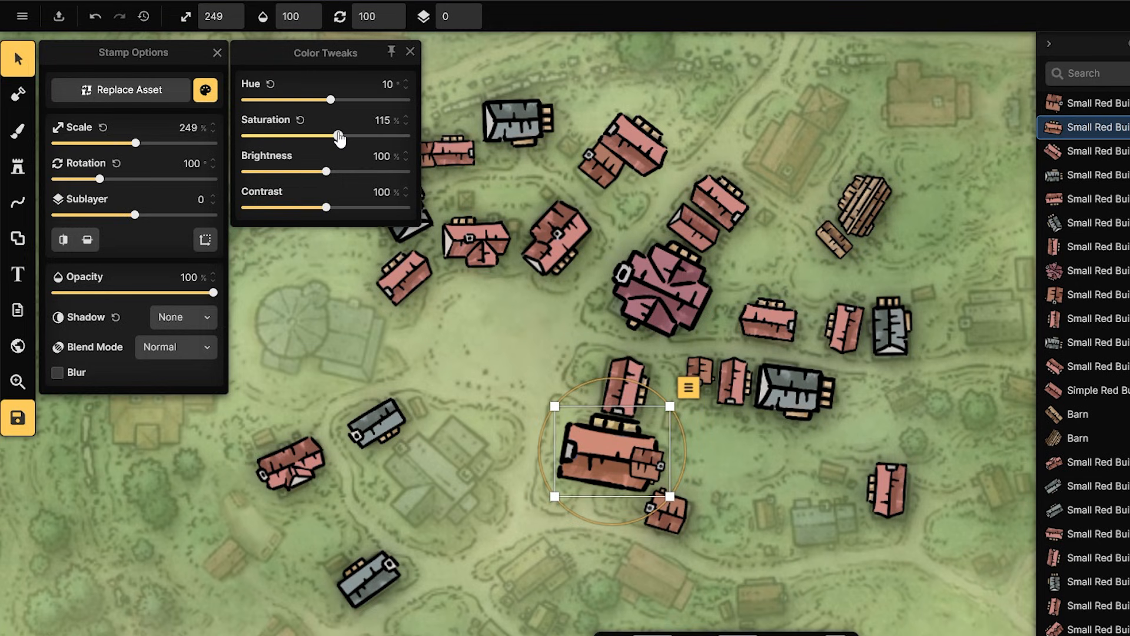
left_click_drag(321, 174, 308, 172)
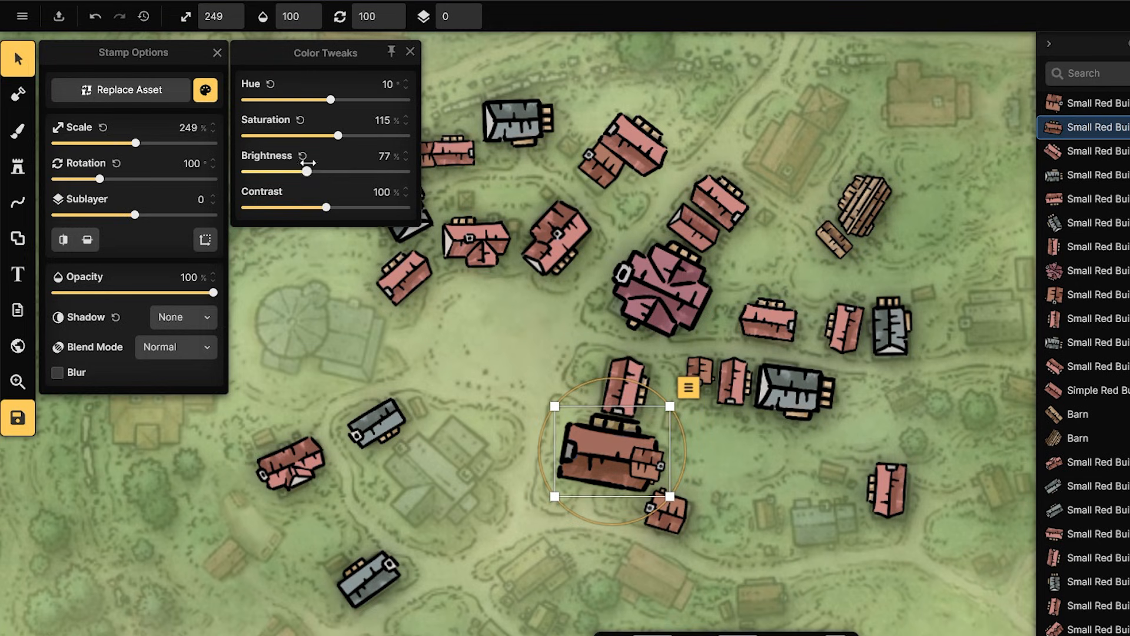
left_click(589, 361)
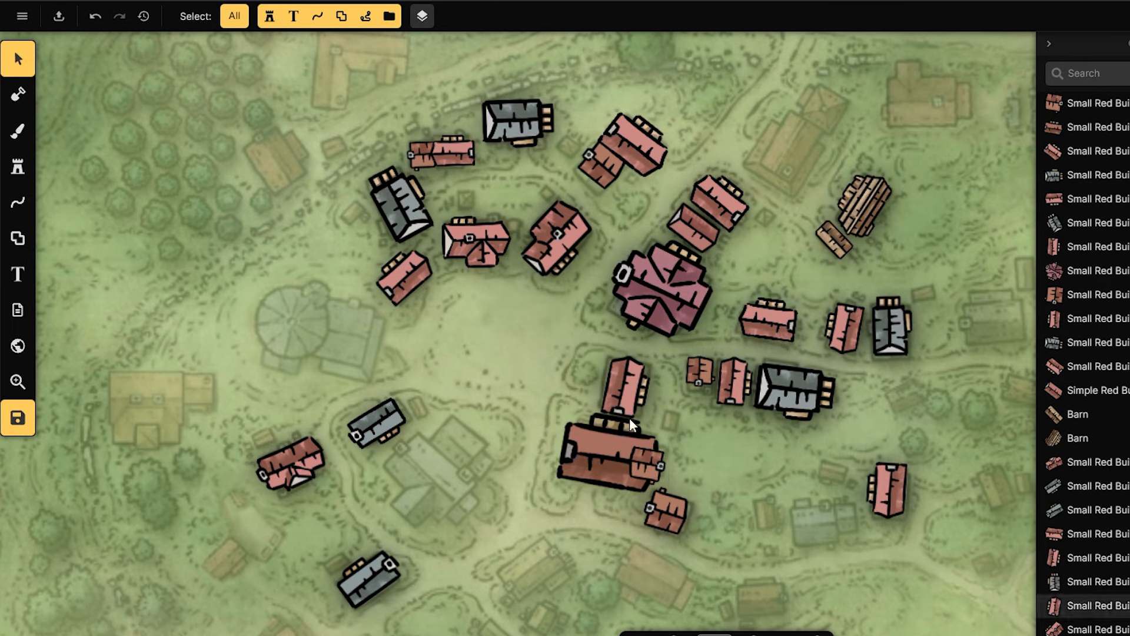
left_click(644, 464)
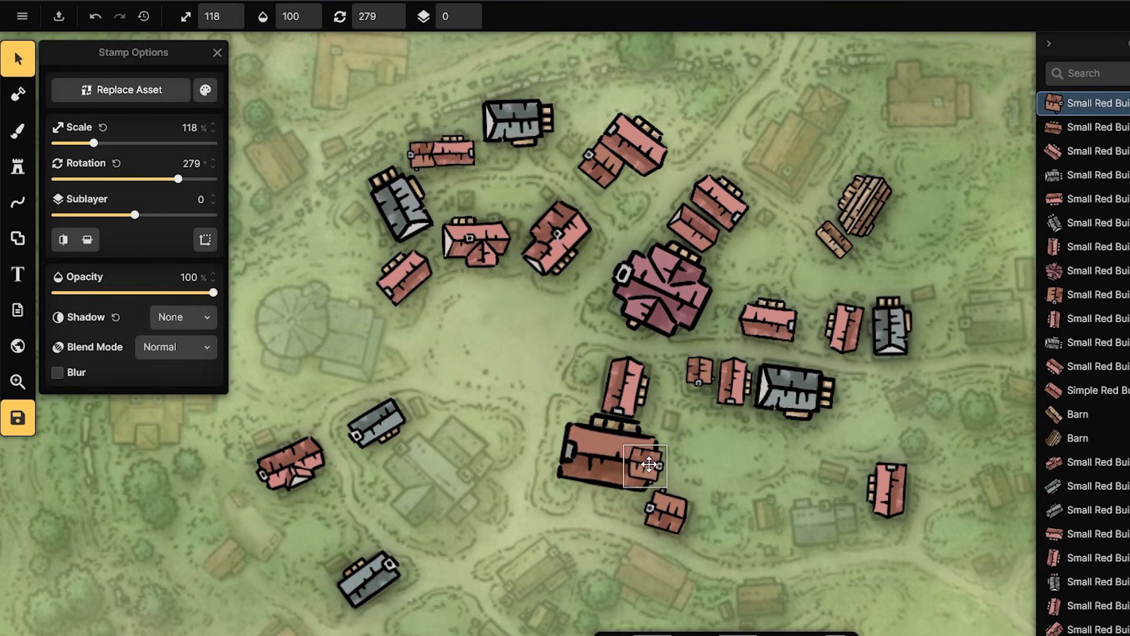
left_click(747, 467)
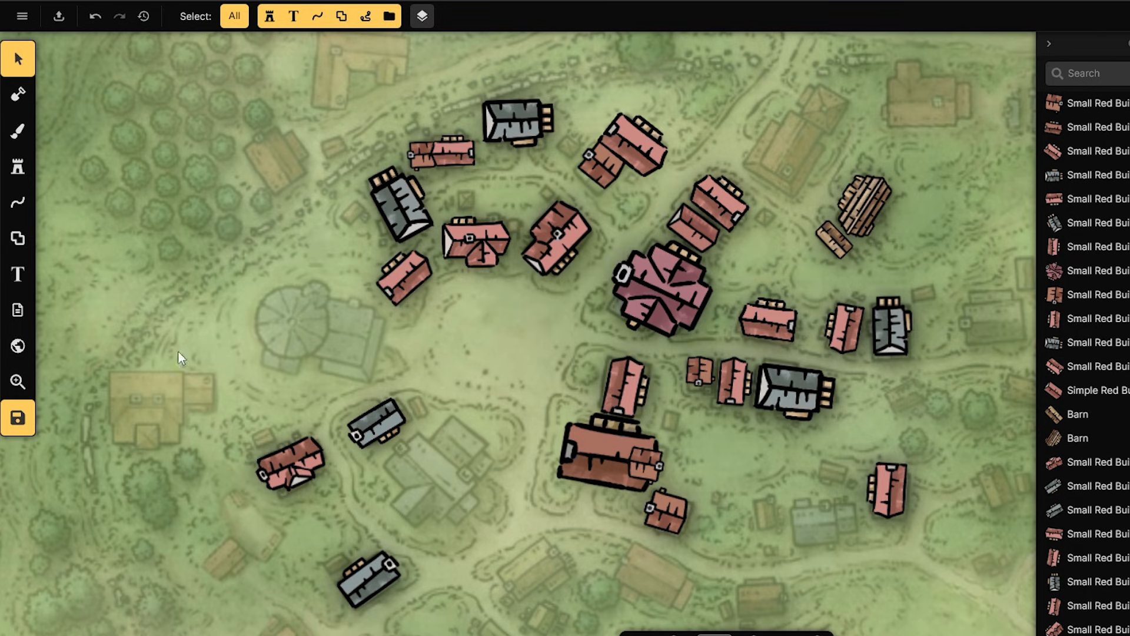
scroll(424, 385, "down", 1)
scroll(425, 387, "down", 5)
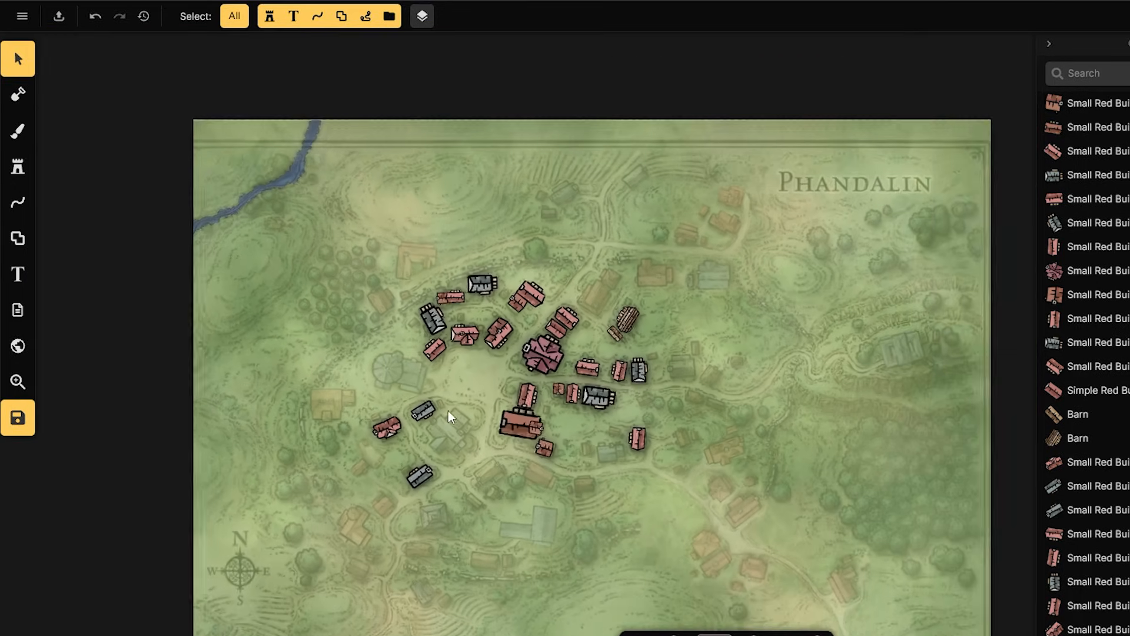
scroll(441, 420, "down", 1)
scroll(444, 422, "up", 5)
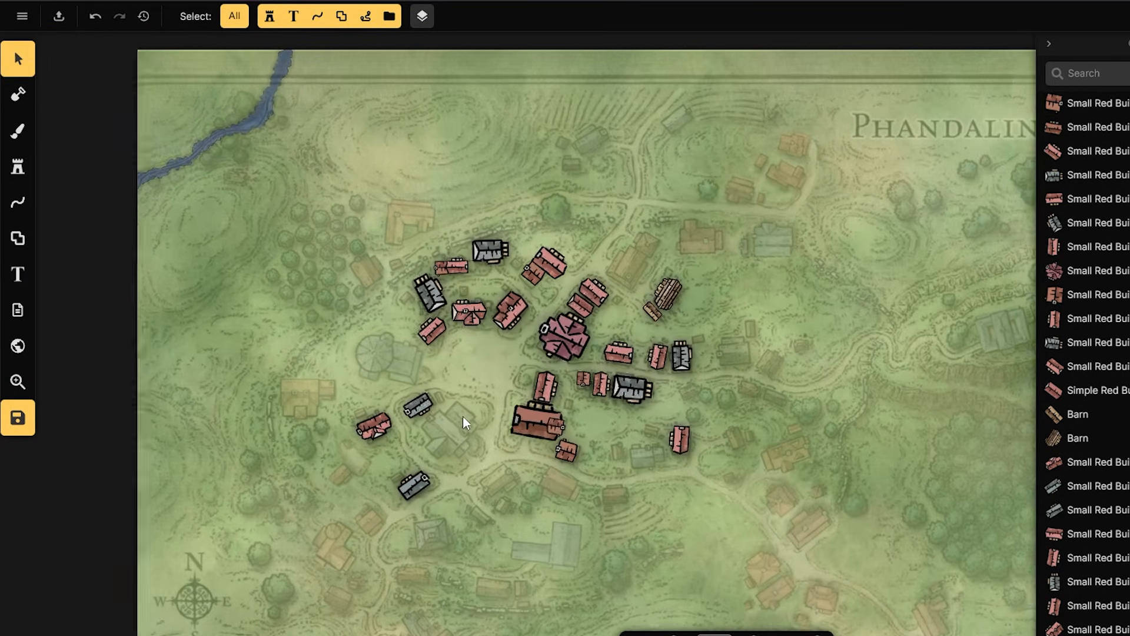
scroll(471, 422, "down", 2)
scroll(483, 450, "up", 5)
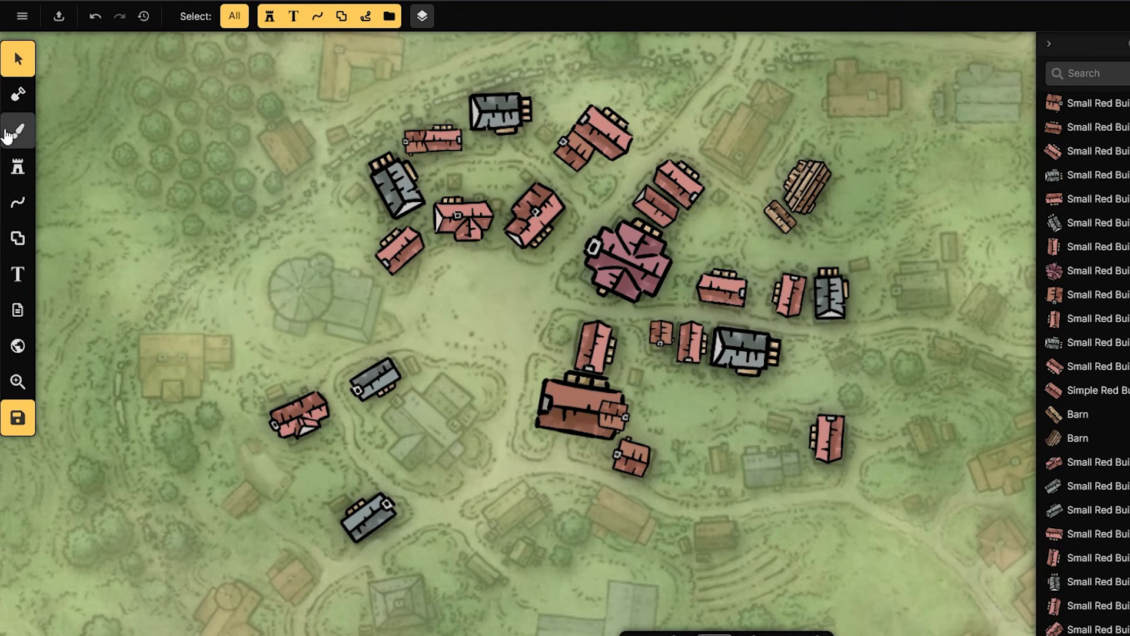
- Choose the Green Hills stamp from the Watercolor Cities Core catalog for the ridge around the manor at the map's eastern edge
left_click(12, 169)
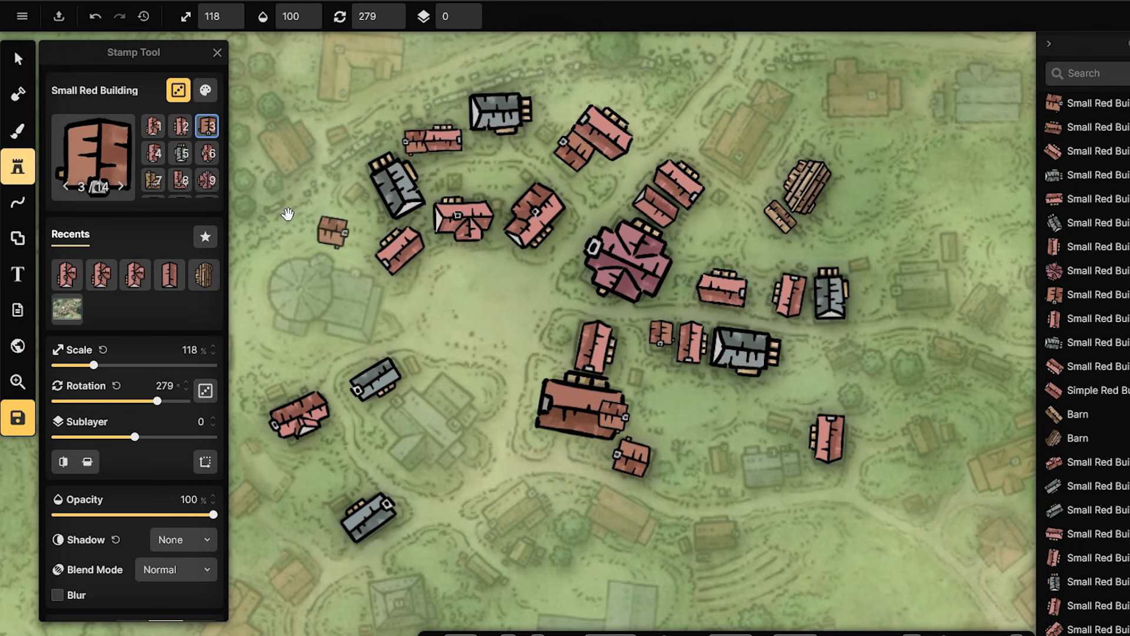
mouse_move(483, 325)
left_mouse_down()
mouse_move(550, 434)
mouse_move(681, 373)
mouse_move(578, 286)
mouse_move(509, 247)
mouse_move(512, 259)
mouse_move(480, 271)
mouse_move(250, 301)
mouse_move(160, 294)
left_mouse_up()
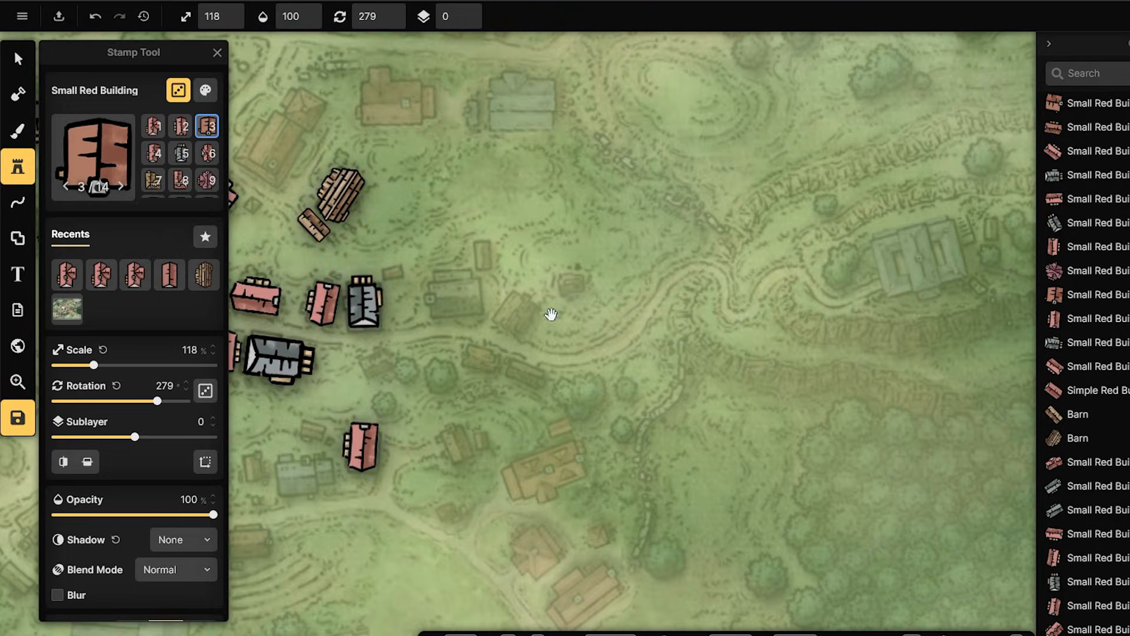
mouse_move(716, 298)
left_mouse_down()
mouse_move(602, 355)
mouse_move(523, 358)
left_mouse_up()
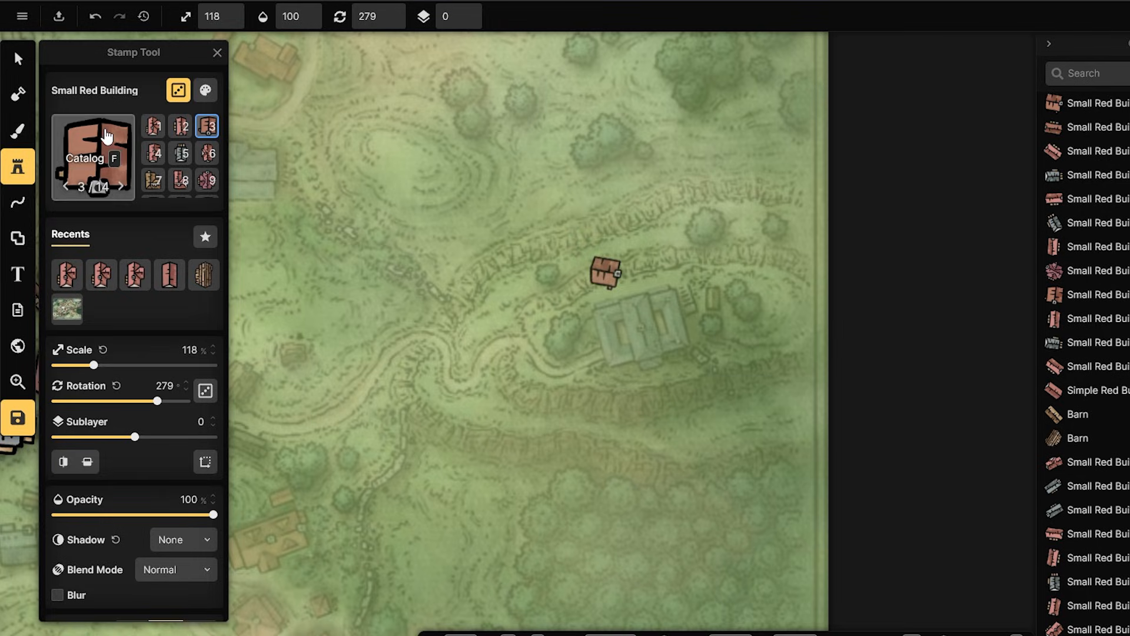
left_click(94, 155)
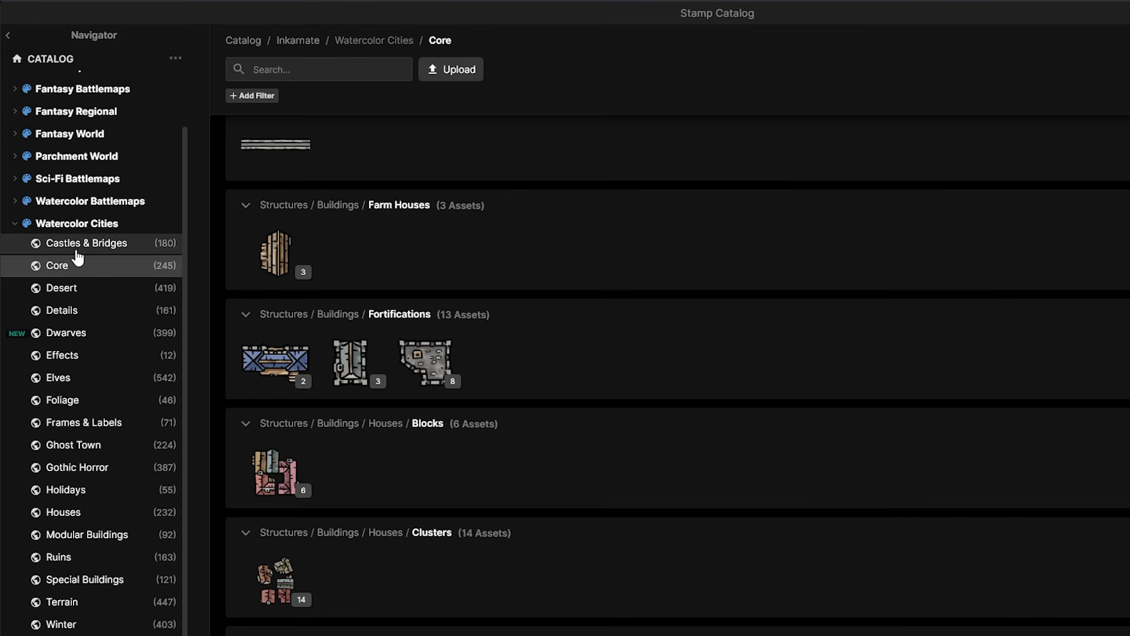
scroll(471, 277, "up", 5)
scroll(471, 285, "up", 5)
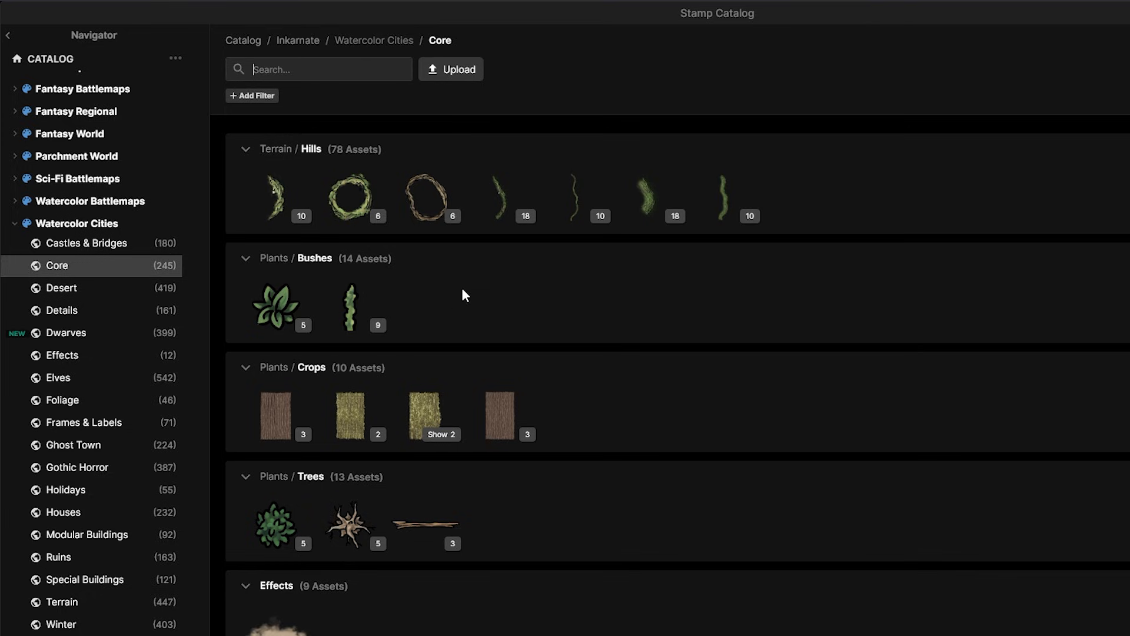
mouse_move(429, 201)
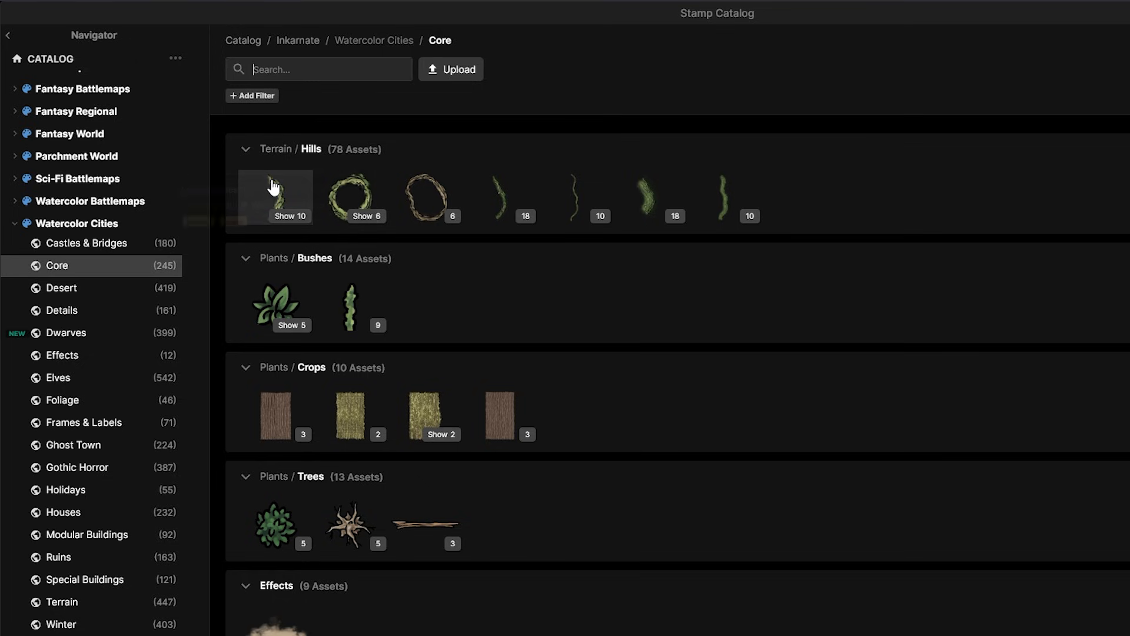
mouse_move(274, 187)
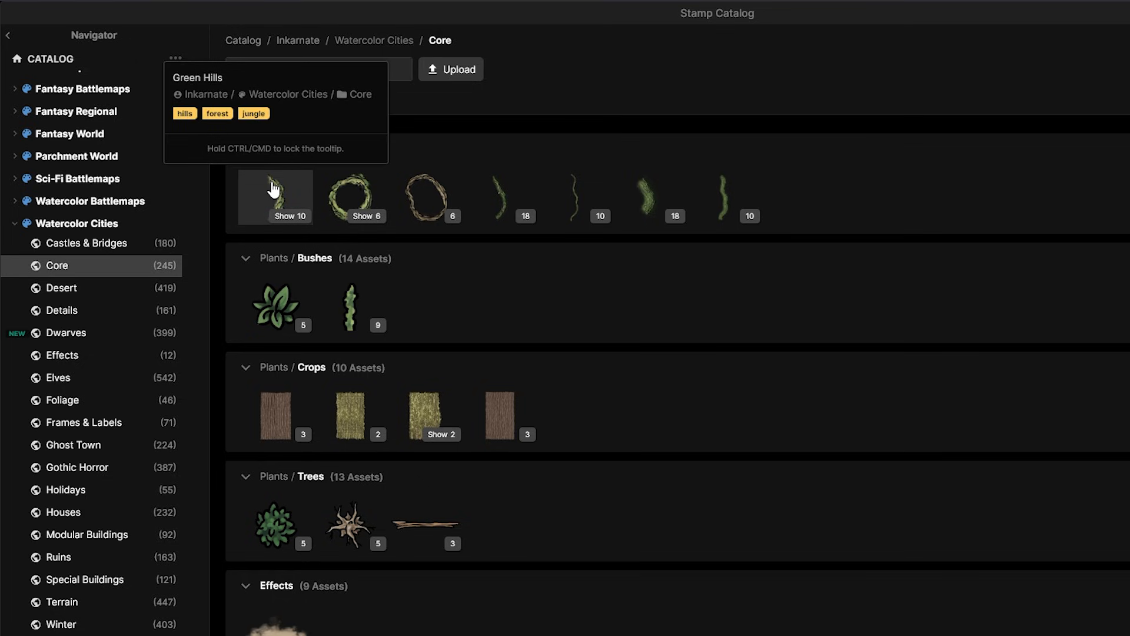
left_click(273, 187)
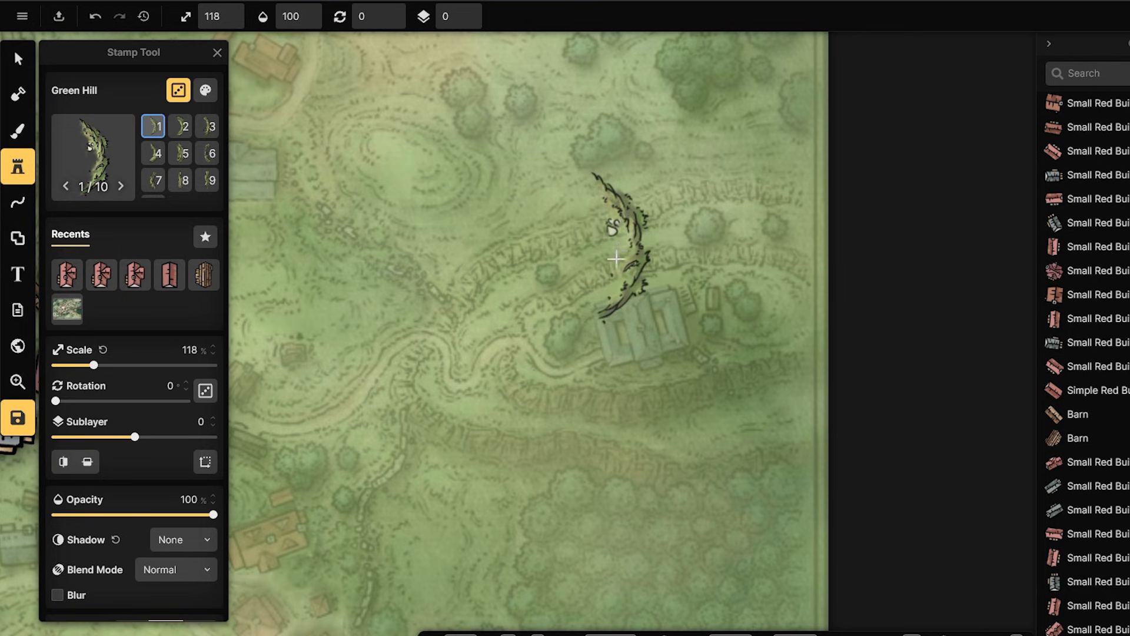
- Try Green Hill variant 1 rotated to 253 degrees on the ridge northwest of the grey manor, and delete it
left_click(540, 444)
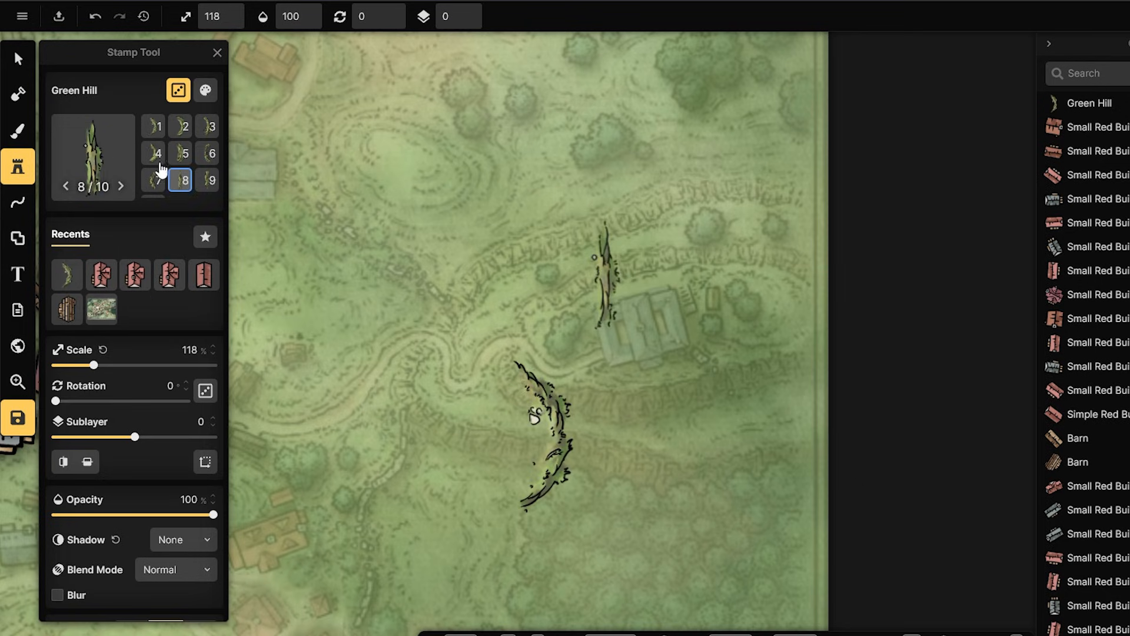
left_click(13, 58)
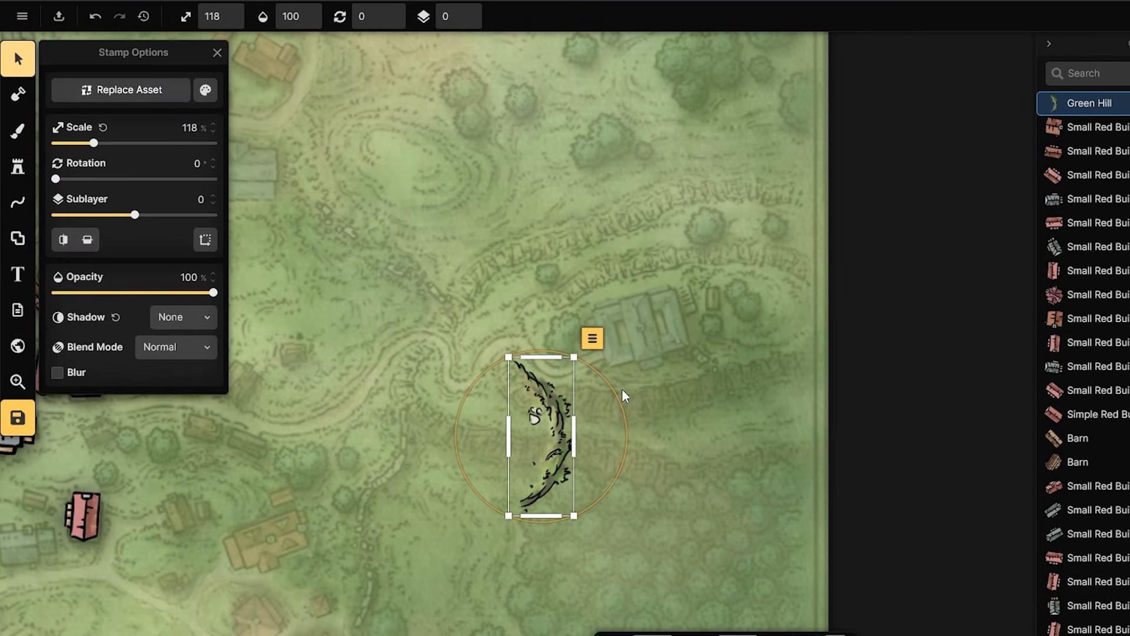
left_click_drag(613, 401, 433, 325)
left_click_drag(554, 443, 522, 276)
left_click(33, 163)
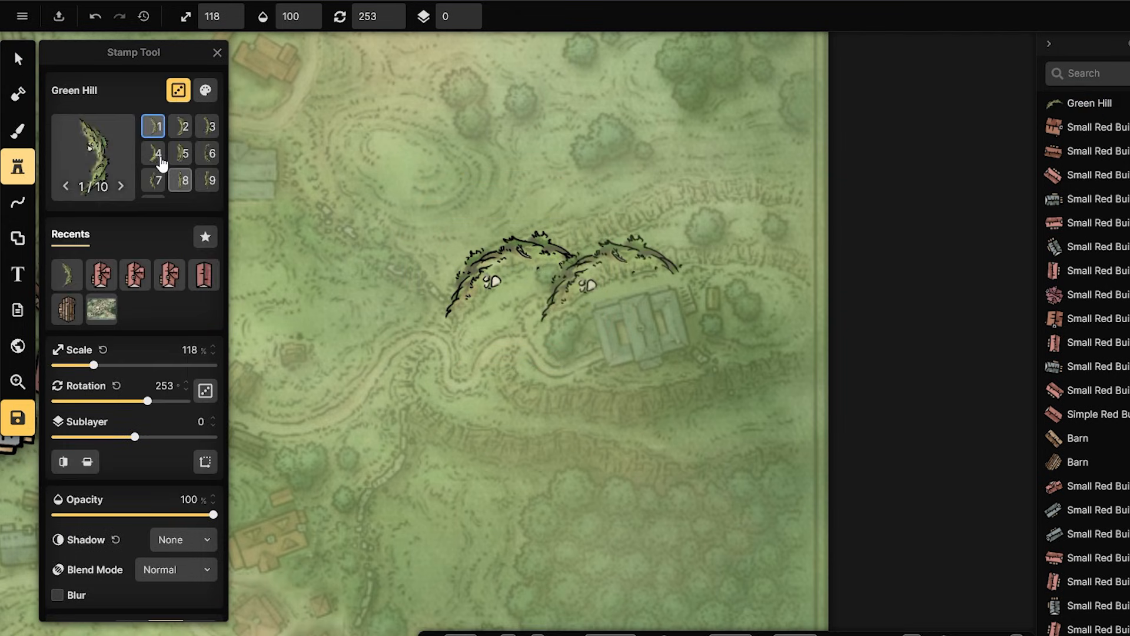
left_click(18, 59)
left_click(513, 248)
key("Delete")
- Place Green Hill variant 3 at the western end of the ridge below the manor's road, rotated to 151.5 degrees
left_click(17, 174)
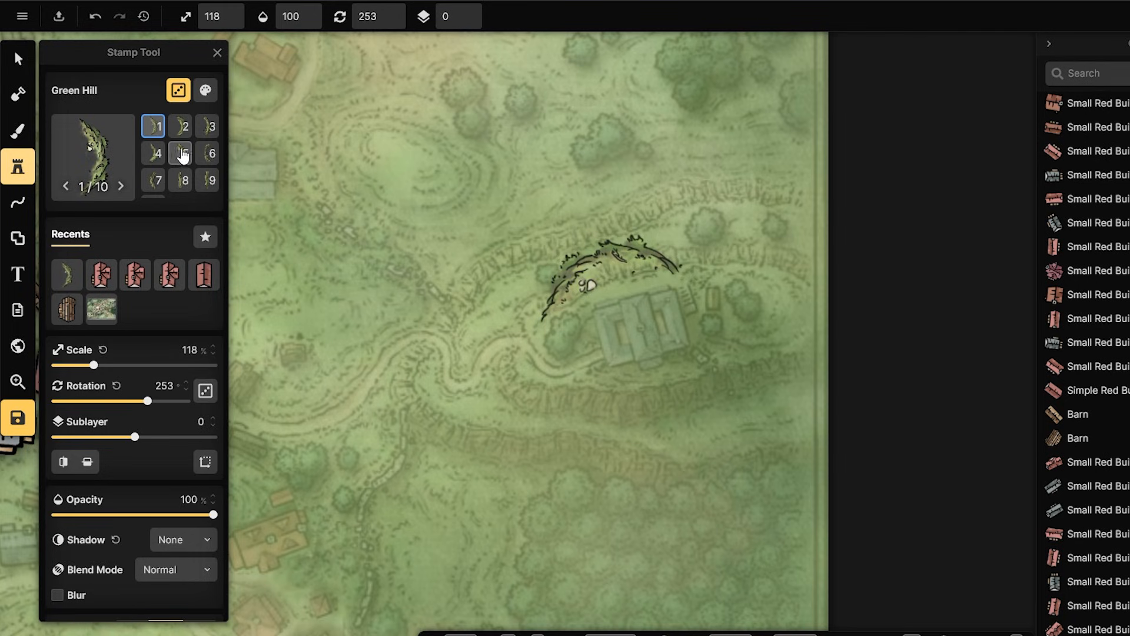
left_click(204, 128)
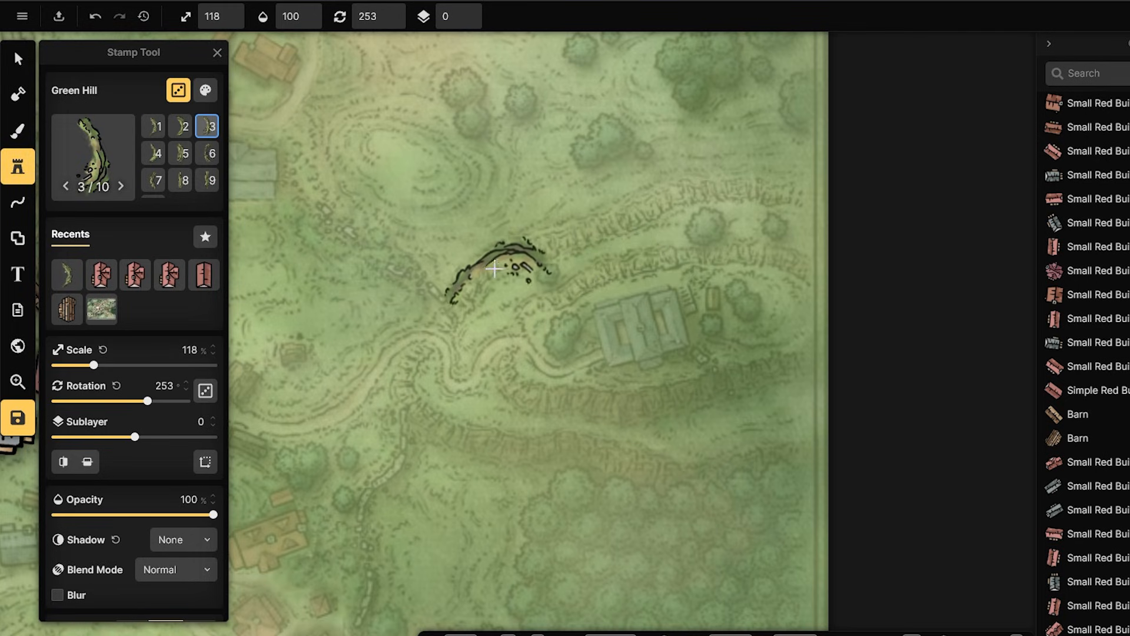
left_click(436, 383)
left_click(18, 58)
left_click(465, 385)
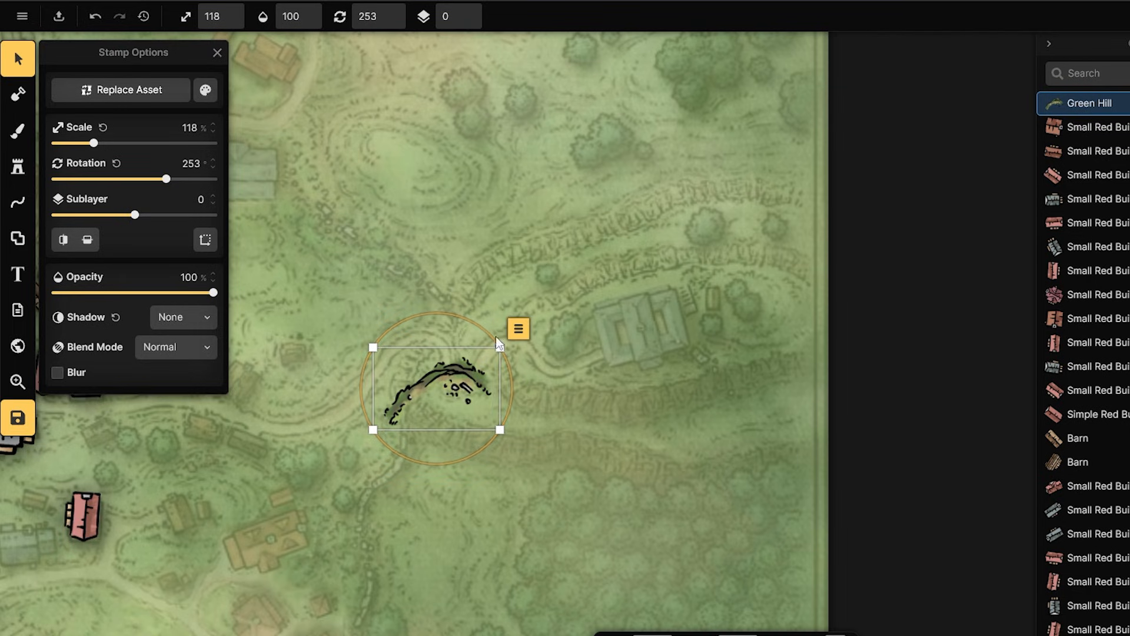
left_click_drag(511, 387, 419, 308)
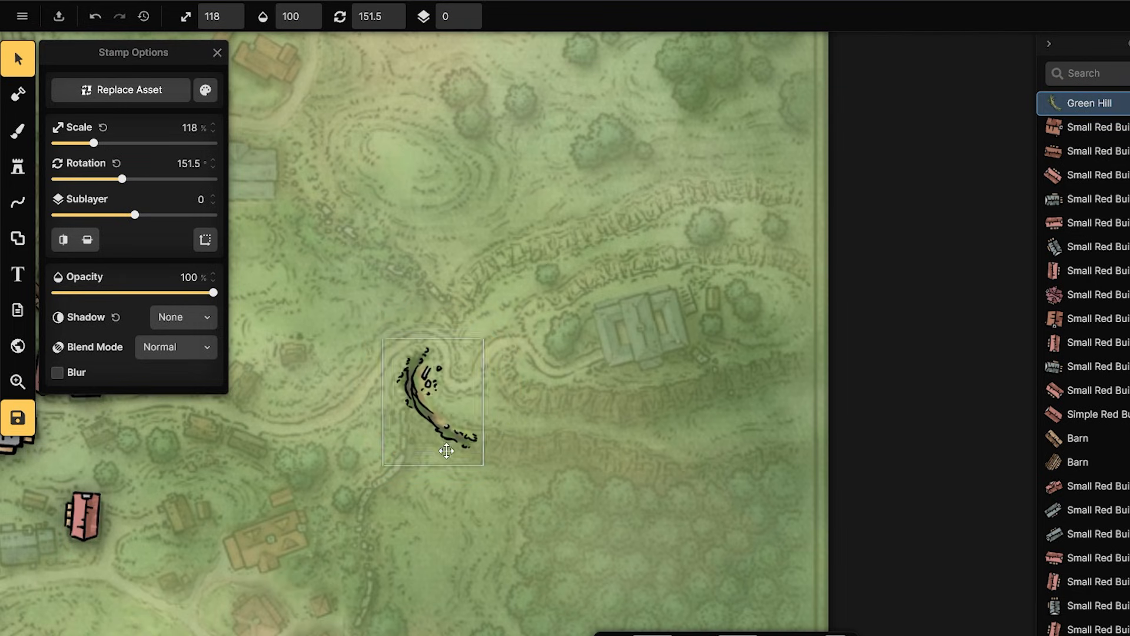
left_click_drag(452, 475, 444, 444)
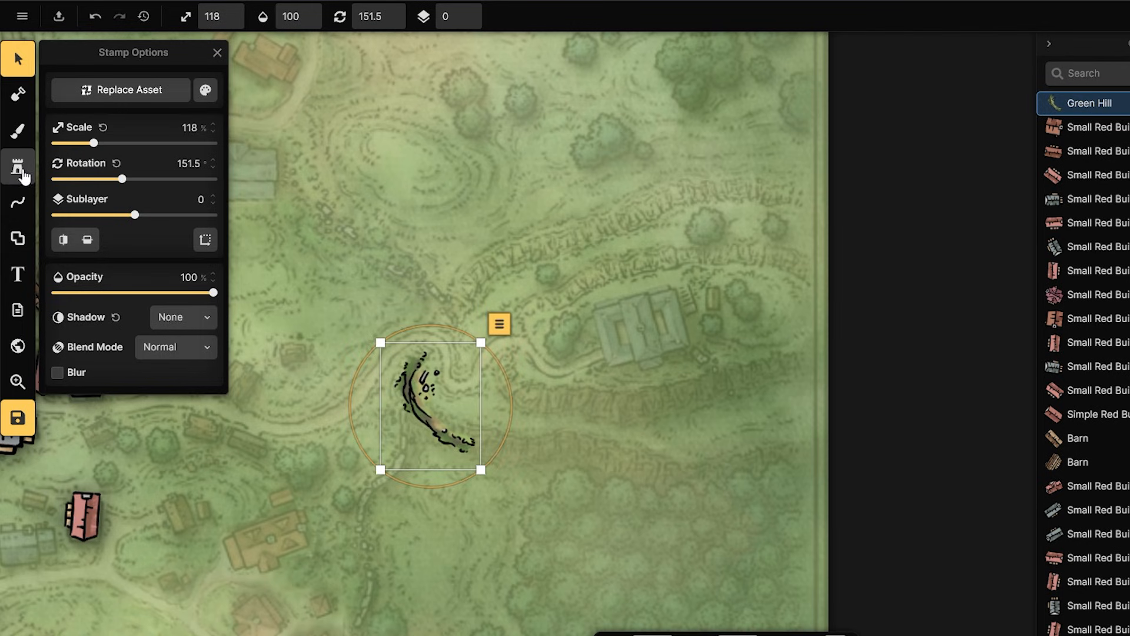
- Try Green Hill variant 7 at 151.5 degrees on the ridge northwest of the grey manor, and delete it
left_click(18, 167)
scroll(190, 192, "down", 2)
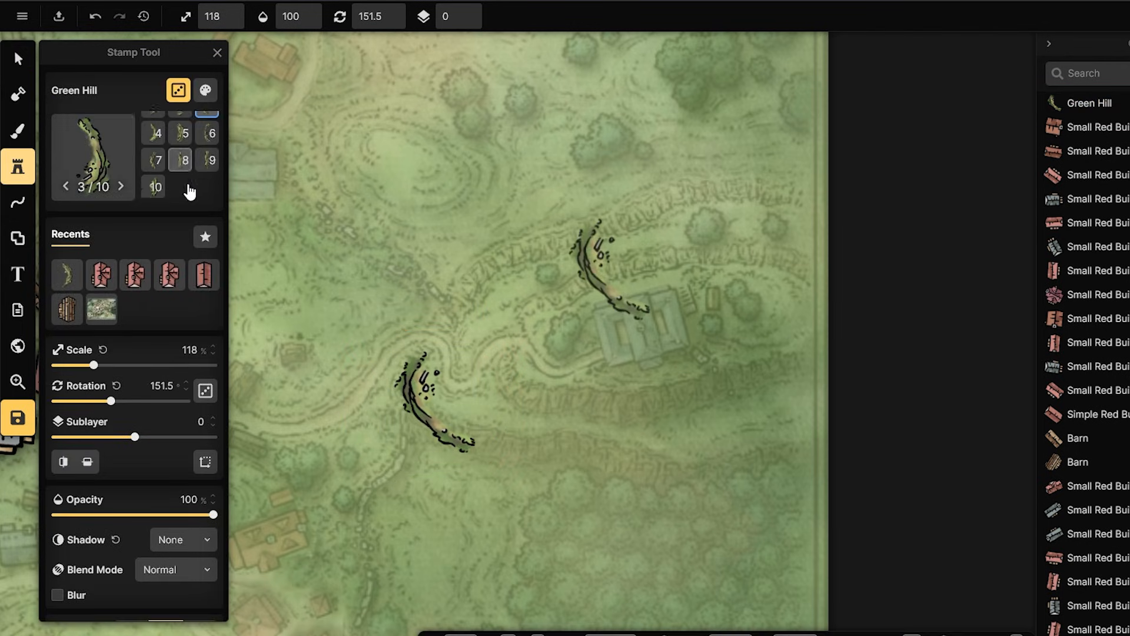
left_click(208, 155)
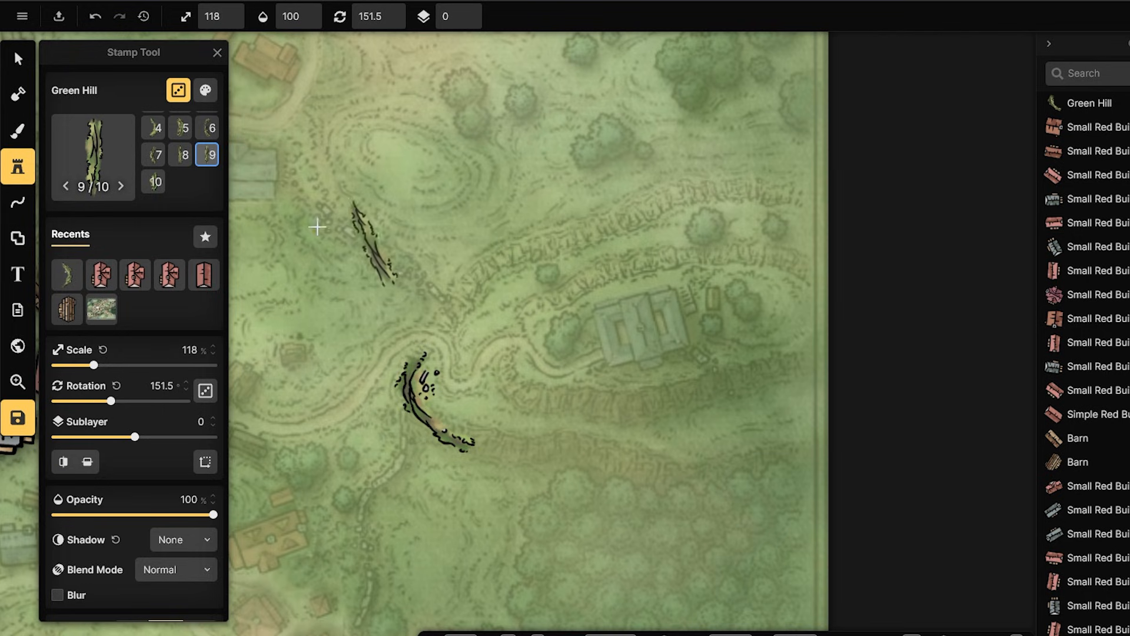
left_click(549, 258)
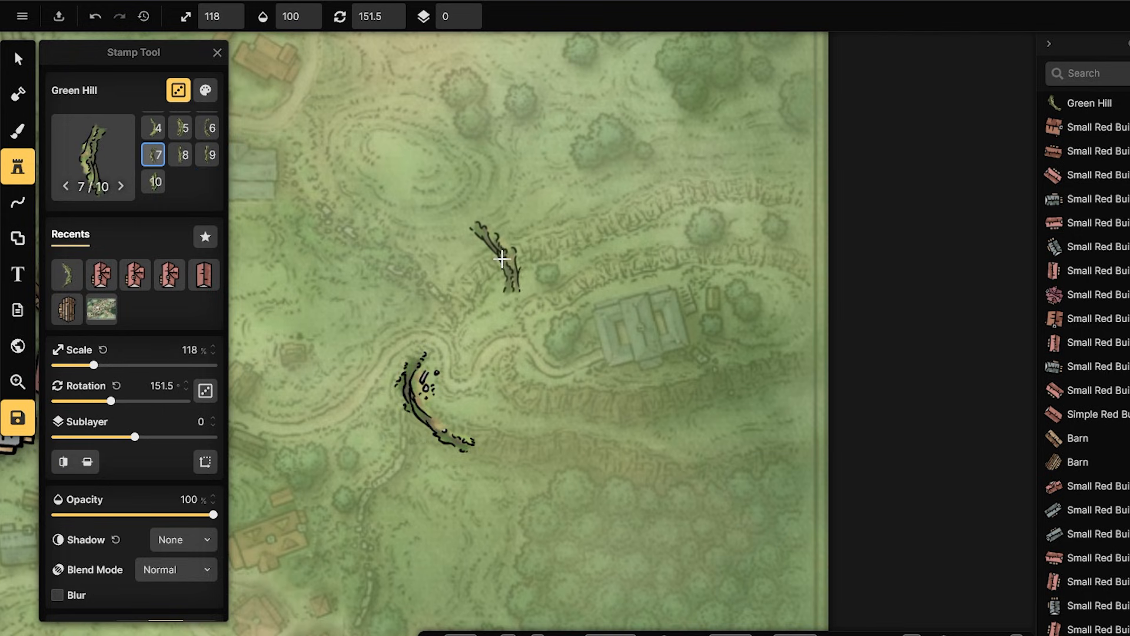
left_click(515, 265)
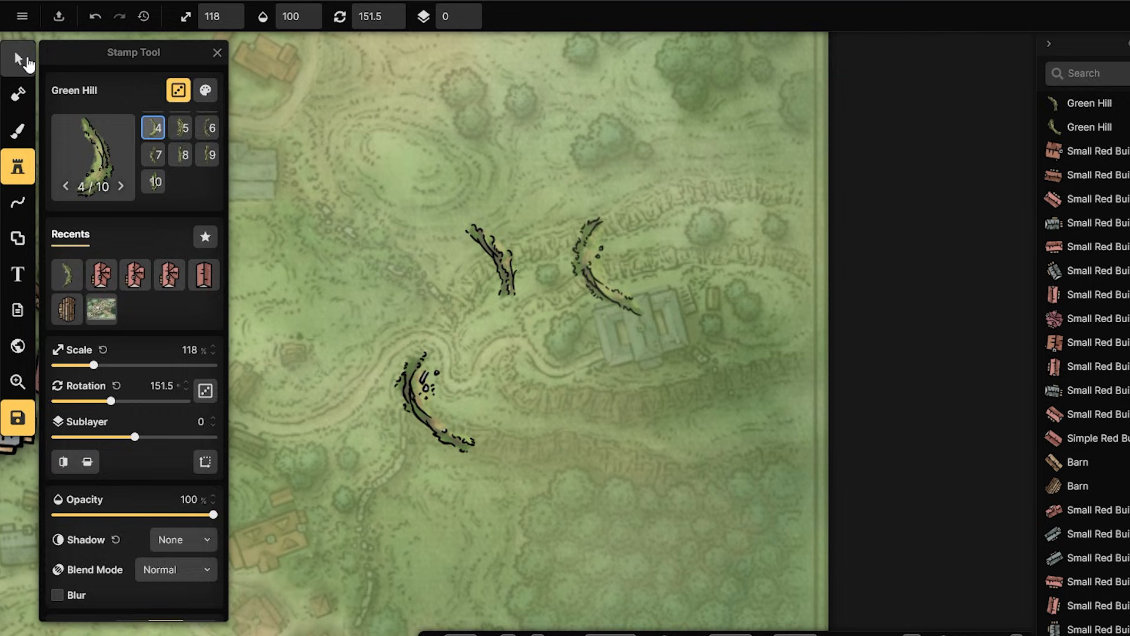
left_click(26, 62)
key("Delete")
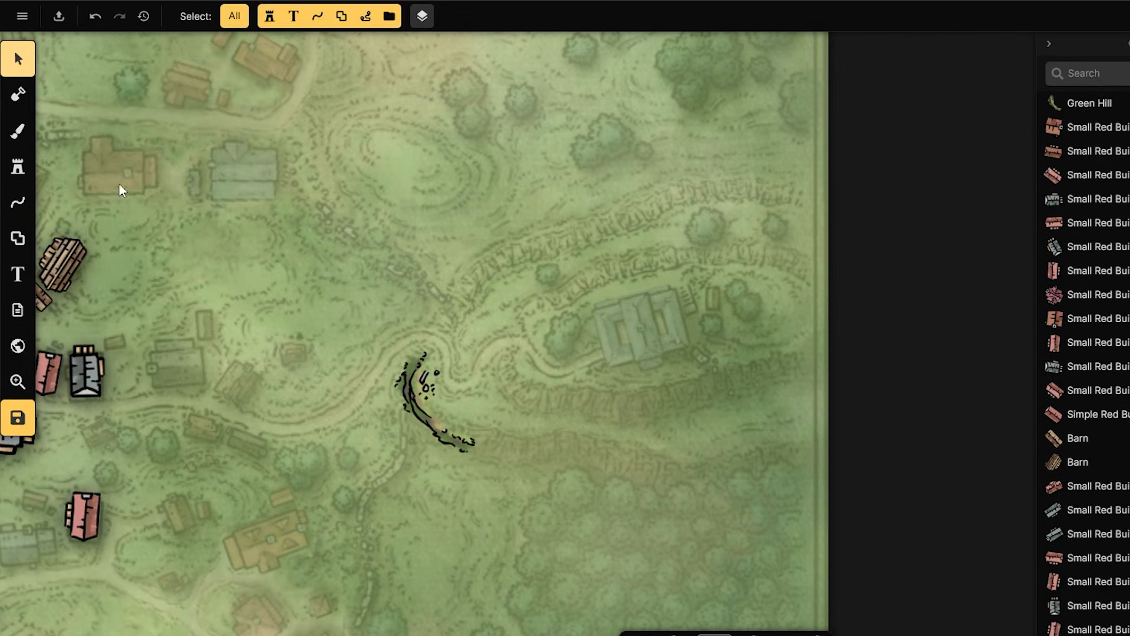
- Place Green Hill variant 3 on the ridge northwest of the grey manor and select it for adjustment
left_click(30, 168)
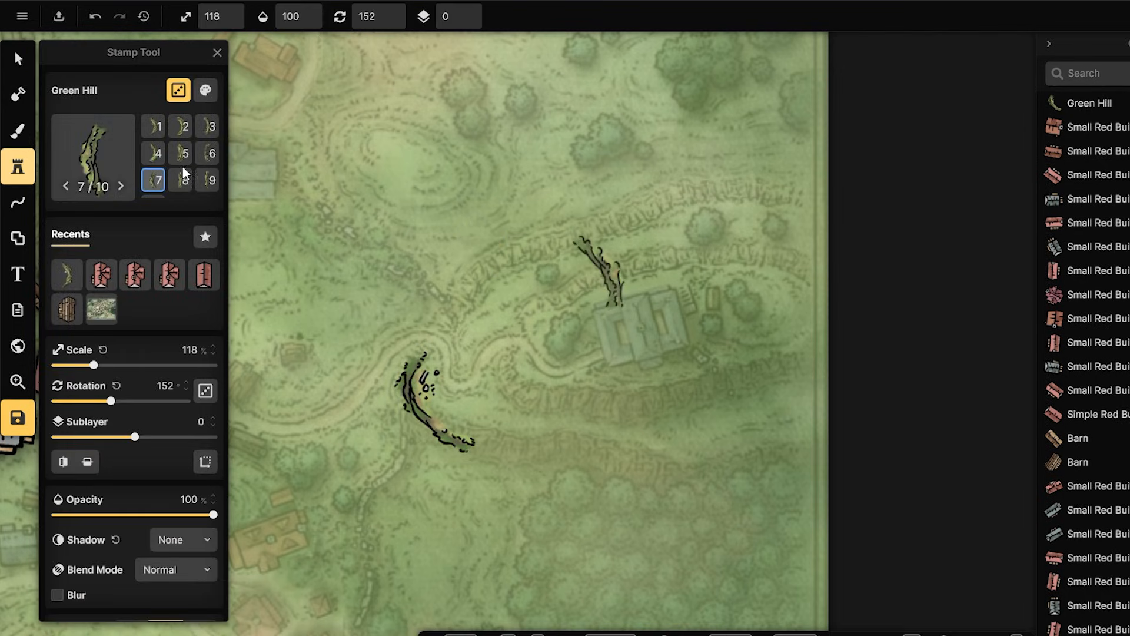
left_click(206, 155)
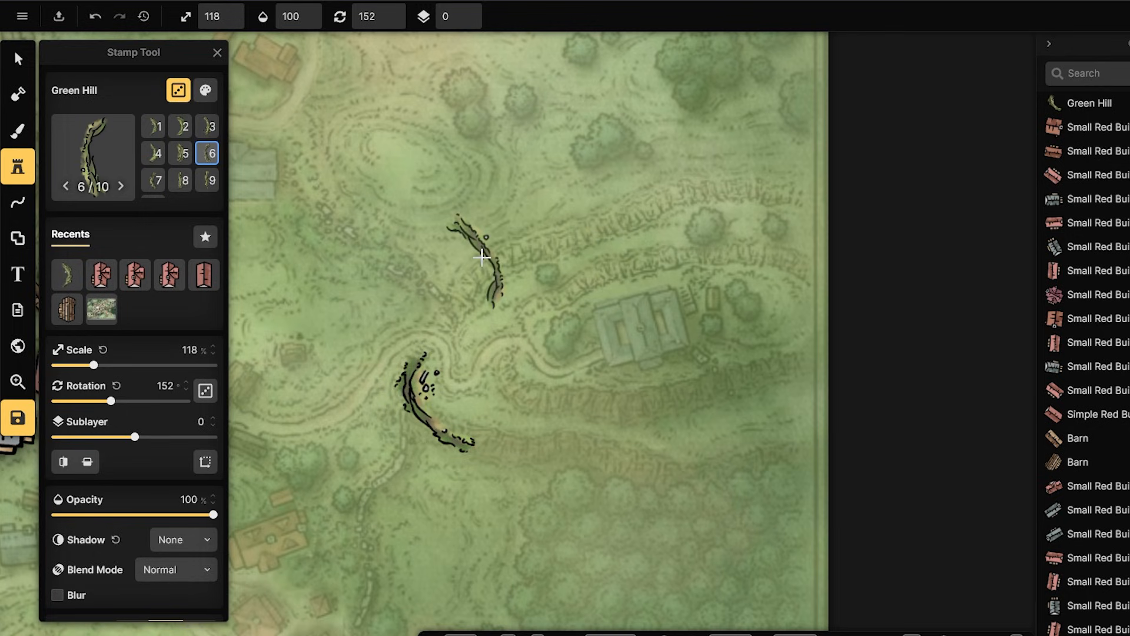
left_click(605, 272)
left_click(208, 126)
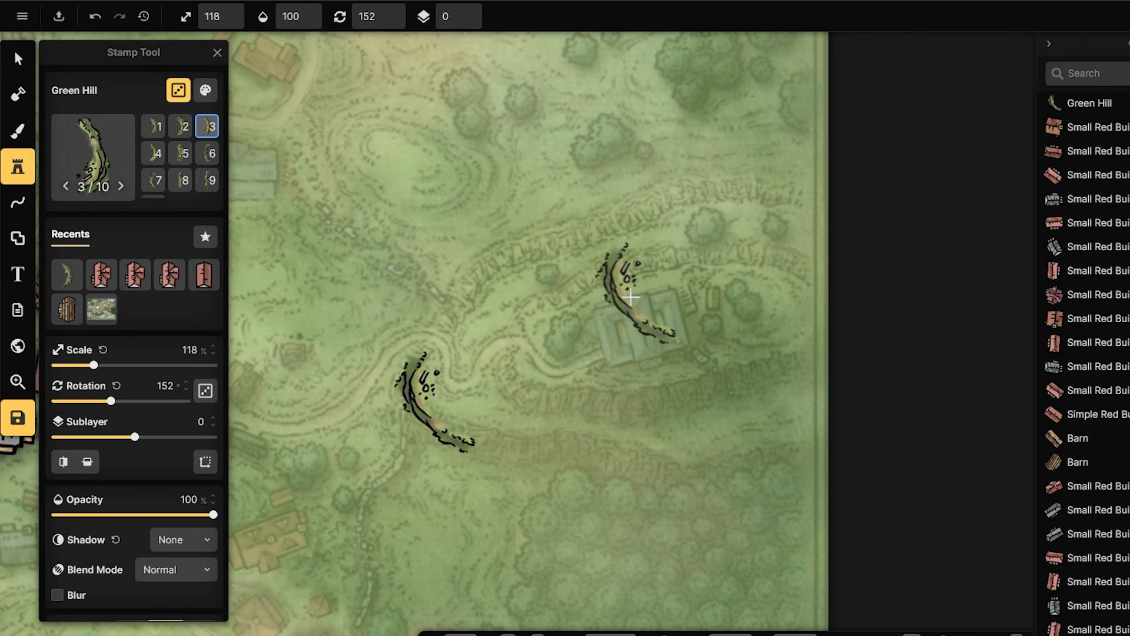
left_click(545, 280)
left_click(17, 60)
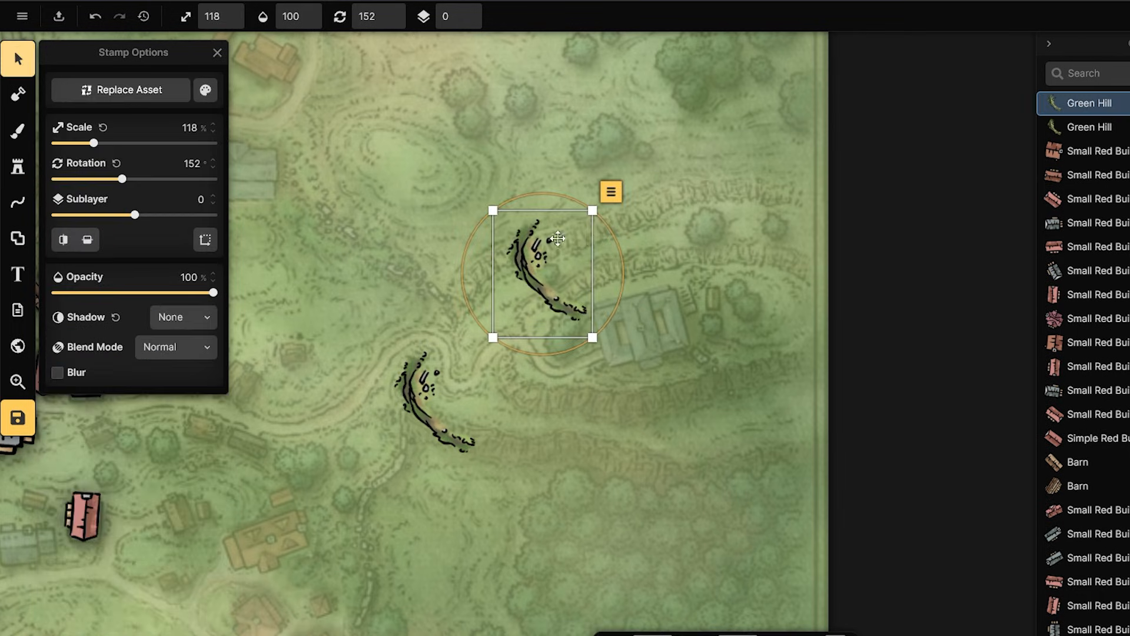
- Rotate the new curved hill to 240 degrees and move it to the western end of the upper ridge
left_click_drag(558, 194, 669, 252)
left_click_drag(508, 273, 468, 258)
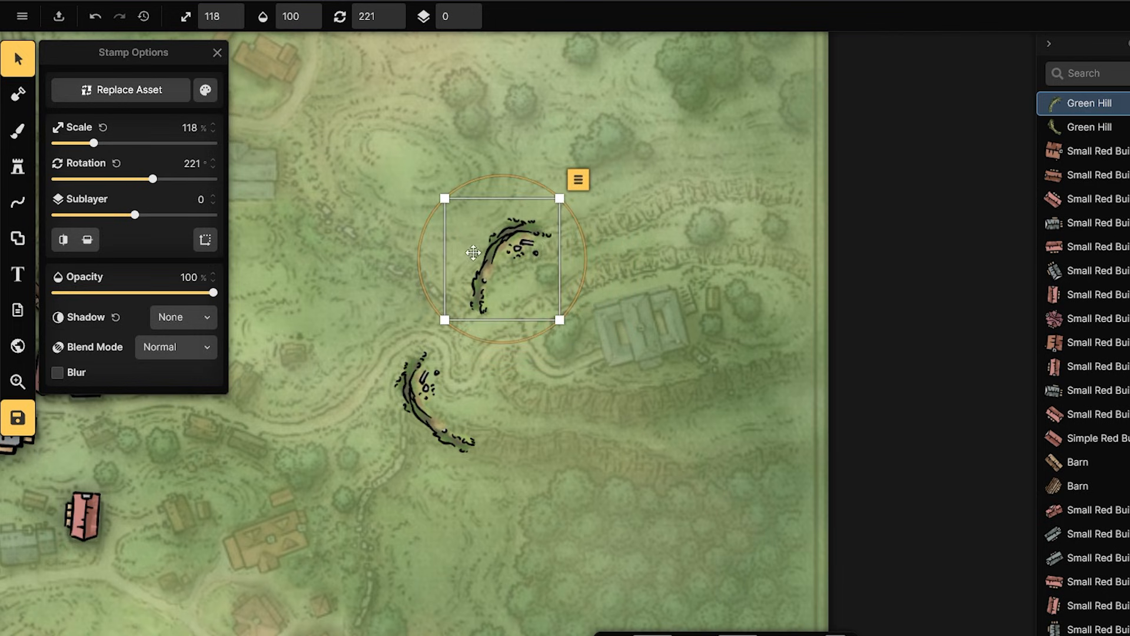
left_click_drag(532, 177, 551, 189)
left_click_drag(507, 253, 504, 265)
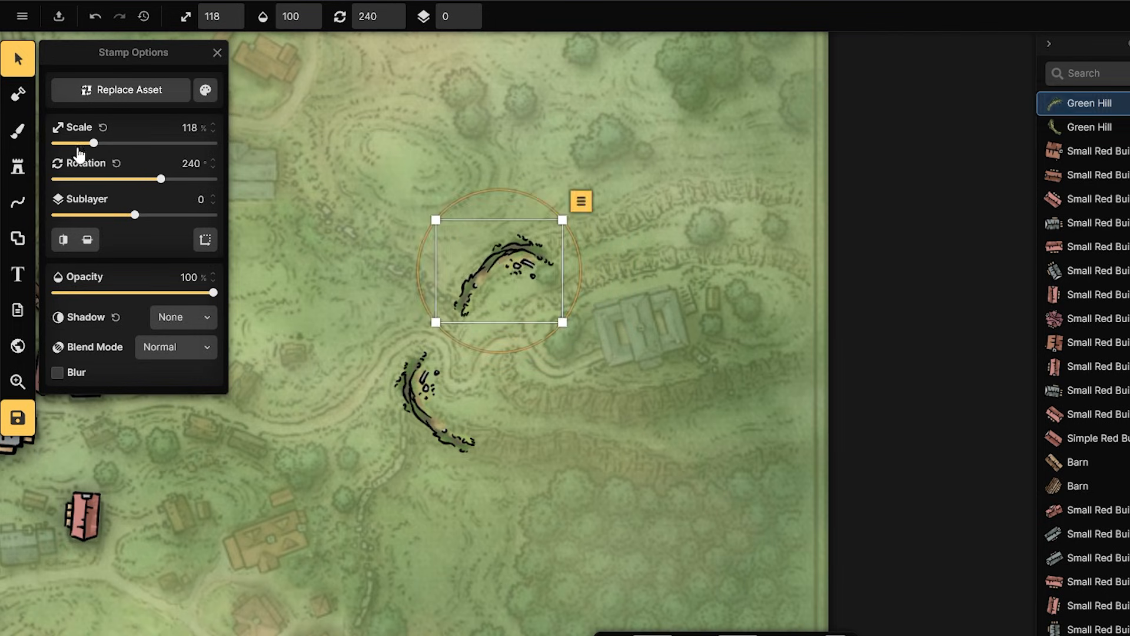
- Place Green Hill variant 8 at 240 degrees to extend the upper ridge northeast from the curved hill
left_click(18, 171)
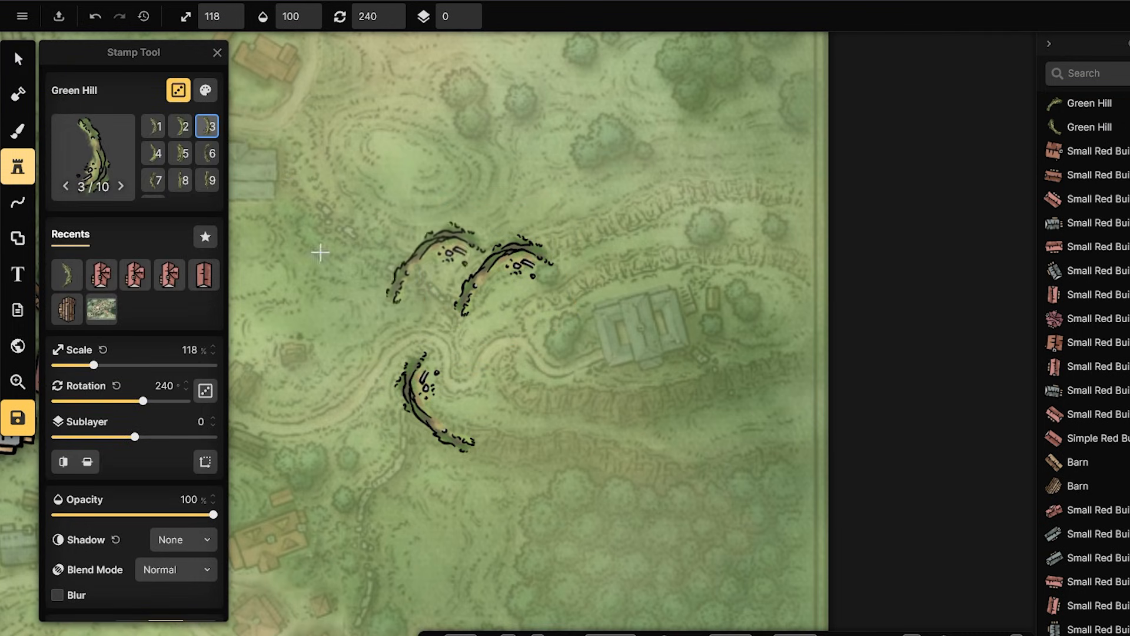
left_click(606, 273)
left_click(206, 182)
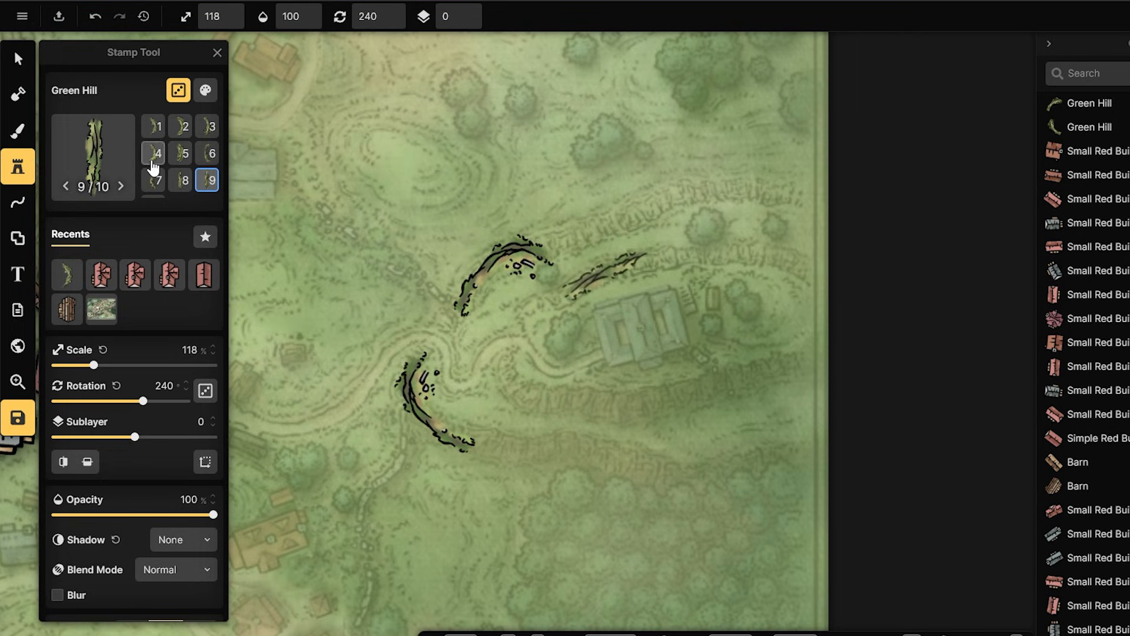
scroll(178, 191, "down", 1)
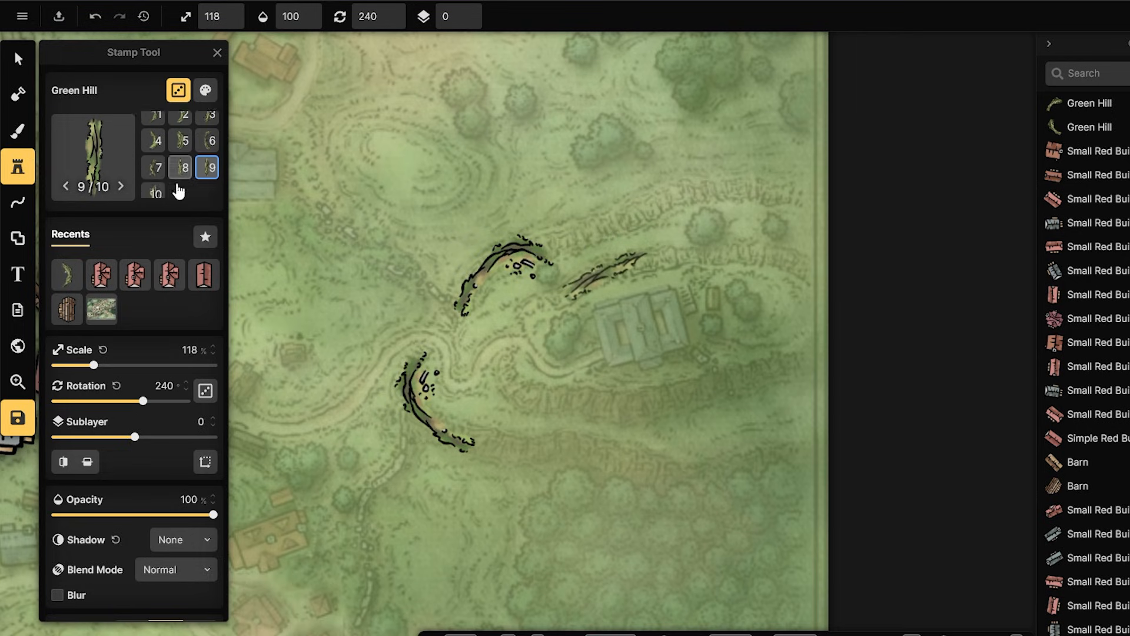
left_click(181, 158)
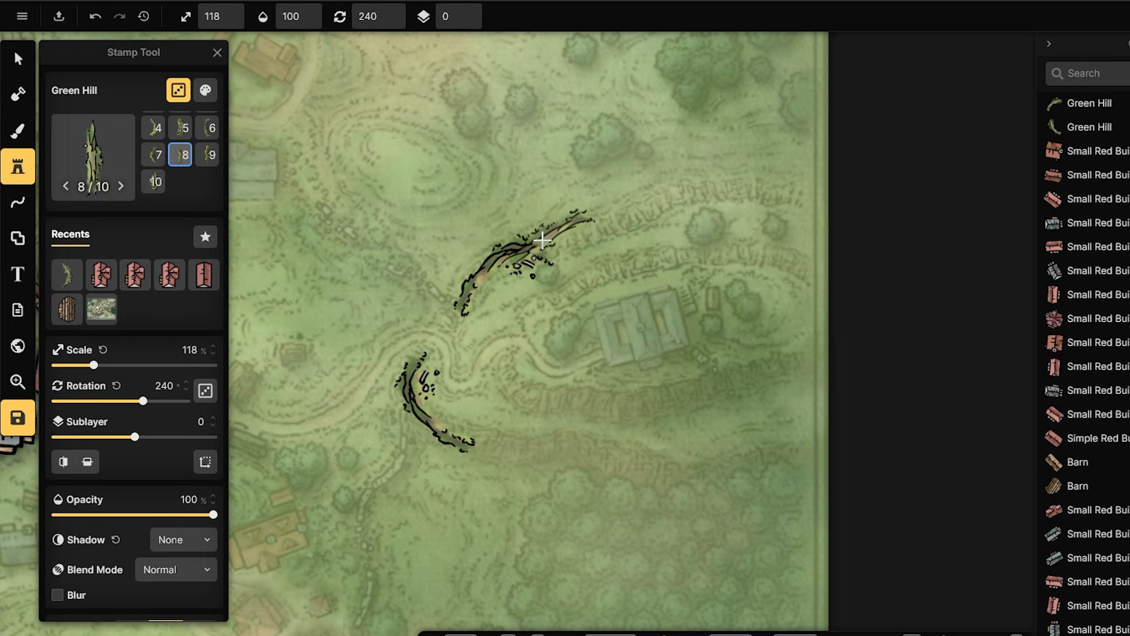
left_click(607, 274)
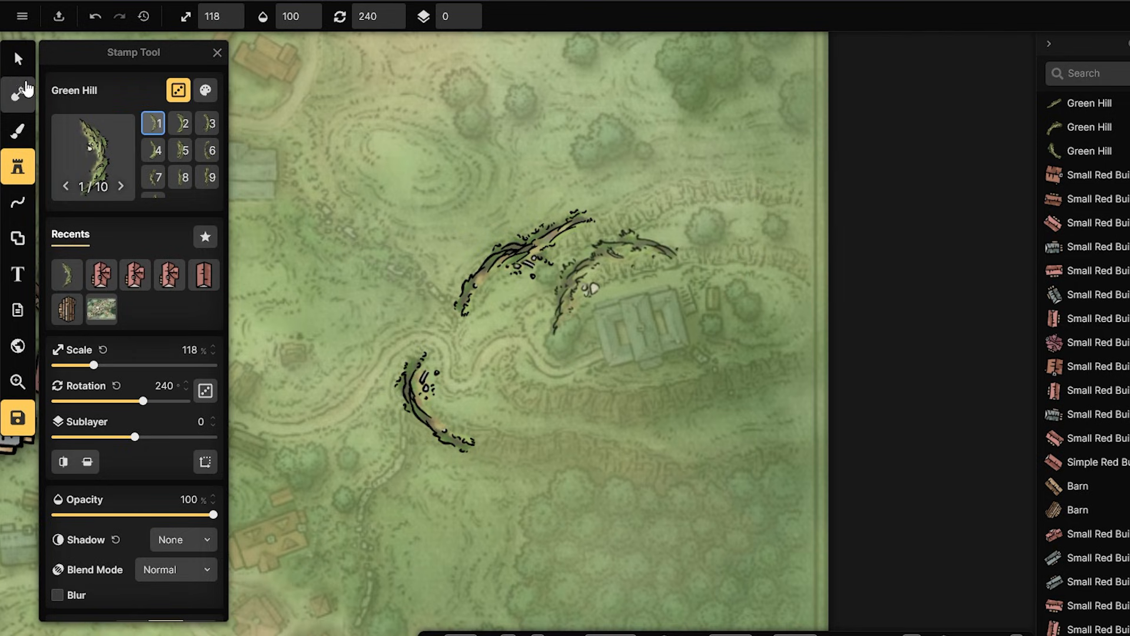
key("ctrl+z")
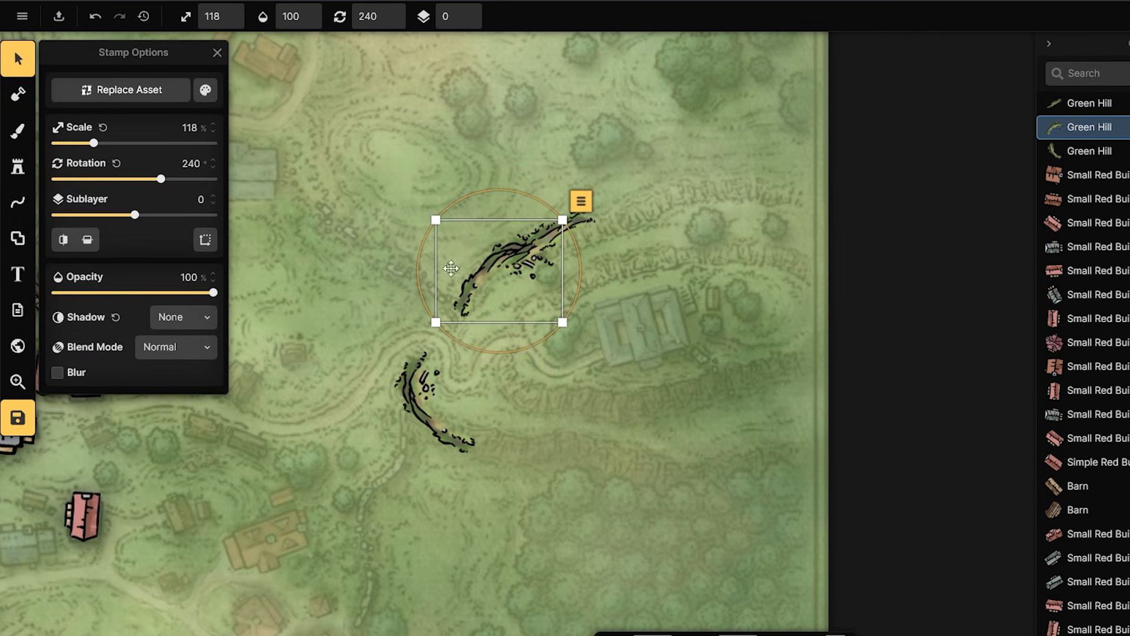
- Flip the curved hill at the upper ridge's western end vertically, rotate it to 219 degrees and nudge it into line
left_click_drag(579, 265, 579, 243)
left_click(65, 240)
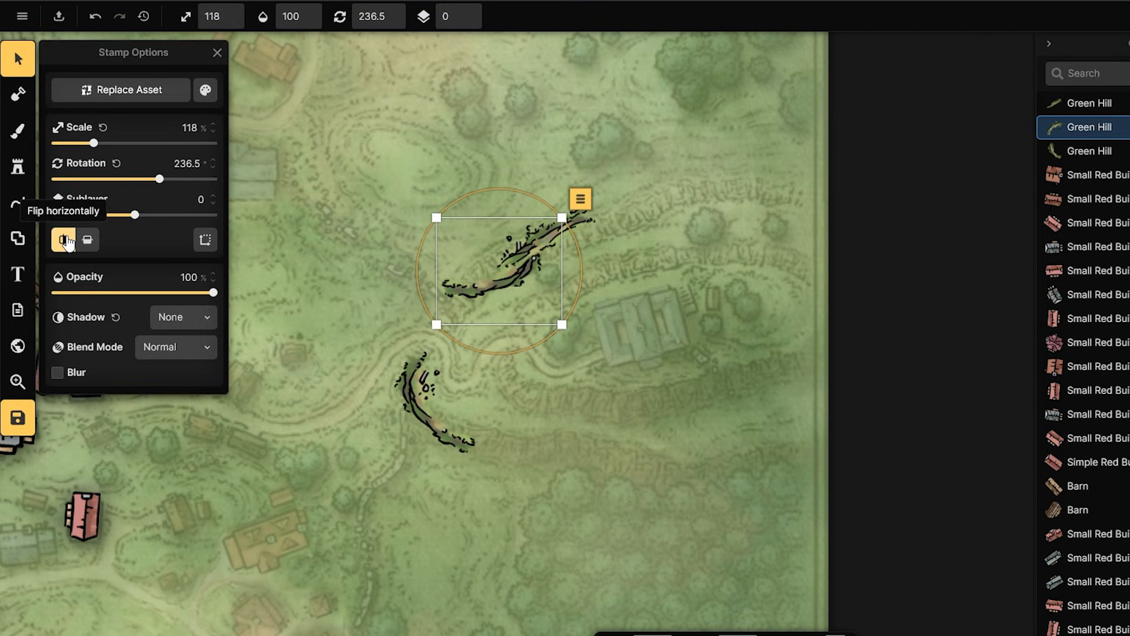
left_click(64, 240)
left_click(87, 240)
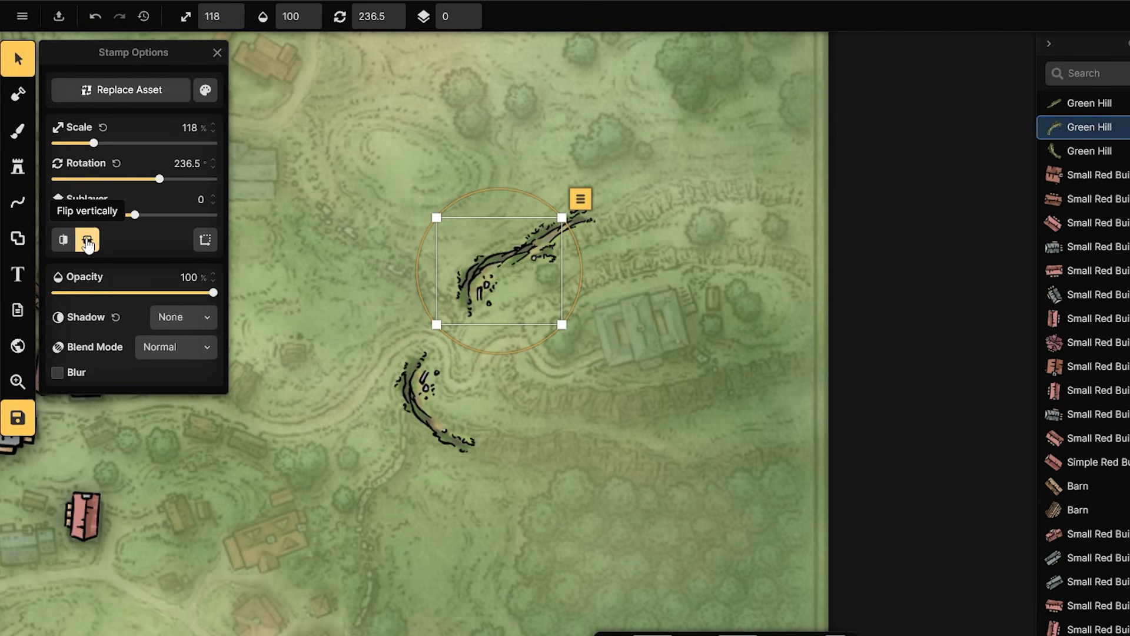
left_click_drag(583, 261, 580, 231)
left_click_drag(472, 285, 472, 290)
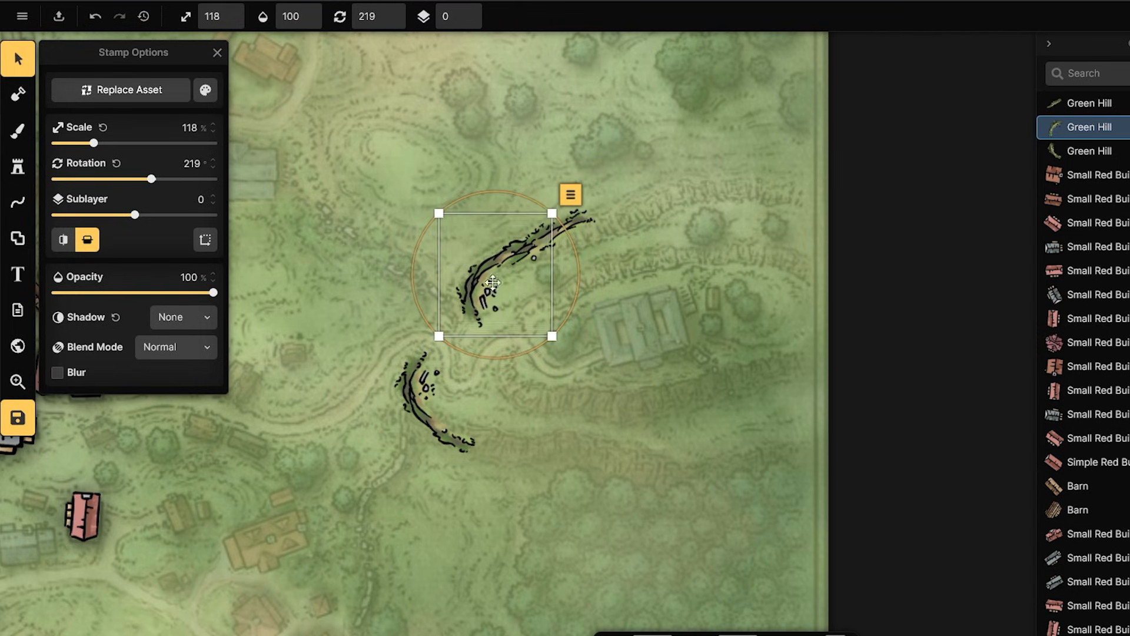
- Rotate the variant 8 hill to 257.5 degrees and align it with the end of the curved hill
left_click(700, 221)
left_click(590, 217)
left_click_drag(562, 230, 629, 200)
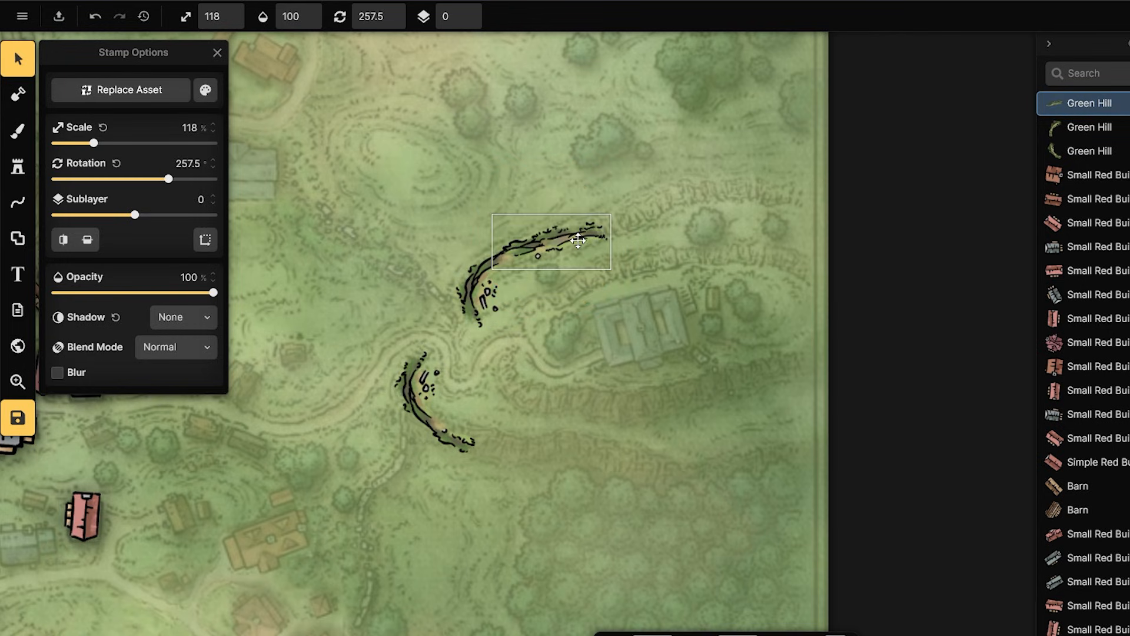
- Add another straight Green Hill stamp to the upper ridge's eastern end, rotated to 247 degrees and joined to the previous one
left_click(18, 167)
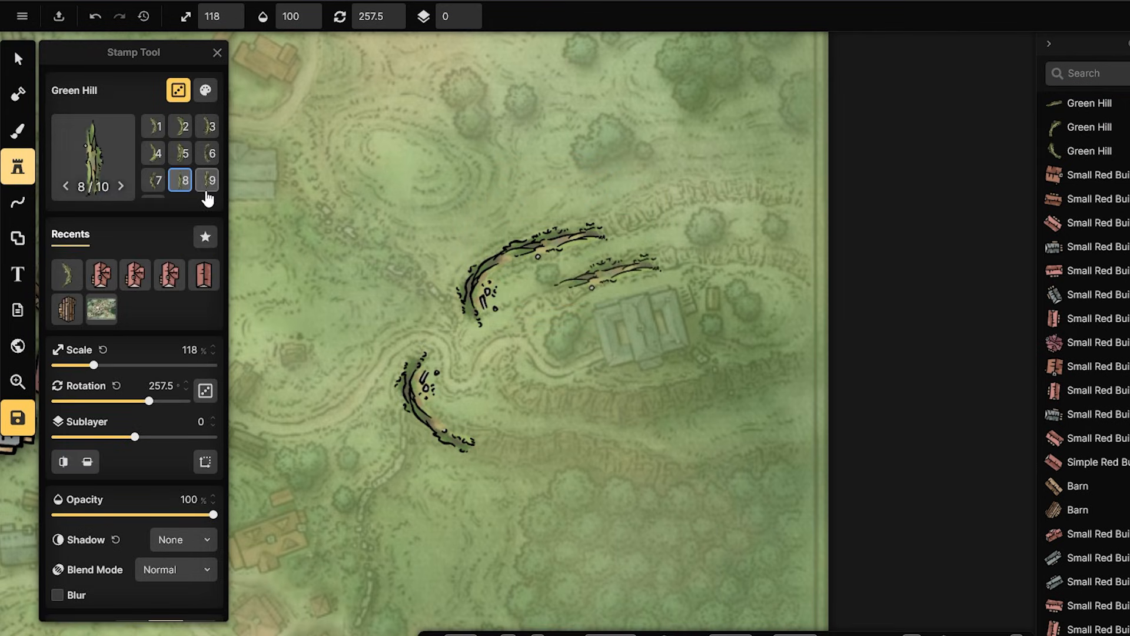
left_click(636, 227)
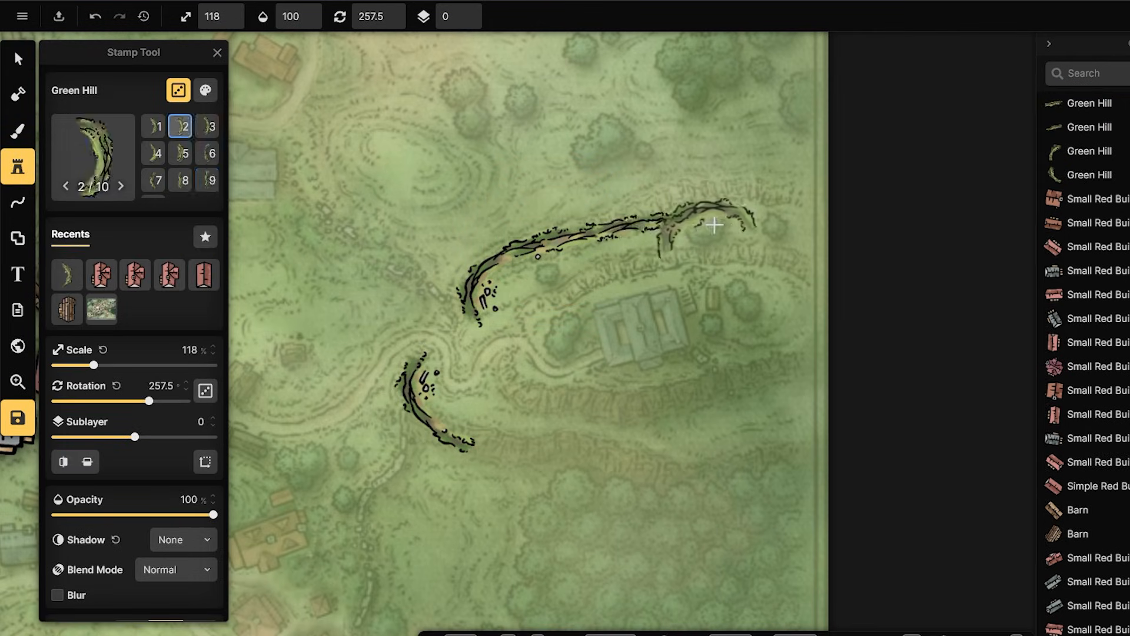
key("v")
left_click(683, 207)
left_click_drag(687, 218, 655, 224)
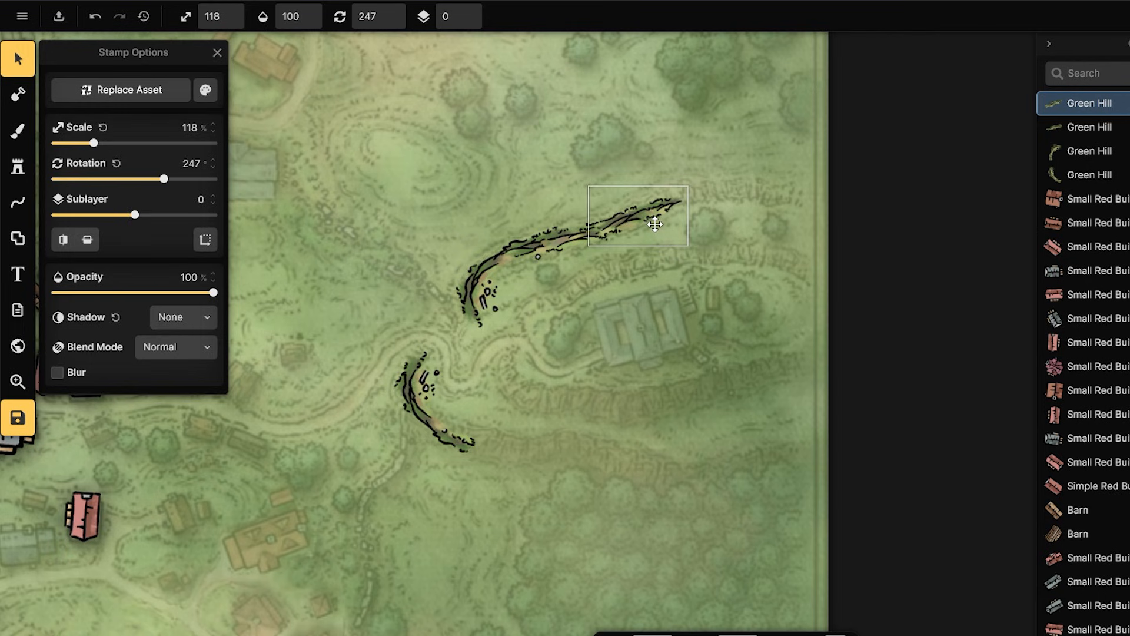
left_click_drag(655, 226, 654, 228)
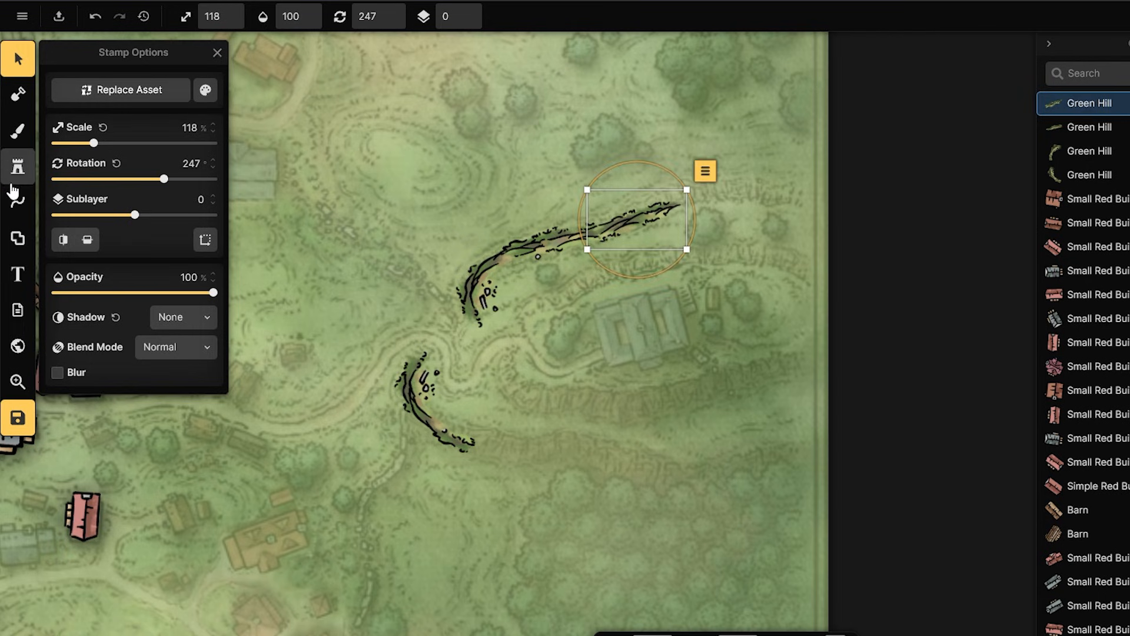
- Continue the upper ridge north of the manor with Green Hill variant 8 rotated to 263 degrees
left_click(18, 168)
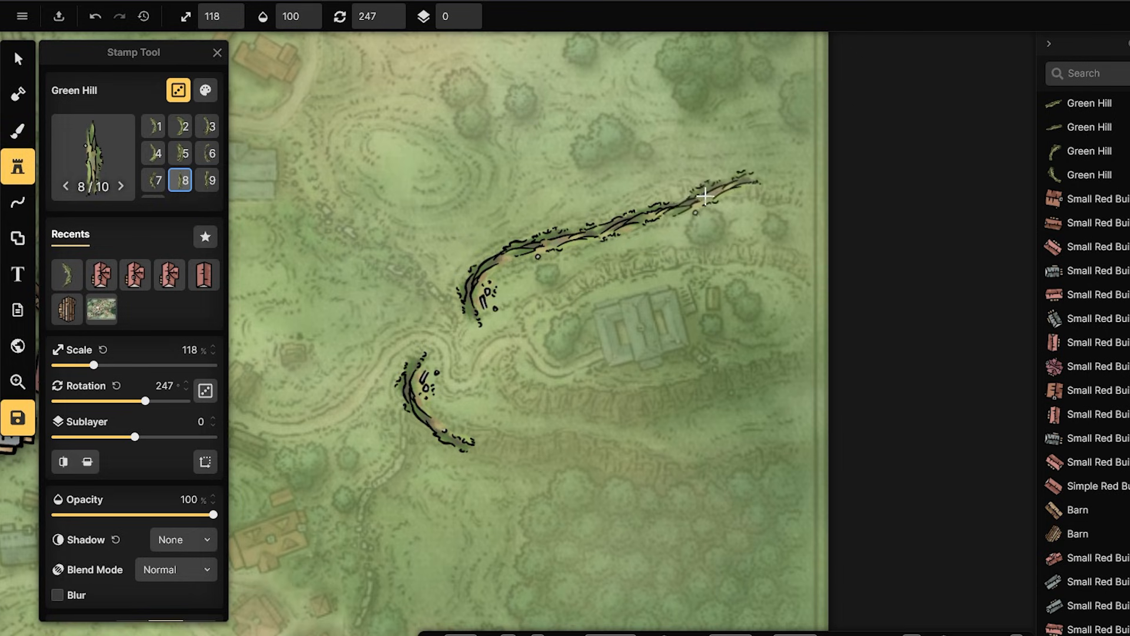
left_click(761, 187)
left_click(18, 58)
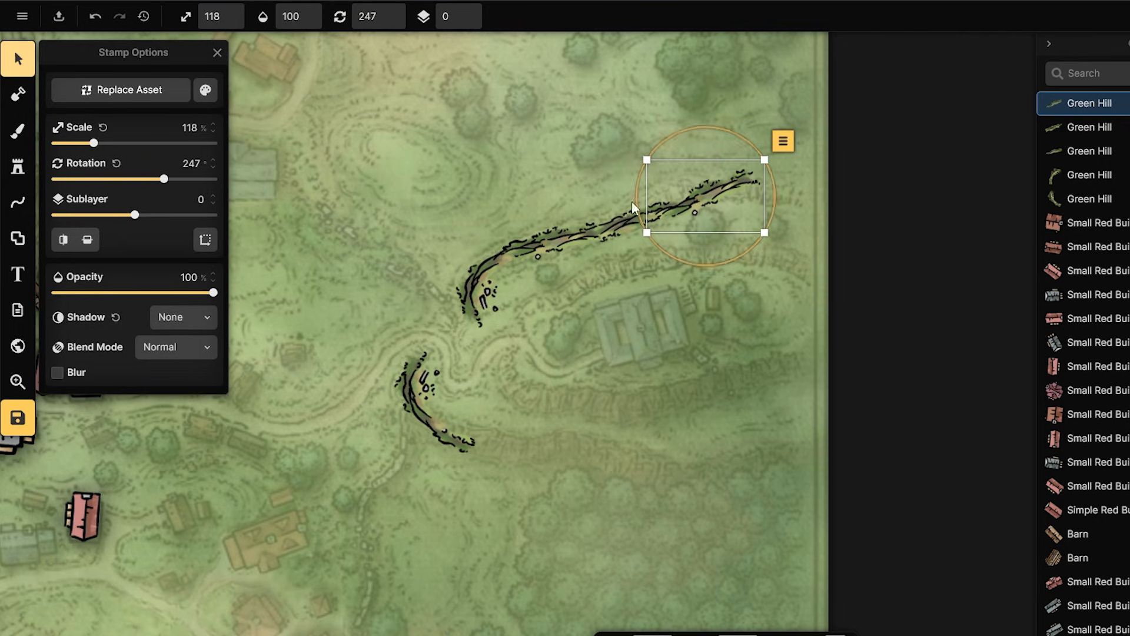
left_click_drag(774, 177, 778, 195)
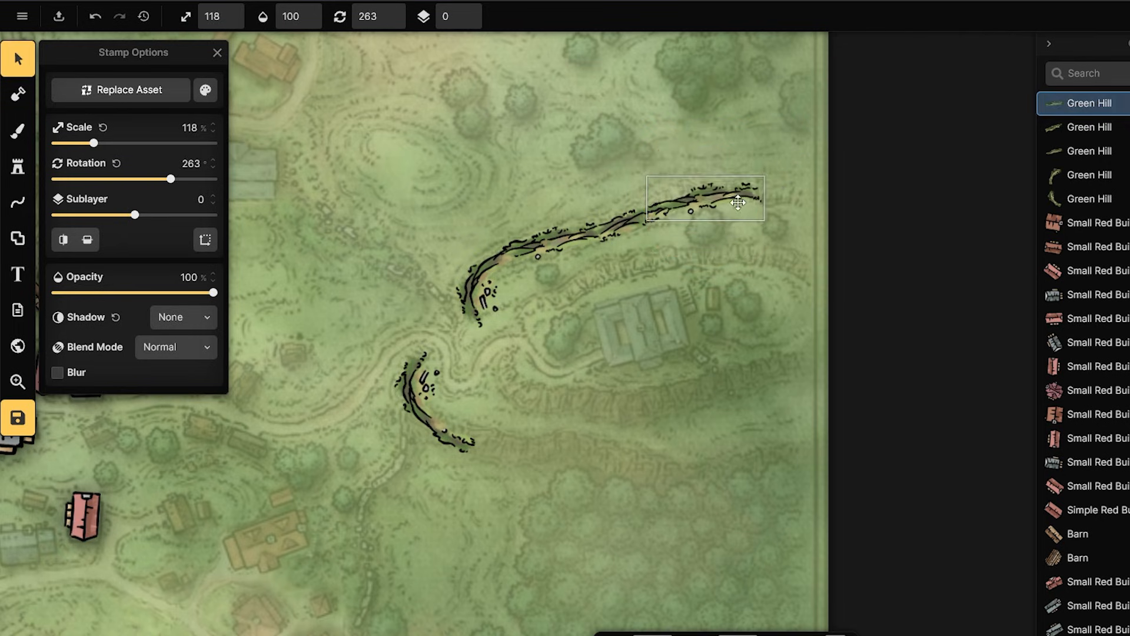
- Finish the upper ridge at the map's eastern edge with Green Hill variant 8 rotated to 285 degrees
left_click(18, 169)
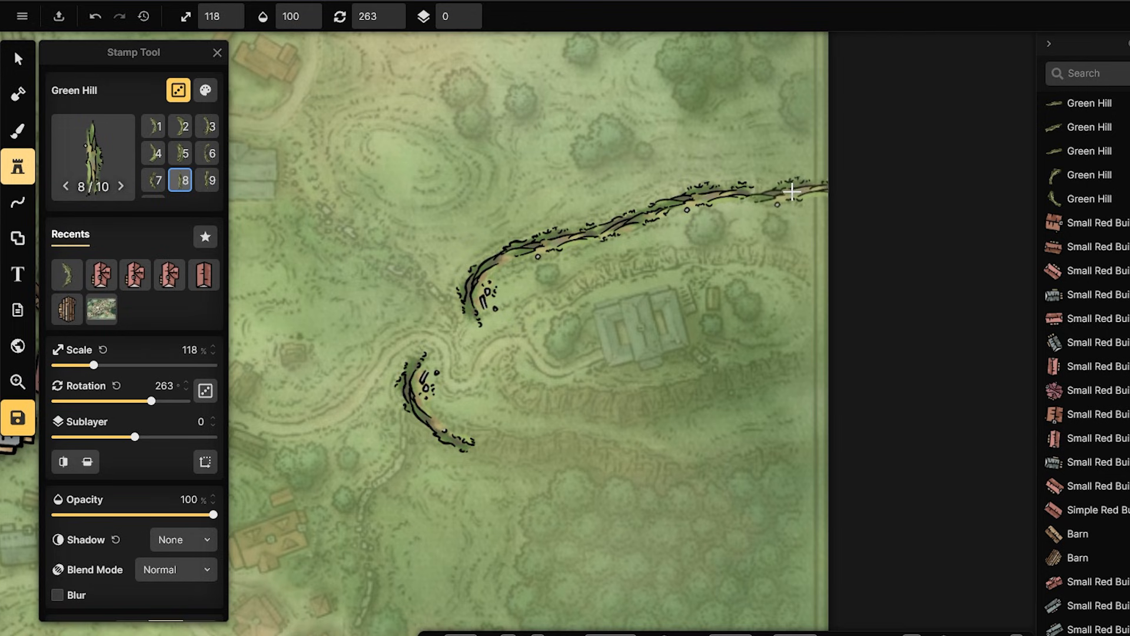
left_click(606, 273)
left_click(12, 69)
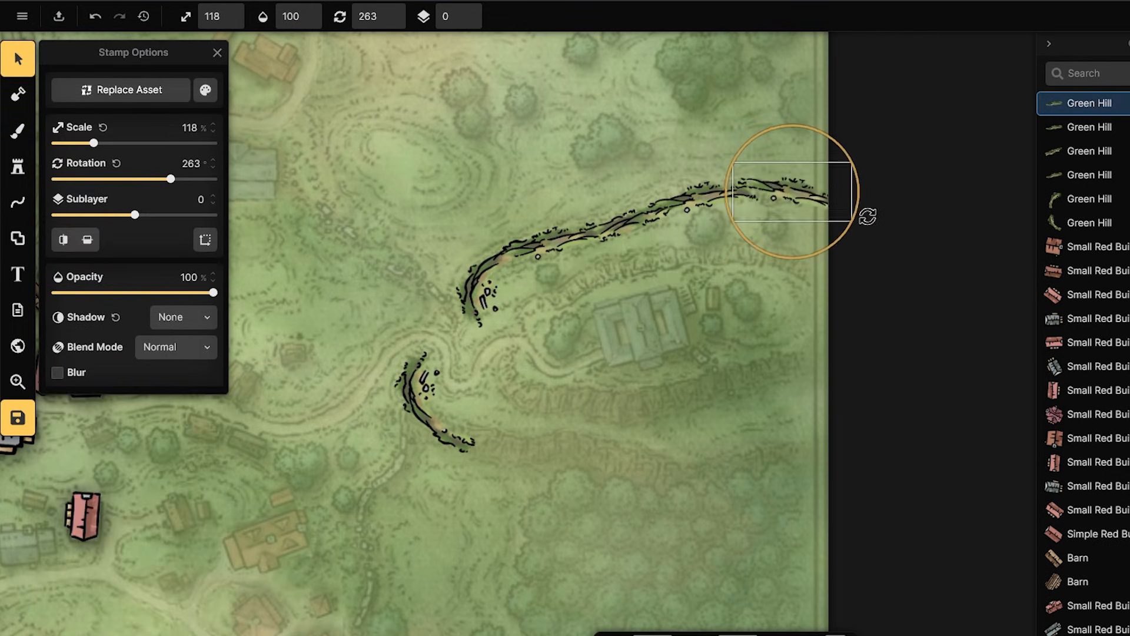
left_click_drag(865, 214, 832, 212)
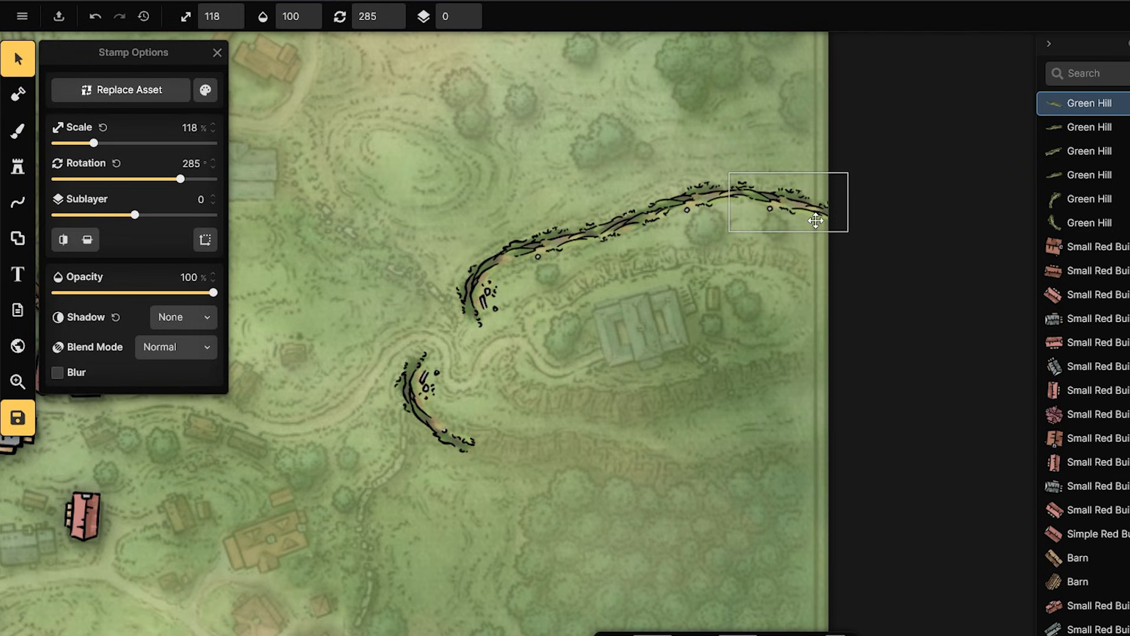
left_click(970, 251)
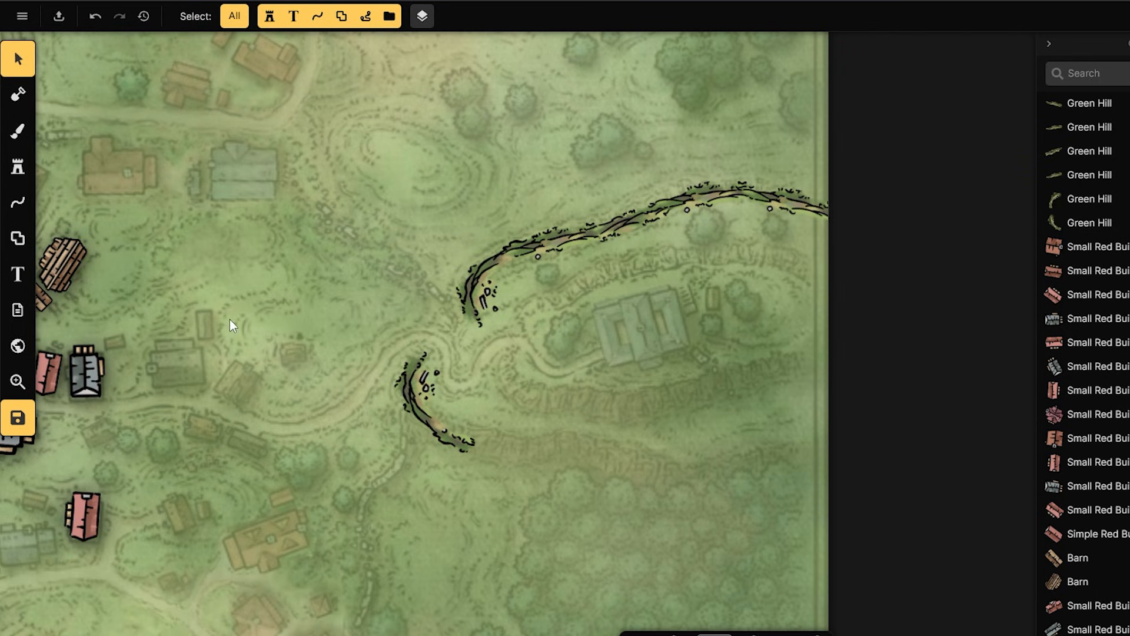
- Extend the lower curved hill eastward with Green Hill variant 6, rotated to 107 degrees and joined to its end
left_click(7, 170)
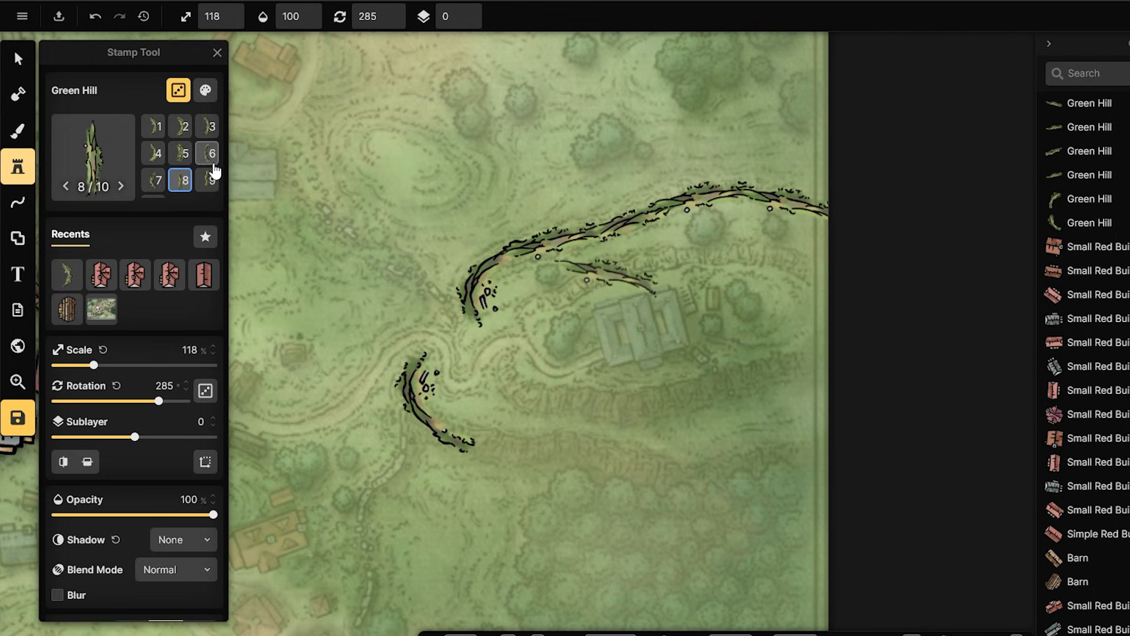
scroll(201, 184, "down", 1)
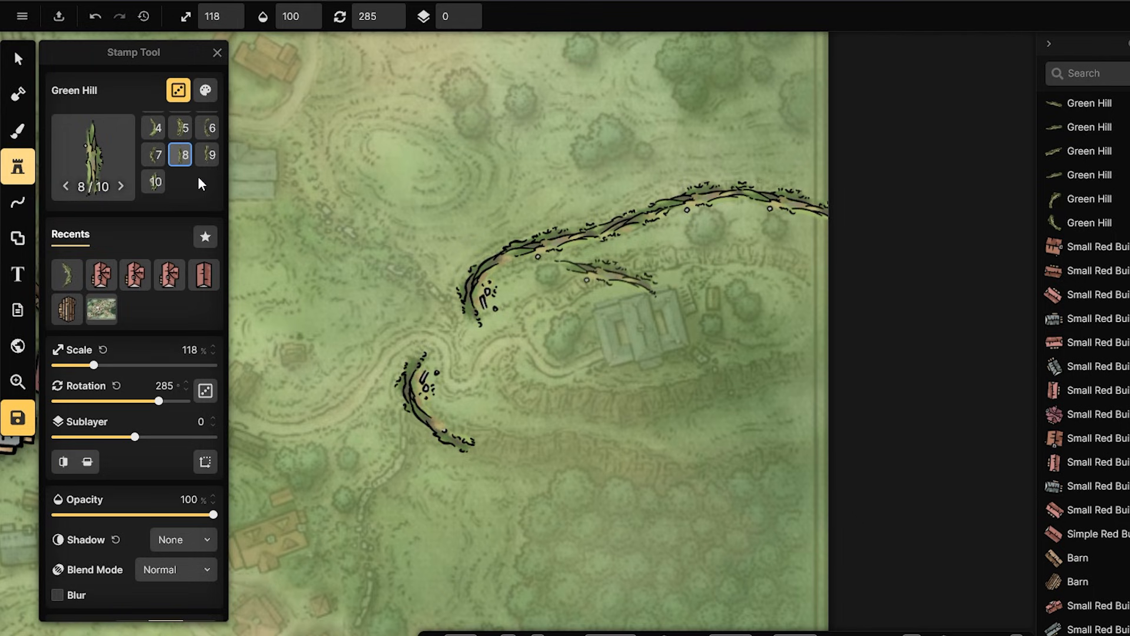
left_click(152, 181)
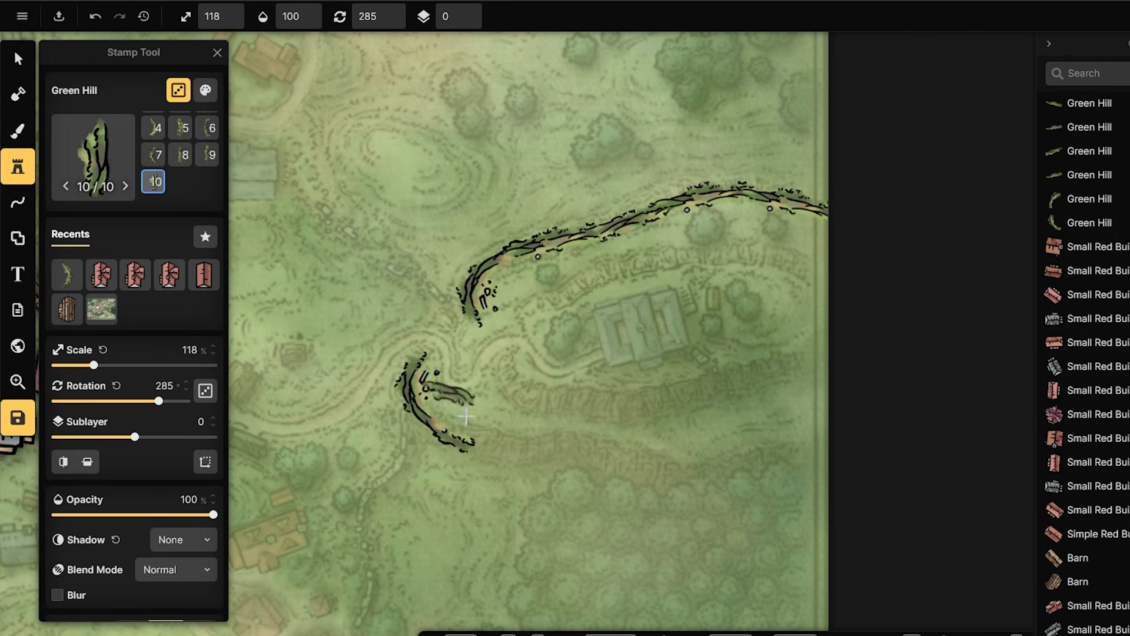
left_click(210, 158)
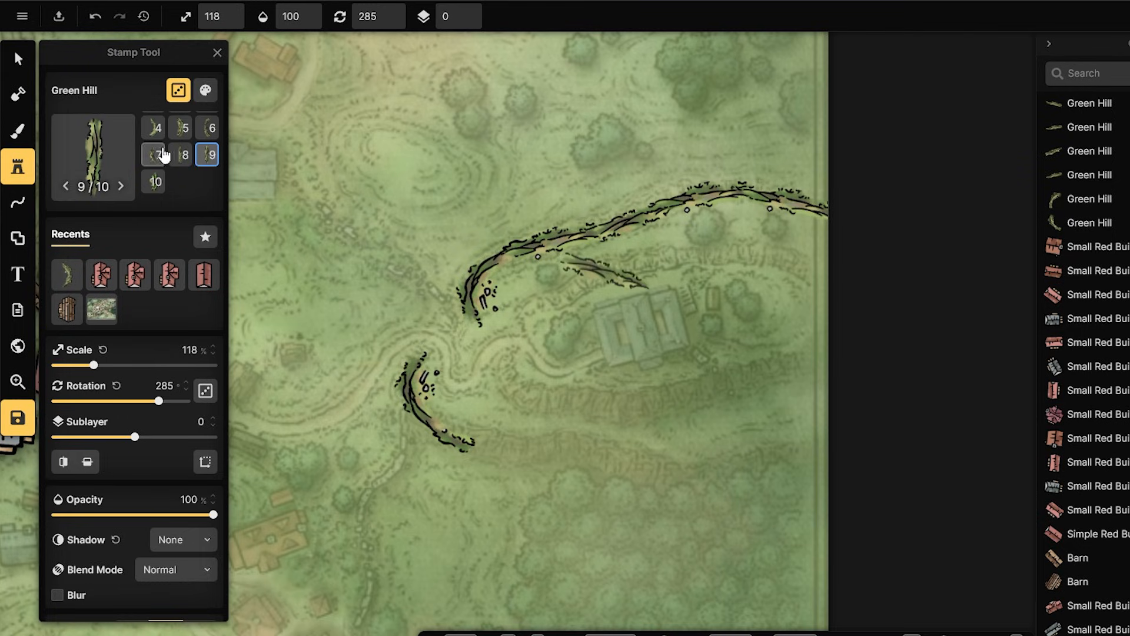
left_click(206, 129)
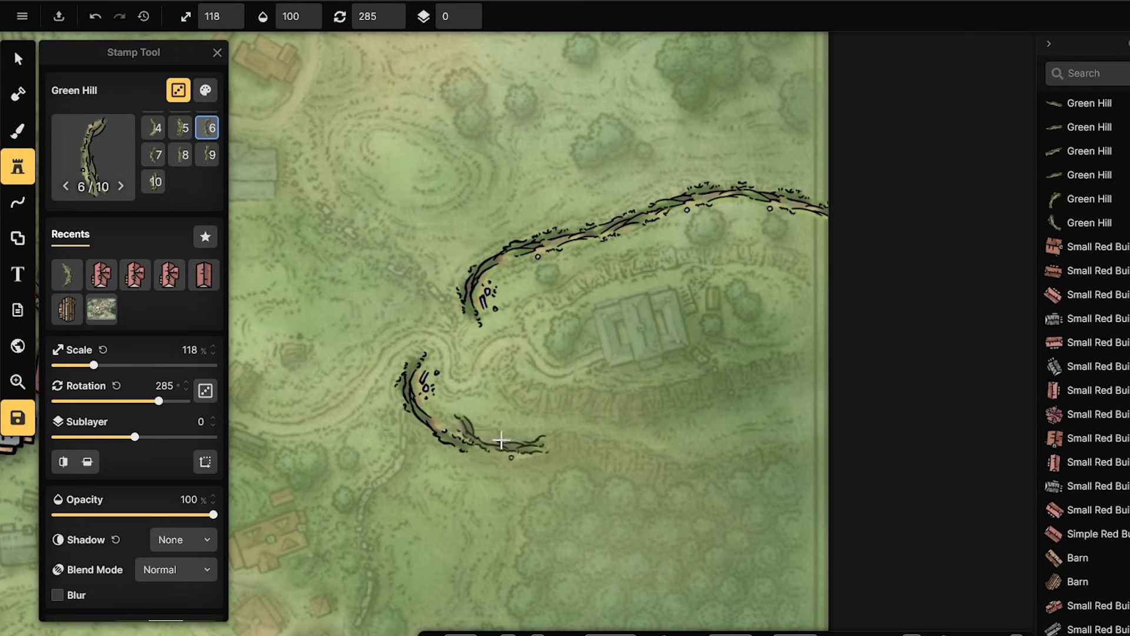
left_click(515, 452)
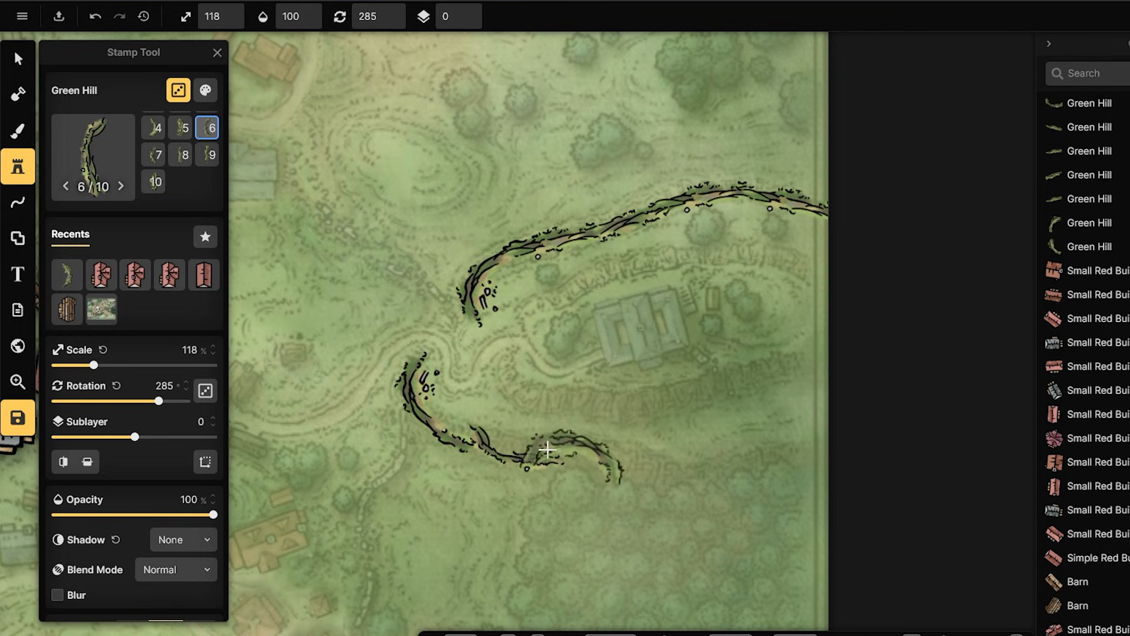
left_click(18, 59)
left_click(527, 450)
left_click_drag(545, 393, 493, 509)
left_click_drag(554, 473, 552, 468)
- Continue the lower ridge with Green Hill variant 3, rotated to 94 degrees and aligned with the previous hill's eastern end
left_click(18, 168)
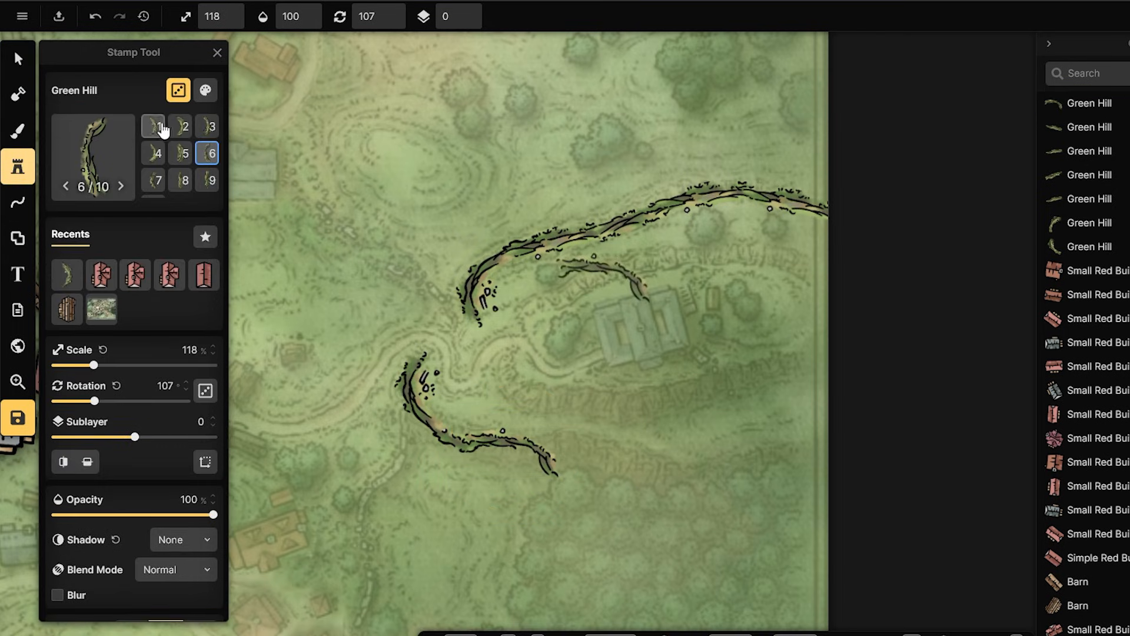
left_click(210, 127)
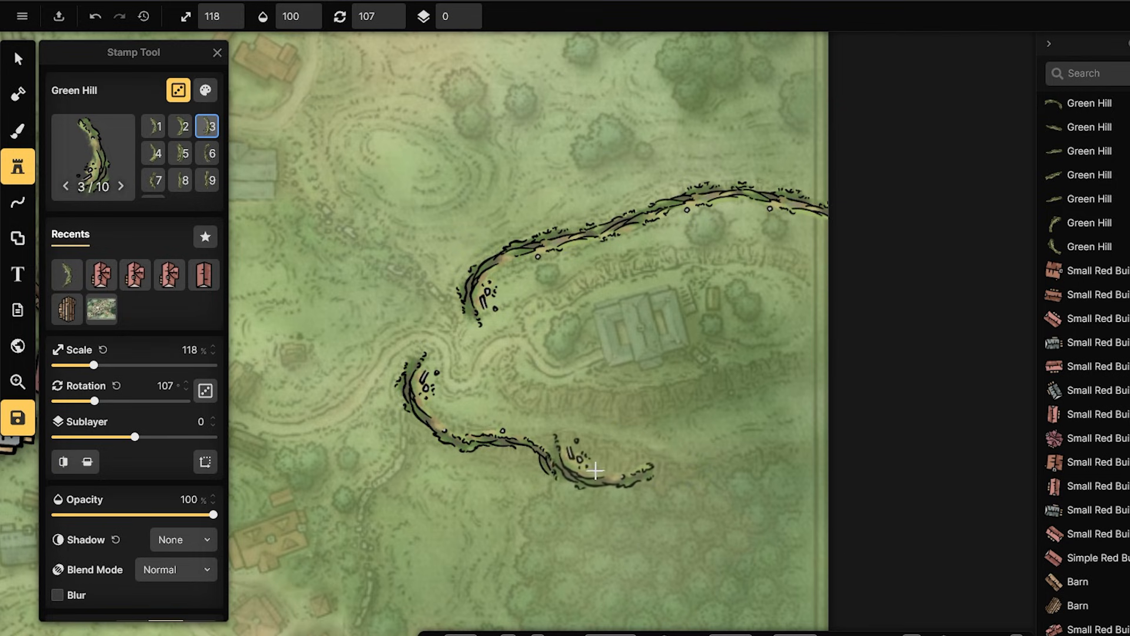
left_click(686, 474)
left_click(18, 58)
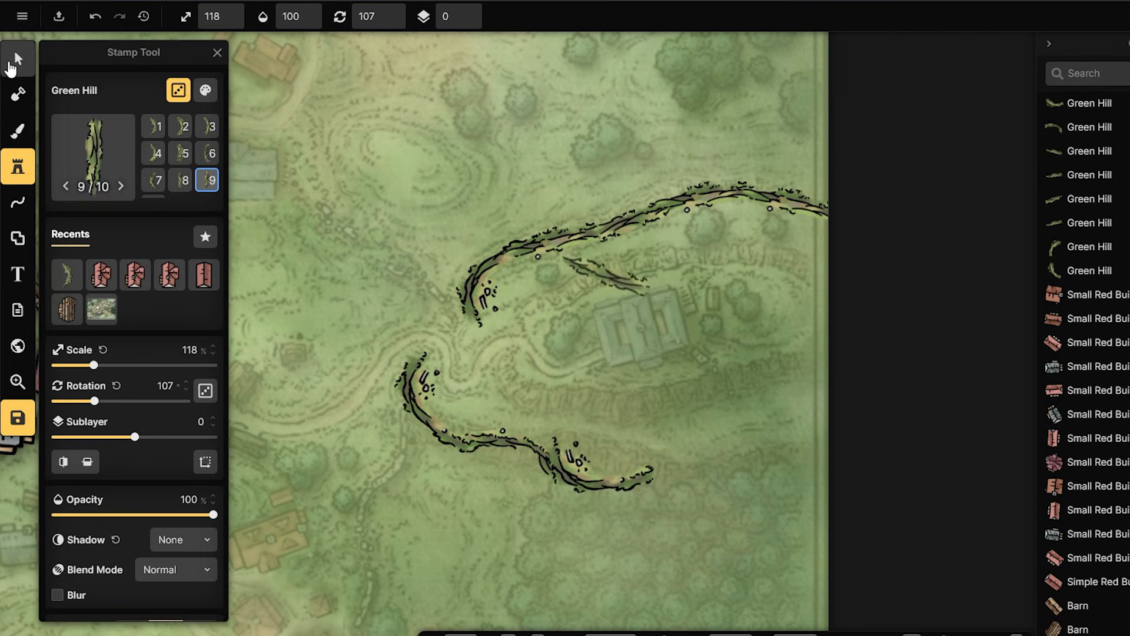
left_click_drag(668, 465, 681, 442)
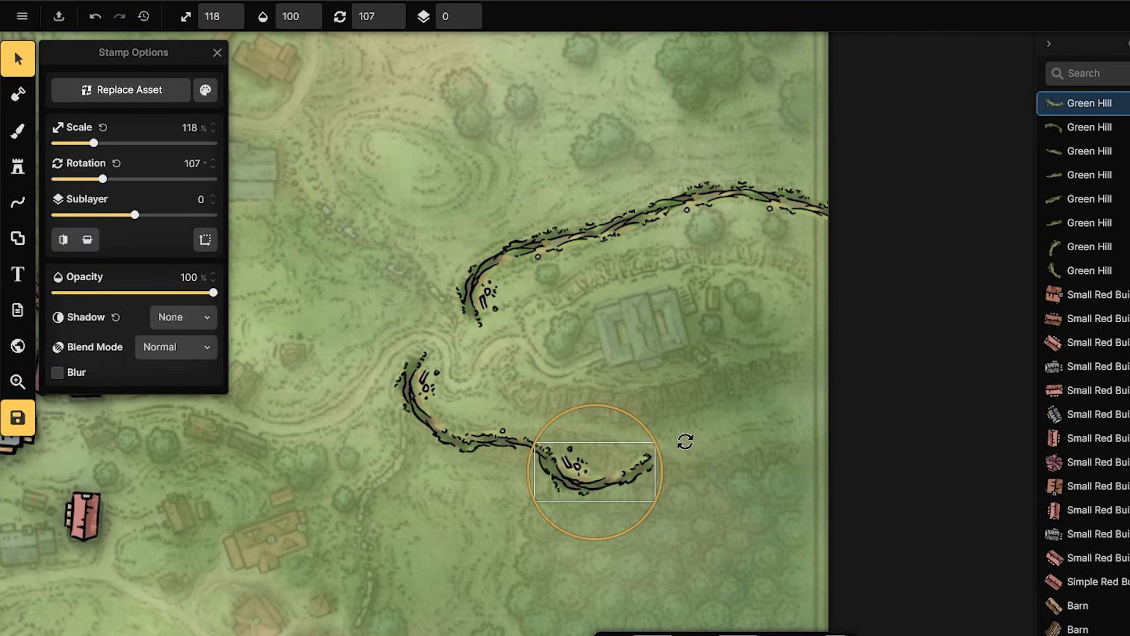
left_click_drag(618, 477, 612, 481)
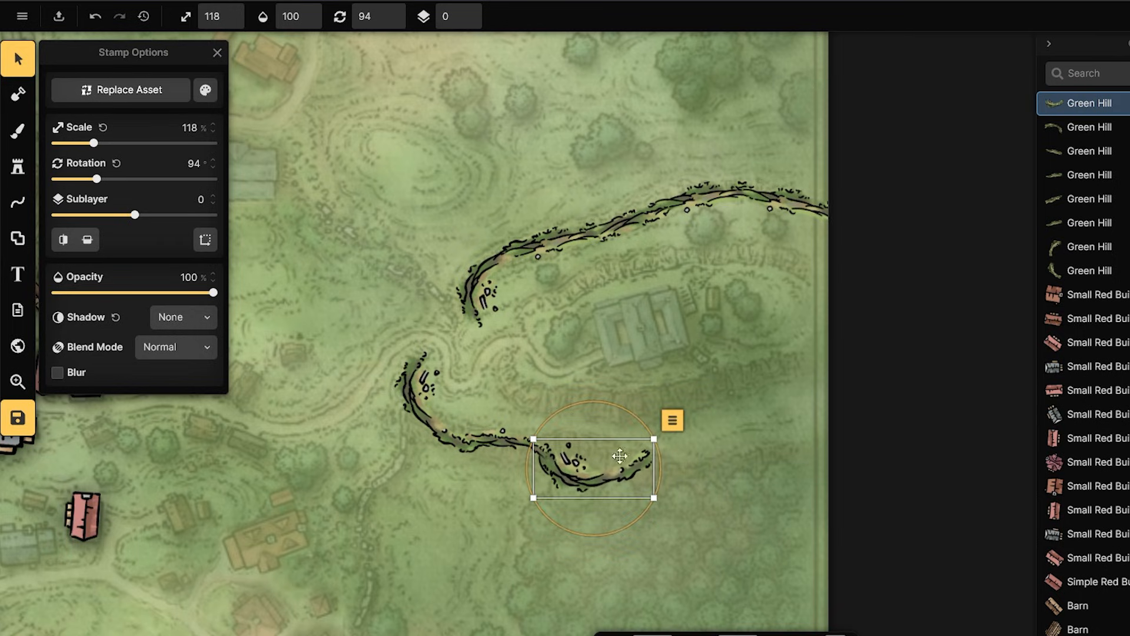
- Add Green Hill variant 9 at 94 degrees to the eastern end of the lower ridge
left_click(18, 167)
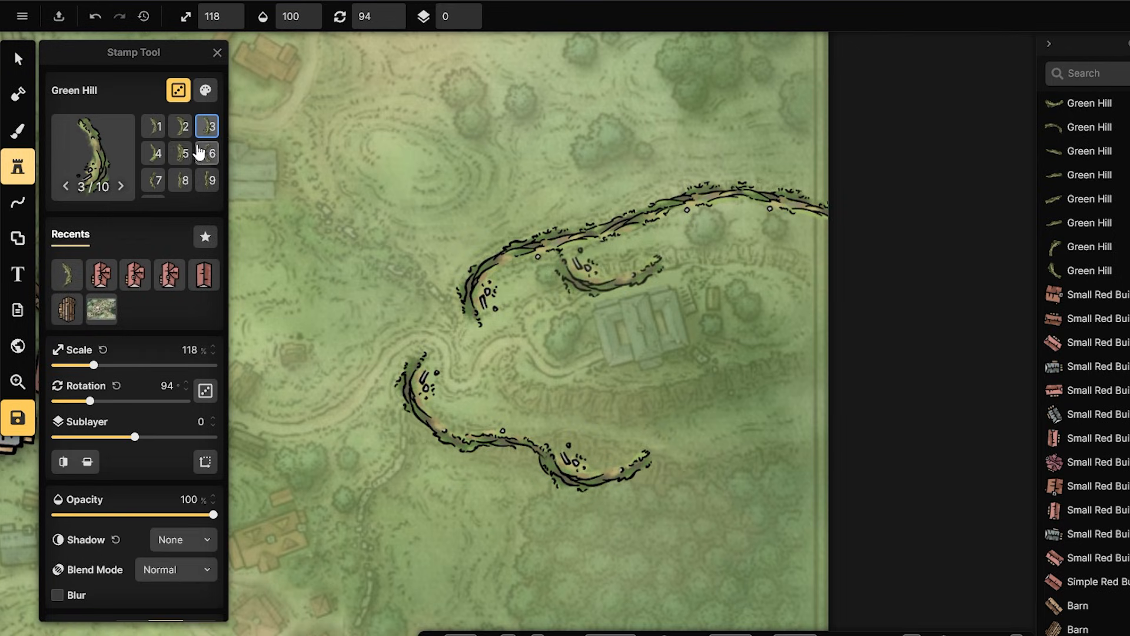
left_click(180, 126)
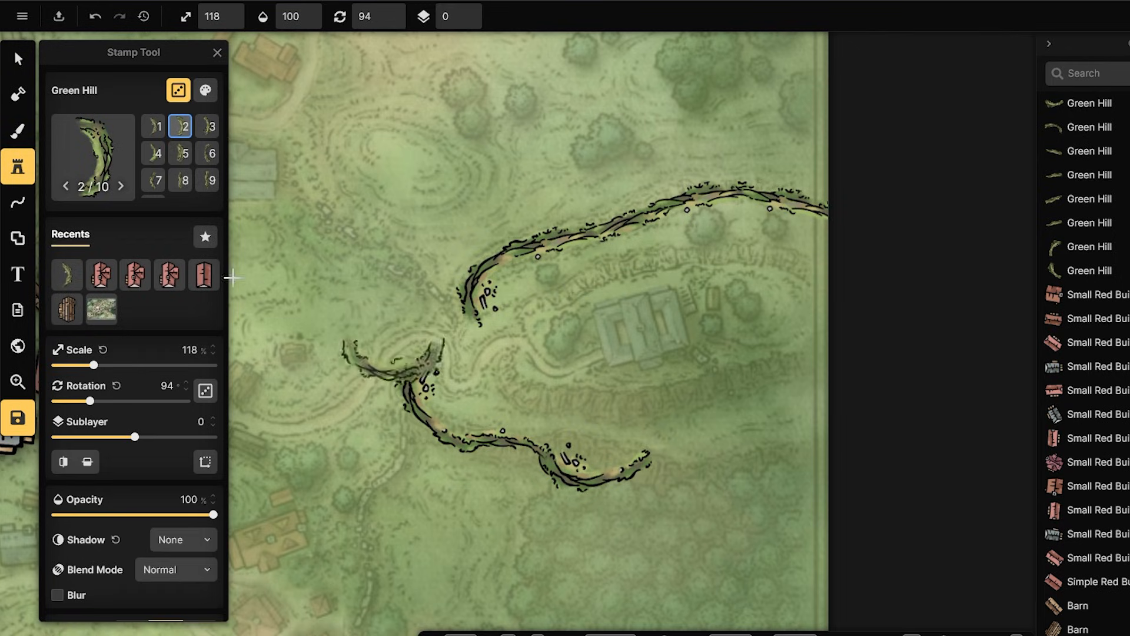
left_click(206, 180)
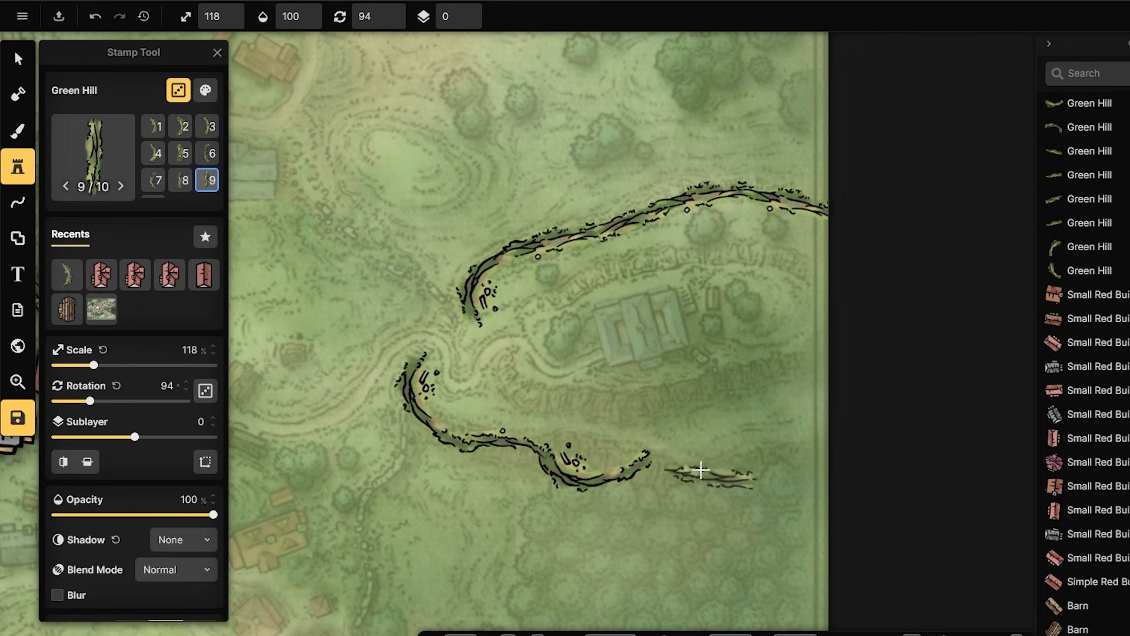
left_click(740, 460)
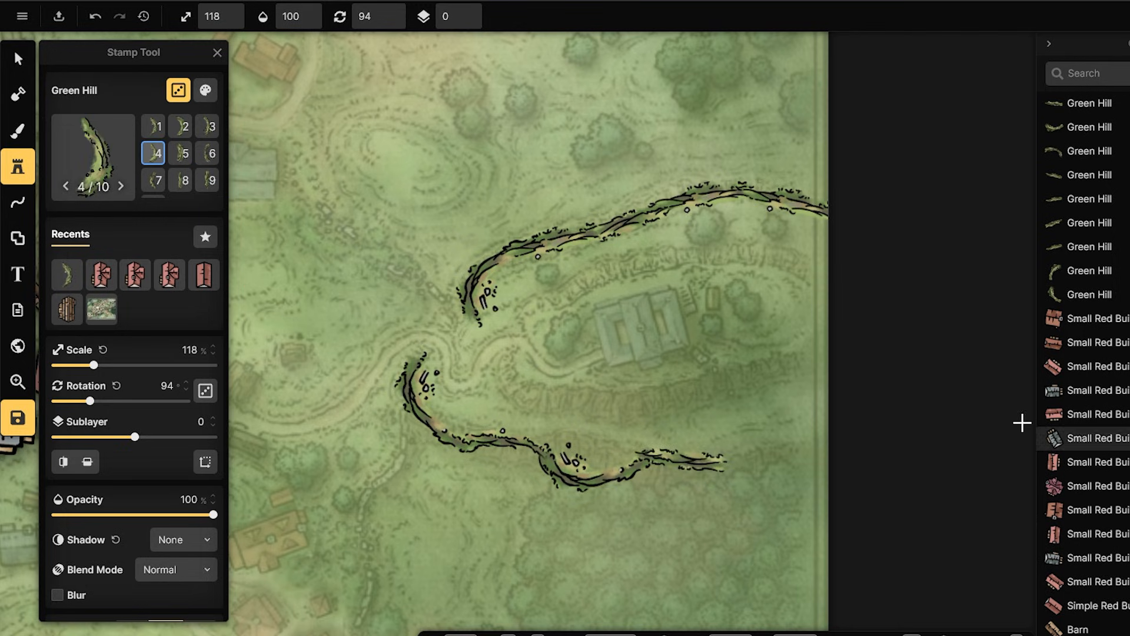
- Finish the lower ridge at the map's eastern edge with Green Hill variant 8 rotated to 84 degrees
left_click(625, 293)
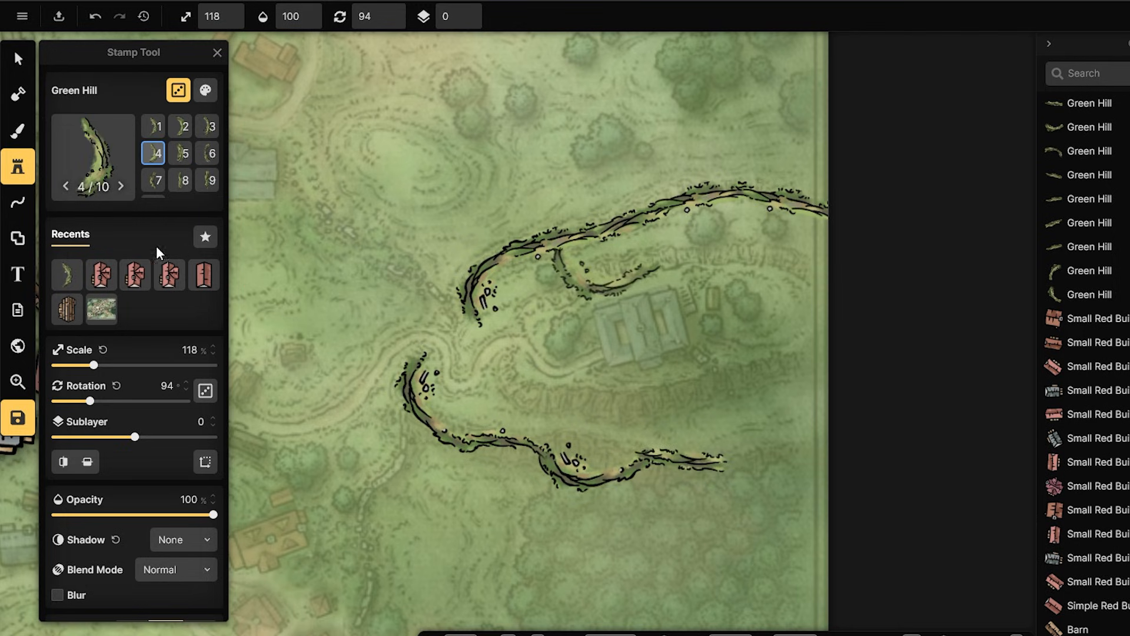
left_click(179, 180)
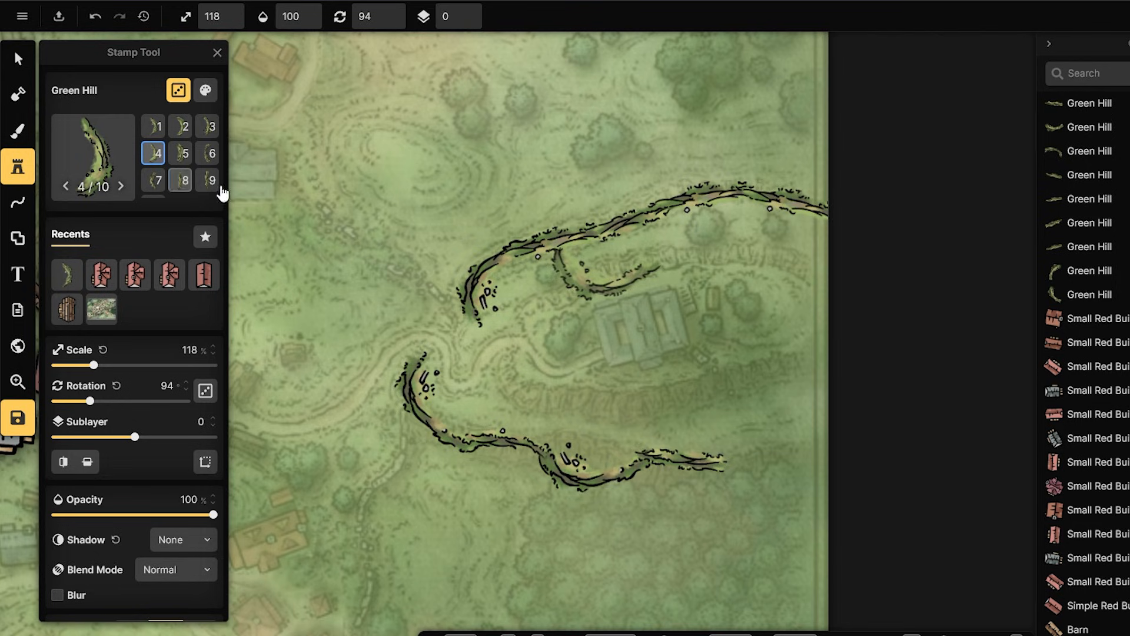
left_click(775, 467)
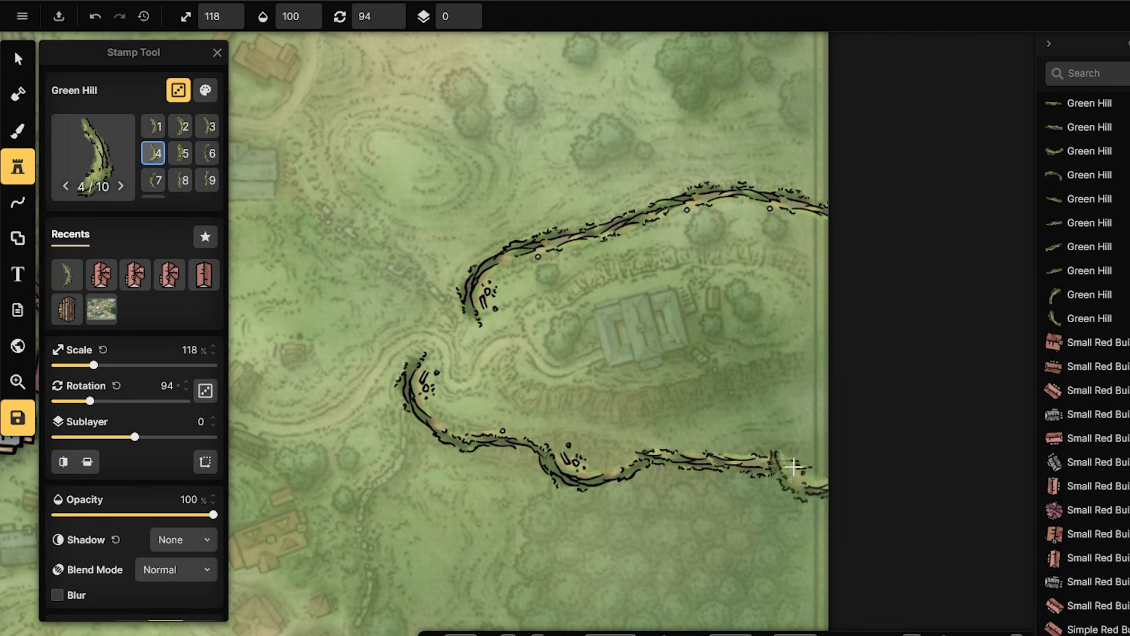
key("v")
left_click_drag(830, 465, 825, 444)
left_click_drag(758, 475, 775, 468)
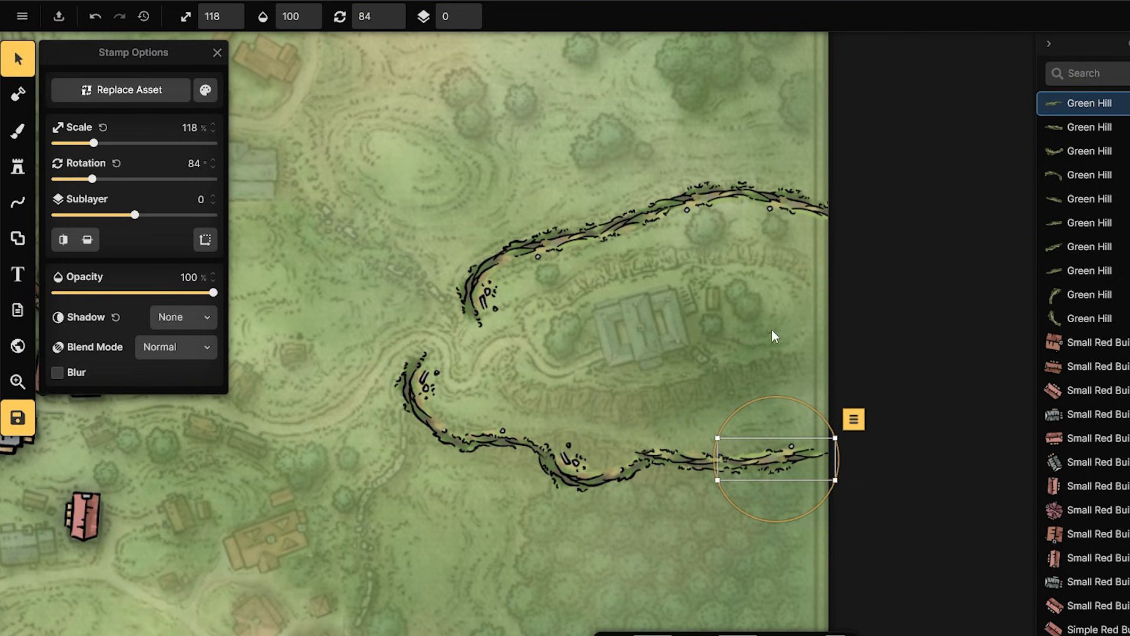
- Place Grassy Hill variant 1 from the stamp catalog on the inner slope south of the manor, rotated to 100.5 degrees
left_click(18, 168)
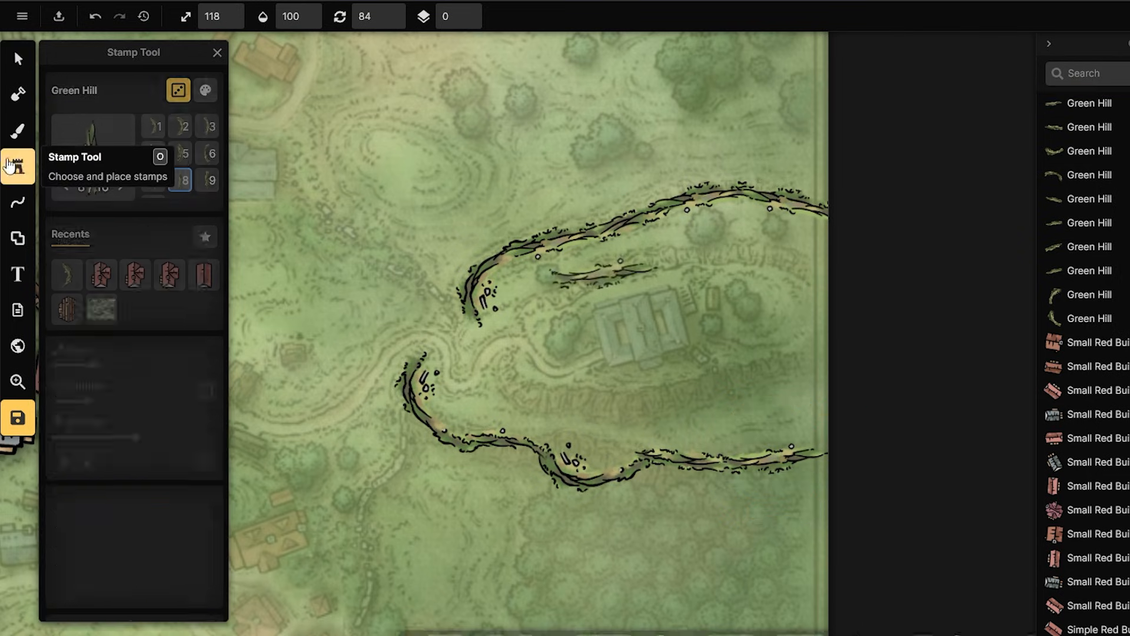
left_click(92, 141)
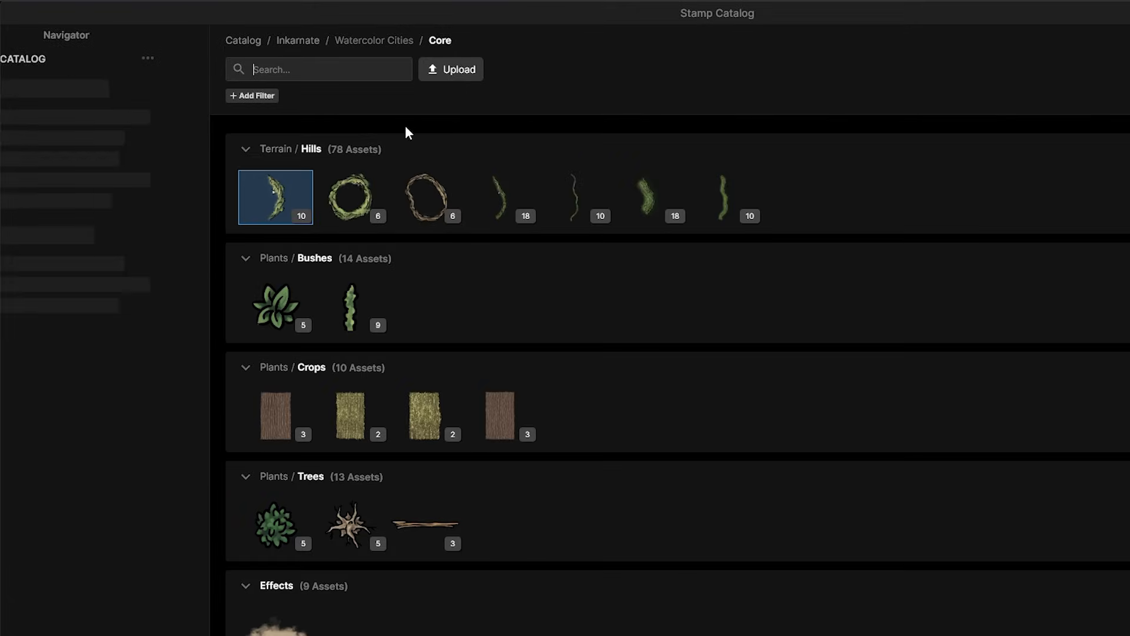
left_click(500, 202)
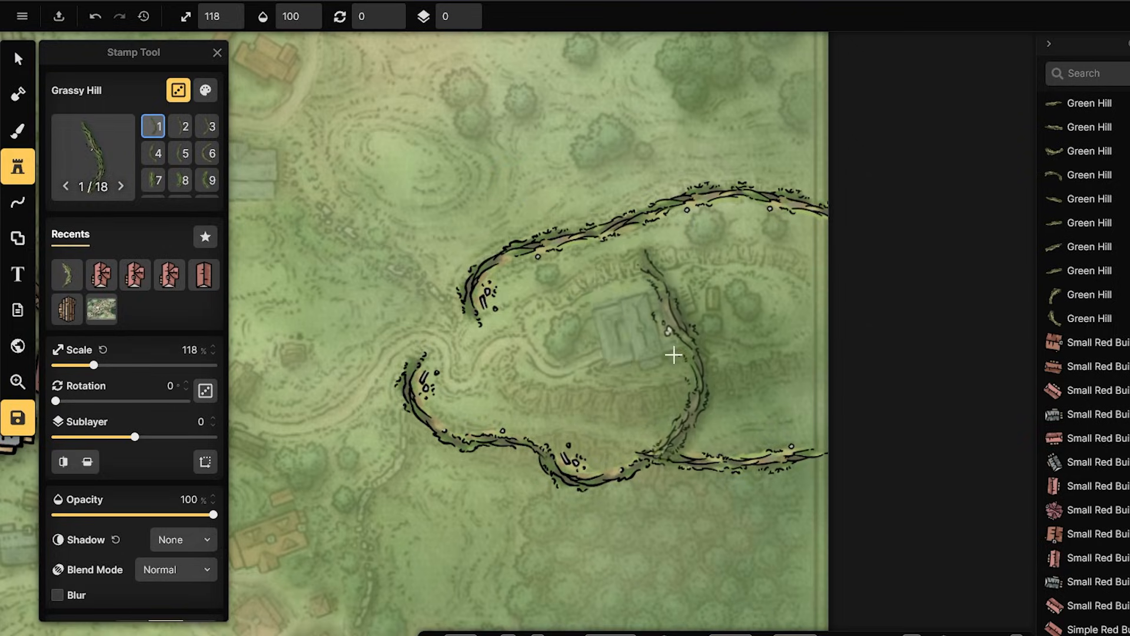
left_click(658, 347)
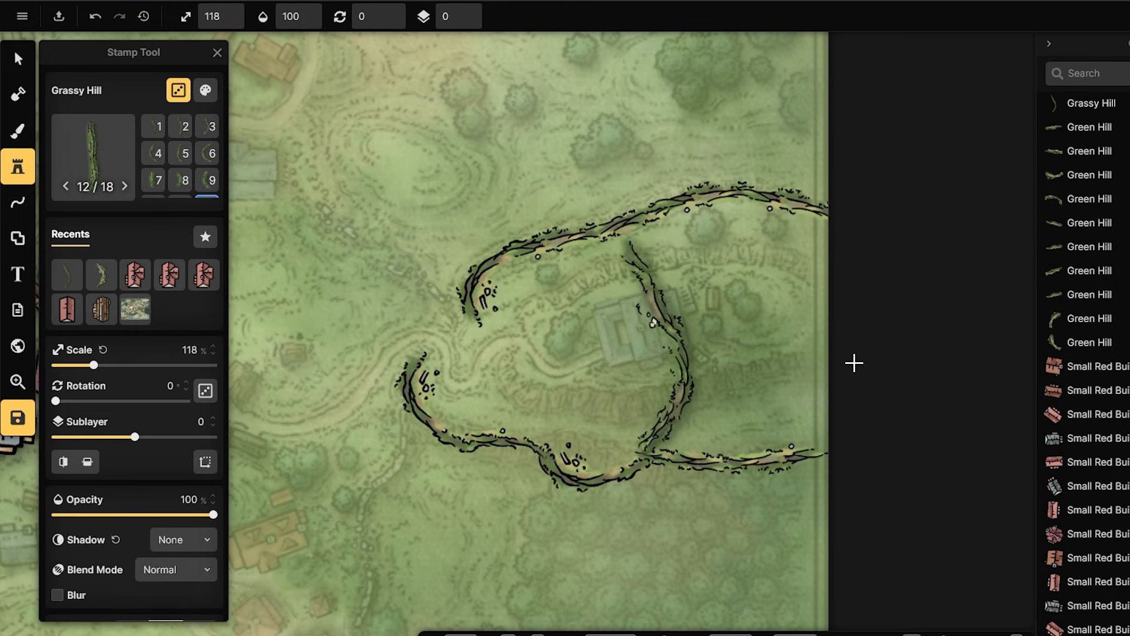
left_click(17, 58)
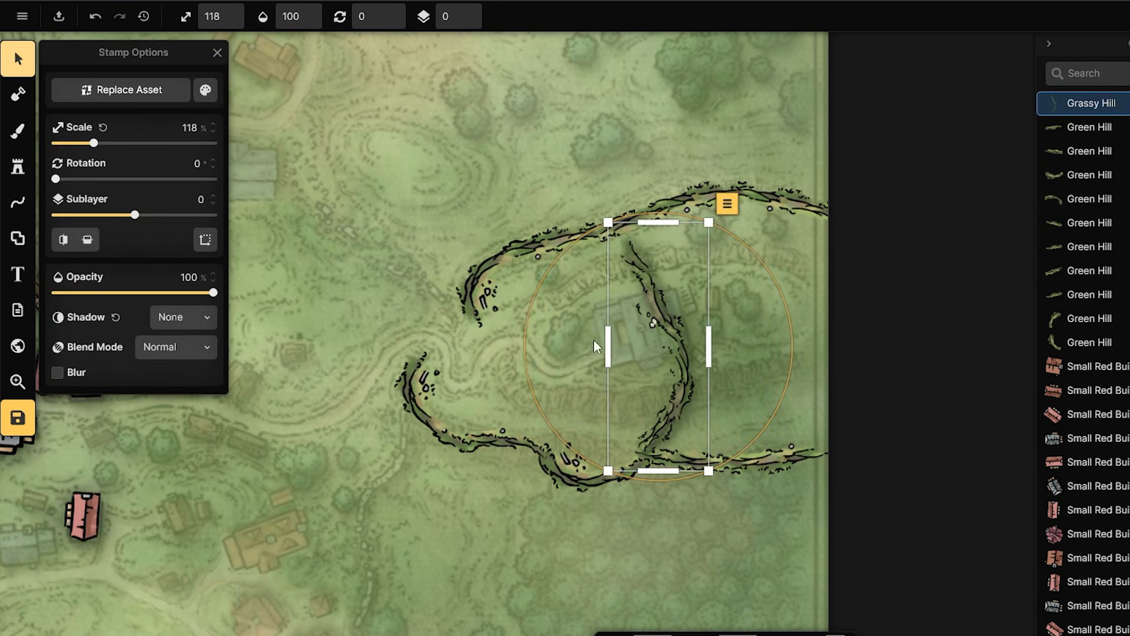
left_click_drag(775, 275, 705, 469)
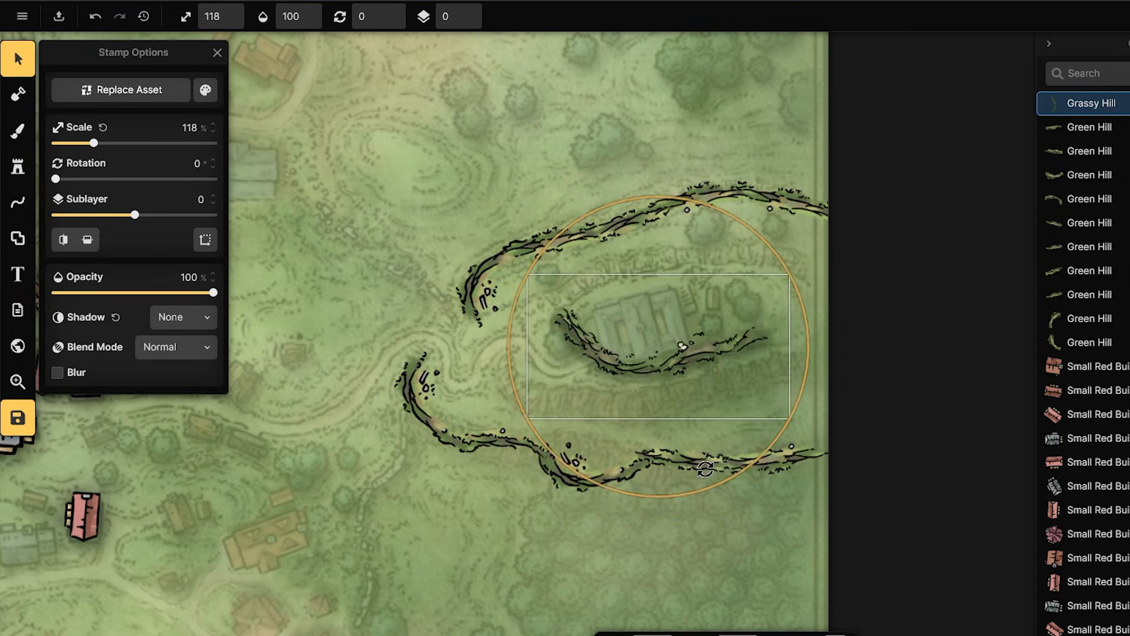
left_click_drag(686, 373, 630, 430)
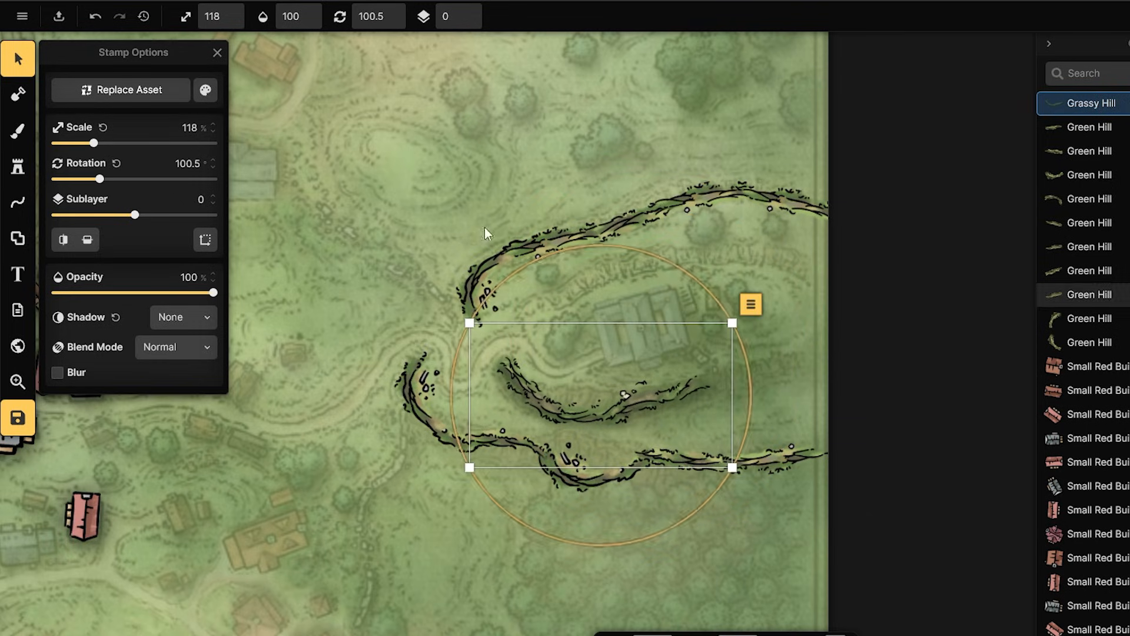
- Try continuing the grassy slope toward the map's eastern edge with Grassy Hill variant 5, and delete that stamp
left_click(18, 166)
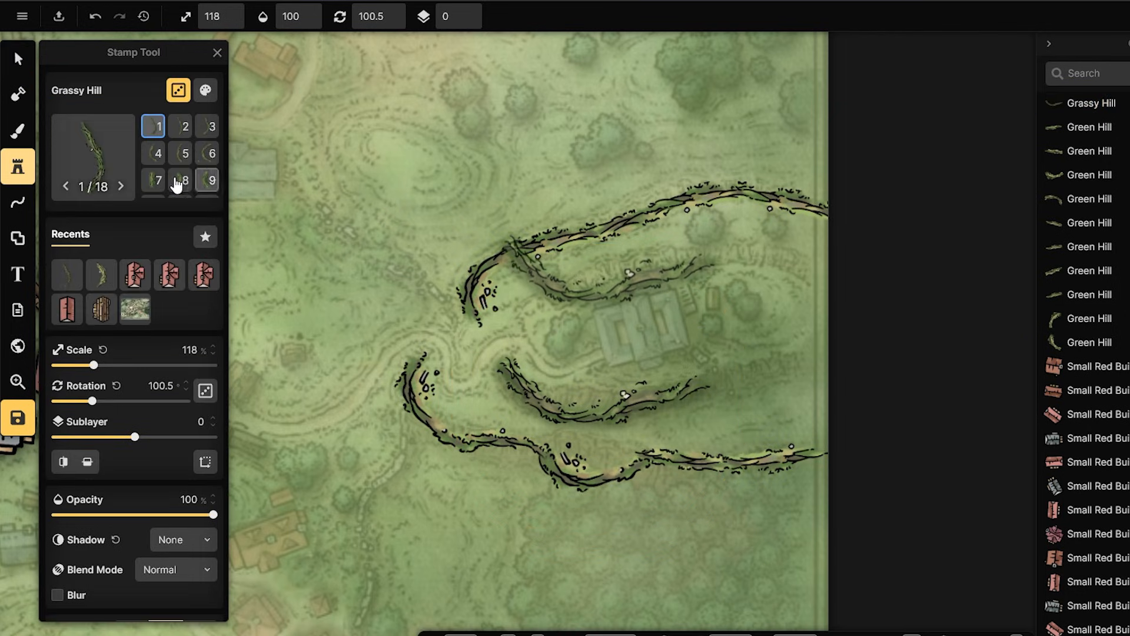
left_click(180, 126)
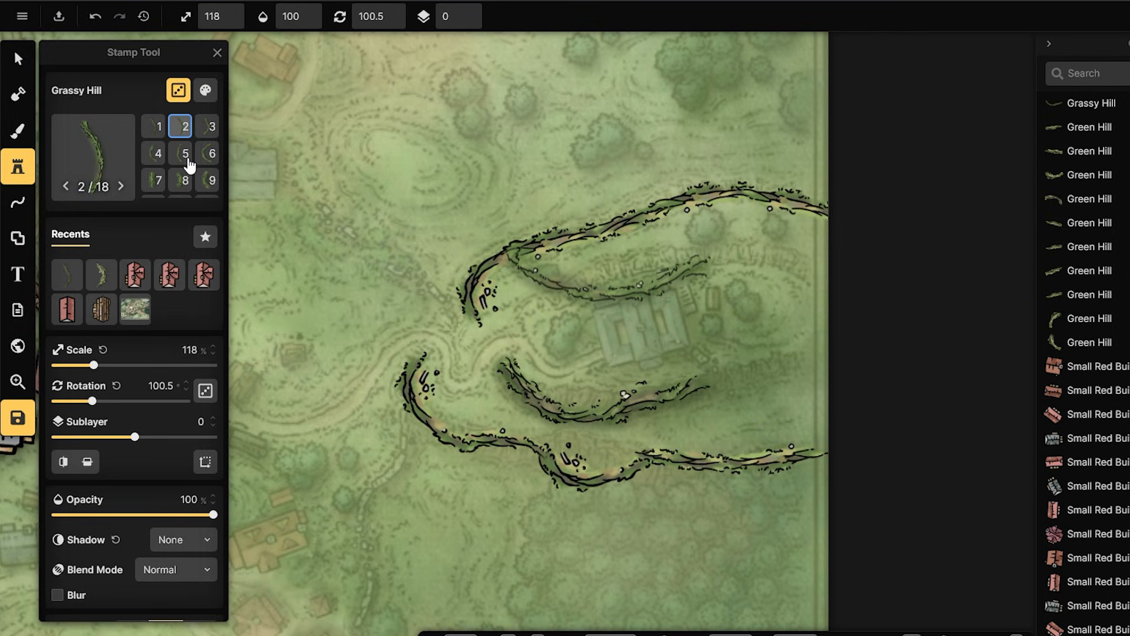
left_click(185, 153)
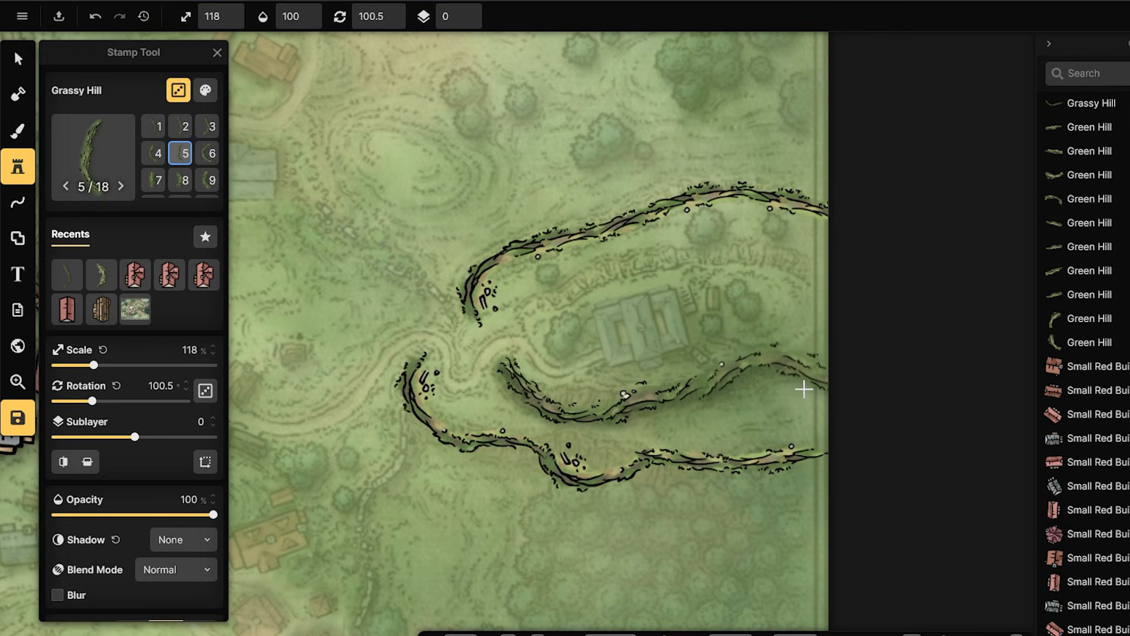
left_click(804, 388)
key("v")
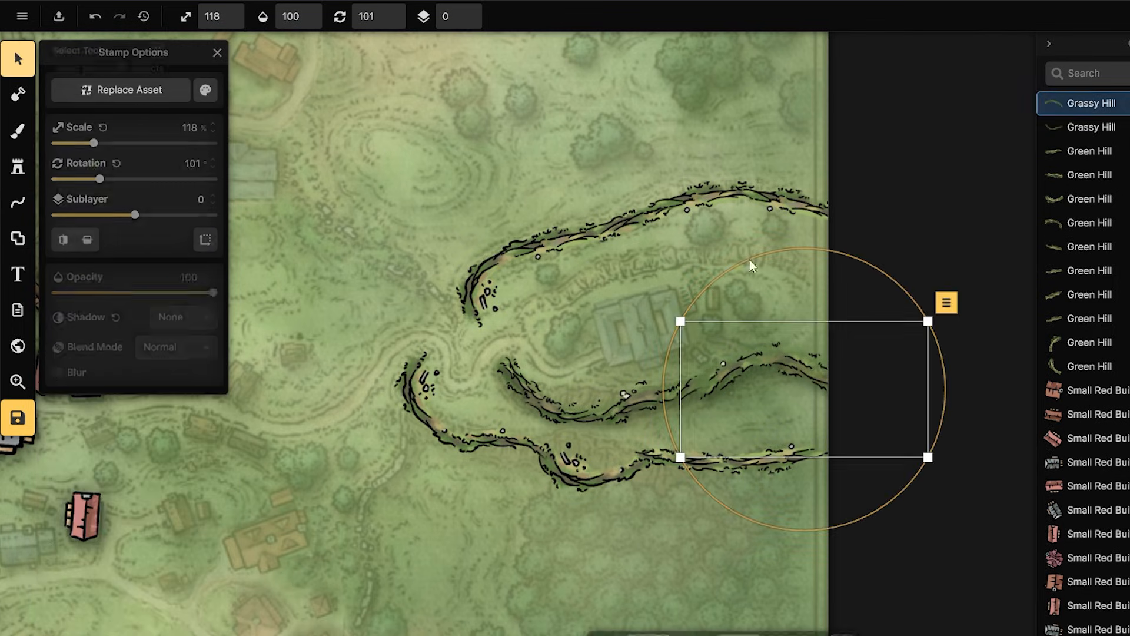
left_click(950, 365)
left_click(841, 369)
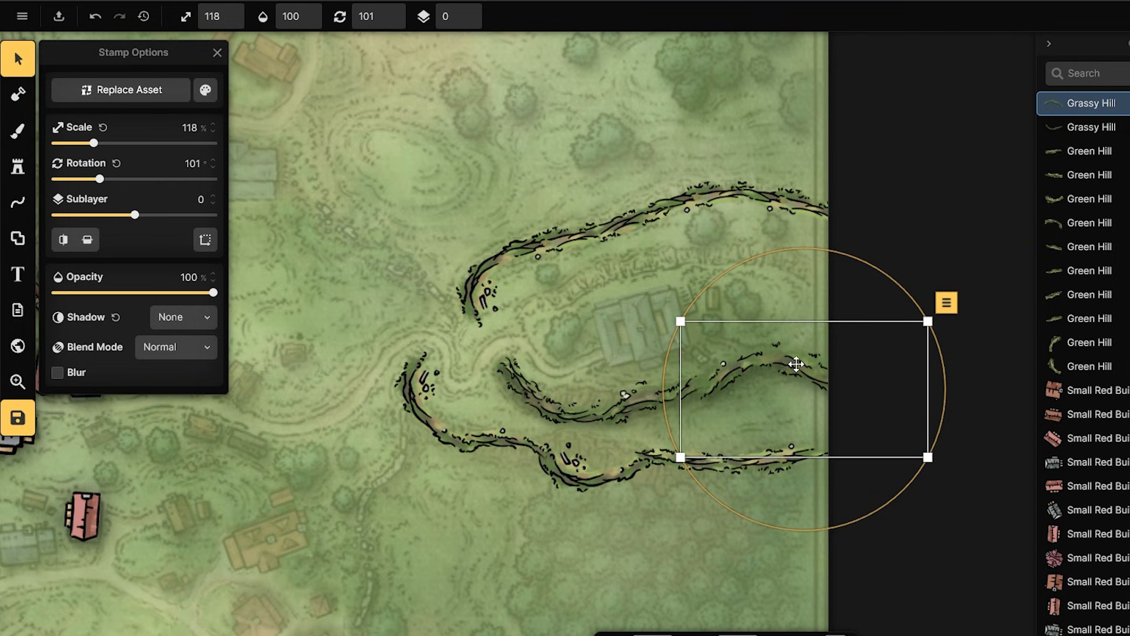
key("Delete")
- Try several Grassy Hill variants and place variant 16 at the eastern end of the slope south of the manor
left_click(17, 167)
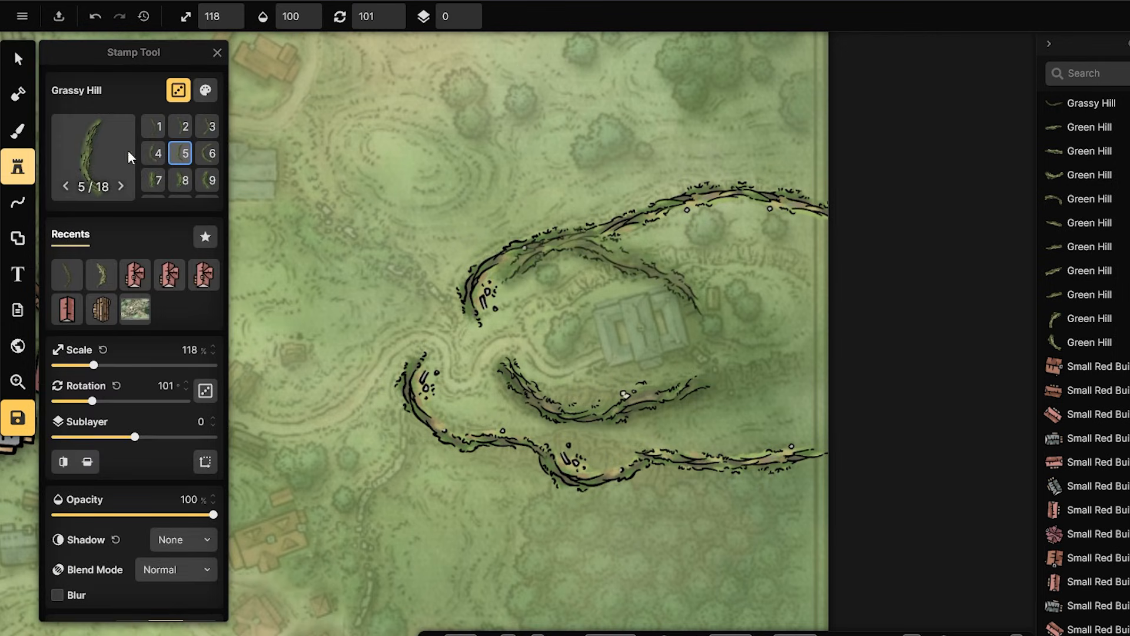
left_click(154, 155)
left_click(612, 273)
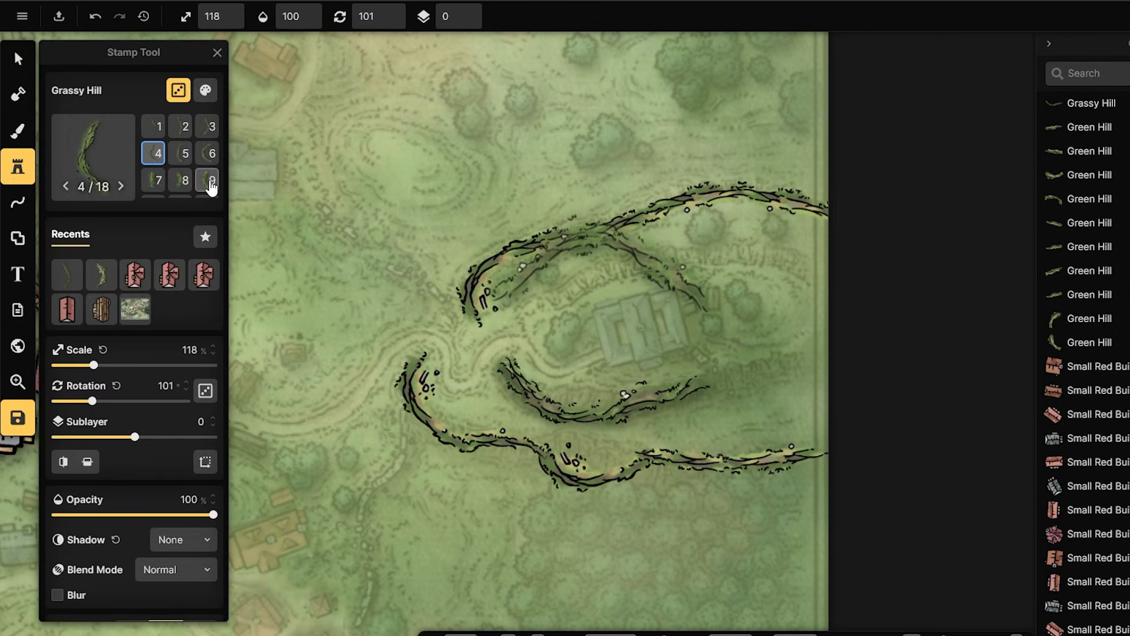
left_click(210, 187)
scroll(197, 178, "down", 2)
scroll(197, 177, "down", 2)
scroll(188, 159, "up", 2)
left_click(183, 154)
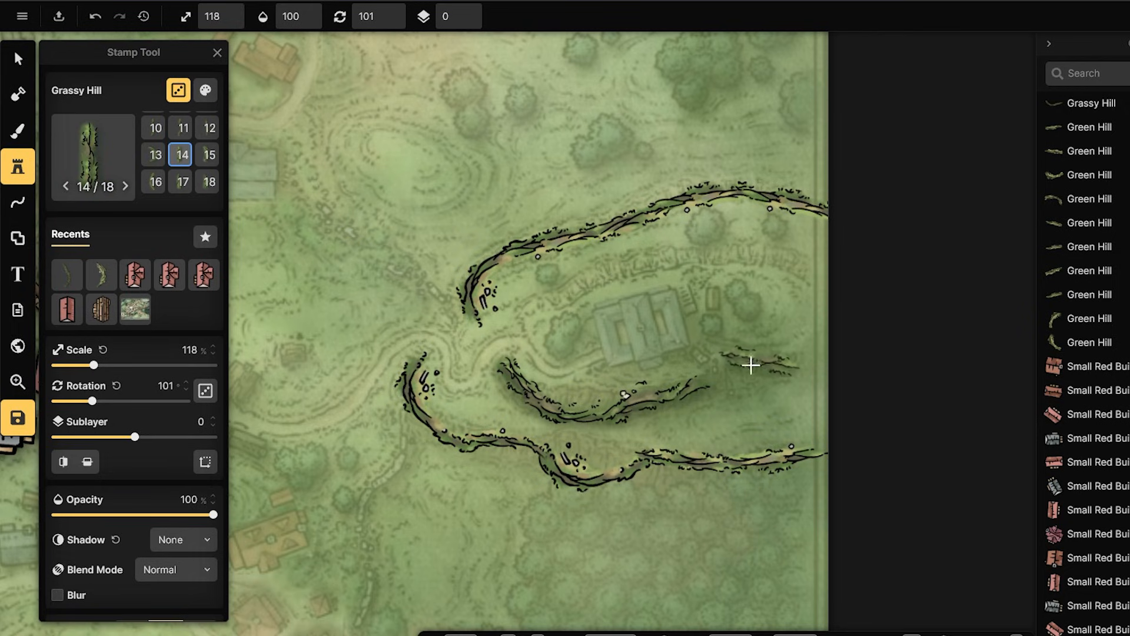
left_click(205, 155)
left_click(155, 181)
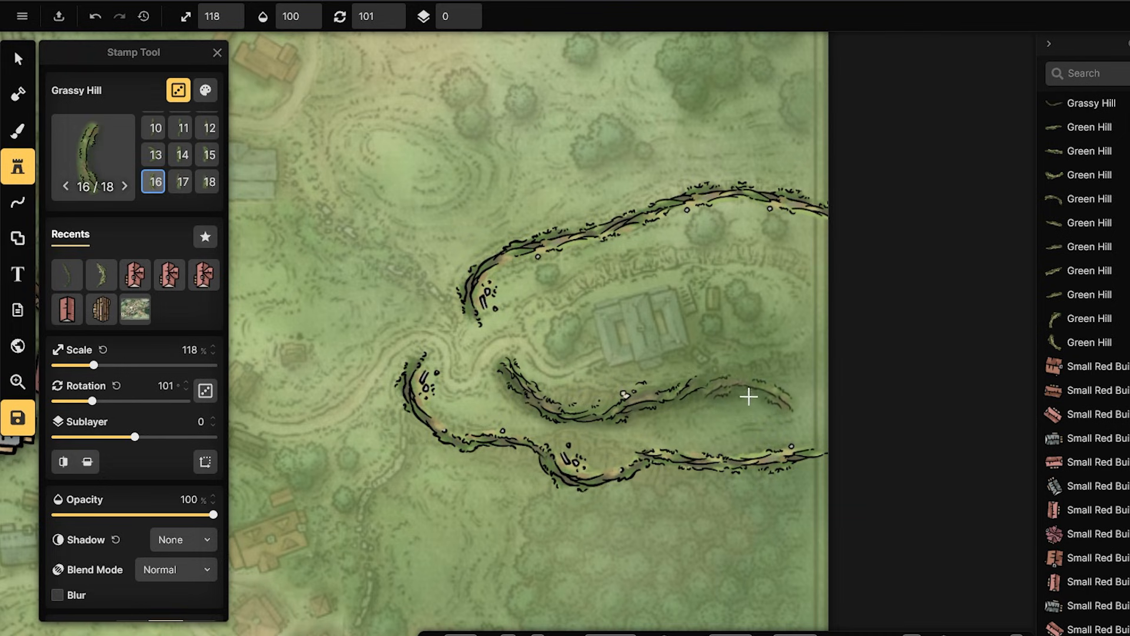
left_click(750, 397)
- Rotate the new Grassy Hill stamp to 78.5 degrees and fit it against the end of the inner slope
key("v")
left_click(783, 363)
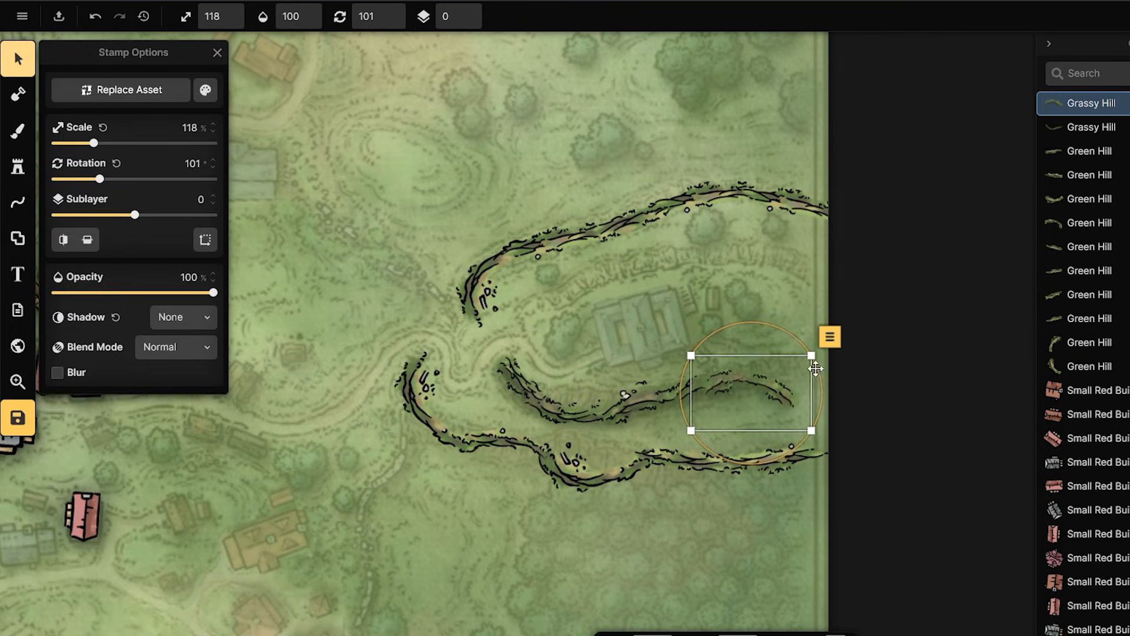
mouse_move(825, 383)
left_mouse_down()
mouse_move(813, 356)
mouse_move(767, 383)
mouse_move(747, 378)
mouse_move(821, 362)
left_mouse_up()
mouse_move(821, 372)
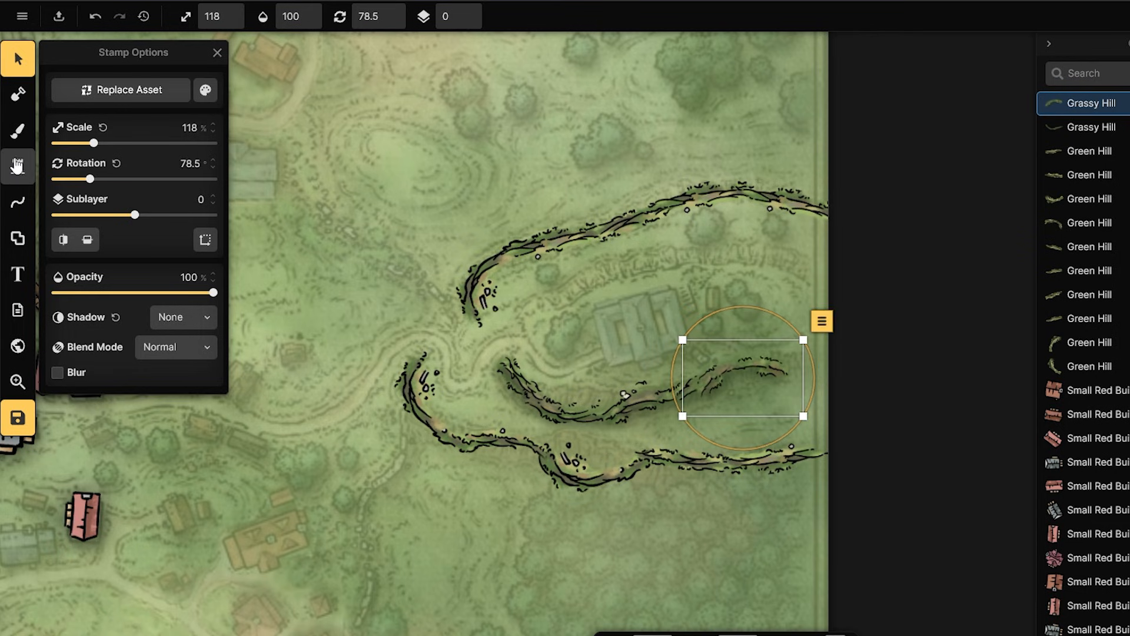
- Add Grassy Hill variant 13, rotate it to 9.5 degrees and move it east of the manor along the map edge
left_click(18, 166)
scroll(154, 158, "down", 3)
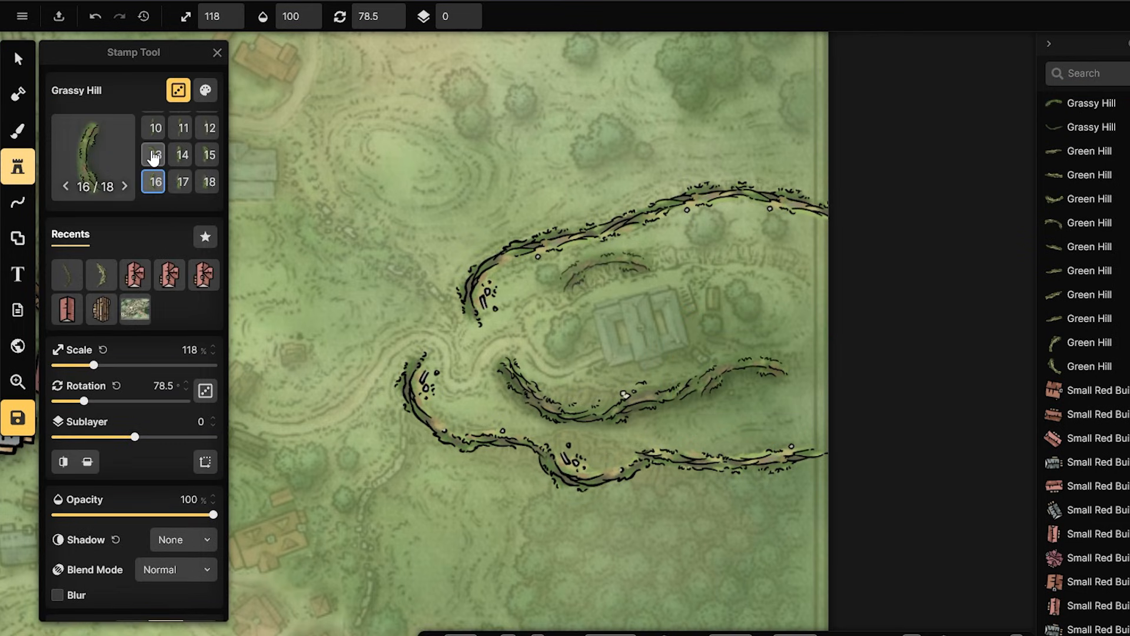
left_click(154, 158)
left_click(754, 363)
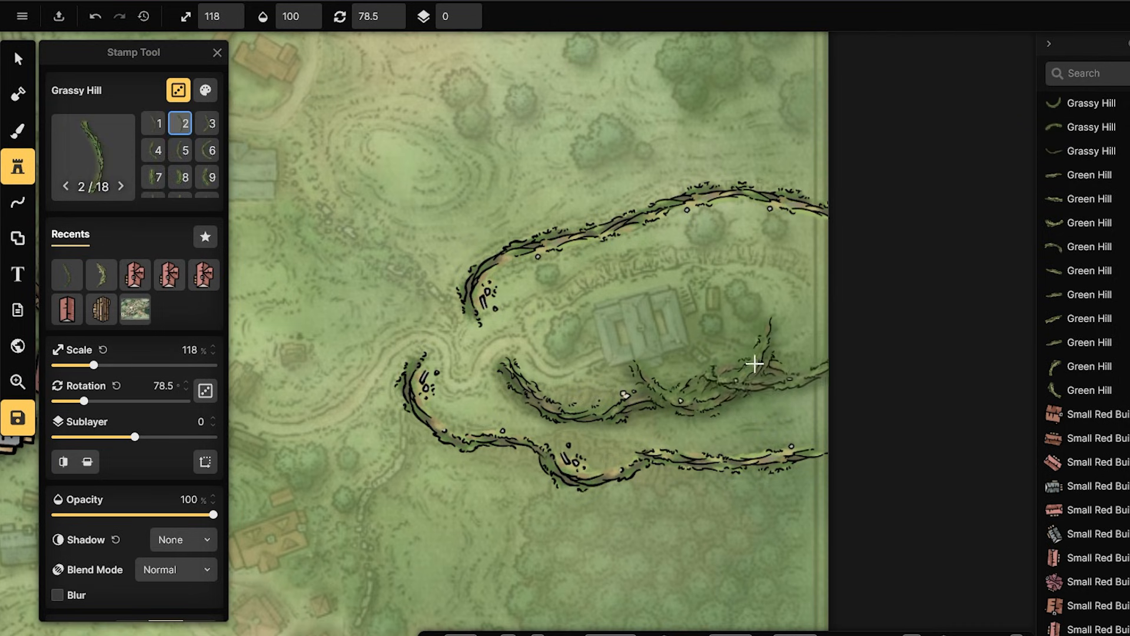
left_click(19, 64)
left_click(739, 348)
left_click_drag(824, 359, 740, 274)
left_click_drag(737, 373, 828, 308)
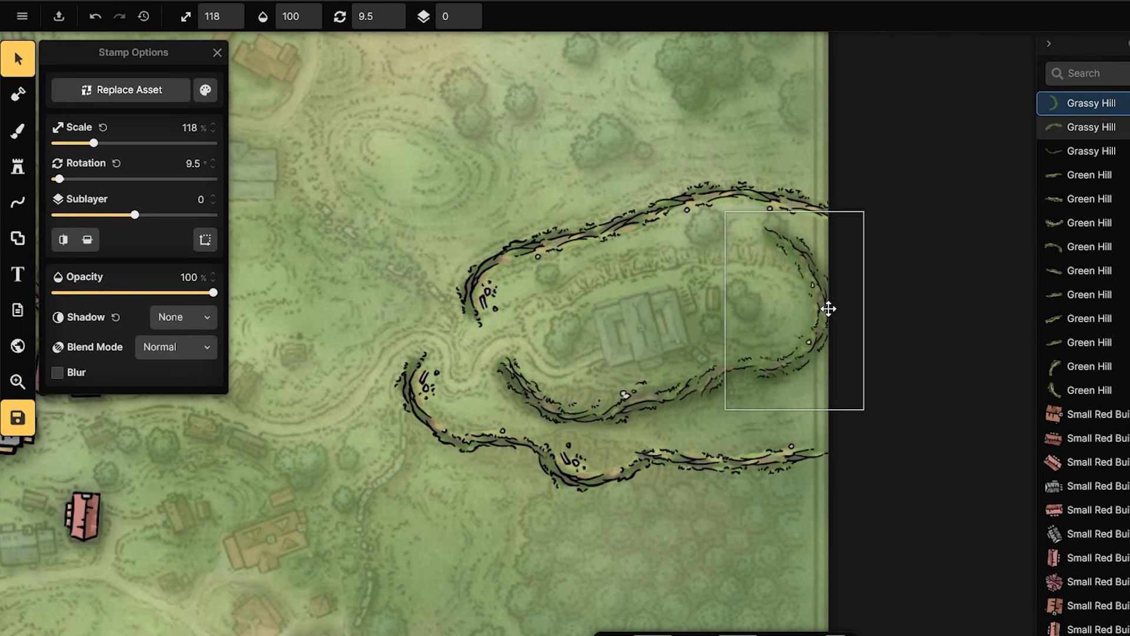
- Adjust the eastern Grassy Hill curve to 343.5 degrees and nudge it to connect with the southern inner slope
left_click_drag(912, 303, 880, 275)
left_click_drag(832, 330, 840, 325)
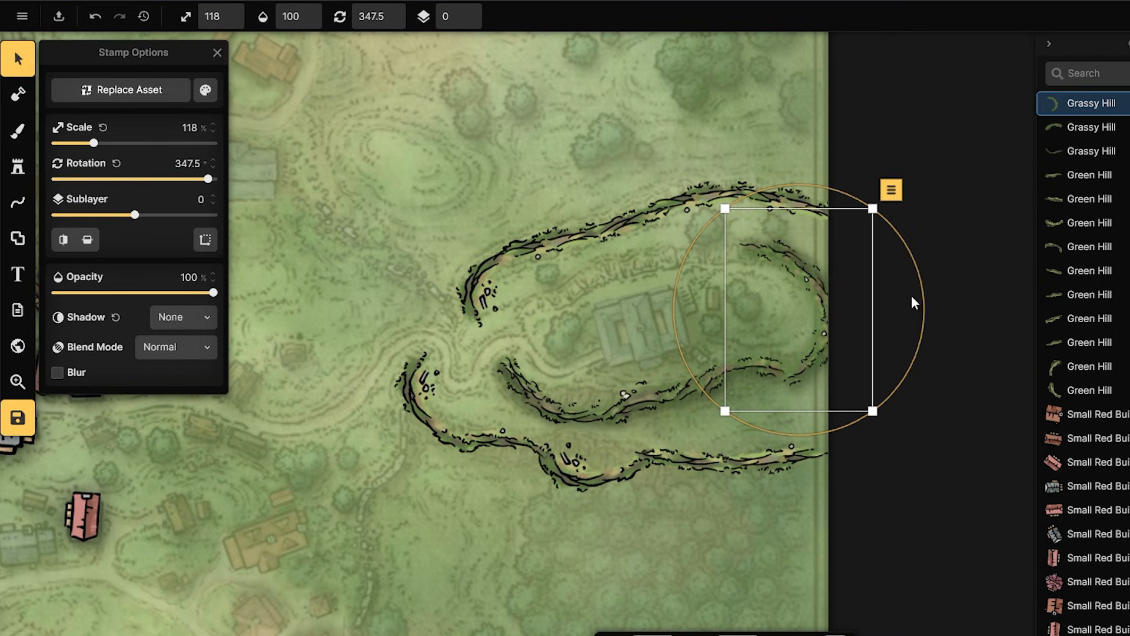
left_click_drag(929, 287, 913, 282)
left_click_drag(828, 308, 834, 308)
left_click(976, 301)
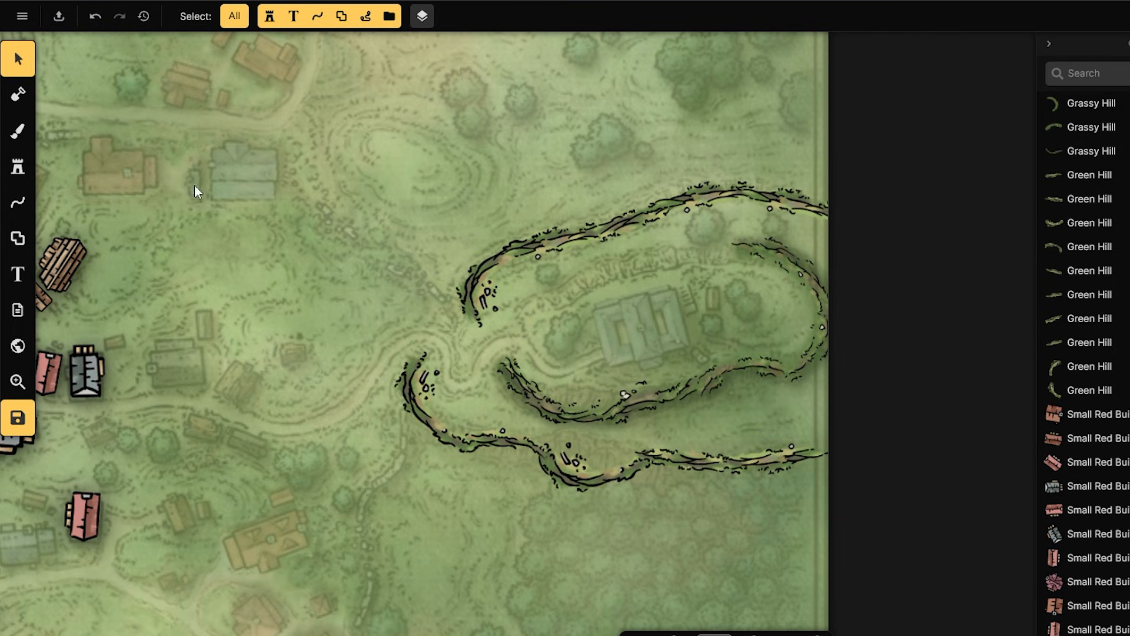
- Close the inner slope north of the manor with Grassy Hill variant 2 rotated to 262.5 degrees
left_click(18, 168)
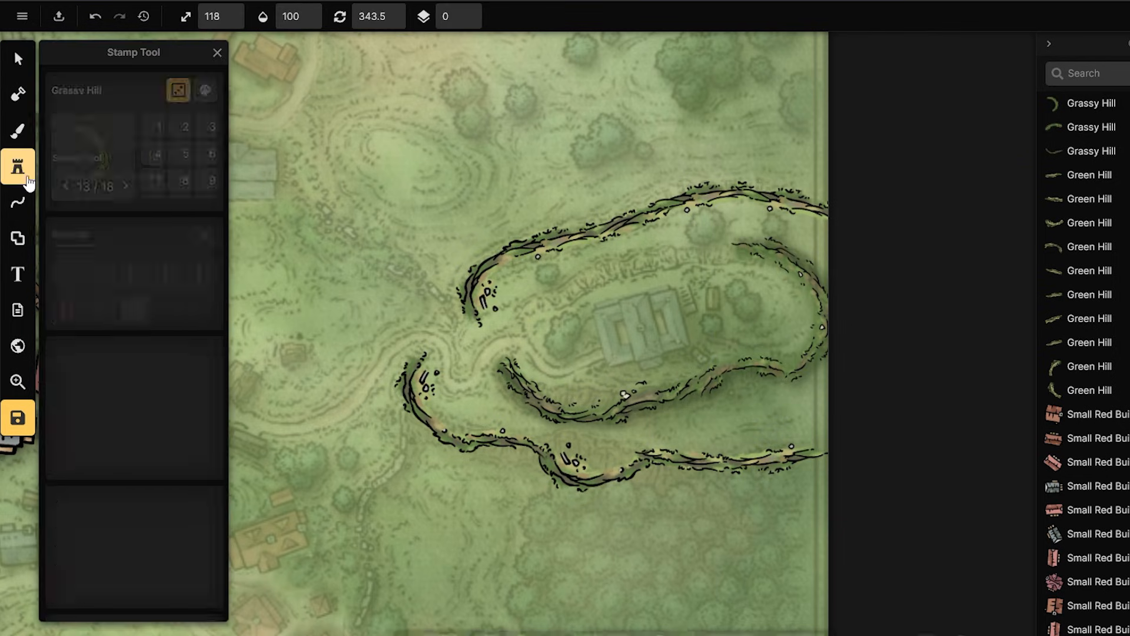
left_click(181, 152)
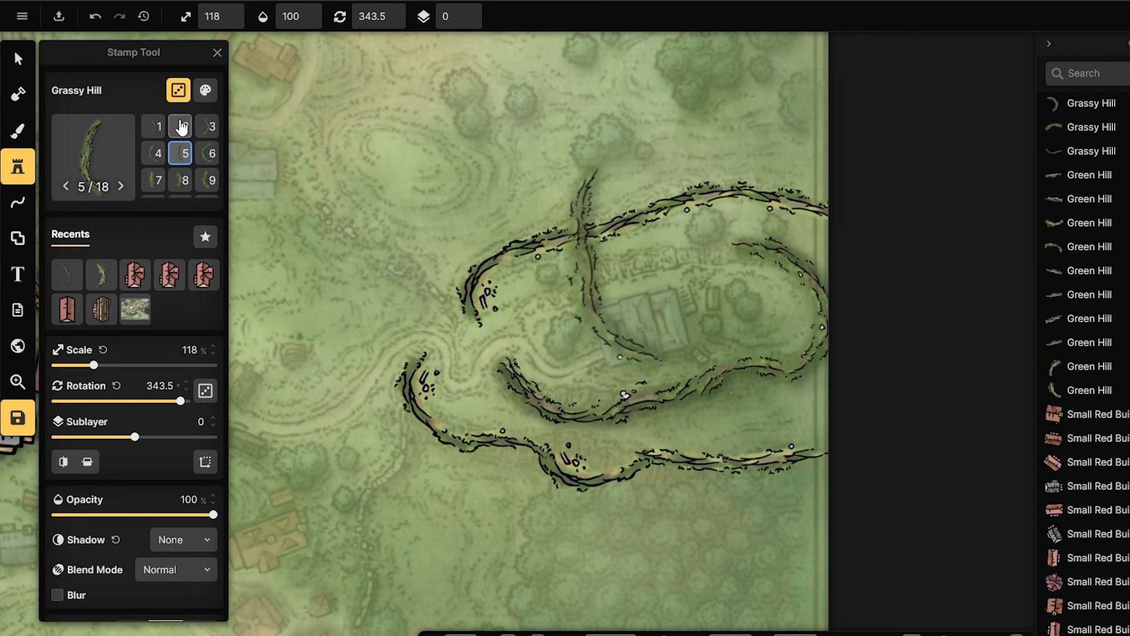
left_click(181, 125)
left_click(589, 283)
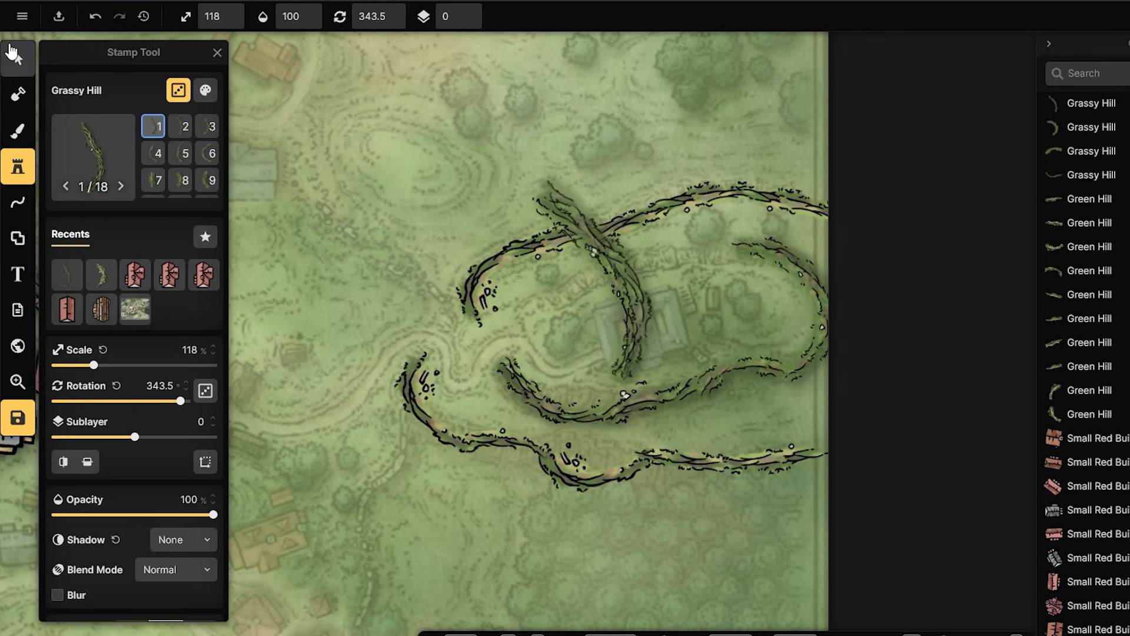
left_click(18, 58)
left_click_drag(723, 330, 728, 202)
left_click_drag(643, 270, 647, 255)
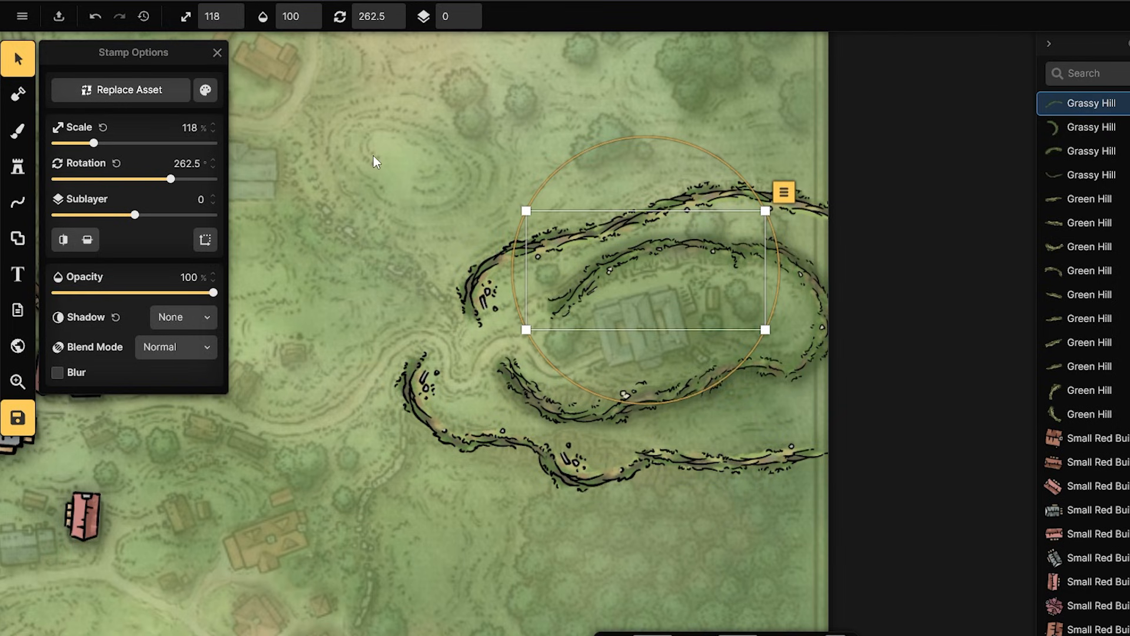
left_click(457, 175)
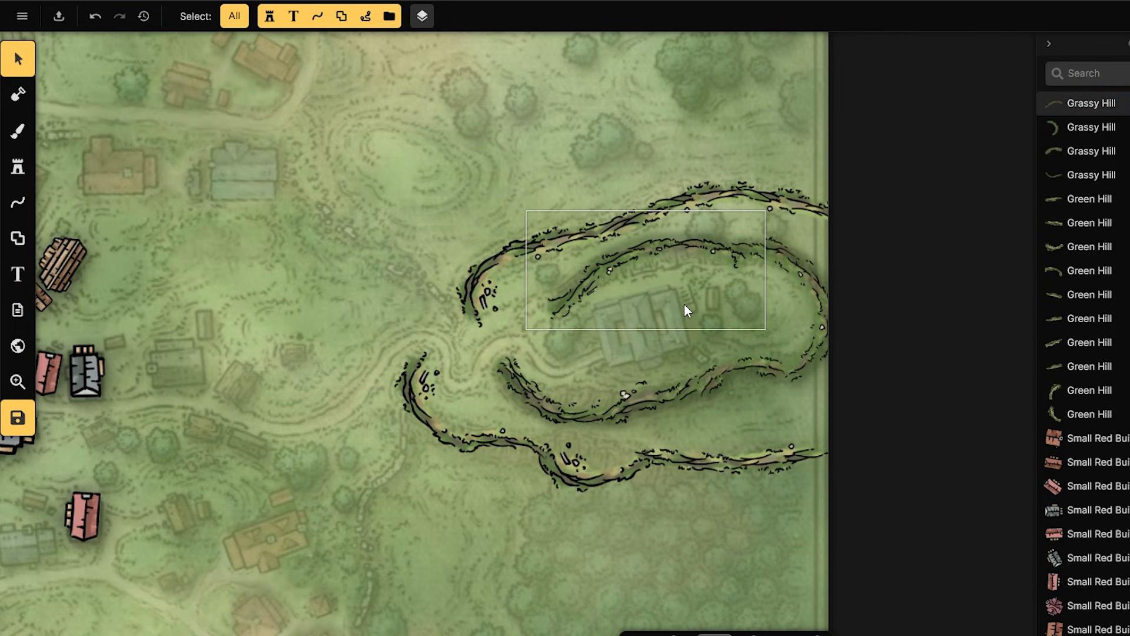
- Set the scale of the purple-roofed building in the town centre to 193%
scroll(446, 355, "down", 5)
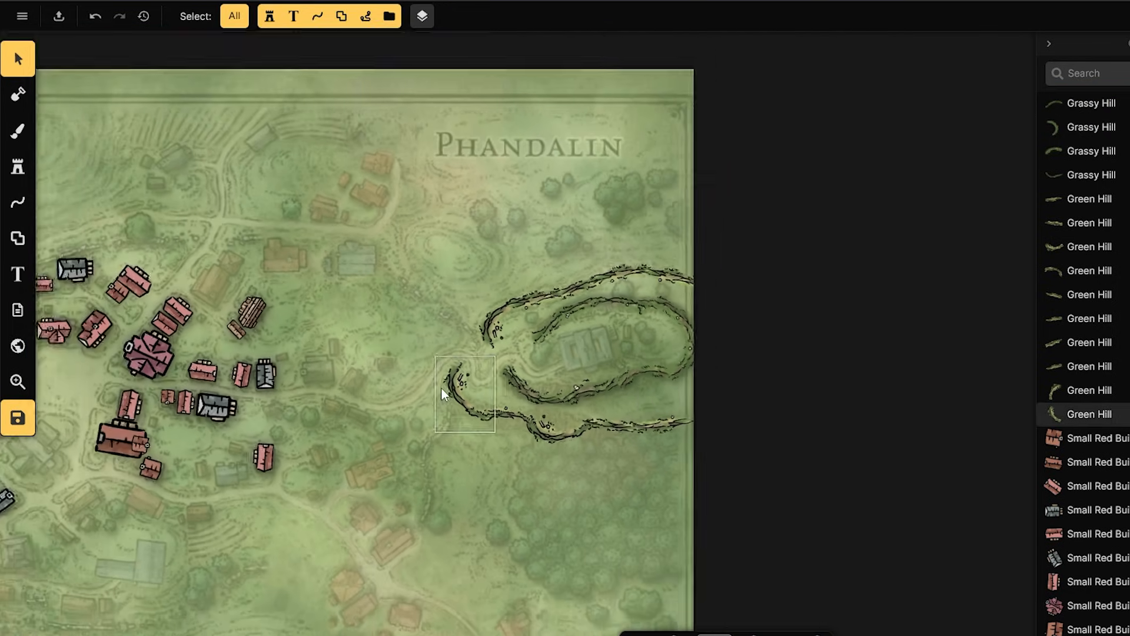
scroll(442, 393, "down", 1)
left_click_drag(349, 481, 635, 419)
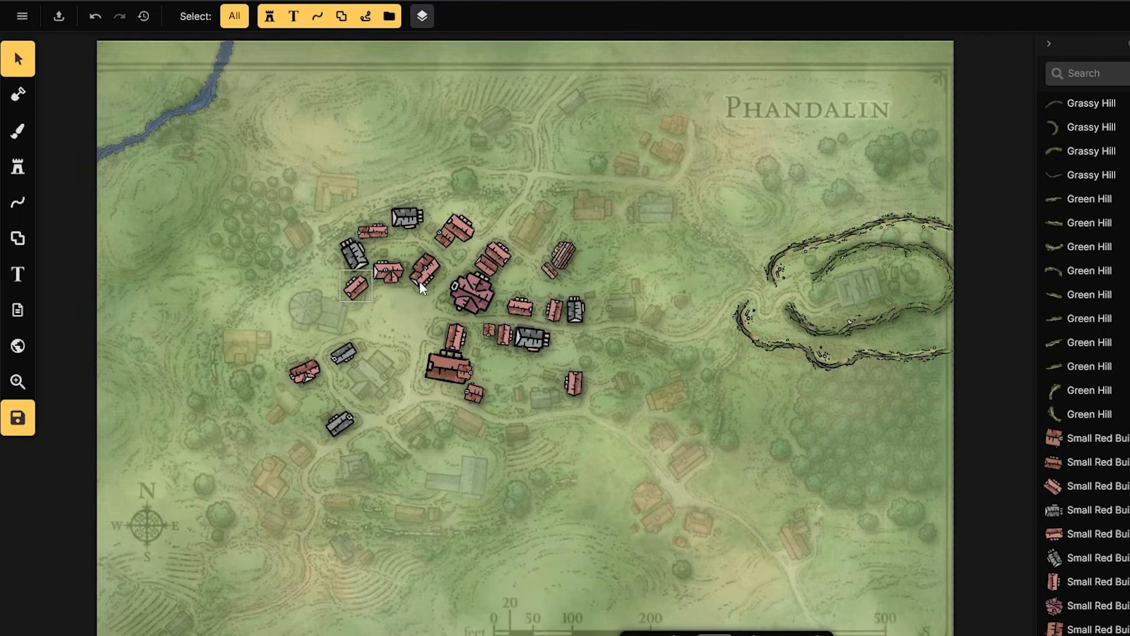
left_click(476, 293)
left_click_drag(123, 144, 121, 143)
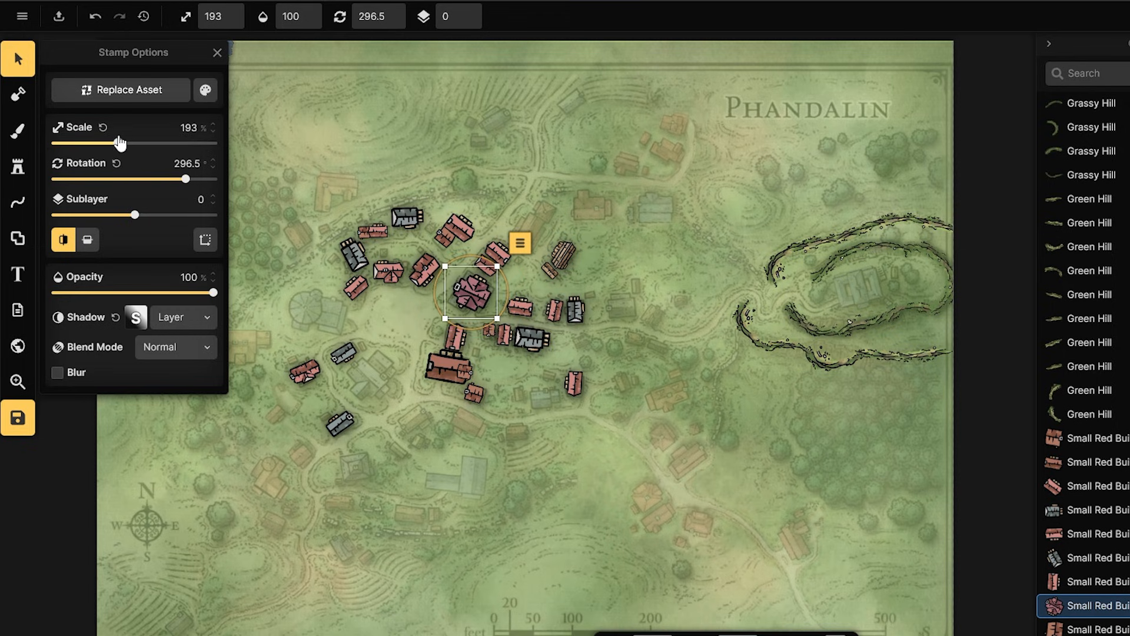
- Reduce the scale of the large brown-roofed building south of the town centre slightly
left_click(441, 367)
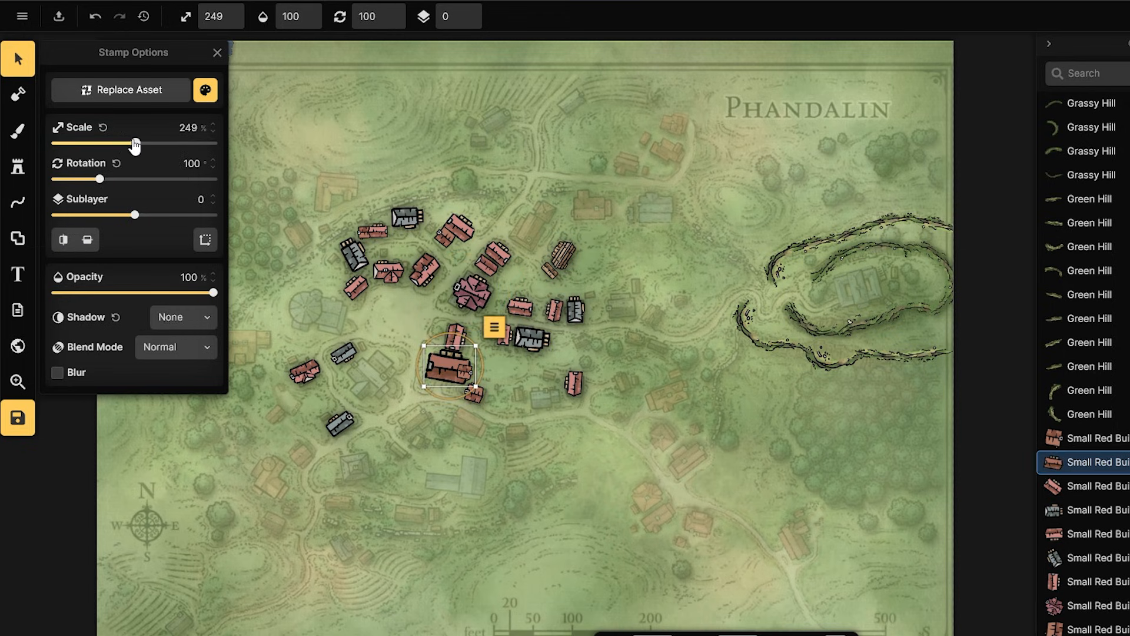
left_click_drag(134, 147, 124, 152)
left_click(700, 240)
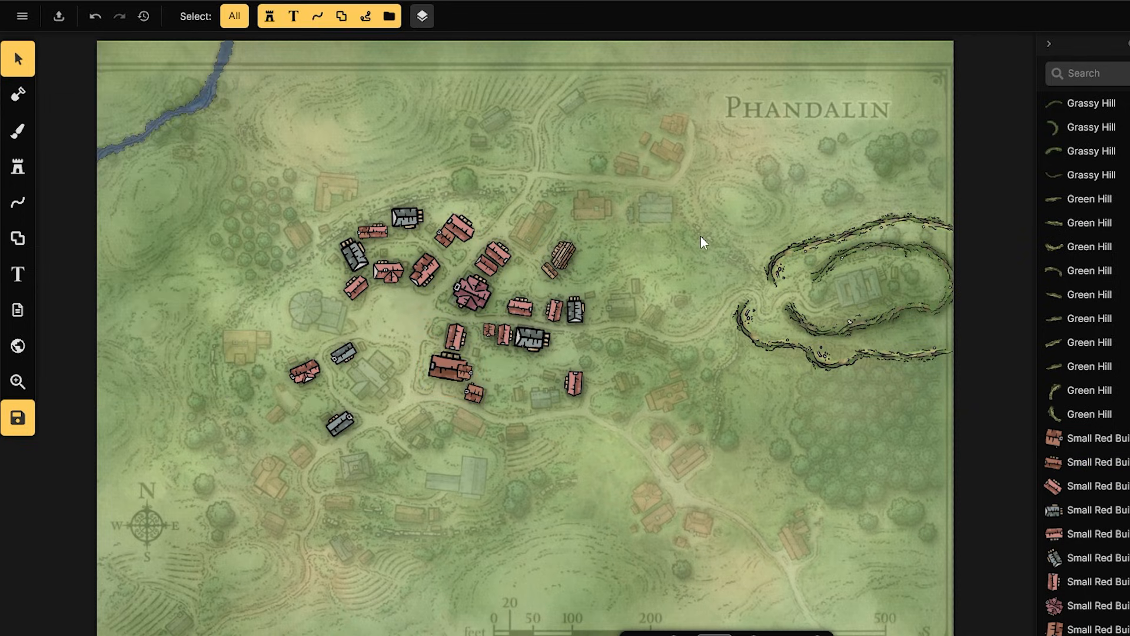
left_click_drag(769, 218, 805, 192)
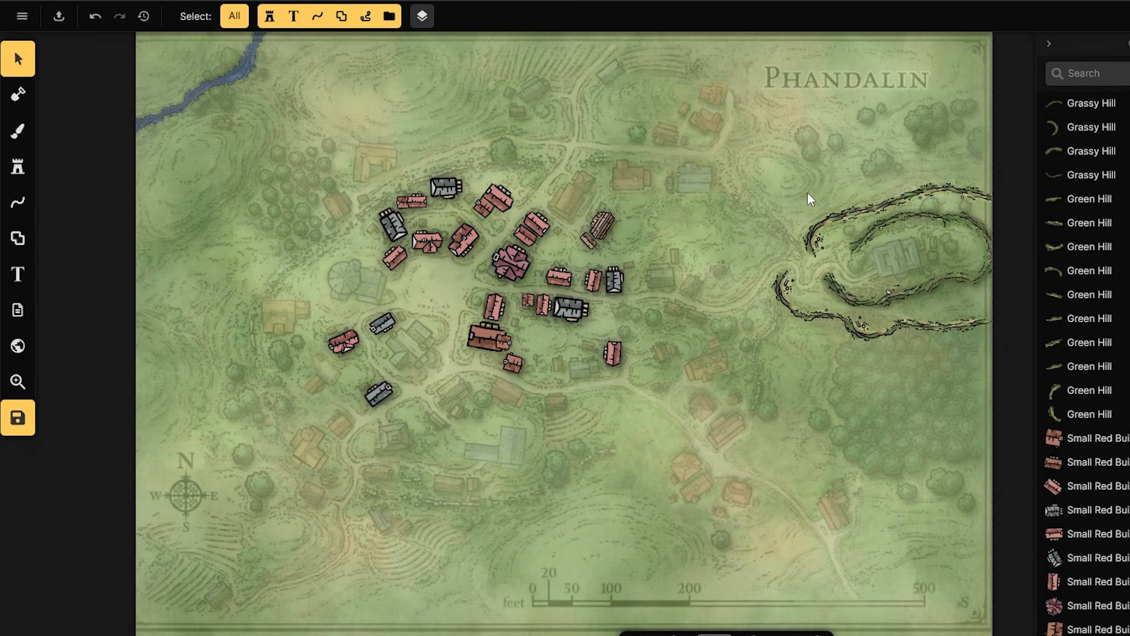